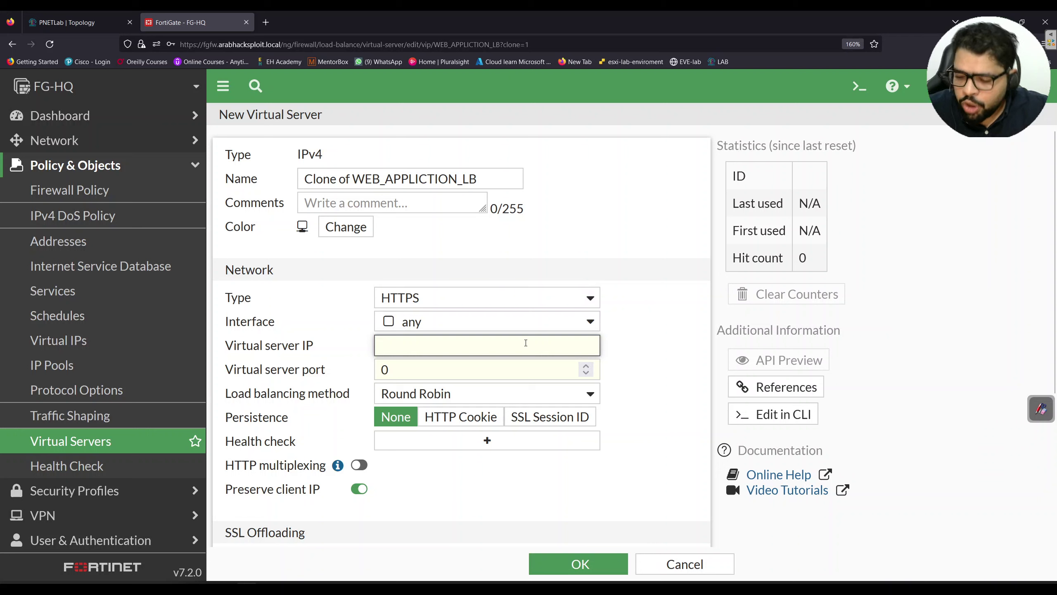
# Set the cloned virtual server's IP to 10.0.60.100 and its port to 443
pyautogui.write('10.0.')
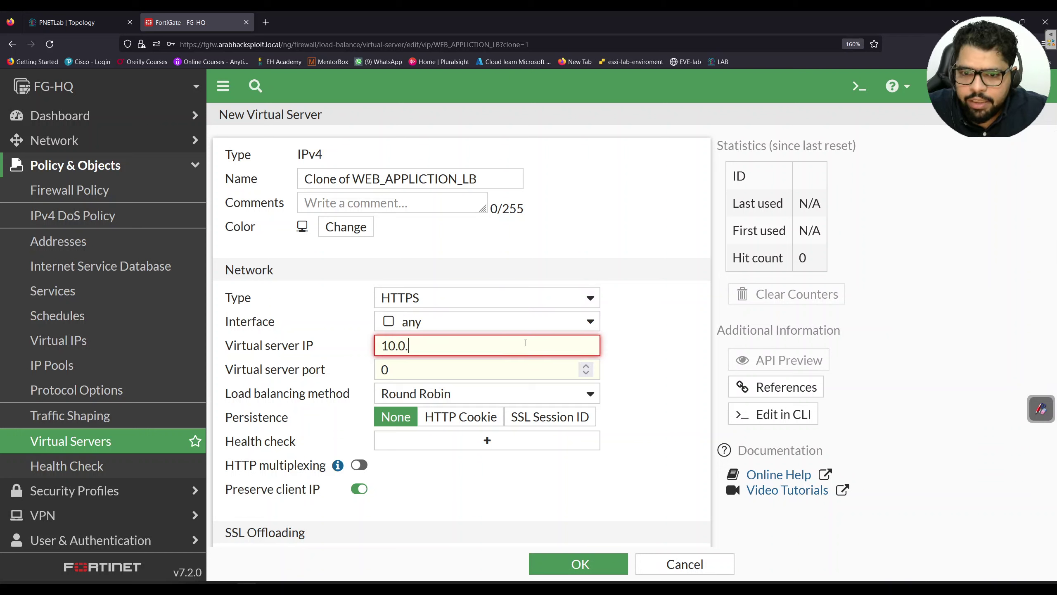
pyautogui.write('60.100')
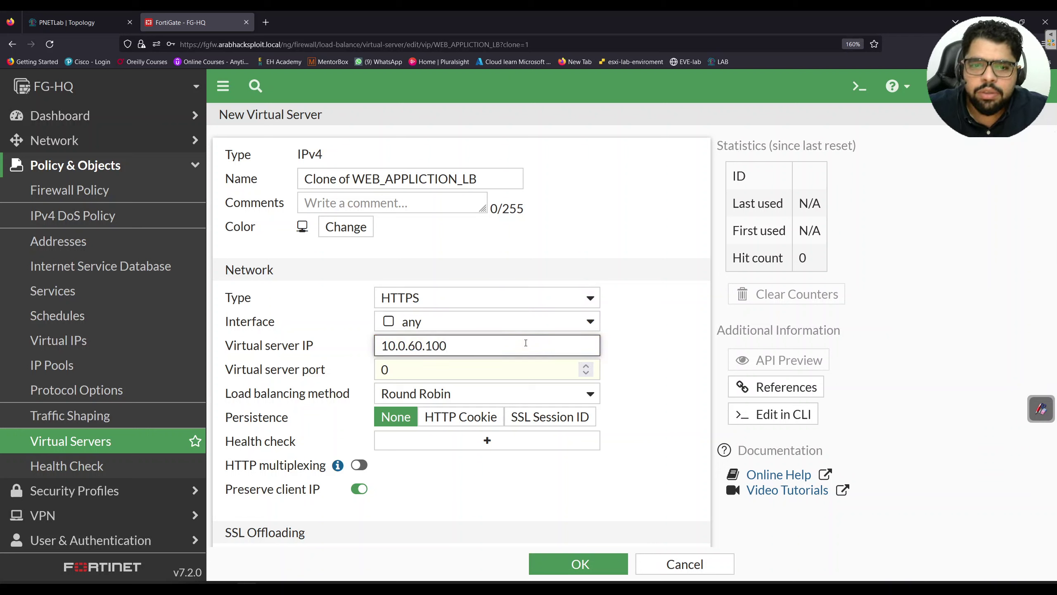
pyautogui.press('Tab')
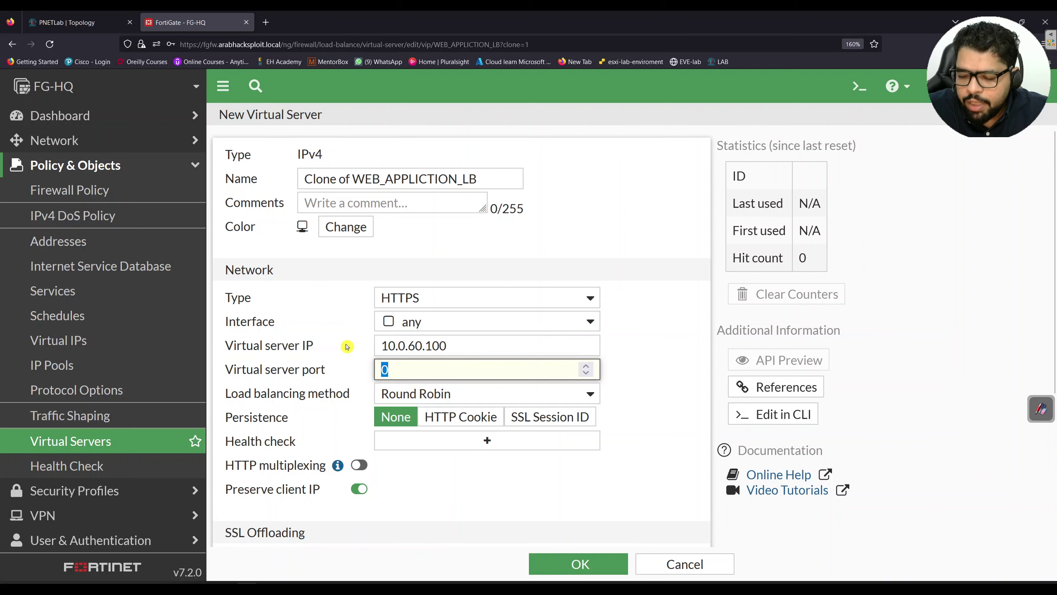
pyautogui.write('443')
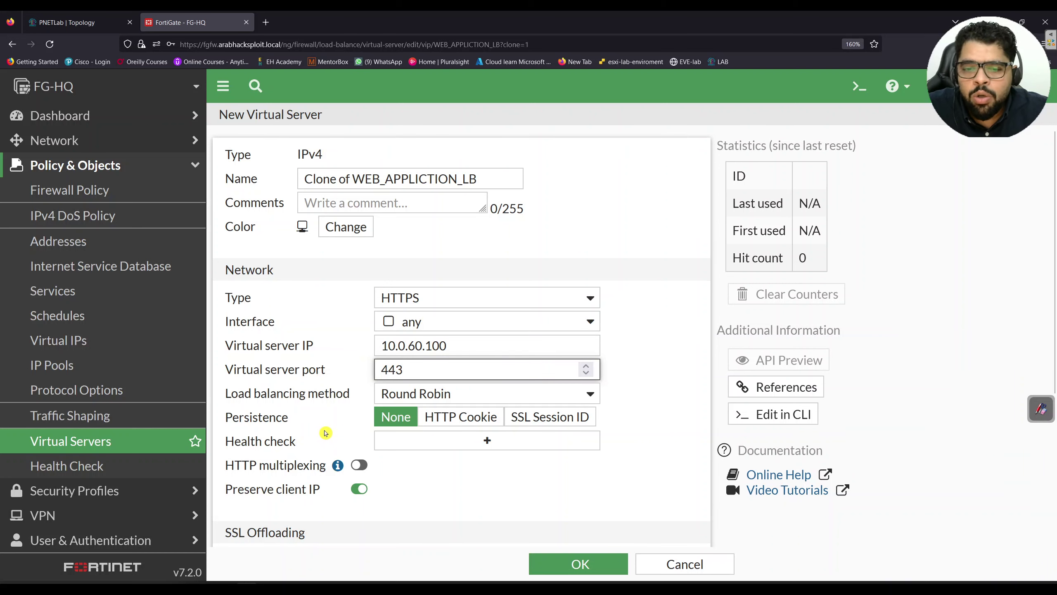
# Review the certificates available for SSL offloading without selecting one
pyautogui.scroll(-3, 324, 432)
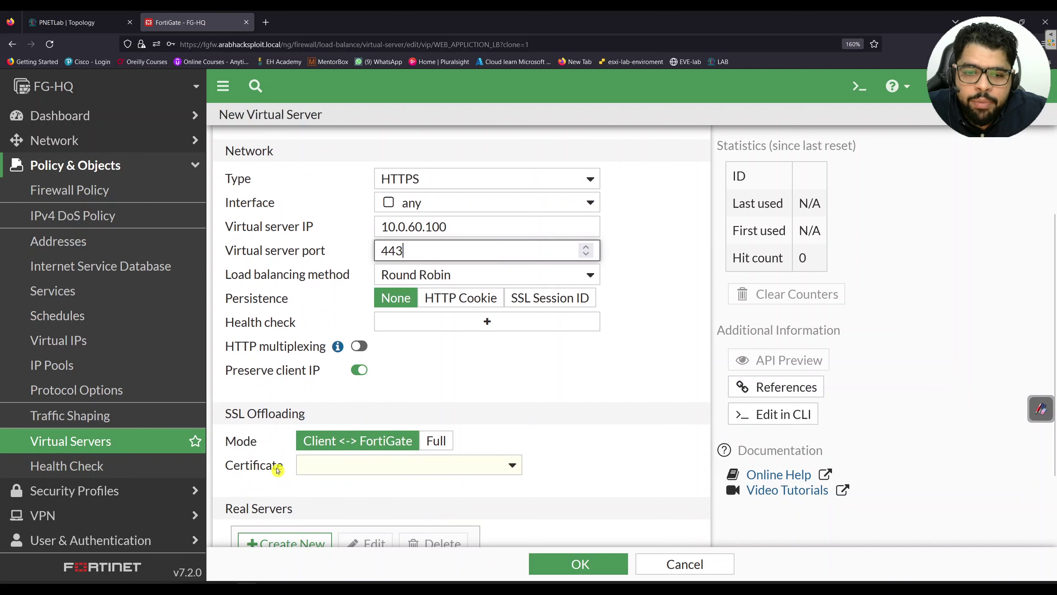
pyautogui.scroll(-2, 535, 415)
pyautogui.click(511, 409)
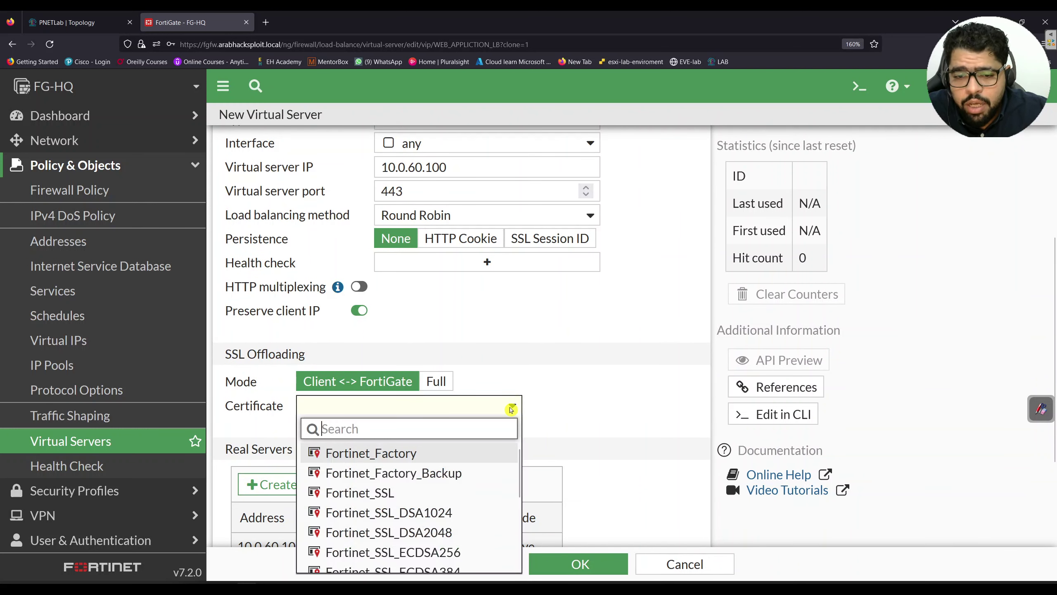
pyautogui.scroll(-4, 454, 466)
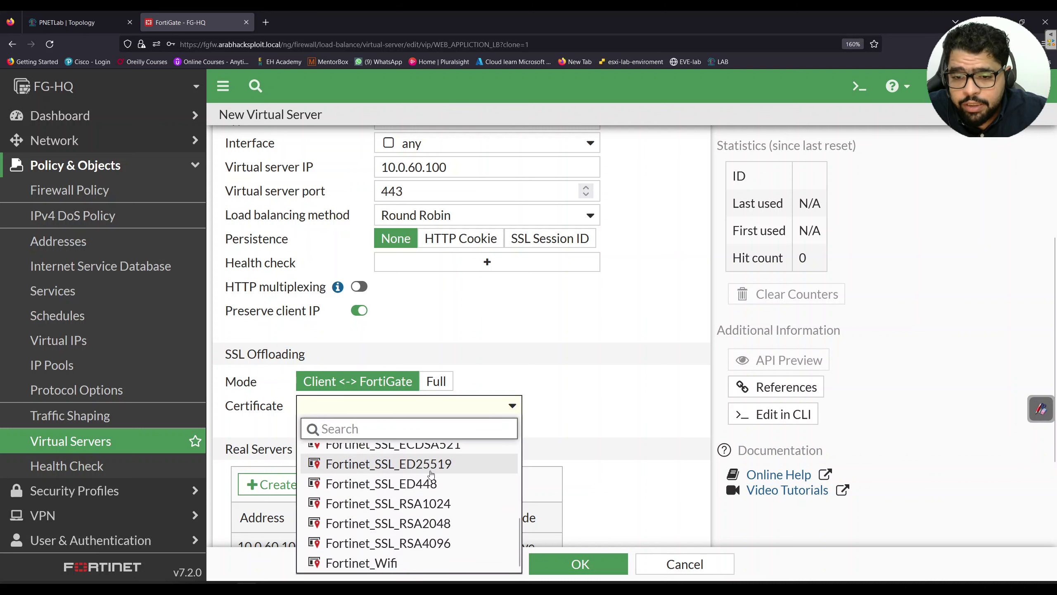
pyautogui.scroll(4, 437, 458)
pyautogui.click(546, 315)
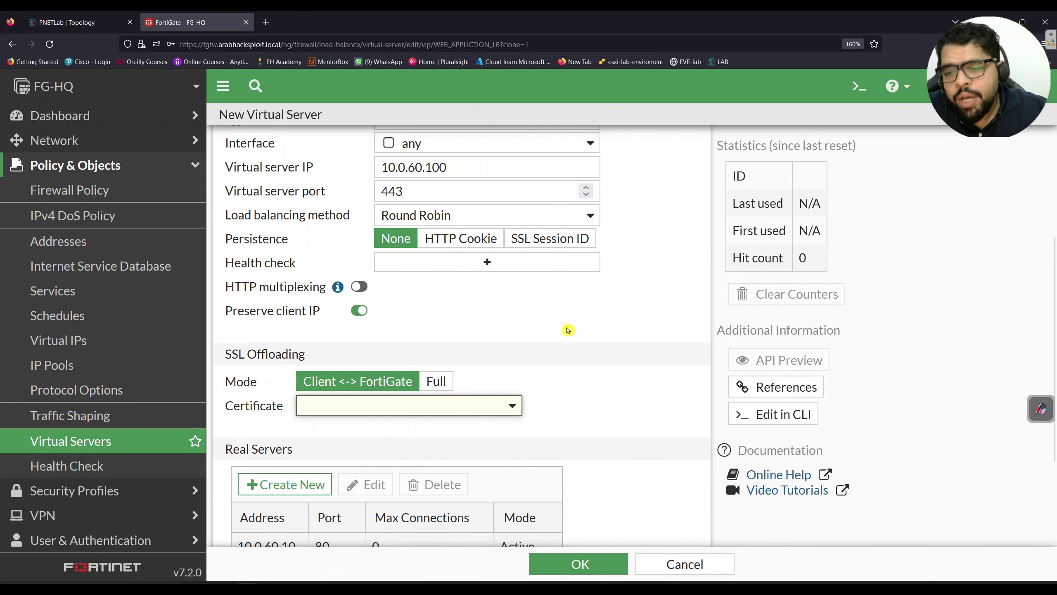
# Cancel the unfinished virtual server, open System > Certificates, then switch to the lab topology
pyautogui.click(690, 561)
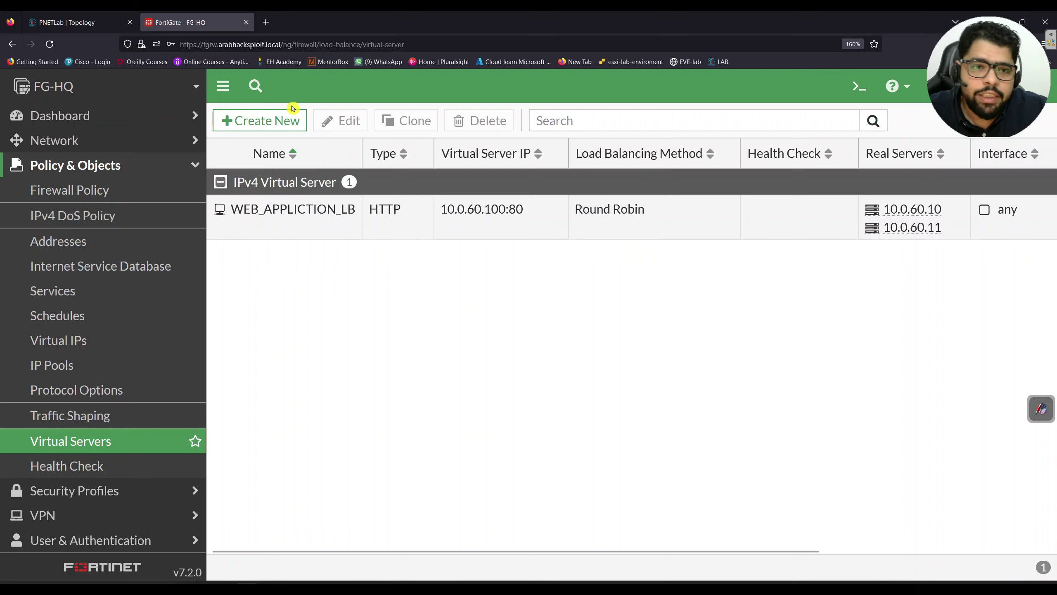
pyautogui.scroll(-3, 110, 483)
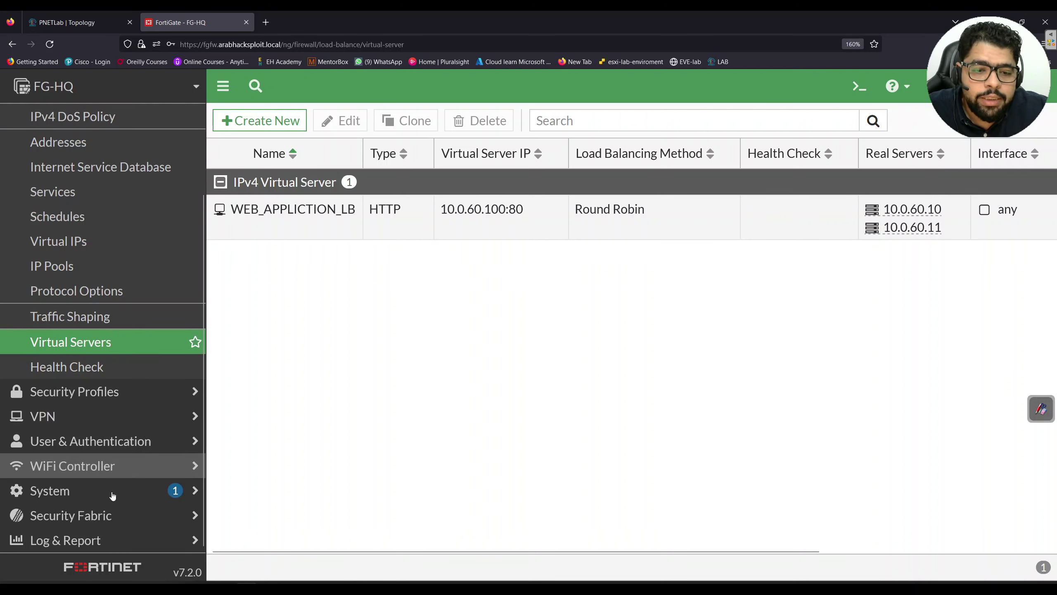
pyautogui.click(113, 496)
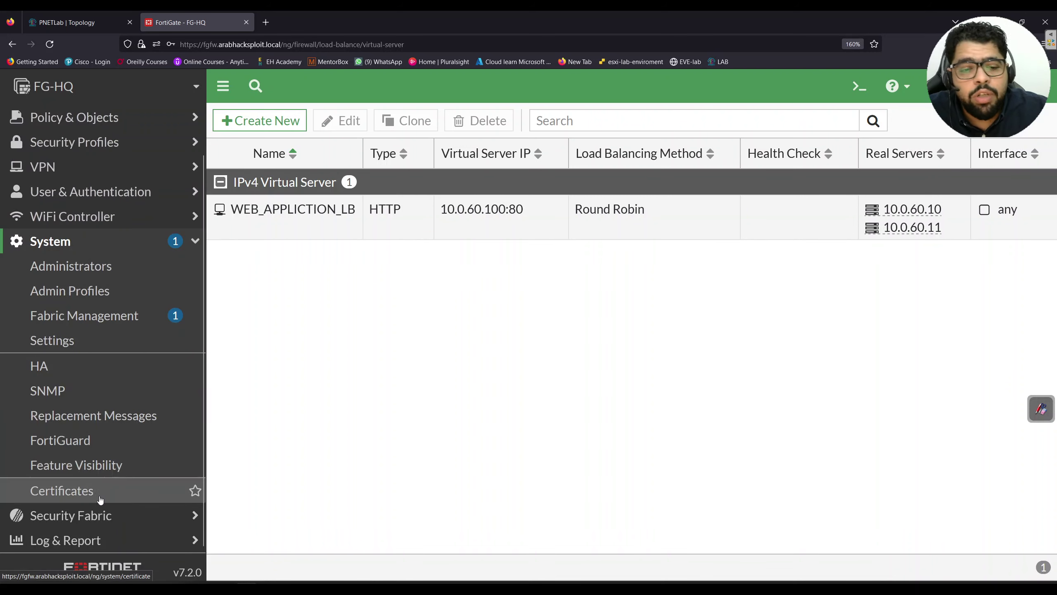
pyautogui.click(100, 499)
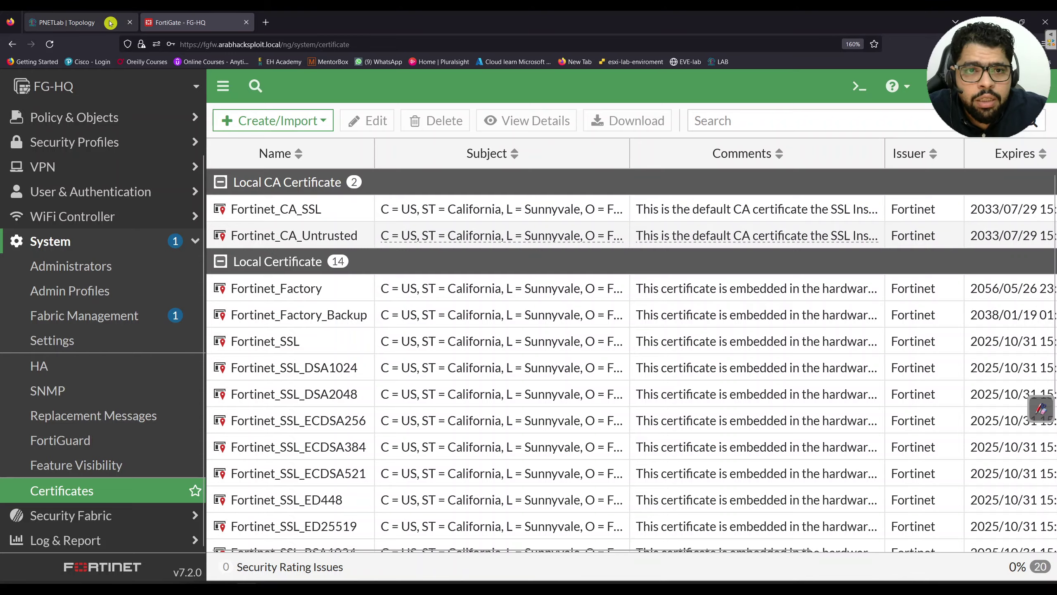
pyautogui.click(70, 21)
# Open the WIN-SRV server's console from the PNETLab topology
pyautogui.click(195, 310)
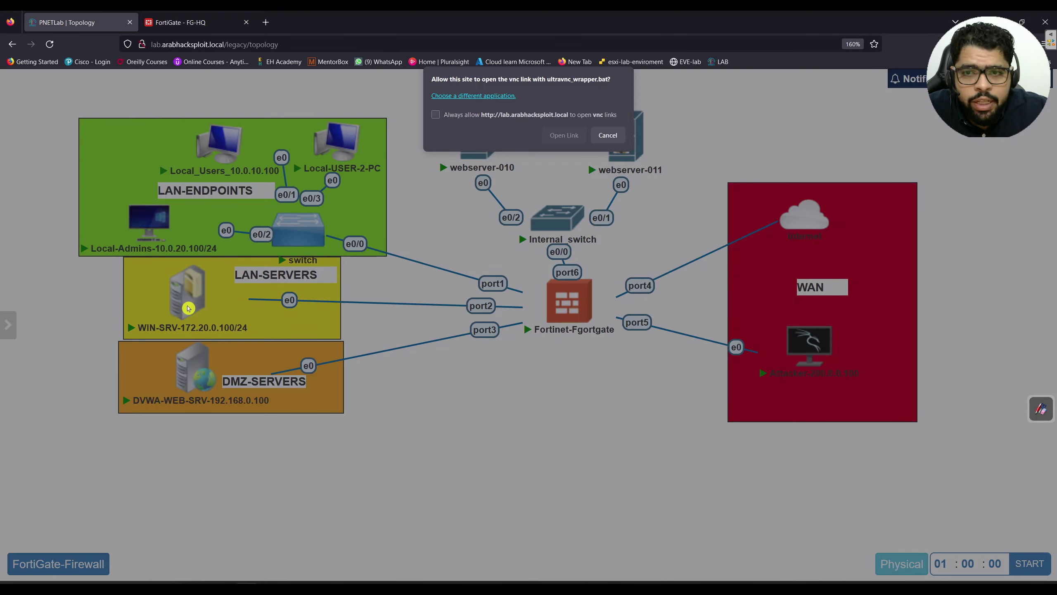
pyautogui.click(555, 135)
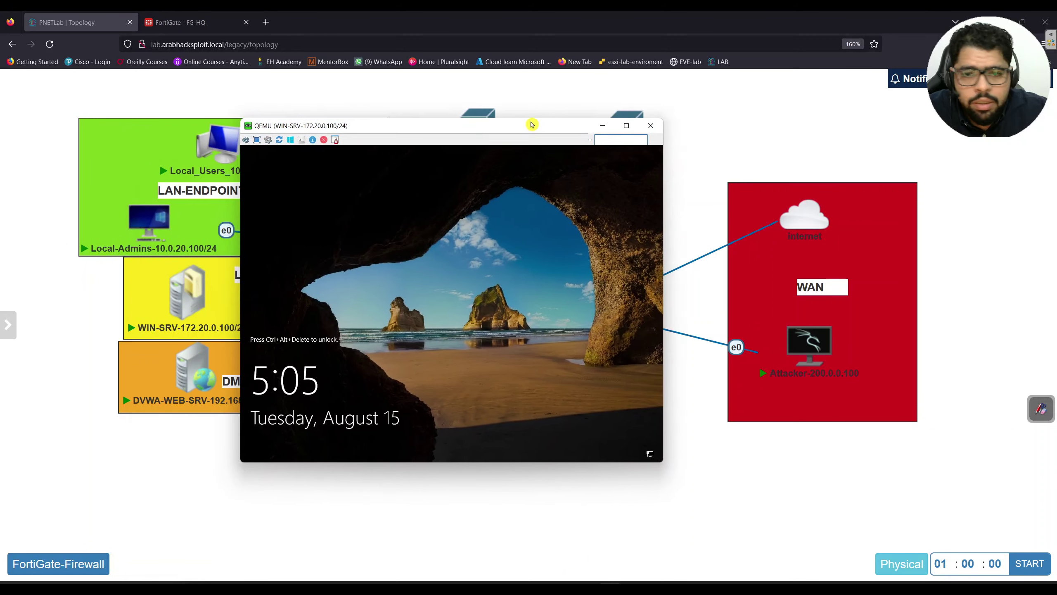
pyautogui.click(526, 123)
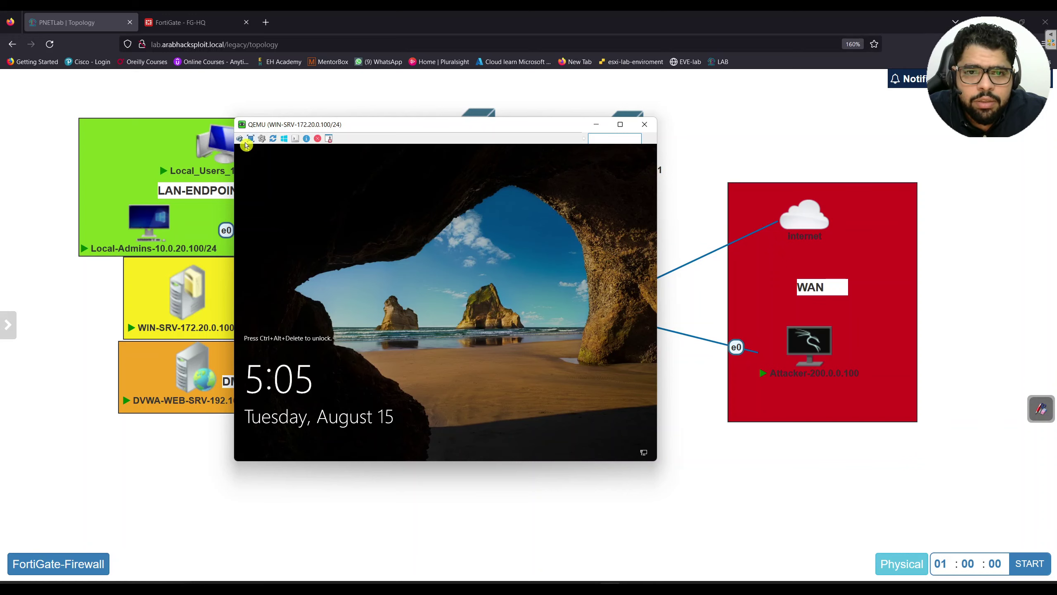
# Unlock and sign in to Windows with the account password, then return to the FG-HQ tab
pyautogui.click(240, 138)
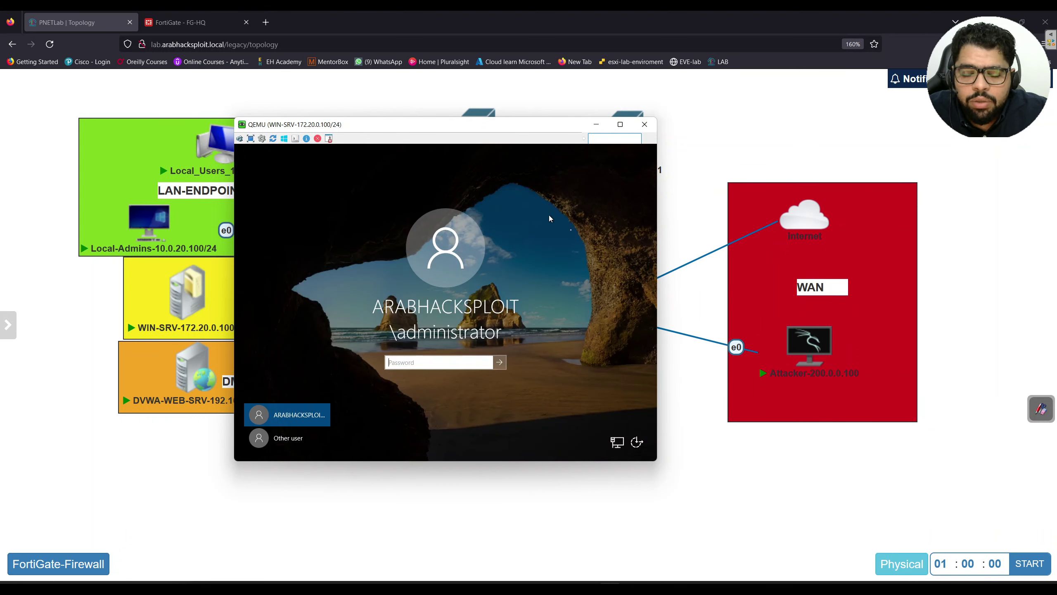
pyautogui.click(415, 361)
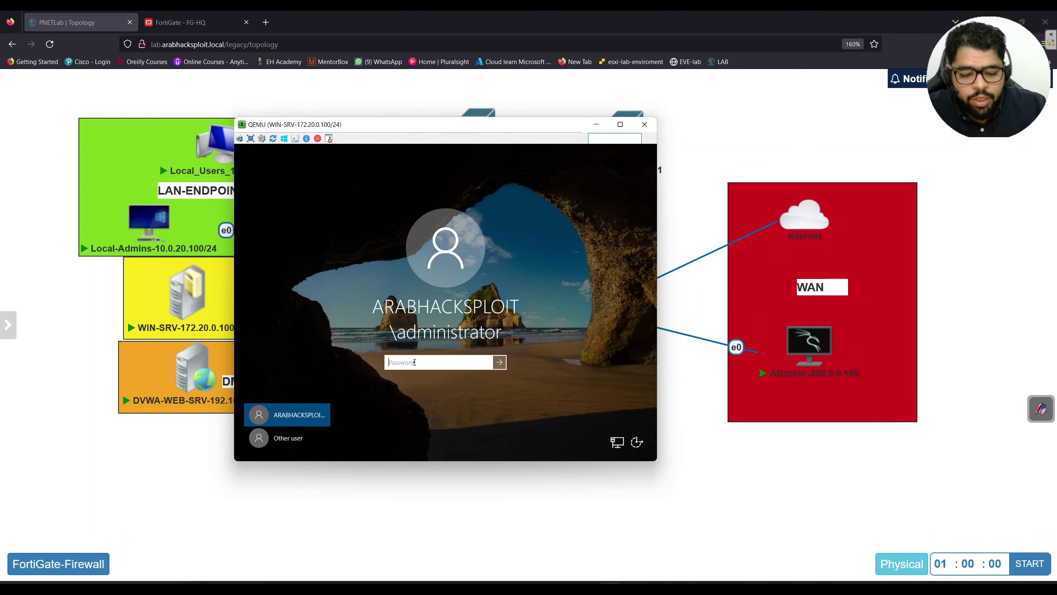
pyautogui.press('Return')
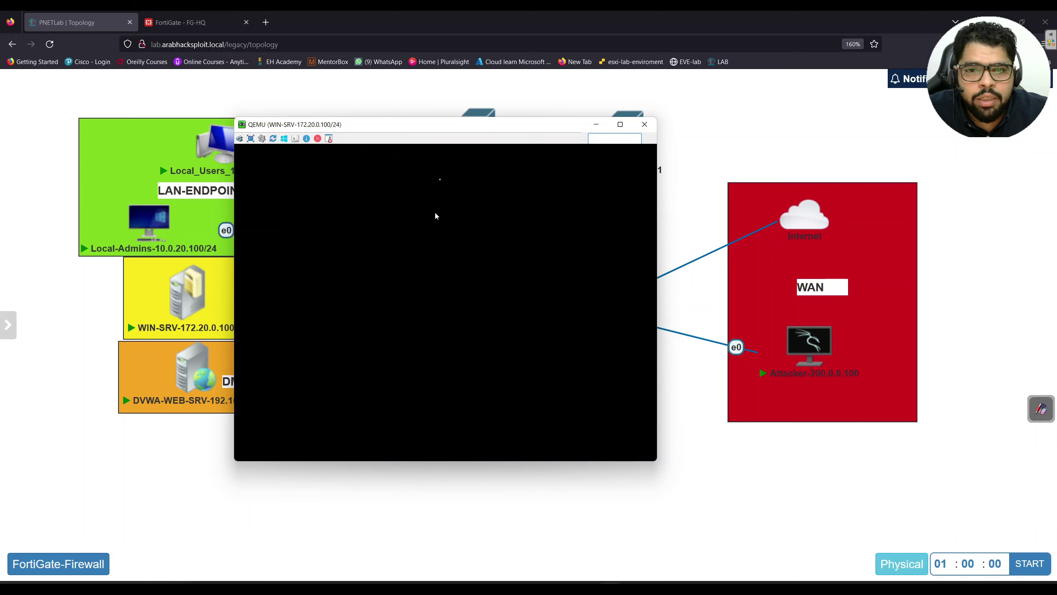
pyautogui.moveTo(449, 125); pyautogui.dragTo(493, 128)
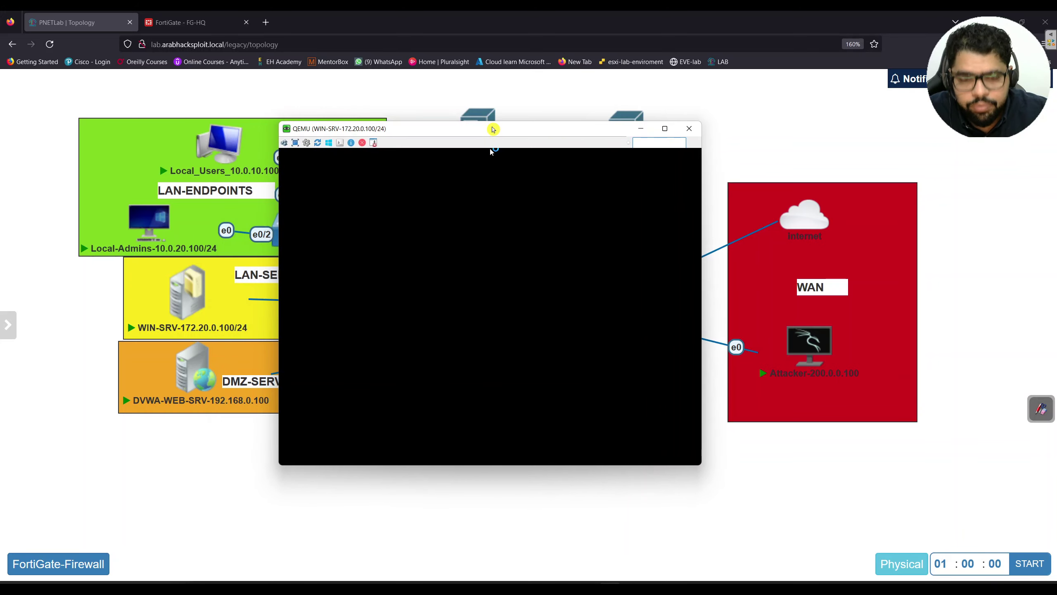
pyautogui.click(190, 22)
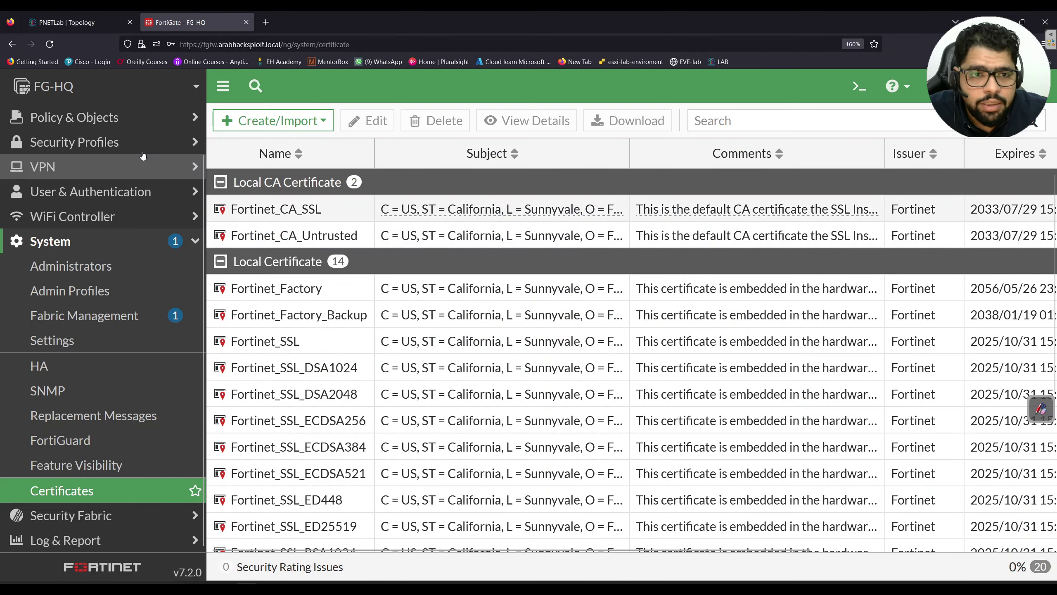
# Look over the Firewall Policy list, then browse the Network Interfaces table and port addresses
pyautogui.click(125, 117)
pyautogui.click(137, 142)
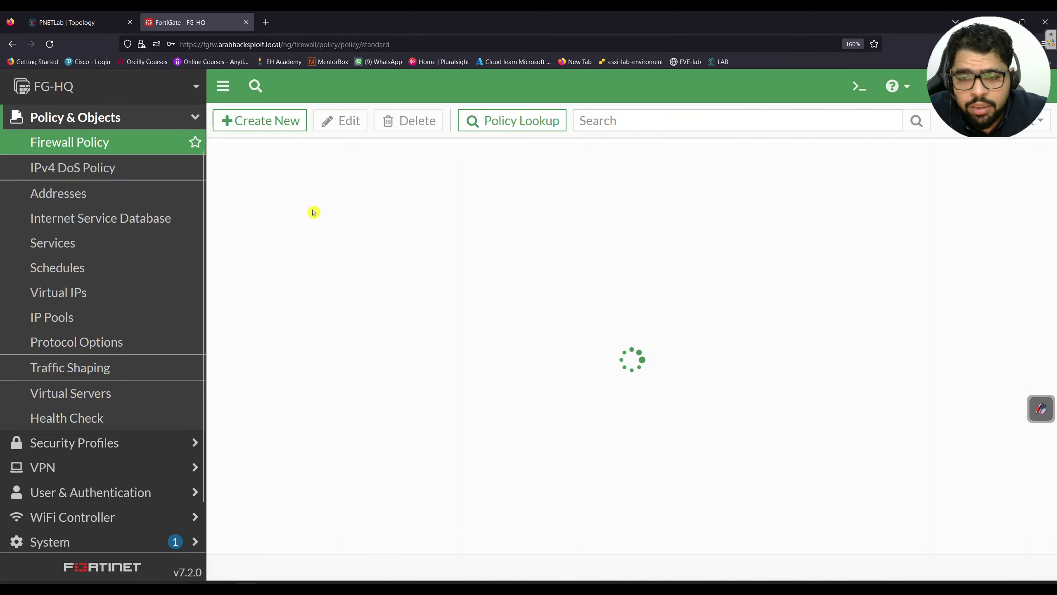
pyautogui.scroll(2, 96, 154)
pyautogui.click(95, 141)
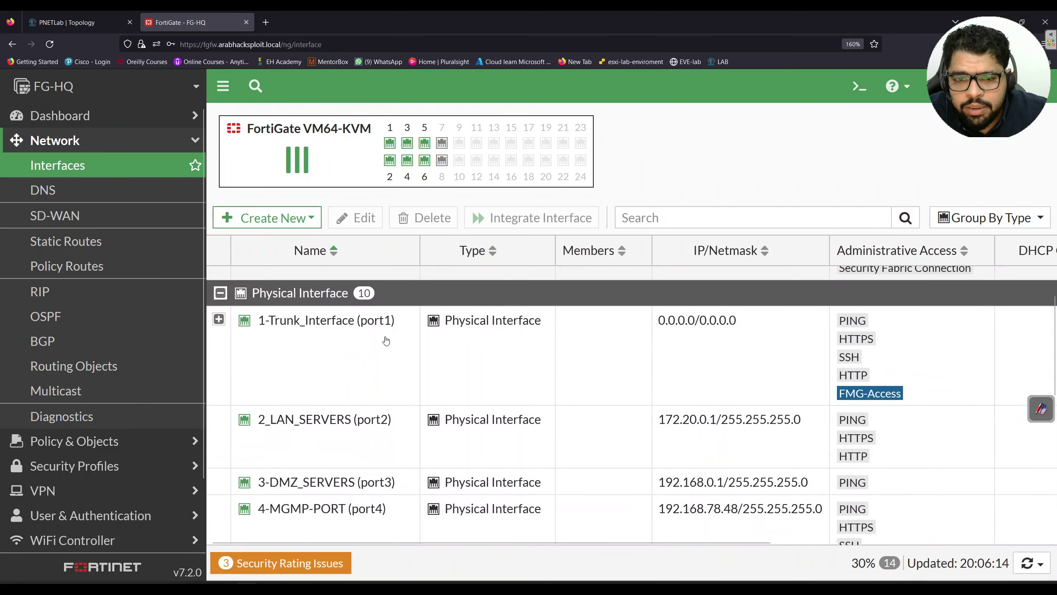
pyautogui.scroll(-2, 386, 341)
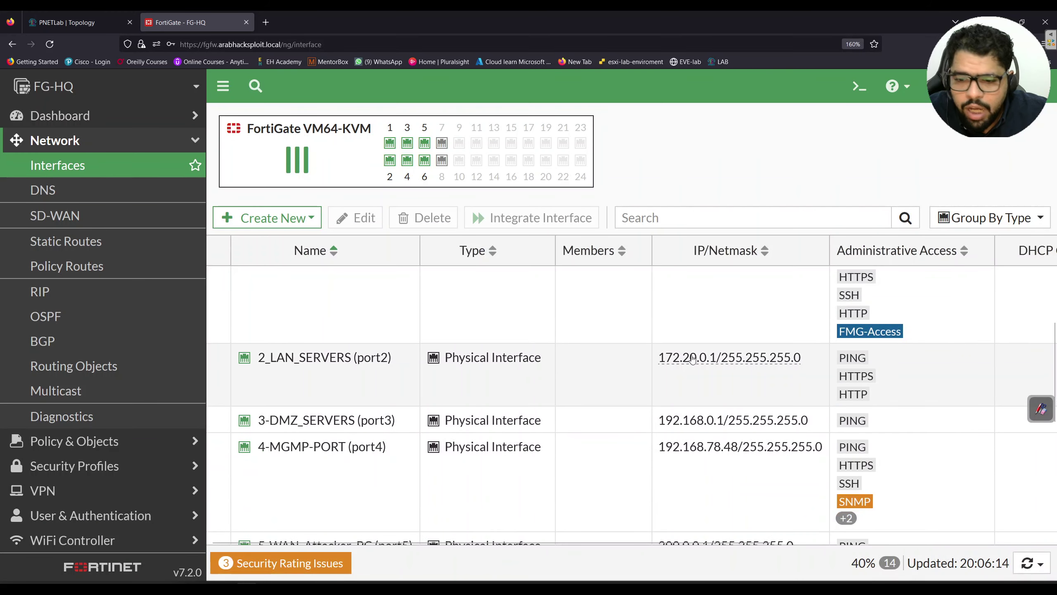
pyautogui.scroll(2, 692, 359)
# Bring the WIN-SRV console forward, dismiss the Windows Admin Center prompt, and launch Edge
pyautogui.hotkey('alt', 'Tab')
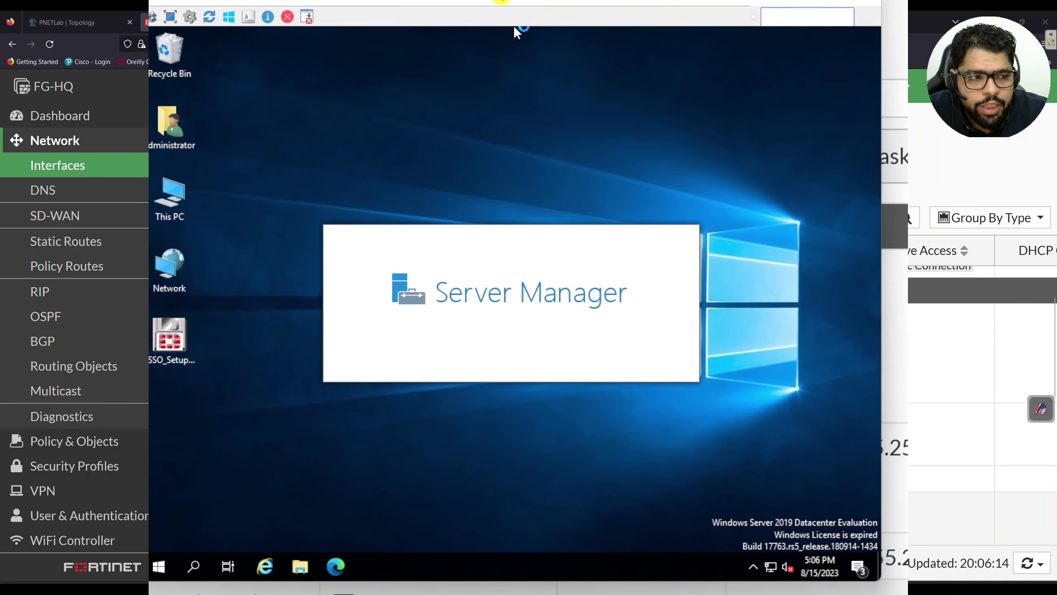
pyautogui.moveTo(526, 2); pyautogui.dragTo(522, 0)
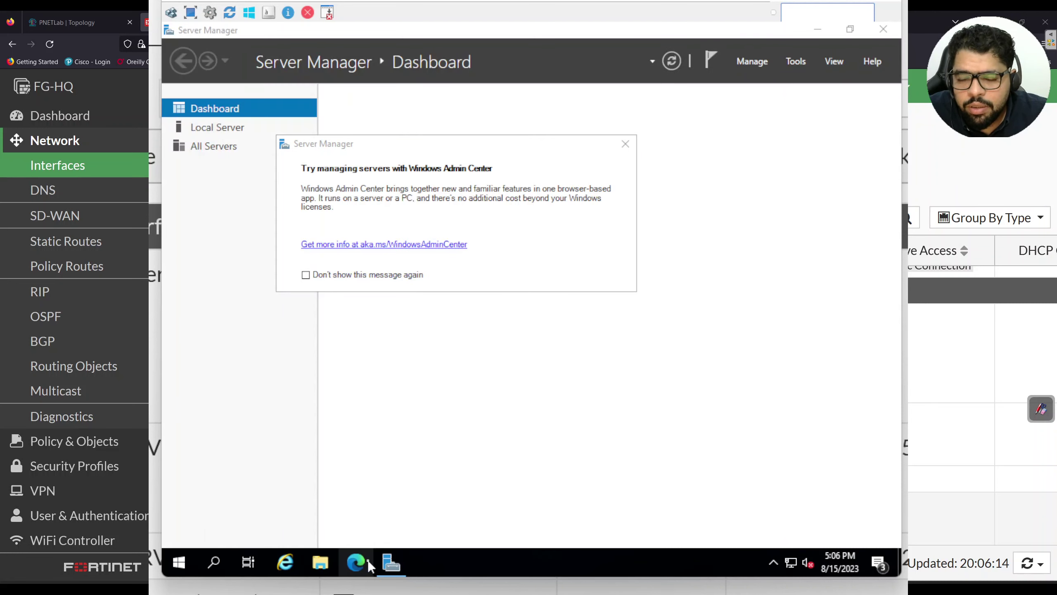
pyautogui.click(625, 149)
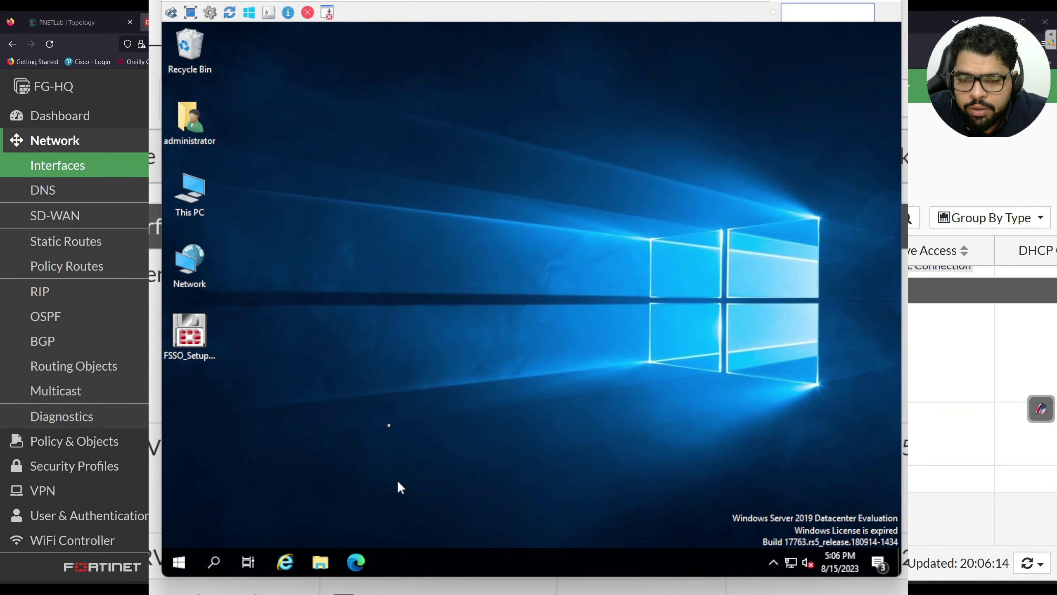
pyautogui.click(356, 570)
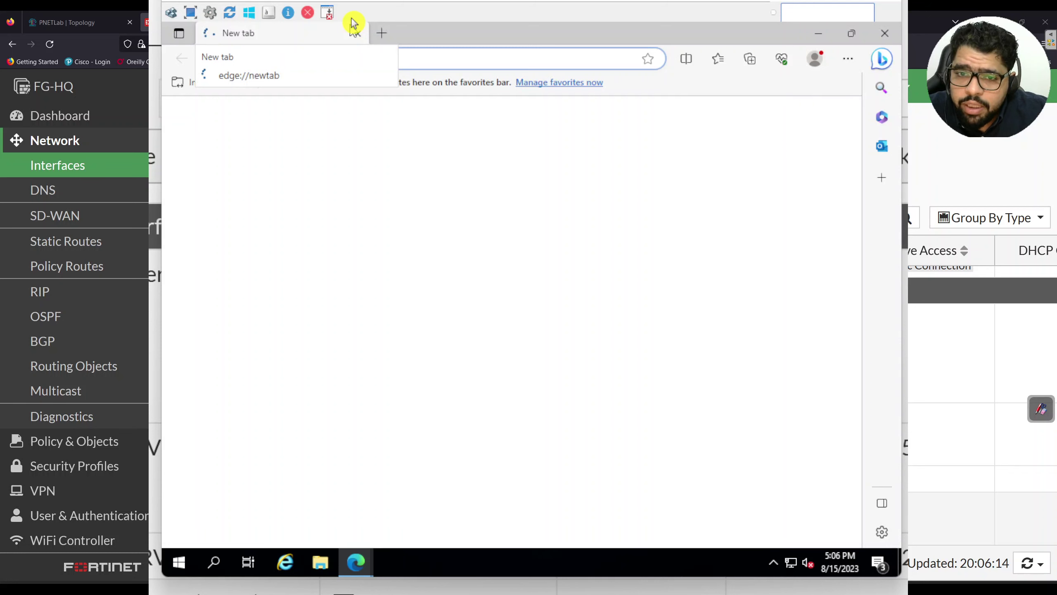
pyautogui.click(418, 63)
pyautogui.write('http://')
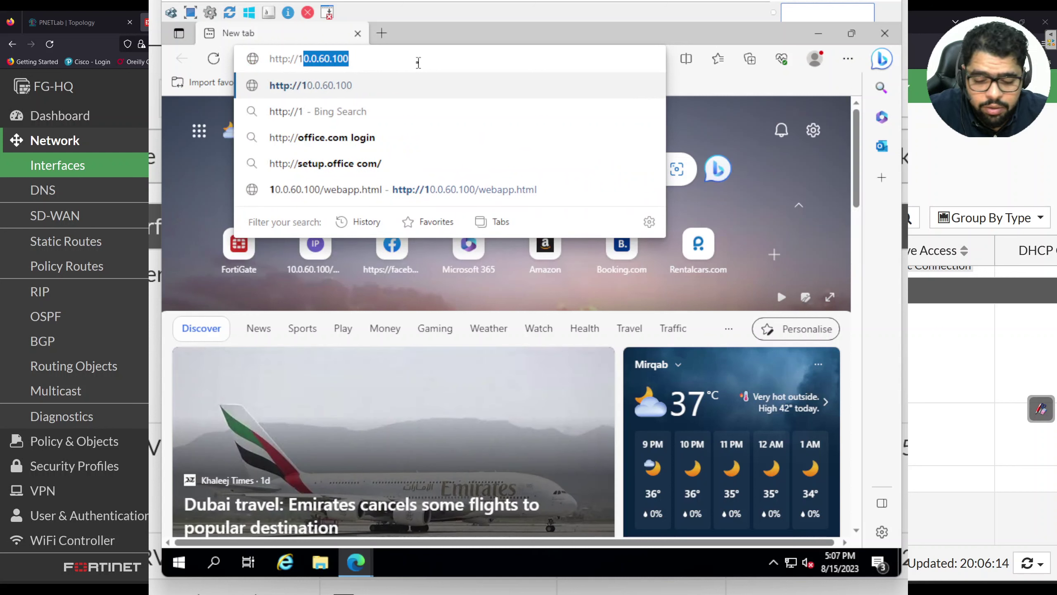
pyautogui.write('172.1')
pyautogui.press('BackSpace')
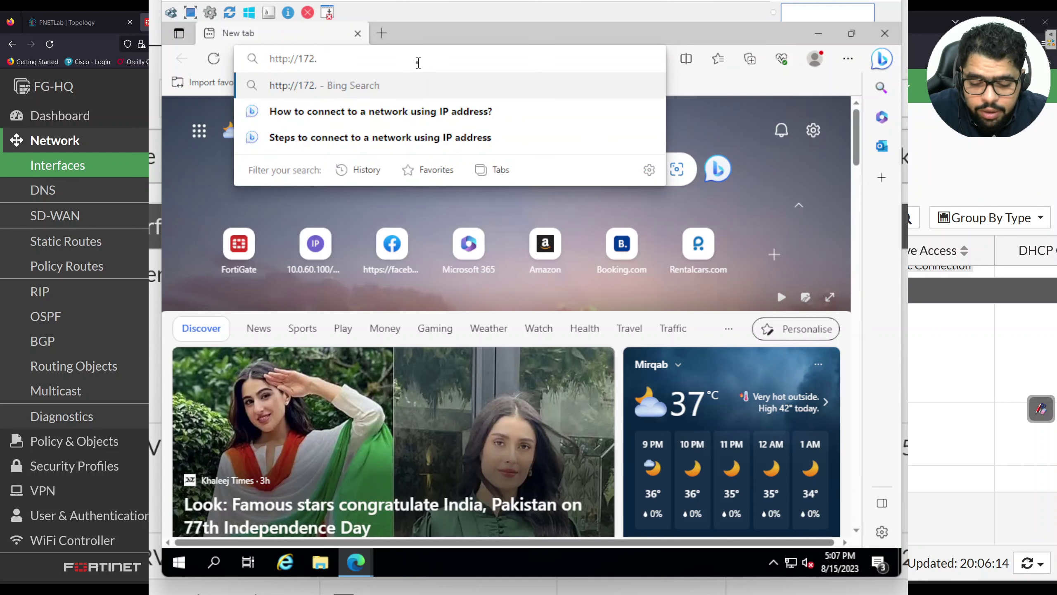
pyautogui.write('20.0.100')
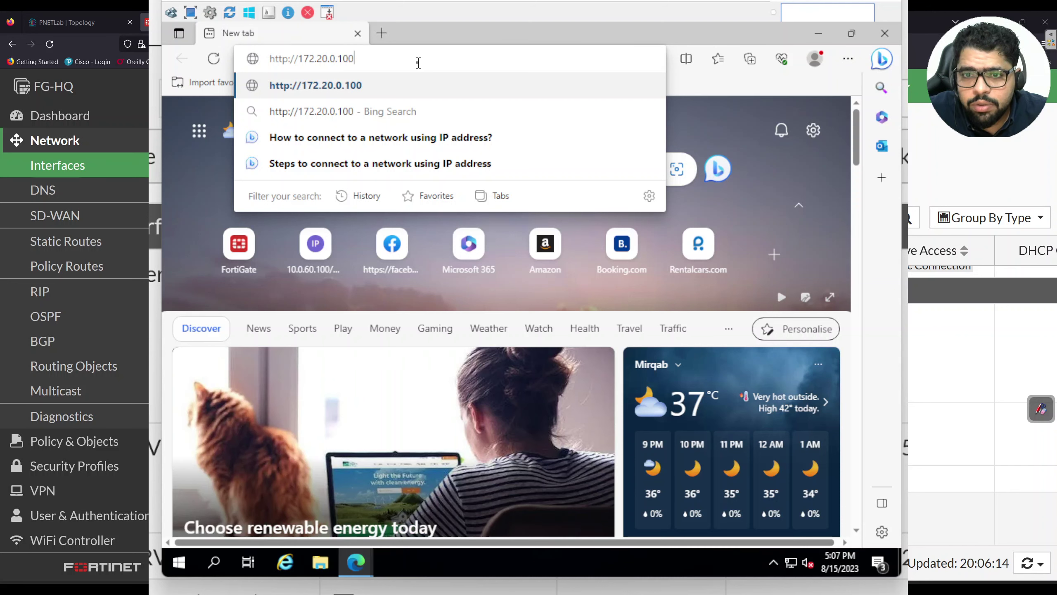
pyautogui.press('Return')
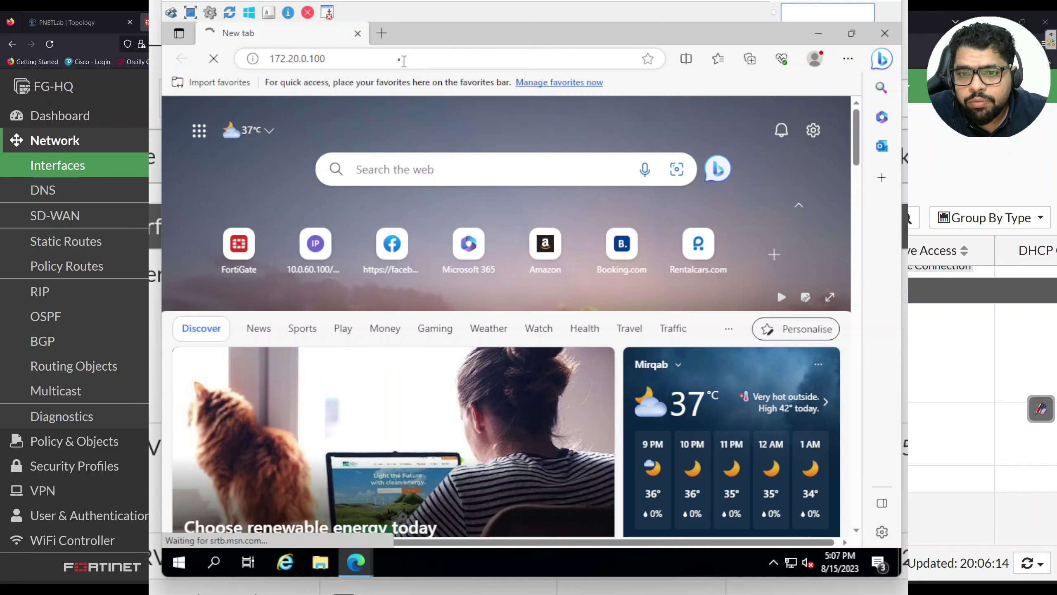
# Change the address to 172.20.0.1 to reach the FortiGate login page
pyautogui.click(353, 59)
pyautogui.click(352, 59)
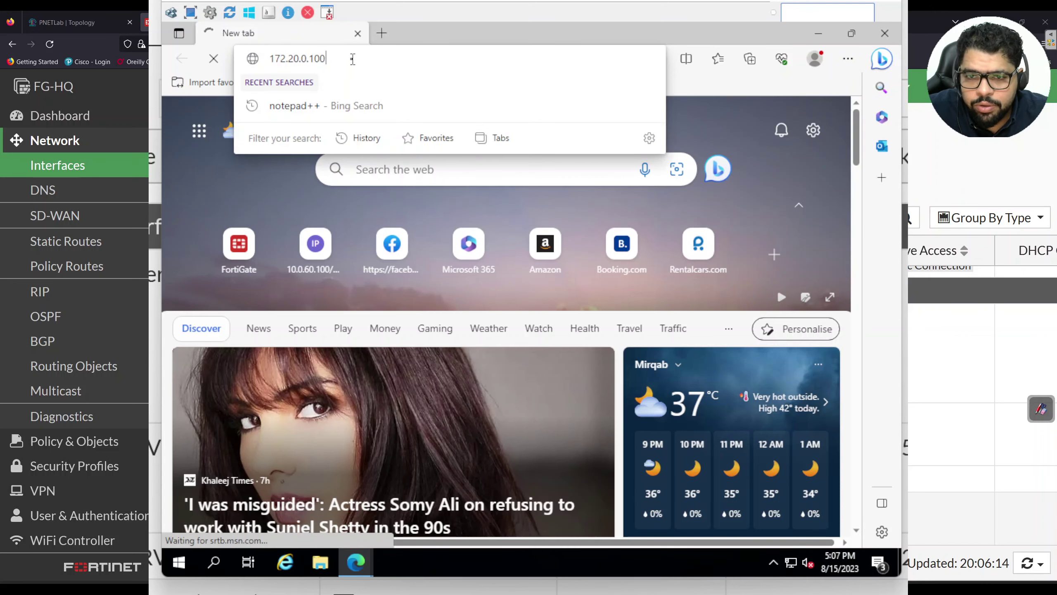
pyautogui.press('BackSpace')
pyautogui.press('BackSpace')
pyautogui.press('Return')
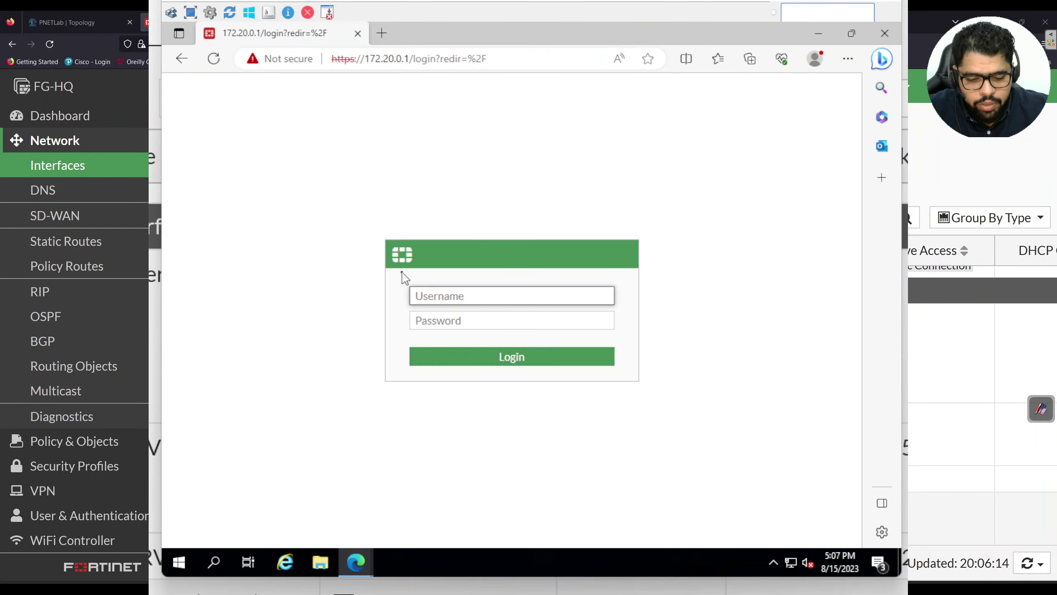
# Log in to FortiGate as admin and postpone the remaining setup
pyautogui.write('admin')
pyautogui.press('Tab')
pyautogui.write('admin')
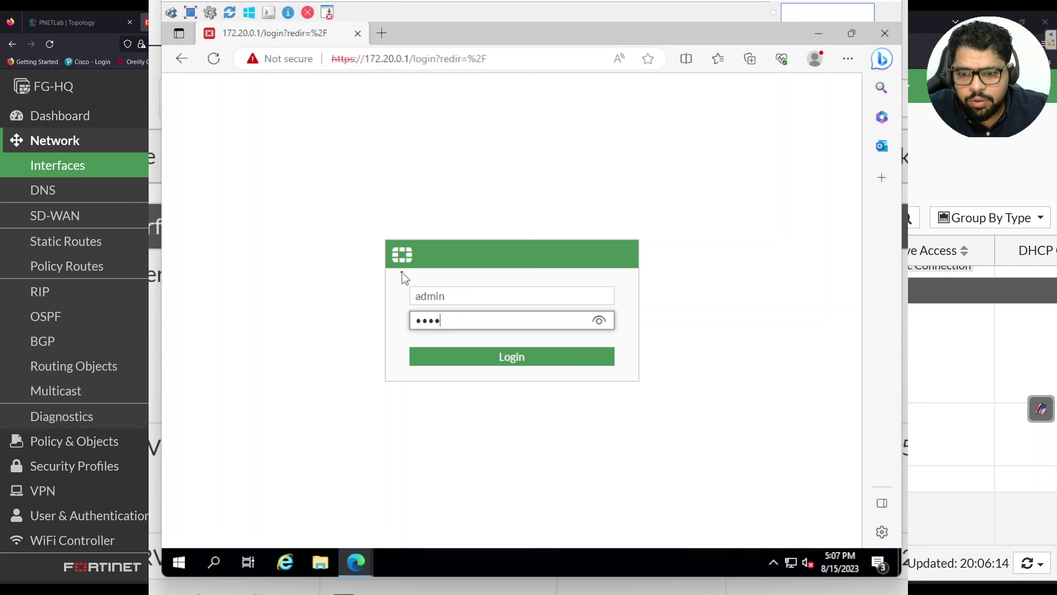
pyautogui.press('Return')
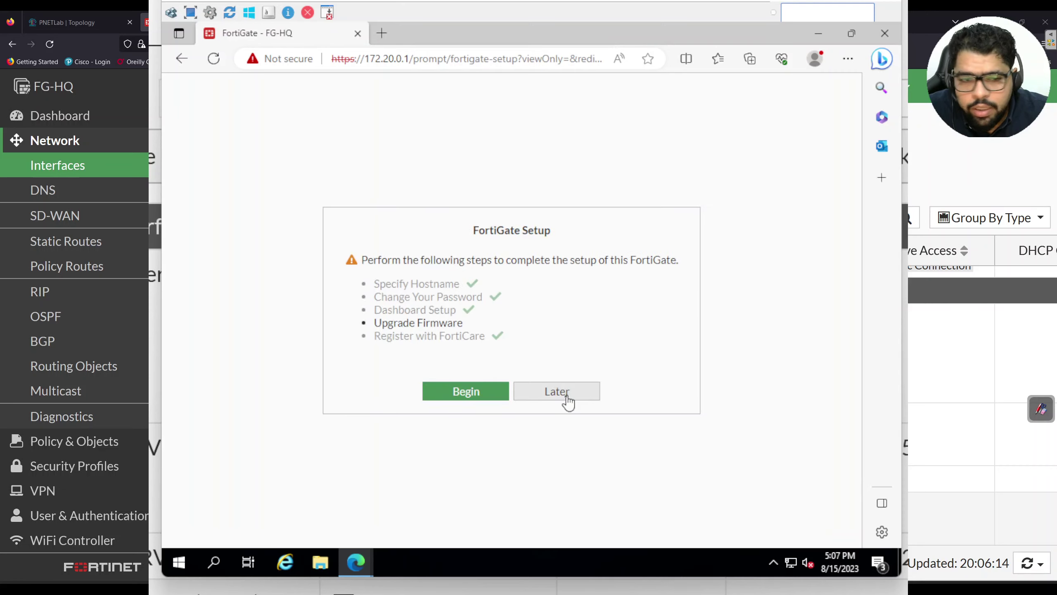
pyautogui.click(561, 392)
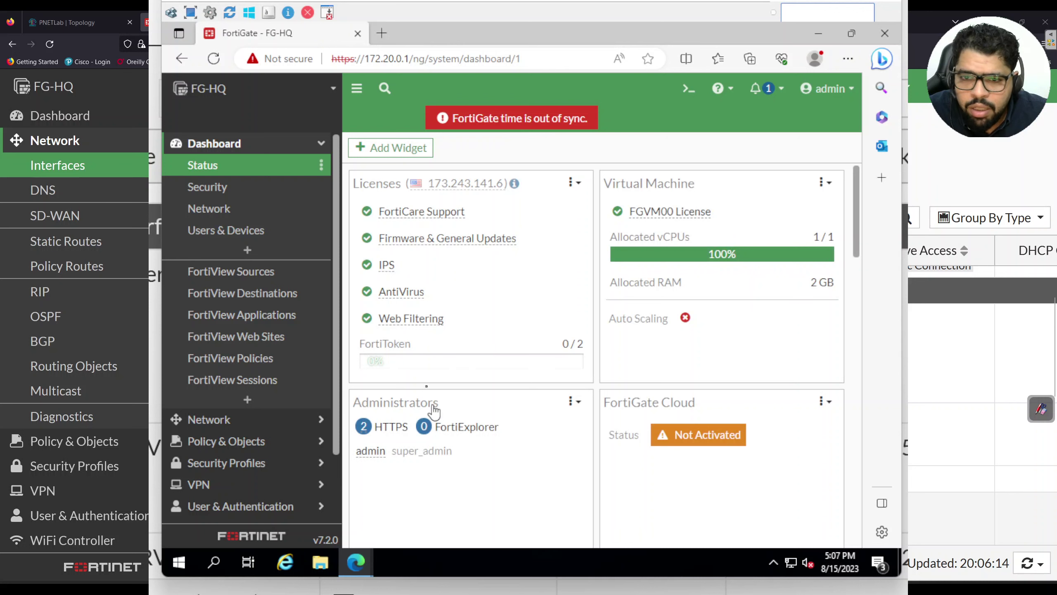
# Zoom the page to 110% and open System > Certificates with its Create/Import options
pyautogui.moveTo(382, 246)
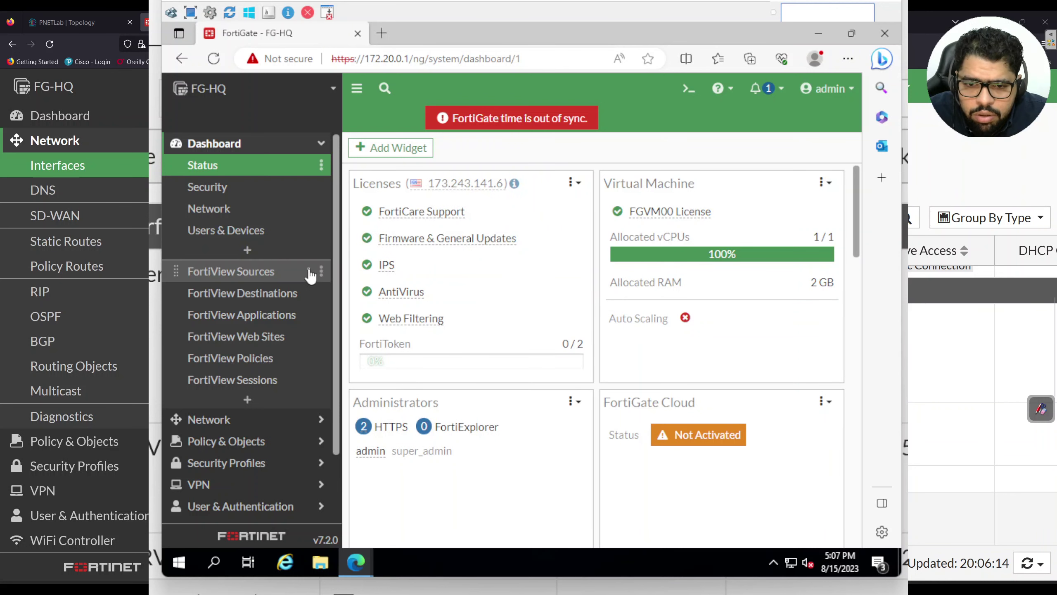
pyautogui.scroll(-1, 312, 277)
pyautogui.hotkey('ctrl', '+')
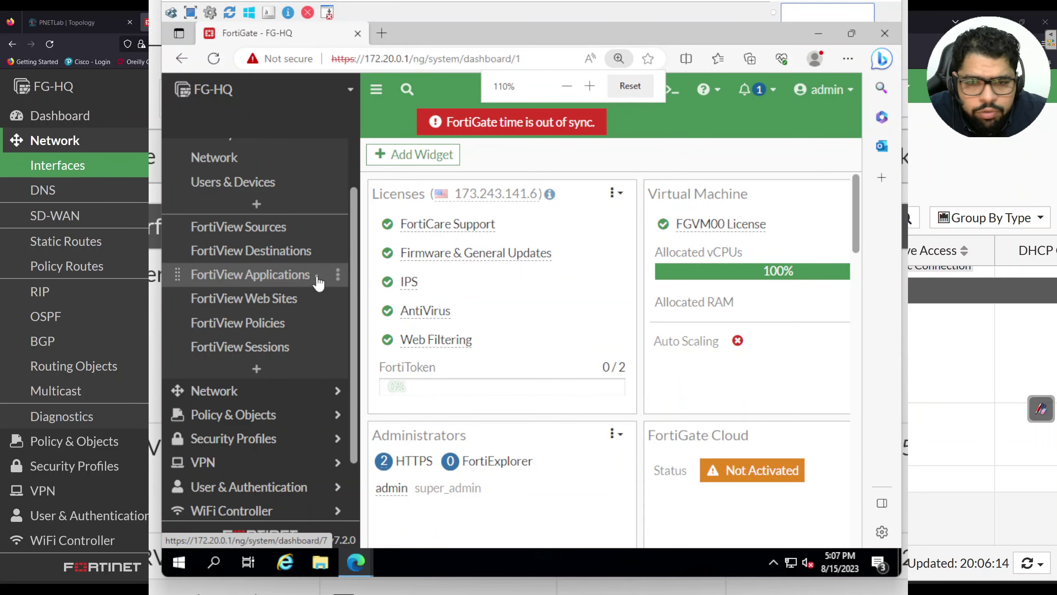
pyautogui.scroll(-2, 319, 283)
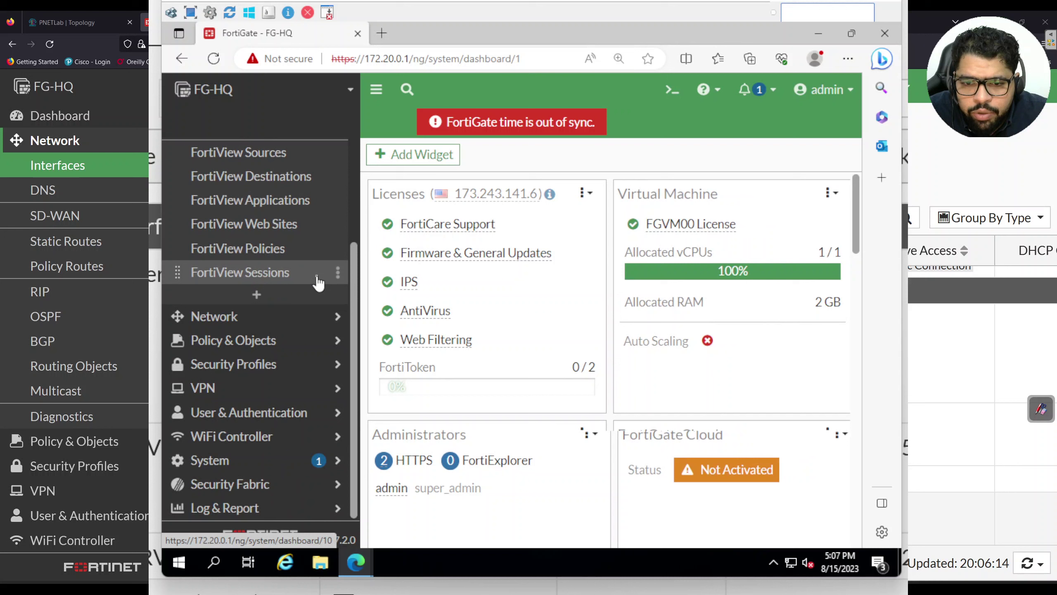
pyautogui.click(266, 459)
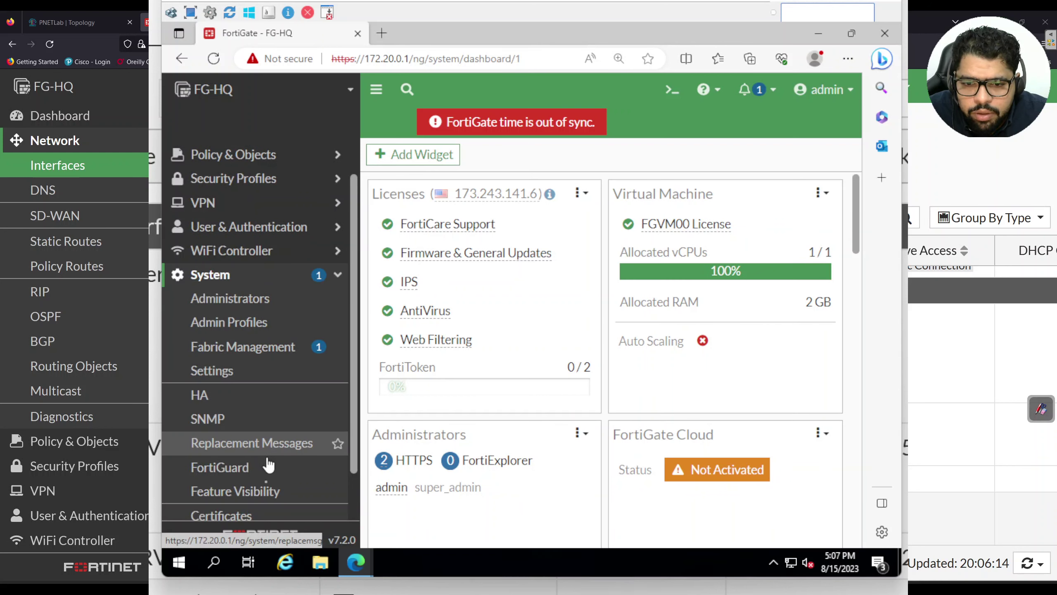
pyautogui.scroll(-2, 266, 521)
pyautogui.click(259, 459)
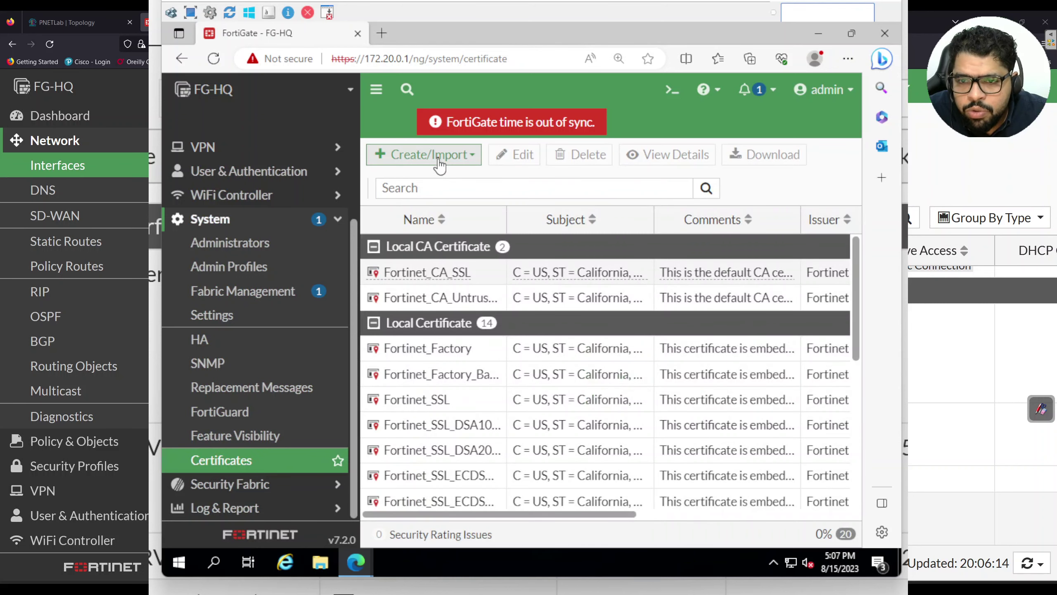
pyautogui.click(440, 162)
# Start a CSR named webapp_lb_cert with Domain Name ID webapp.arabhacksploit.local
pyautogui.click(439, 199)
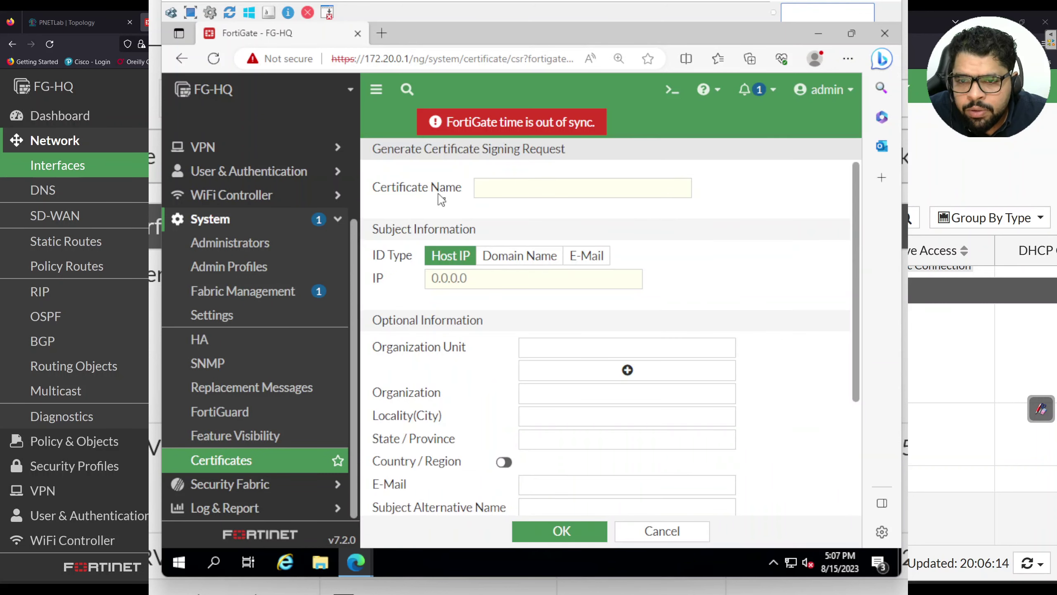
pyautogui.click(527, 189)
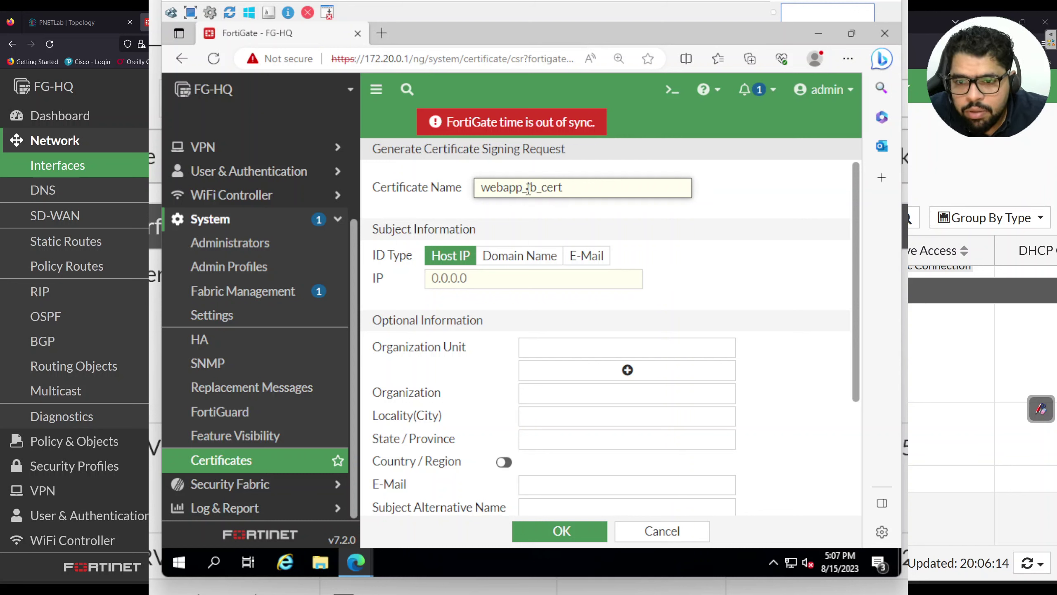
pyautogui.click(499, 256)
pyautogui.click(503, 274)
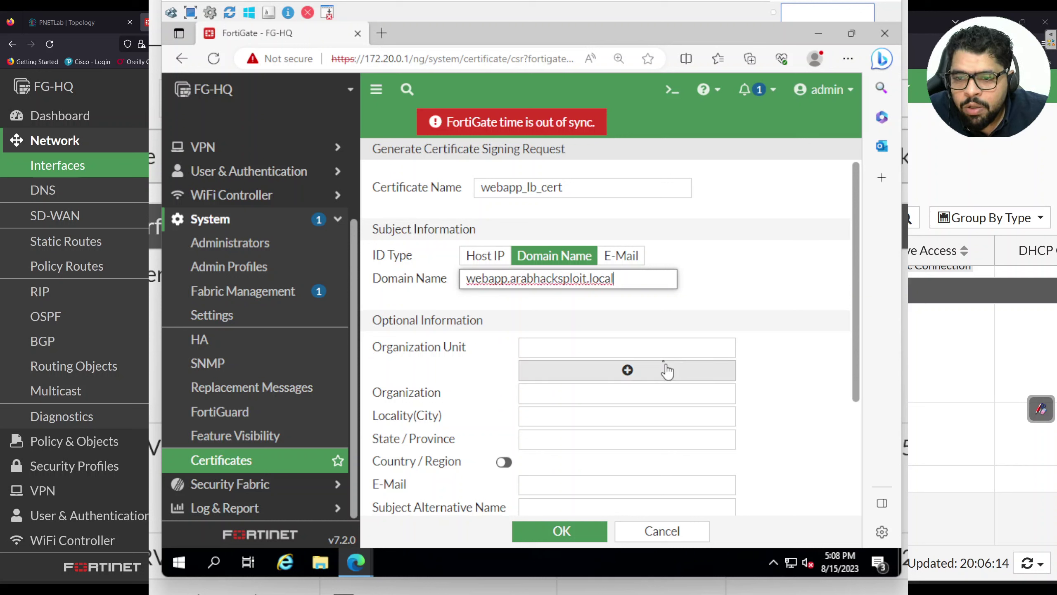
# Enter organization unit IT-Security, organization arabhacksploit, and city and state Kuwait
pyautogui.click(655, 346)
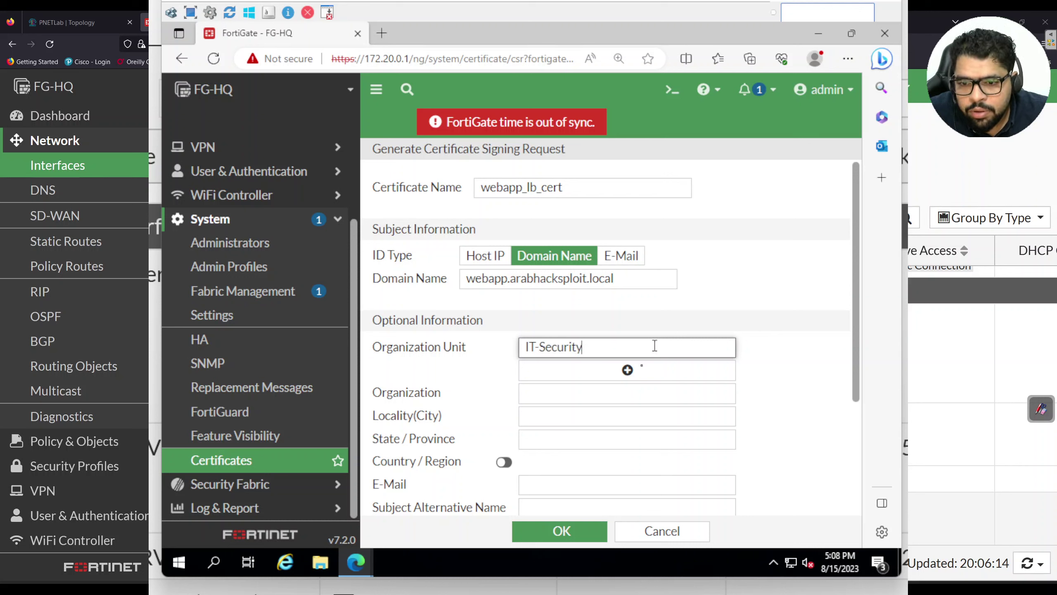
pyautogui.click(635, 386)
pyautogui.write('arabhacksploit')
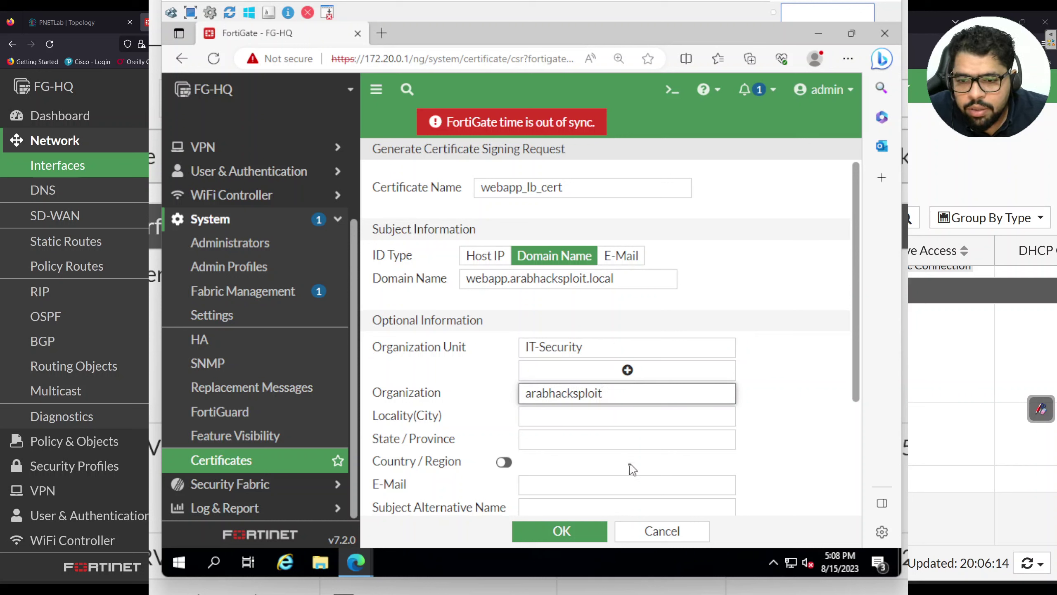
pyautogui.click(612, 419)
pyautogui.write('kuwait')
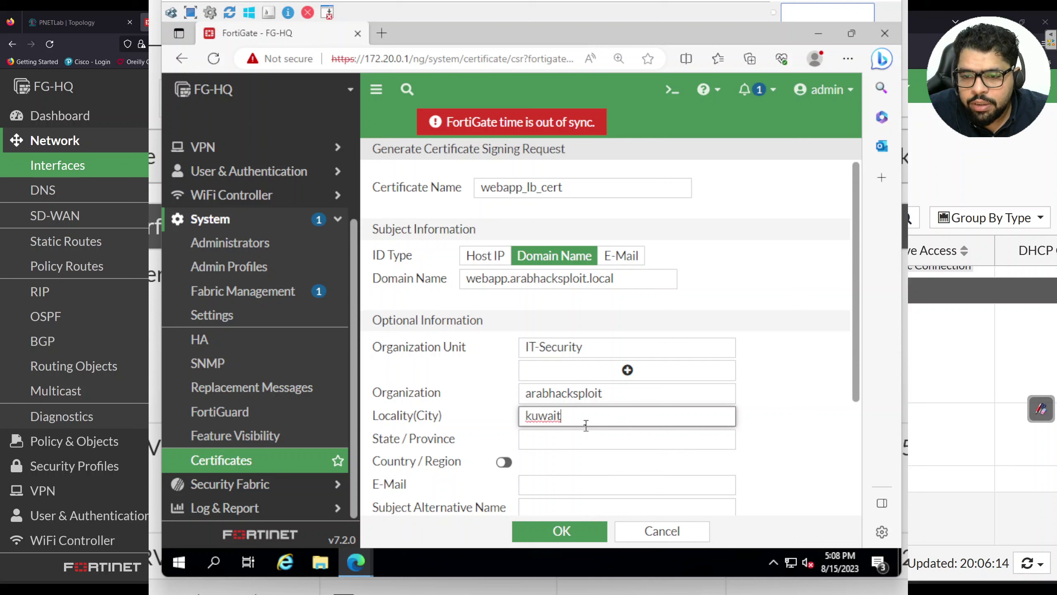
pyautogui.click(585, 422)
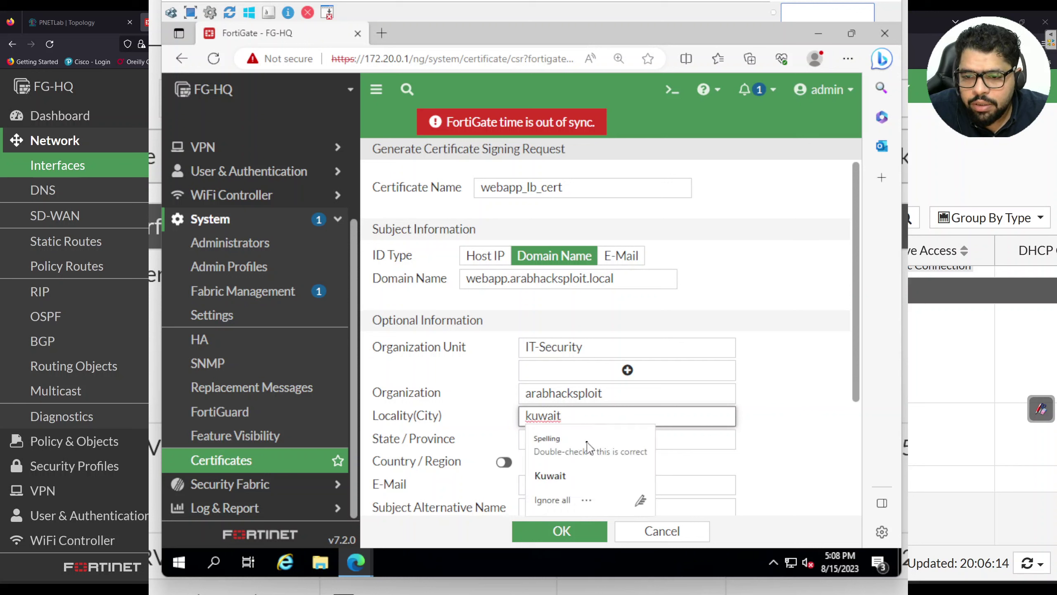
pyautogui.click(682, 445)
pyautogui.write('k')
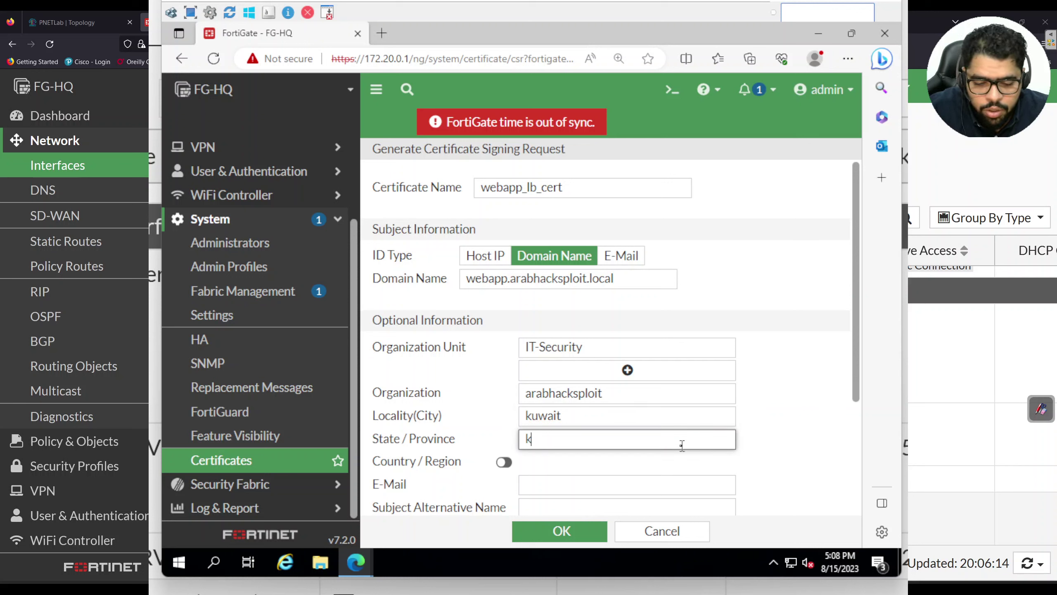
pyautogui.write('uwait')
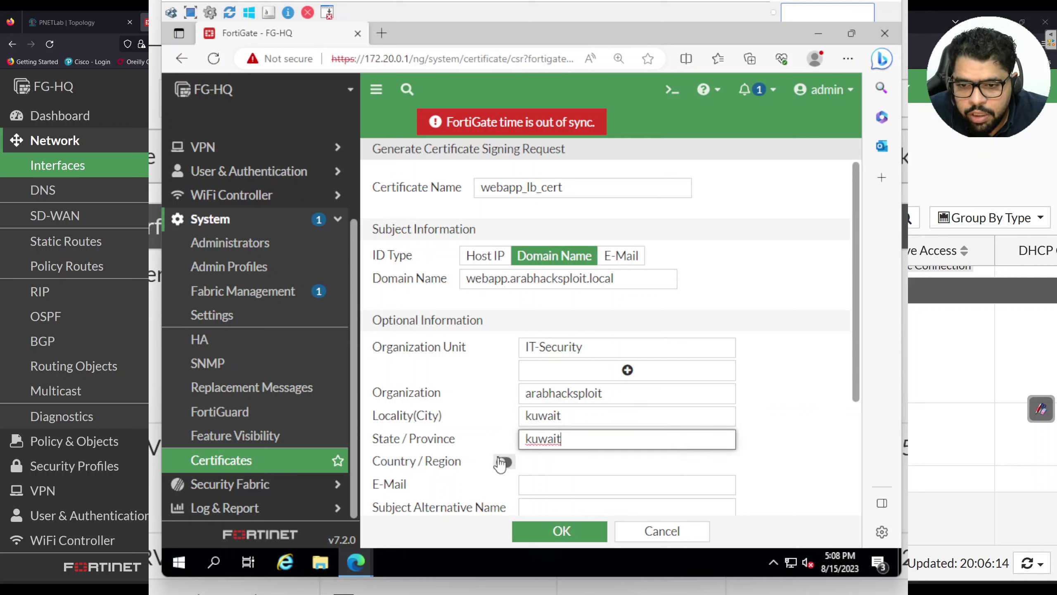
# Set the country to Kuwait and add subject alternative name 10.0.60.100
pyautogui.click(504, 461)
pyautogui.click(541, 460)
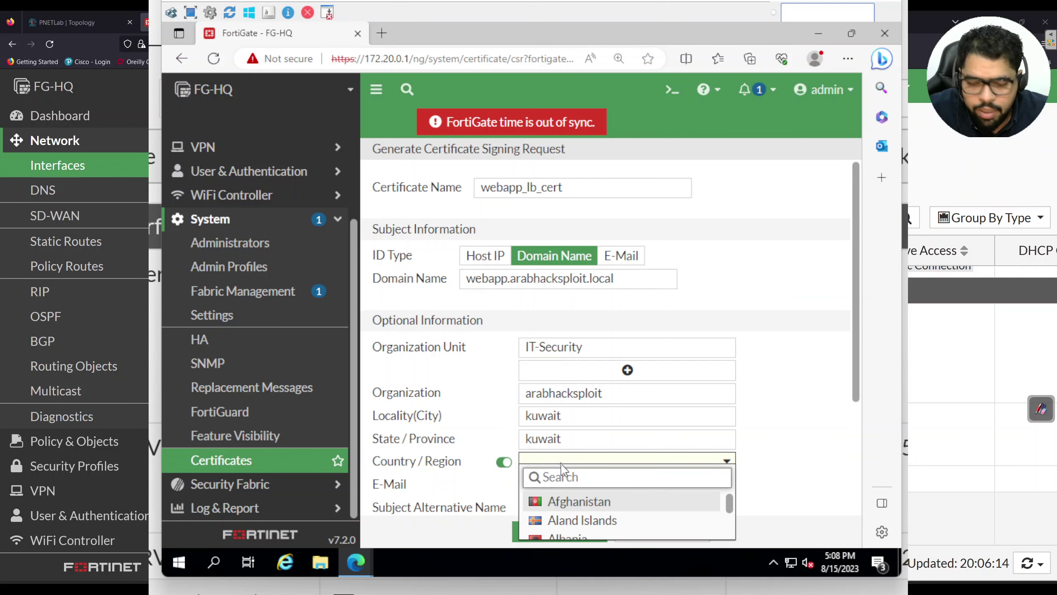
pyautogui.write('k')
pyautogui.scroll(-2, 582, 508)
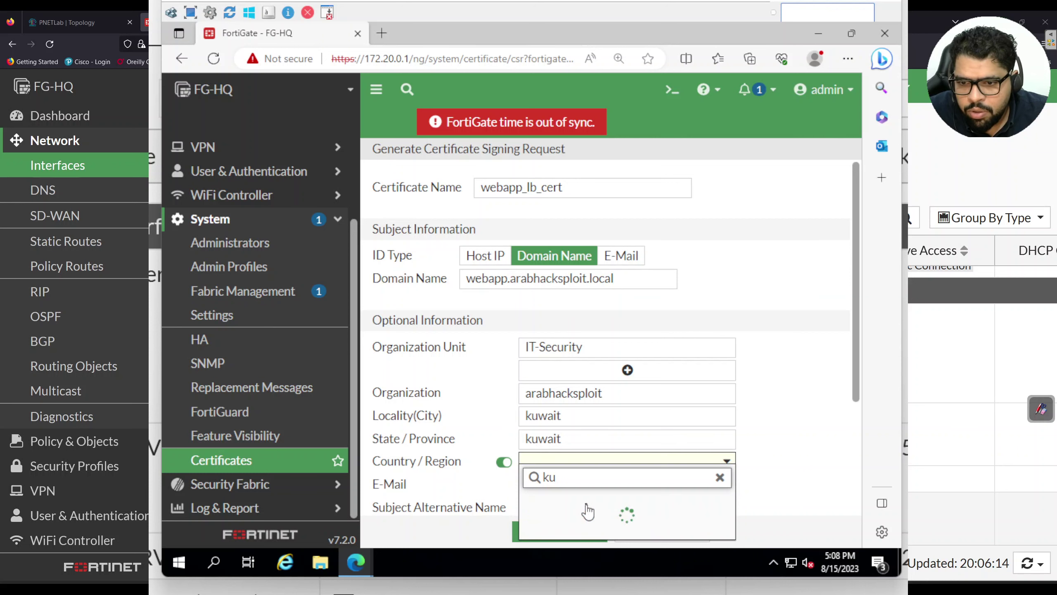
pyautogui.click(588, 499)
pyautogui.scroll(-3, 729, 458)
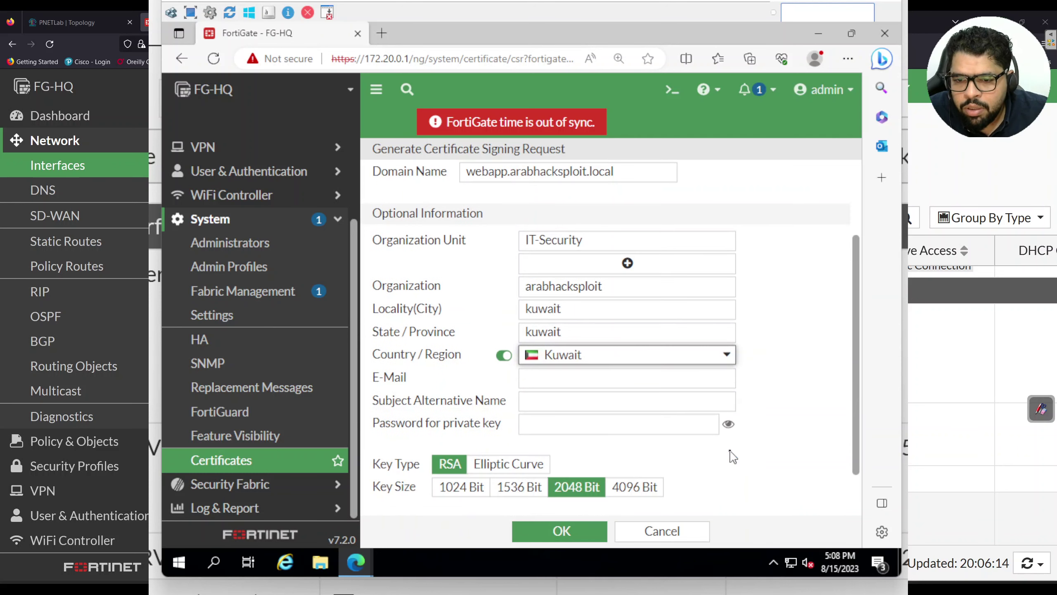
pyautogui.click(549, 399)
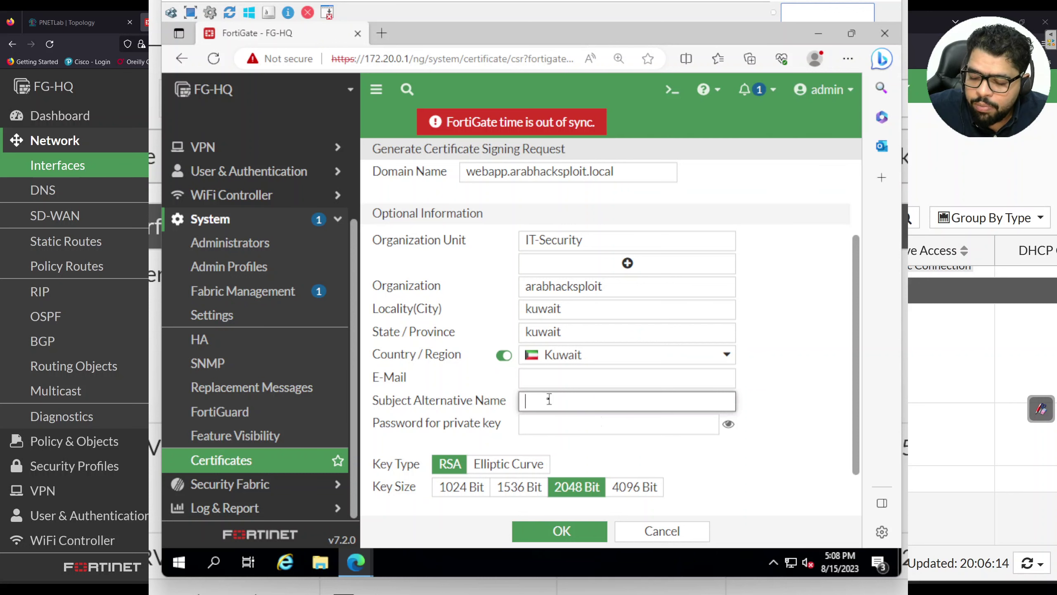
pyautogui.write('10.0.60.100')
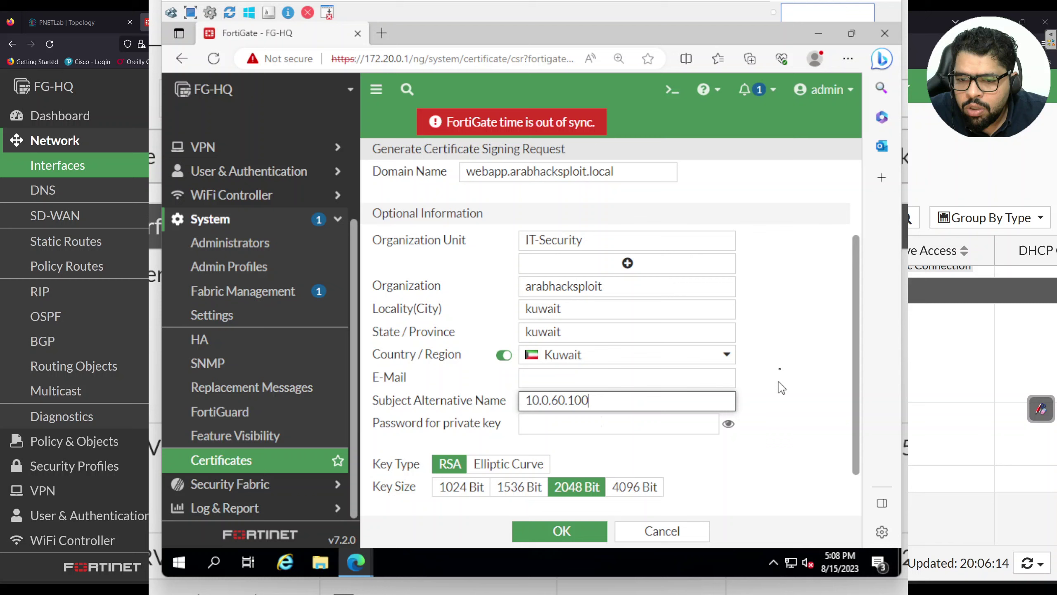
pyautogui.scroll(-2, 783, 369)
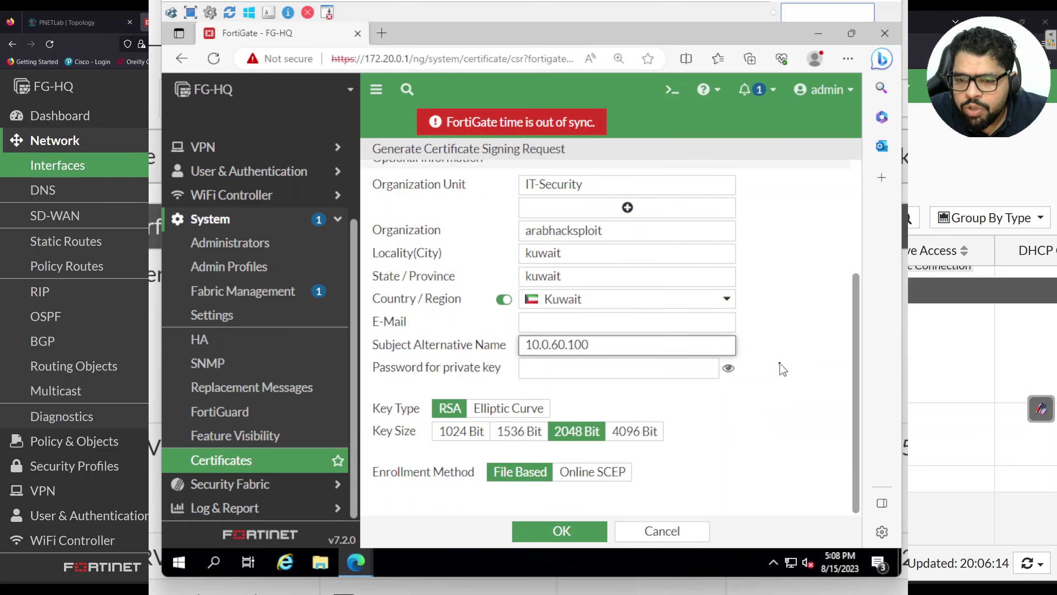
# Generate the webapp_lb_cert certificate signing request
pyautogui.click(568, 534)
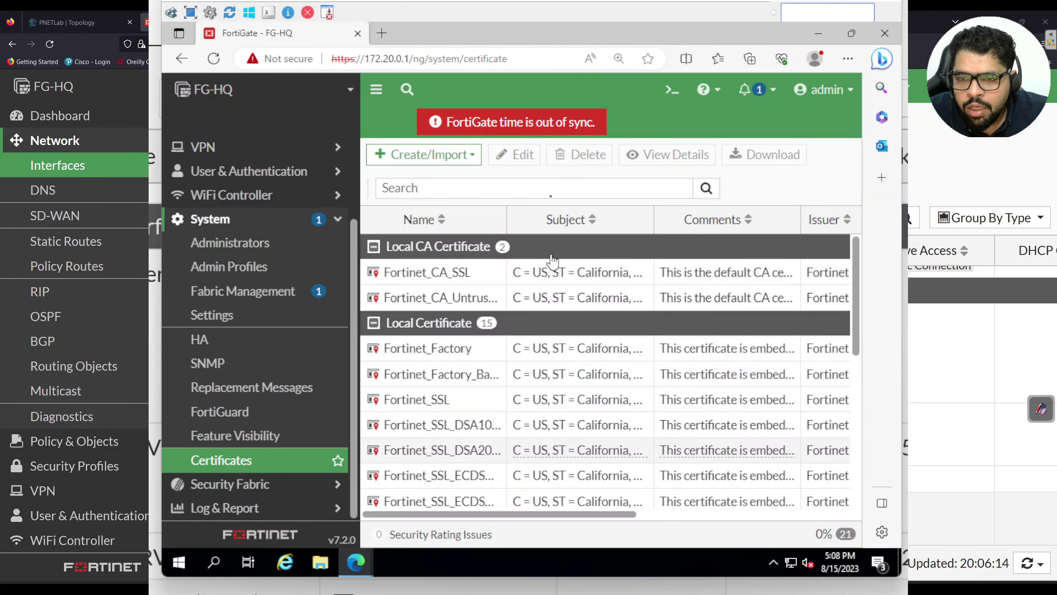
pyautogui.scroll(-1, 535, 297)
pyautogui.scroll(-10, 535, 297)
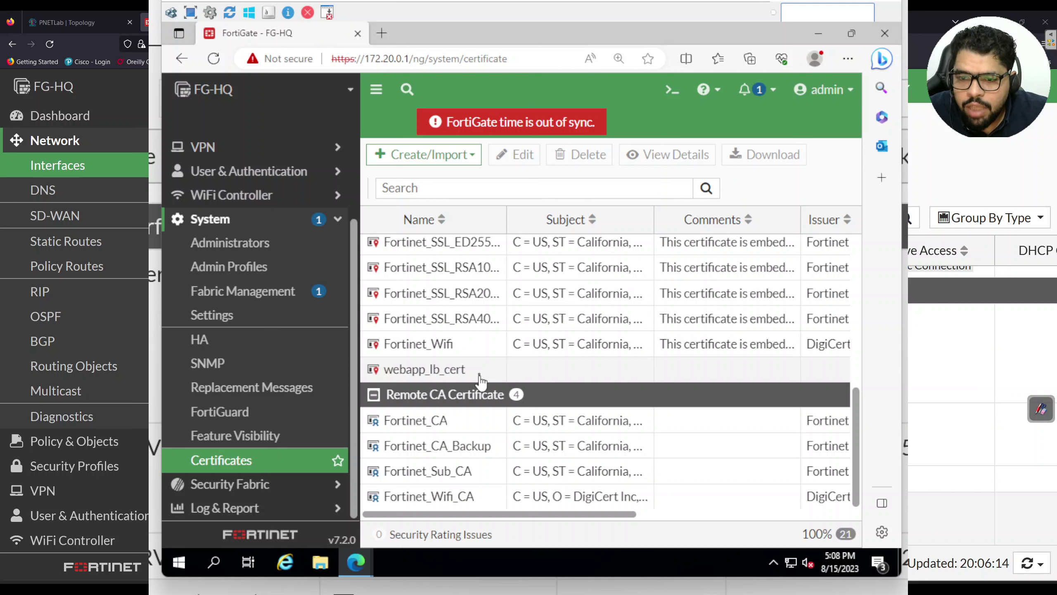
# Download webapp_lb_cert as webapp_lb_cert.csr and show it in the Downloads folder
pyautogui.click(479, 370)
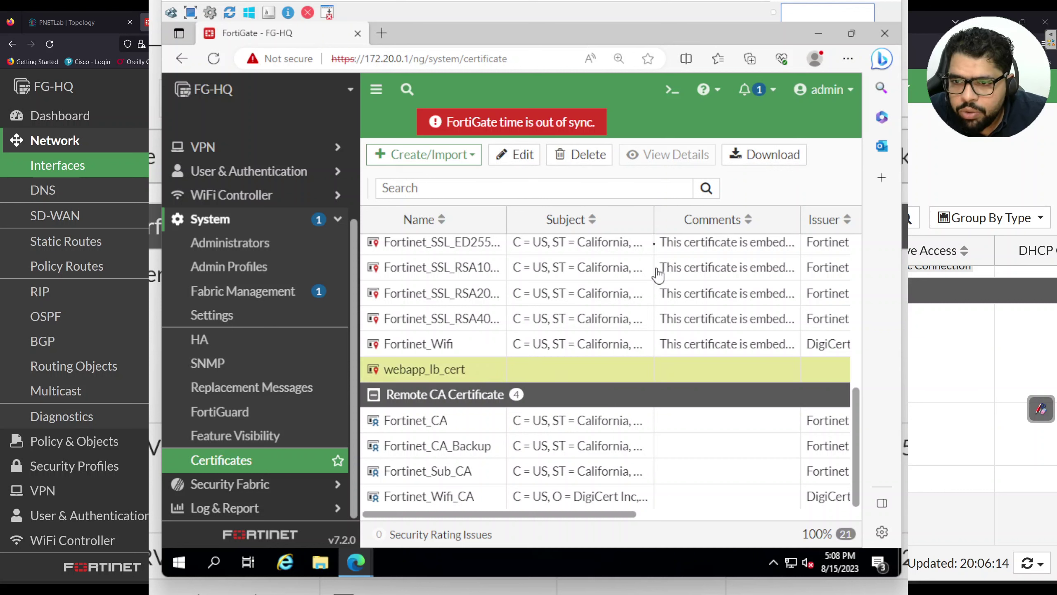
pyautogui.click(749, 163)
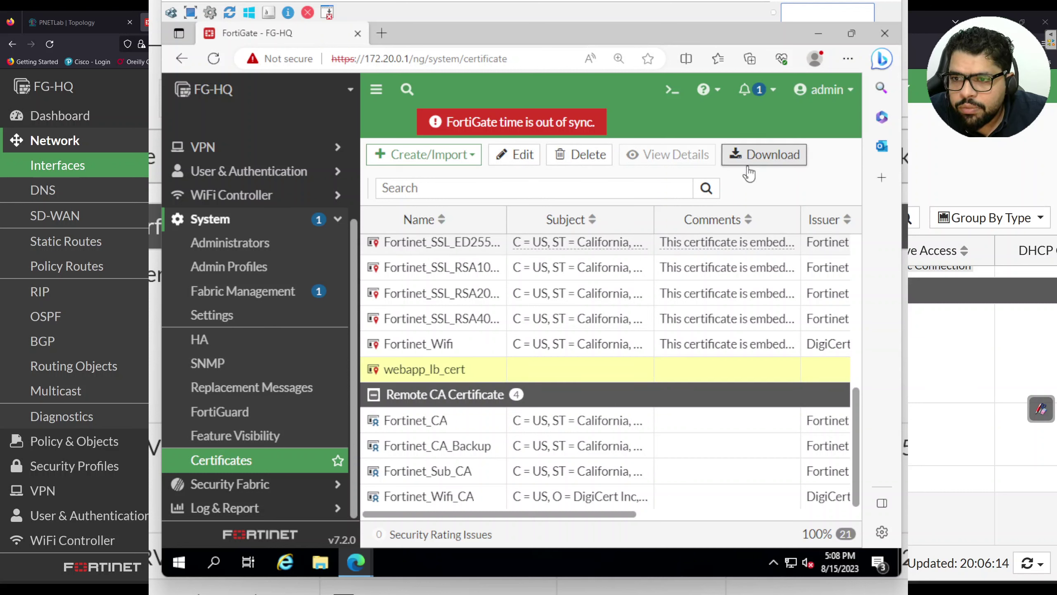
pyautogui.moveTo(668, 125)
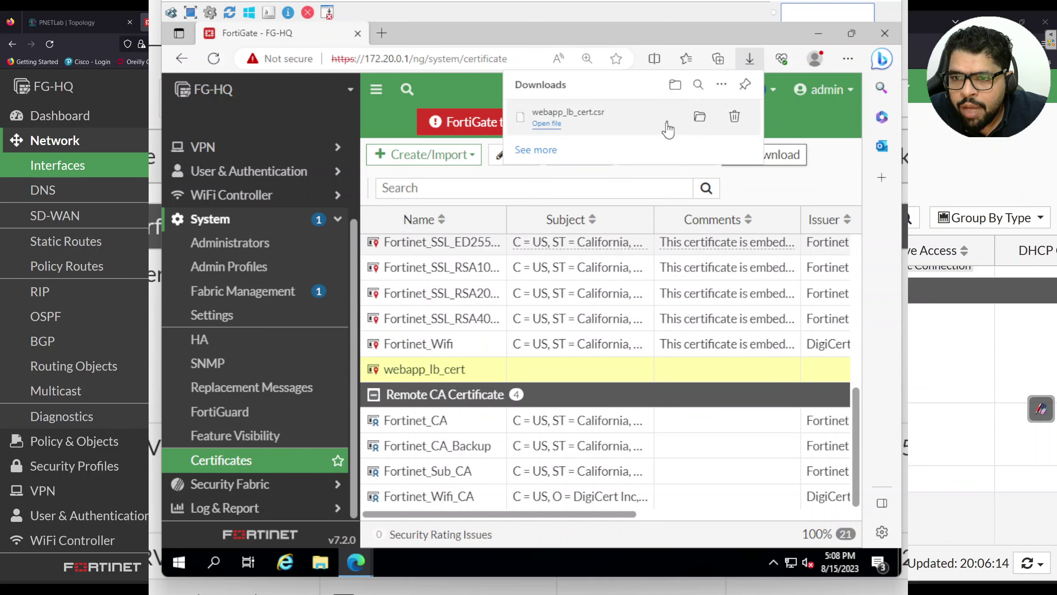
pyautogui.click(699, 117)
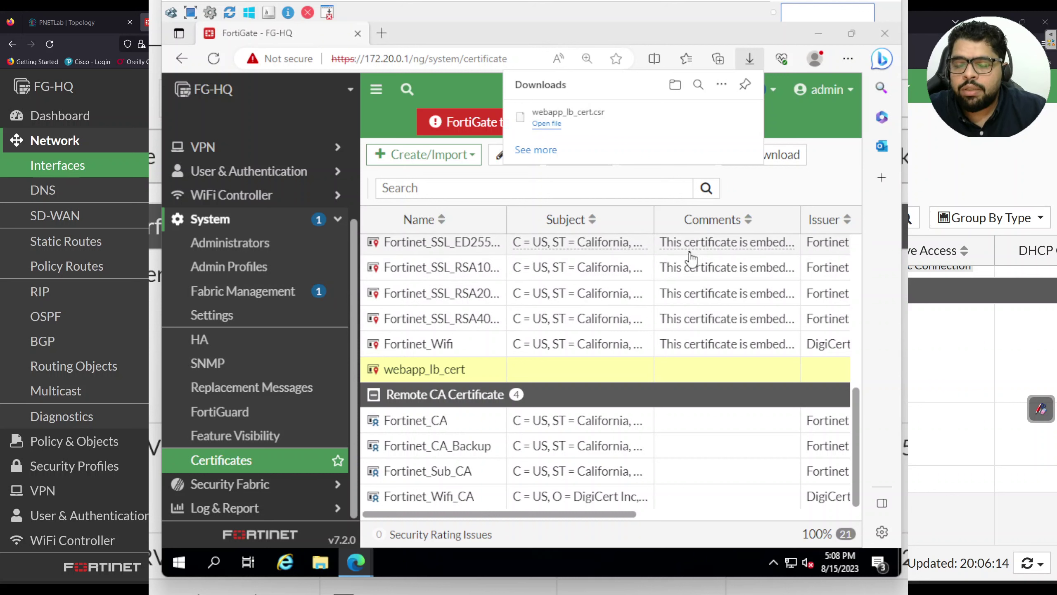
pyautogui.click(695, 118)
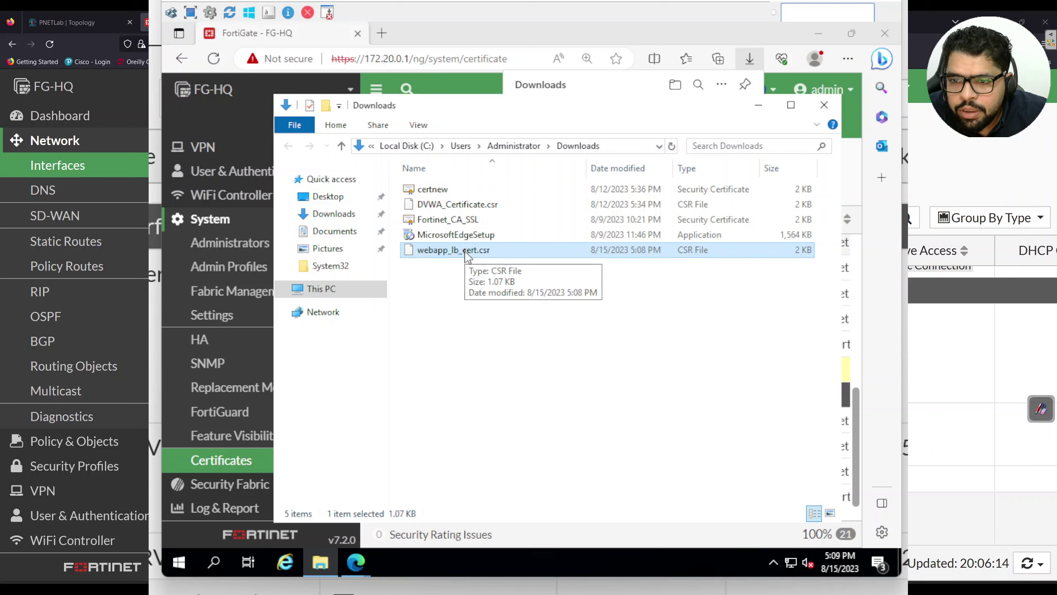
# Open webapp_lb_cert.csr in Notepad to view the request text, then switch to Internet Explorer
pyautogui.rightClick(467, 255)
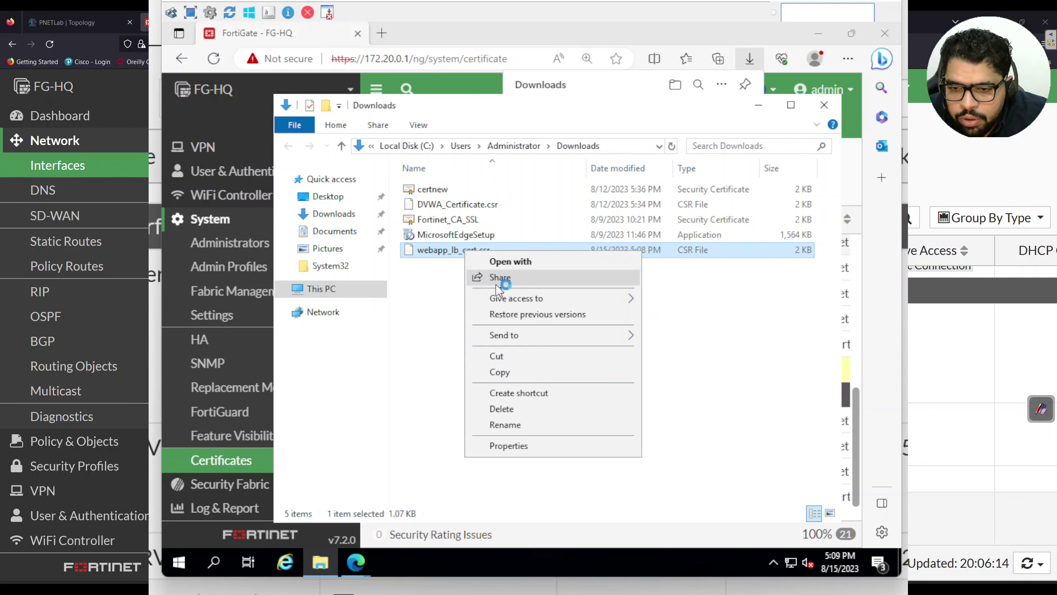
pyautogui.click(511, 261)
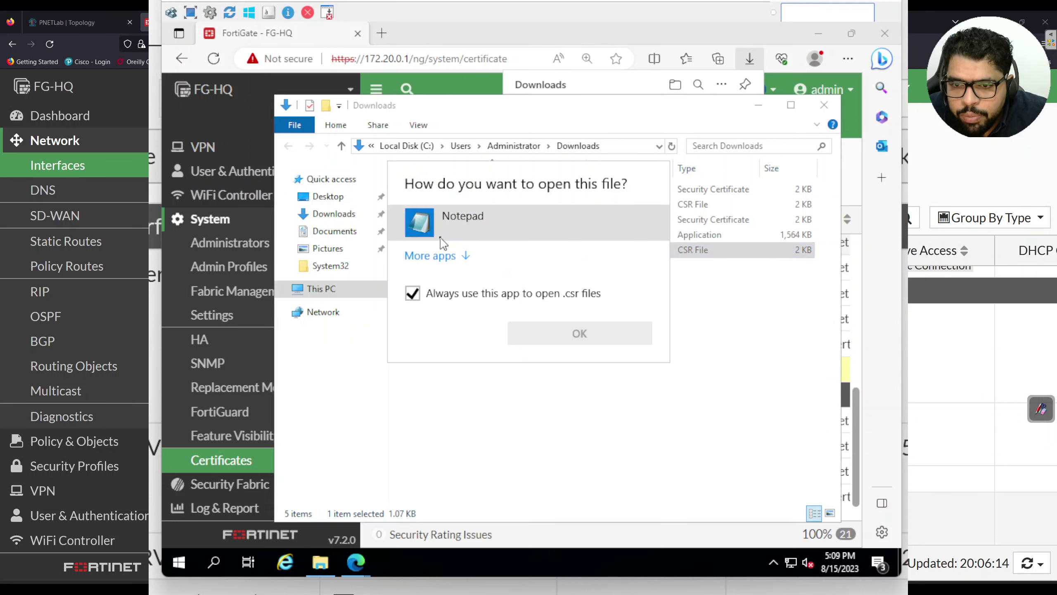
pyautogui.click(537, 340)
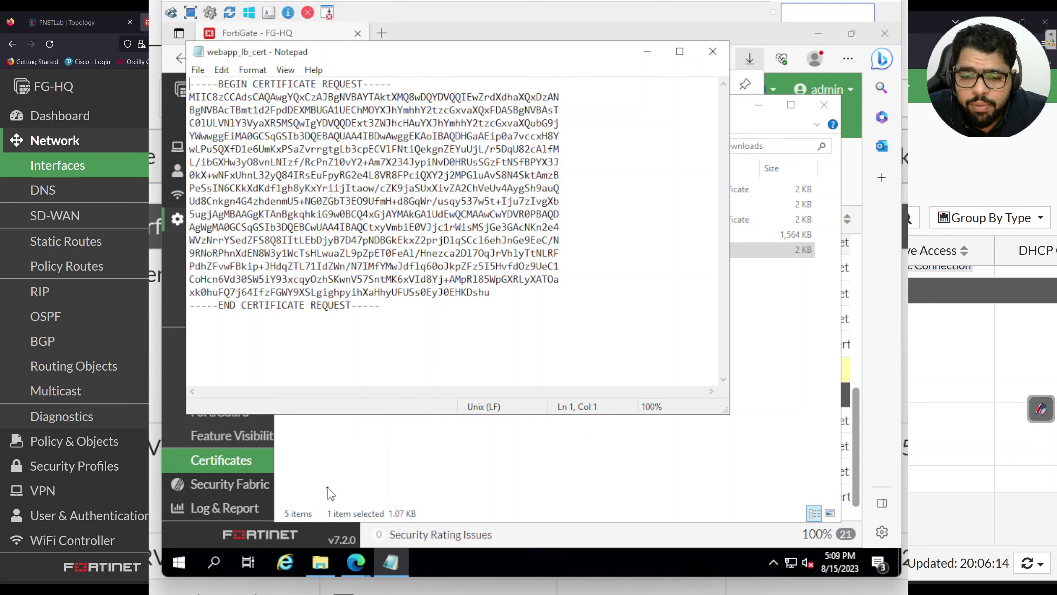
pyautogui.click(294, 563)
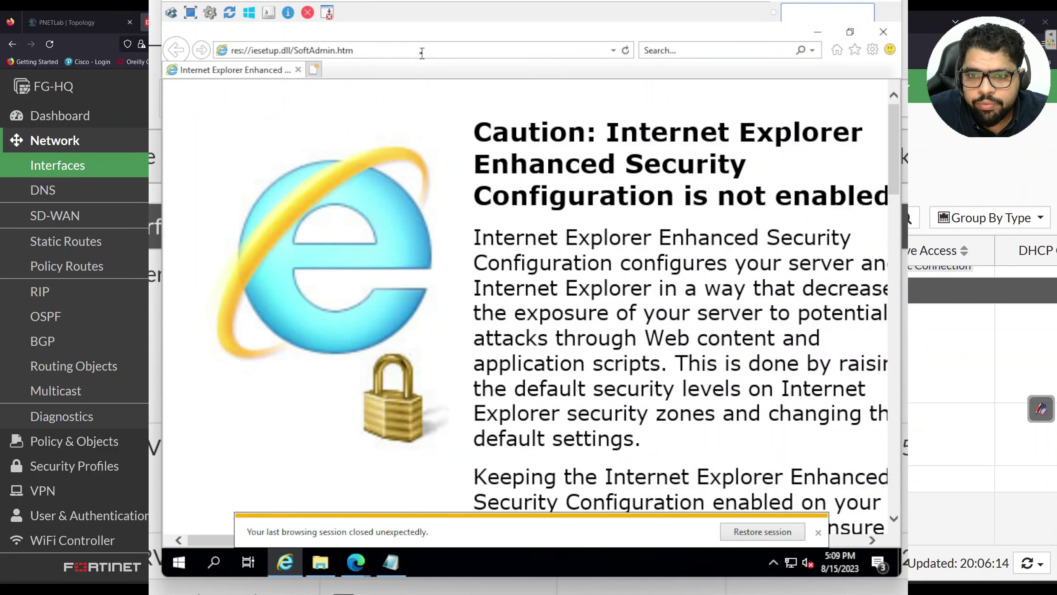
pyautogui.doubleClick(422, 53)
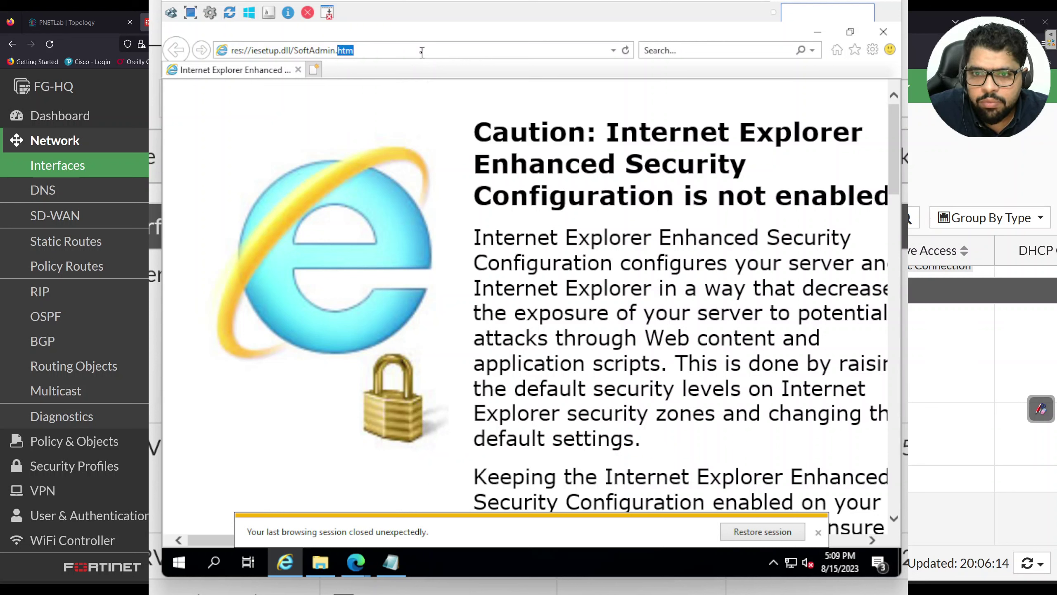
pyautogui.click(421, 51)
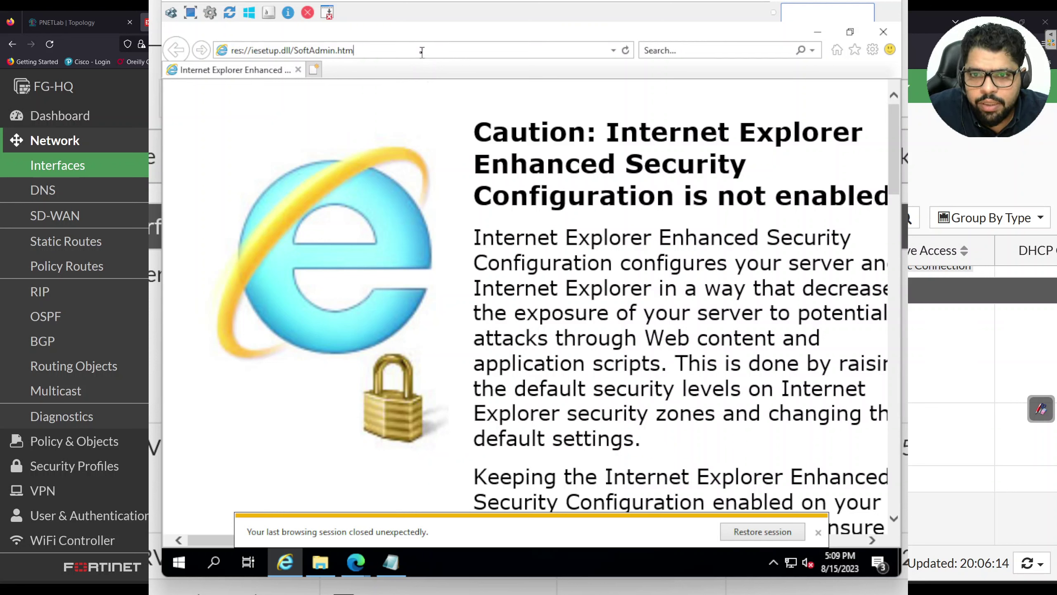
pyautogui.hotkey('alt', 'd')
pyautogui.write('ht')
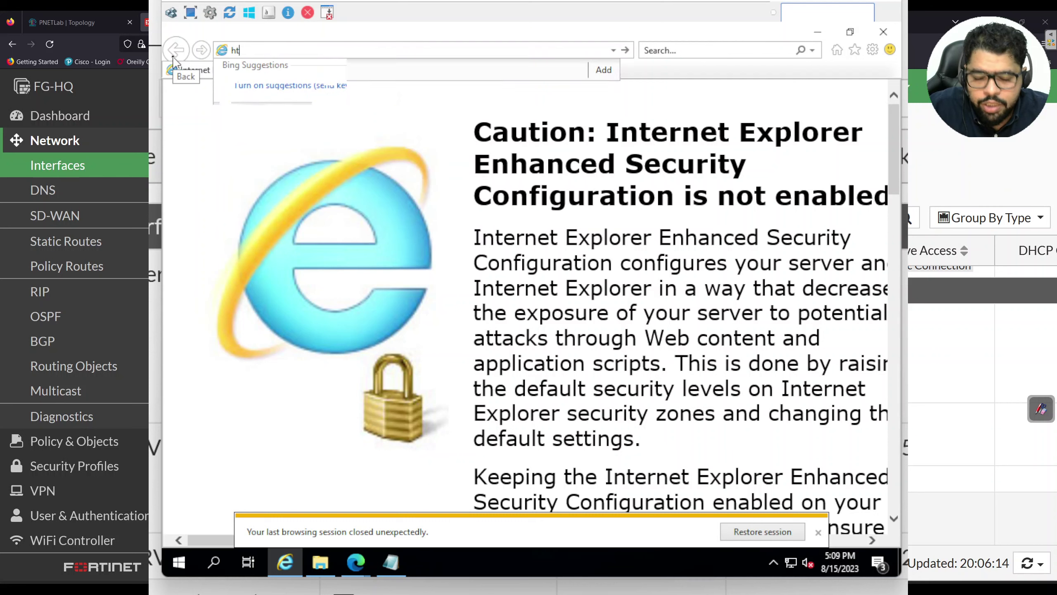
pyautogui.write('tp://localhost')
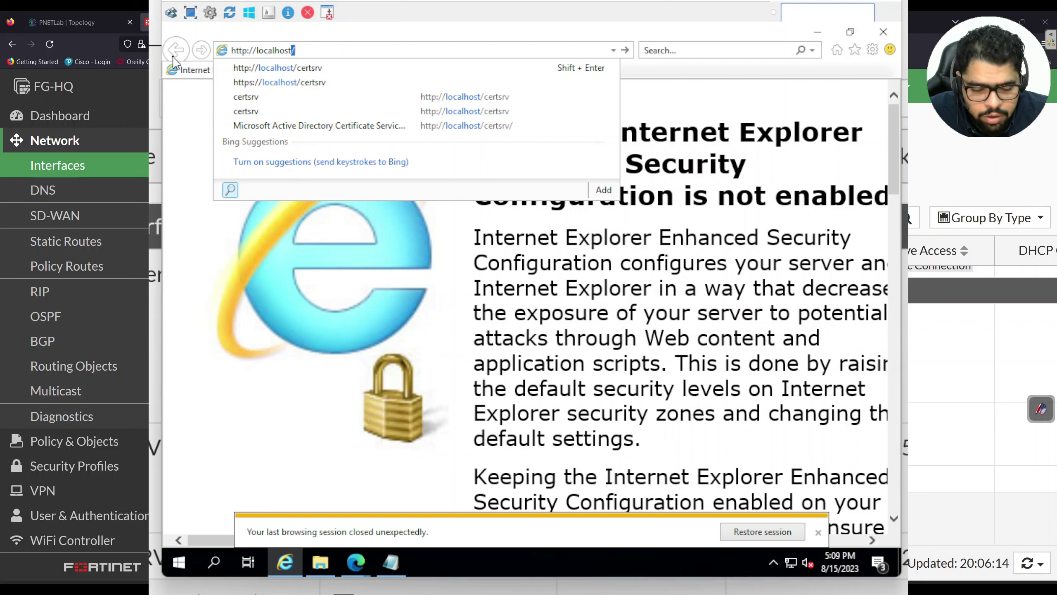
pyautogui.write('/certsrv')
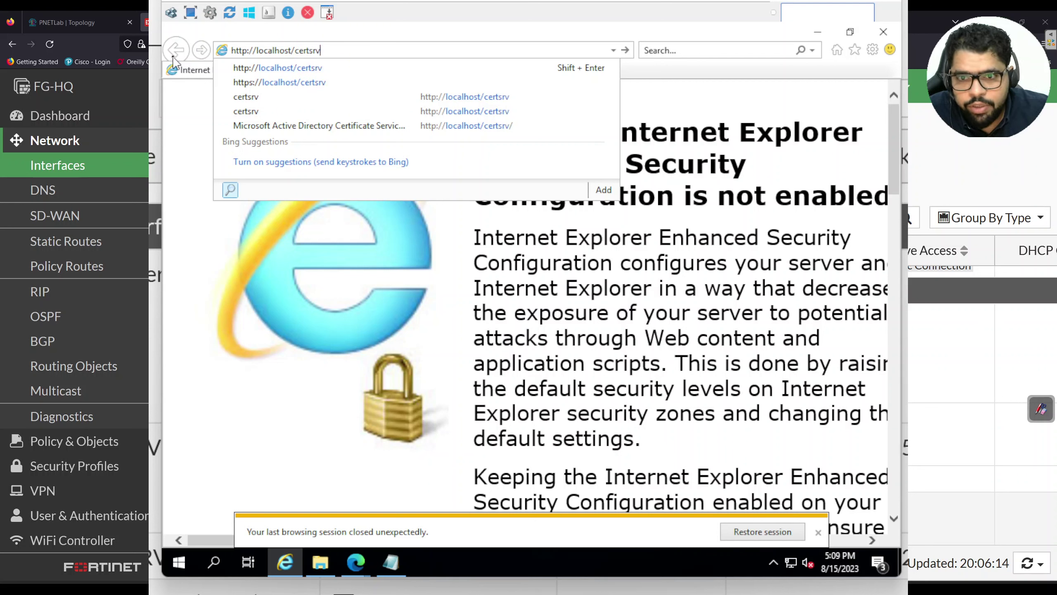
pyautogui.press('Return')
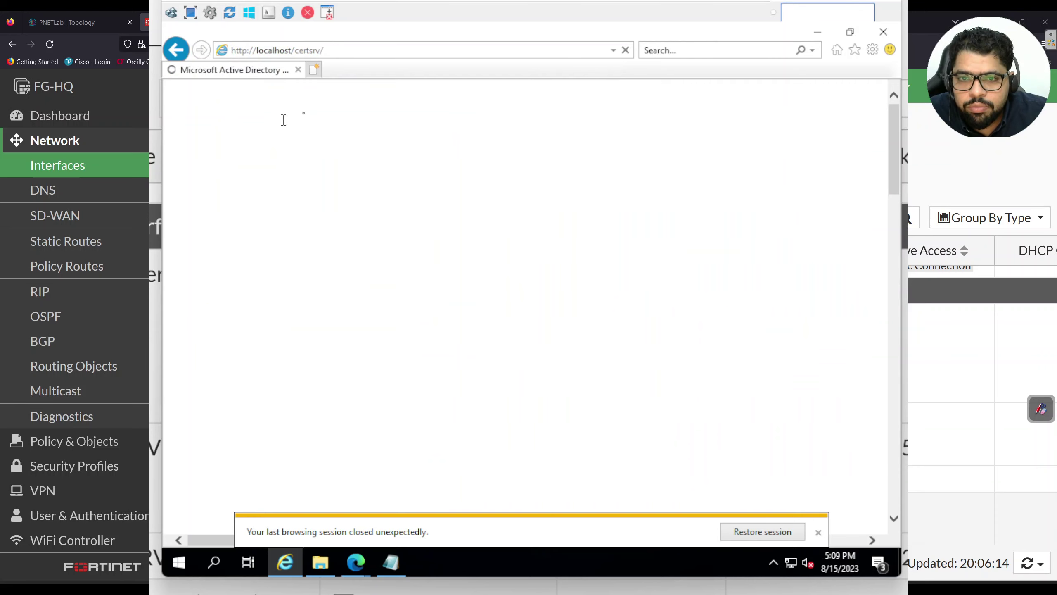
pyautogui.scroll(-6, 496, 206)
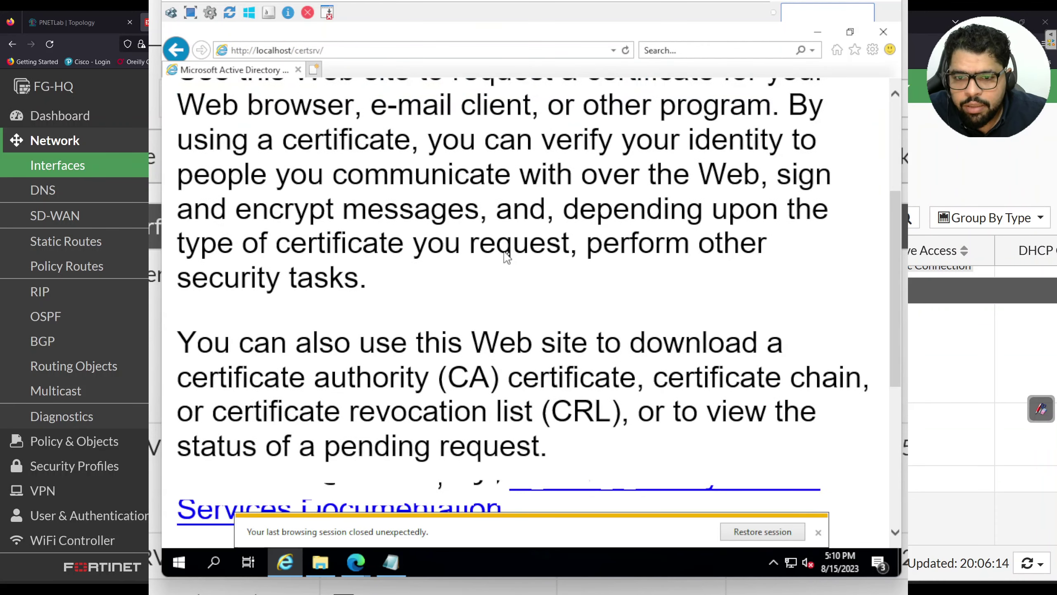
pyautogui.scroll(-1, 510, 253)
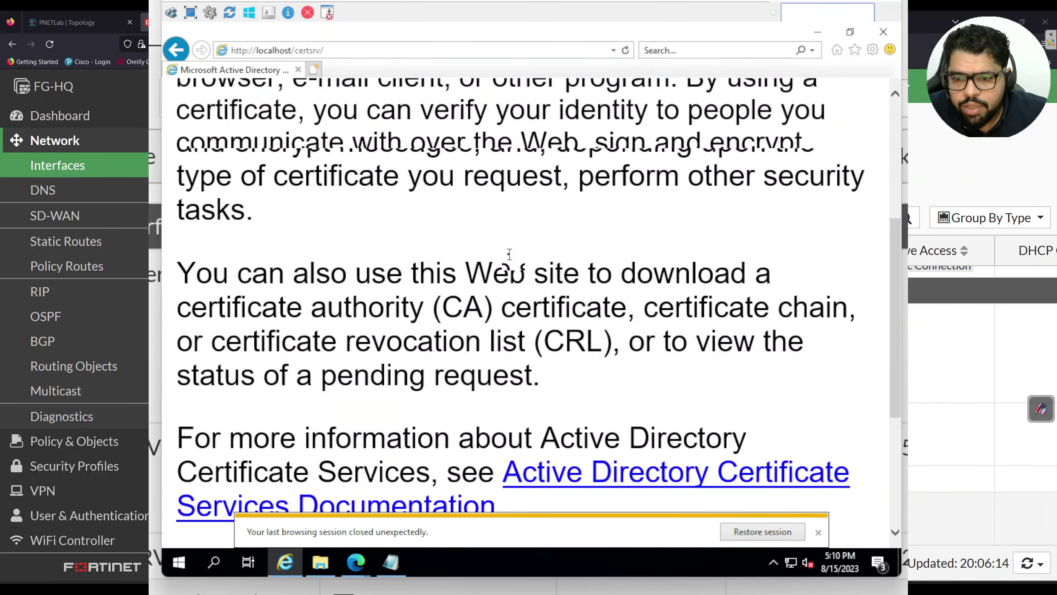
pyautogui.scroll(-4, 513, 257)
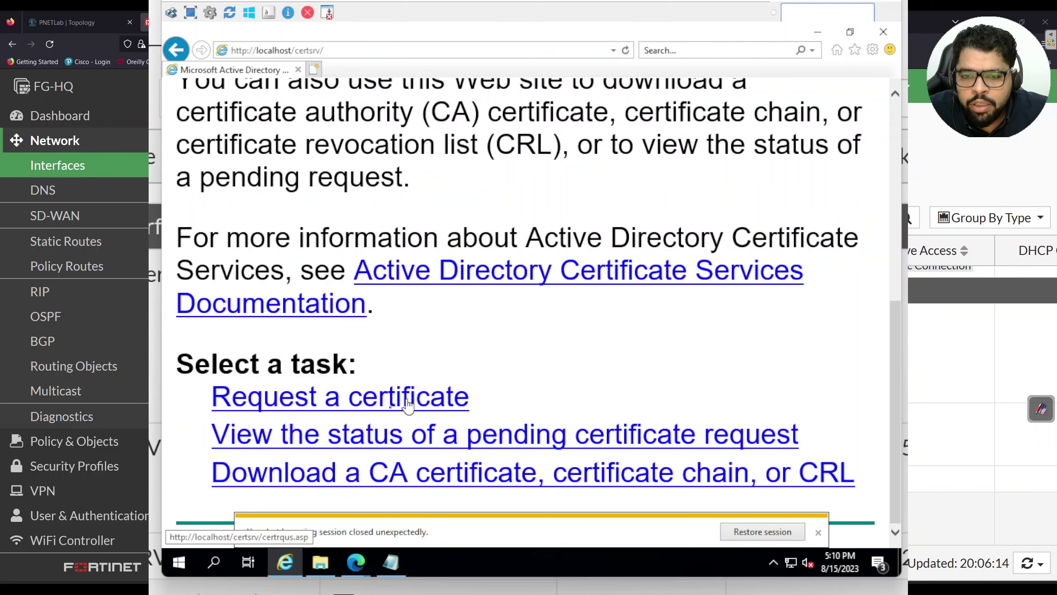
pyautogui.click(391, 403)
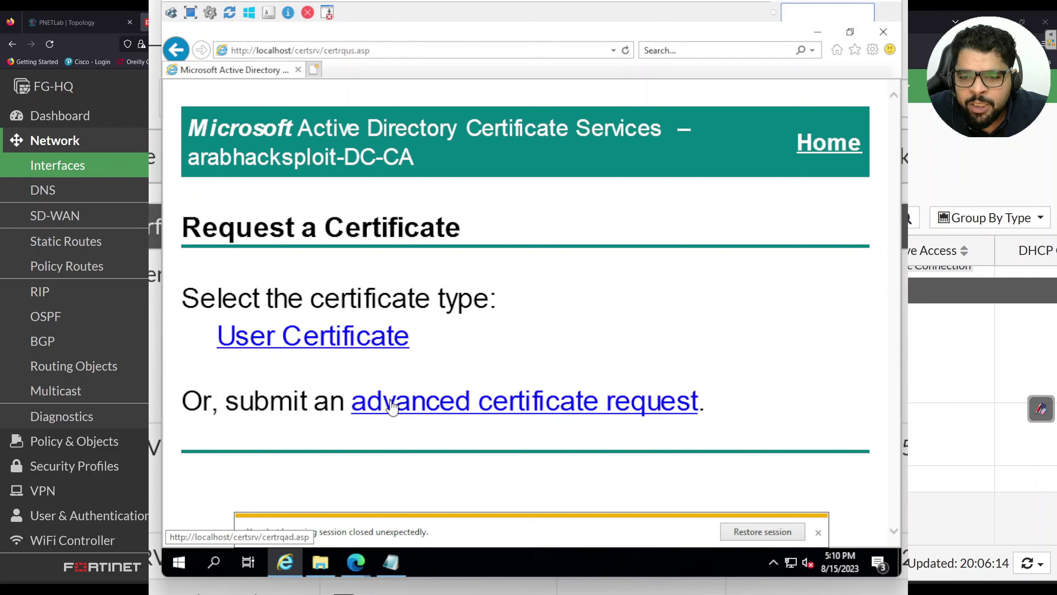
pyautogui.click(414, 408)
pyautogui.scroll(-1, 418, 412)
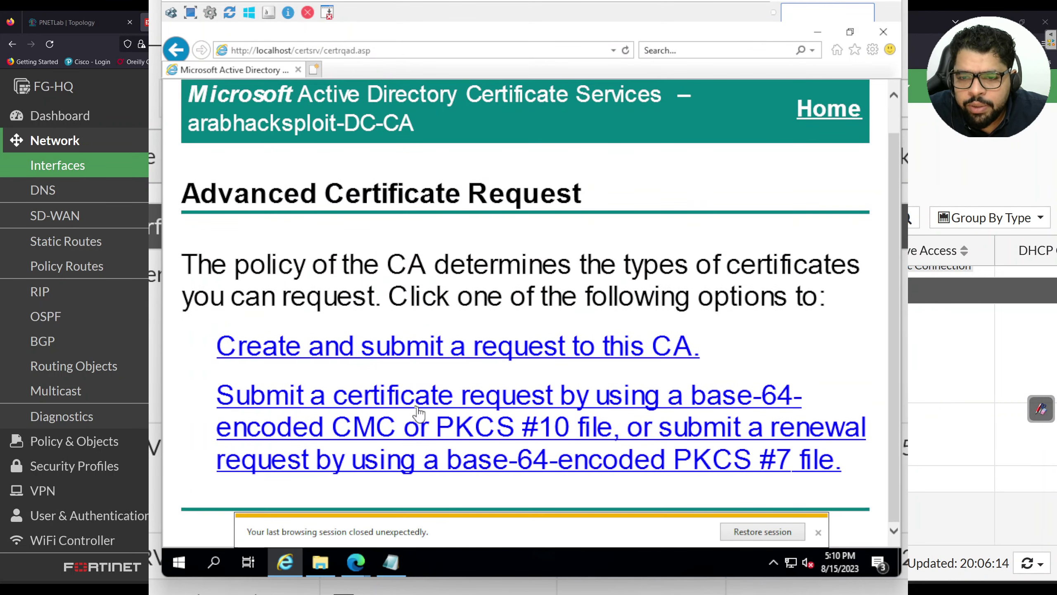
pyautogui.click(394, 412)
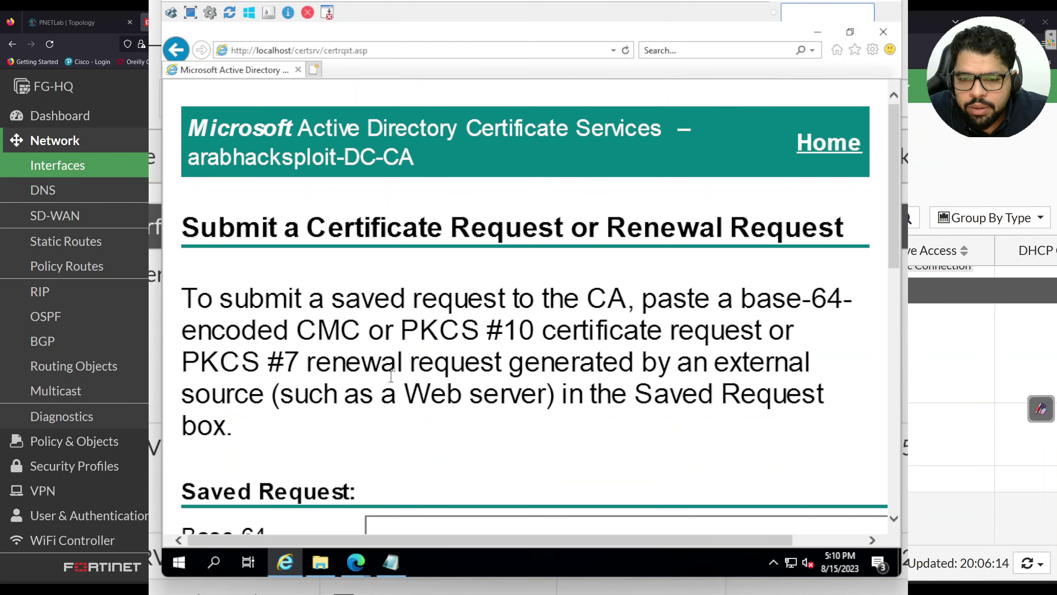
# Choose Web Server as the certificate template
pyautogui.scroll(-6, 395, 375)
pyautogui.scroll(-1, 493, 332)
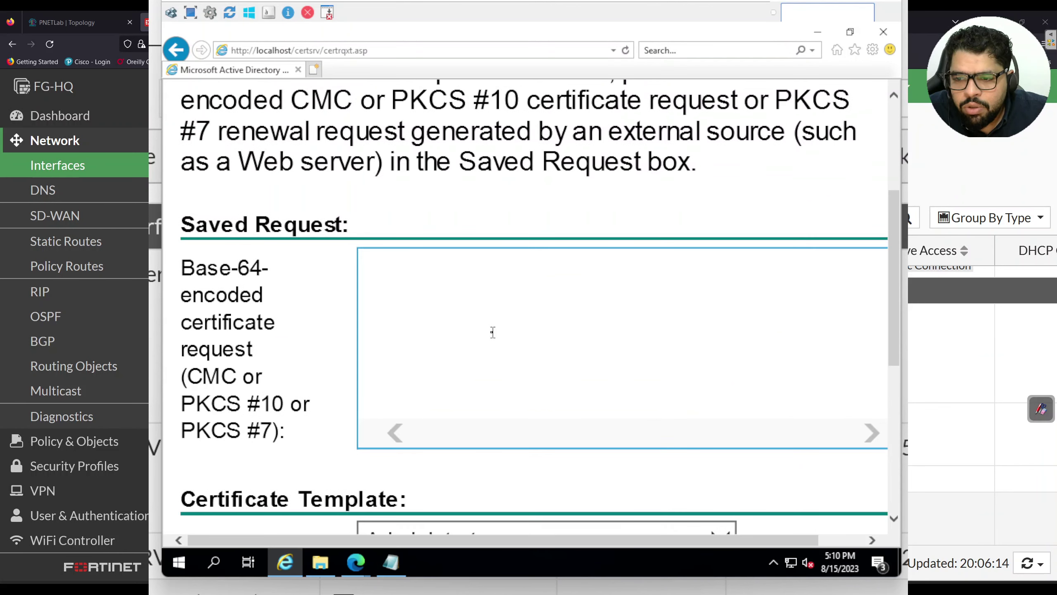
pyautogui.scroll(-4, 493, 332)
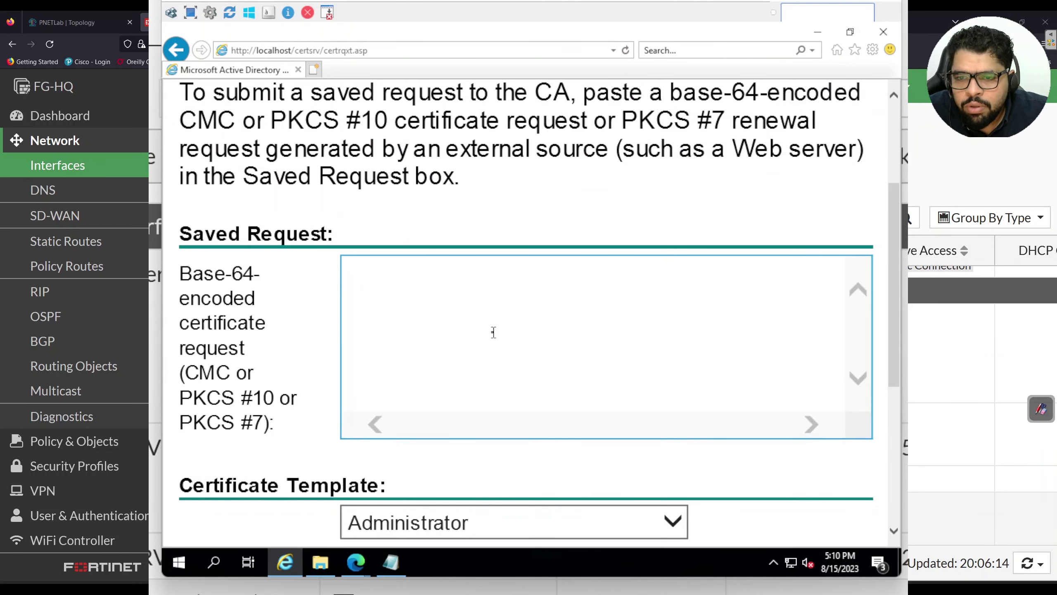
pyautogui.scroll(-2, 493, 332)
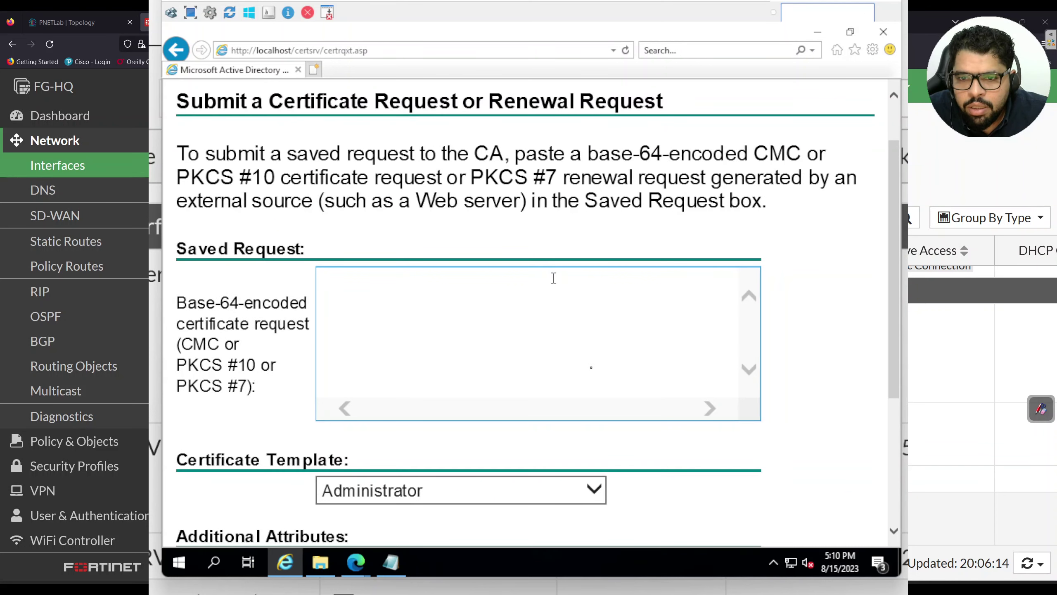
pyautogui.scroll(1, 588, 366)
pyautogui.scroll(-5, 587, 368)
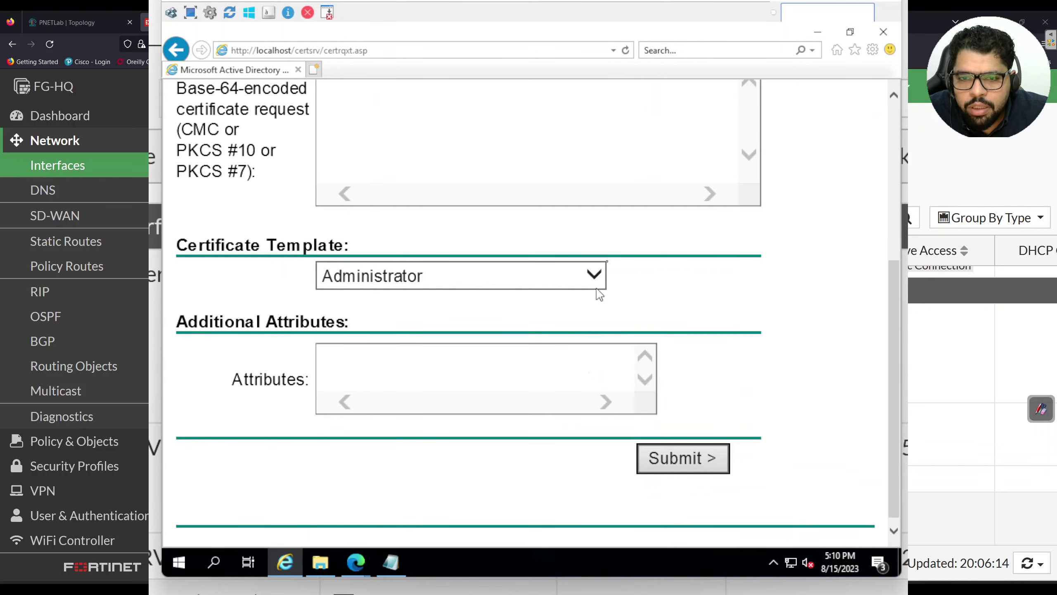
pyautogui.click(599, 275)
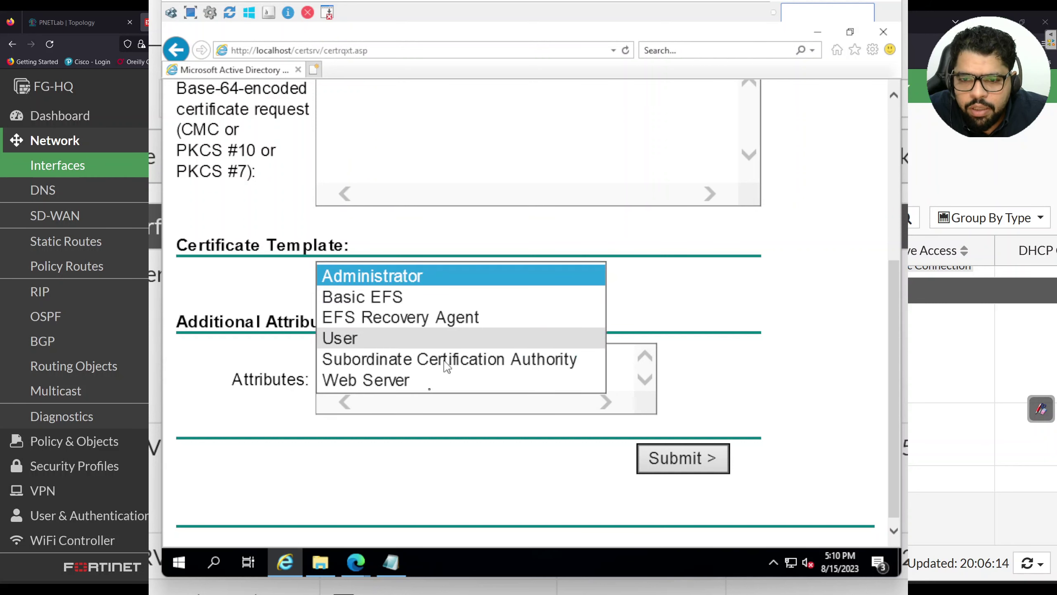
pyautogui.click(428, 381)
# Copy the webapp_lb_cert CSR text from Notepad into the Saved Request box
pyautogui.scroll(5, 646, 281)
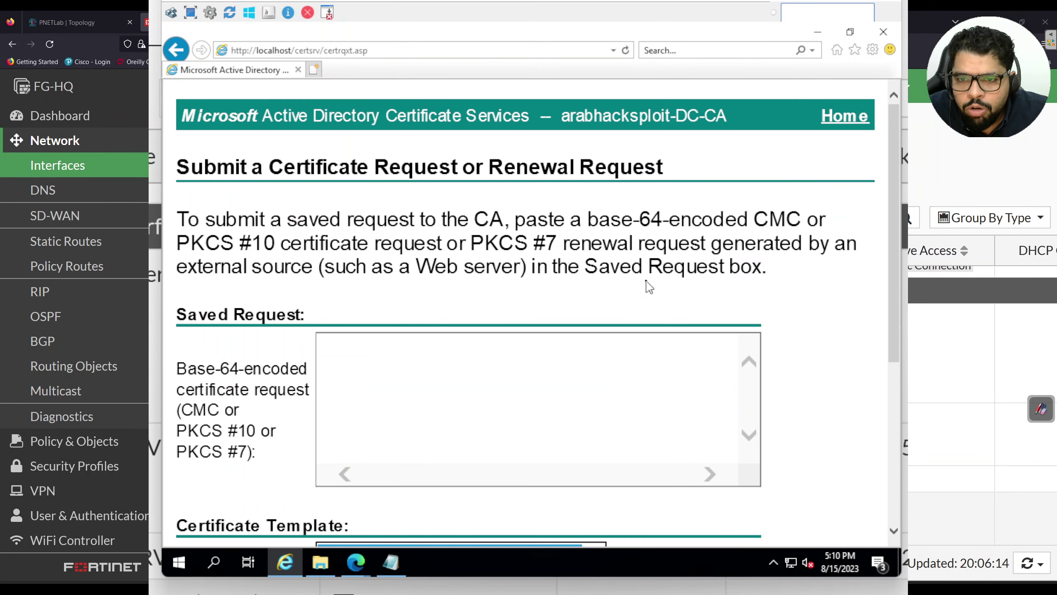
pyautogui.click(397, 567)
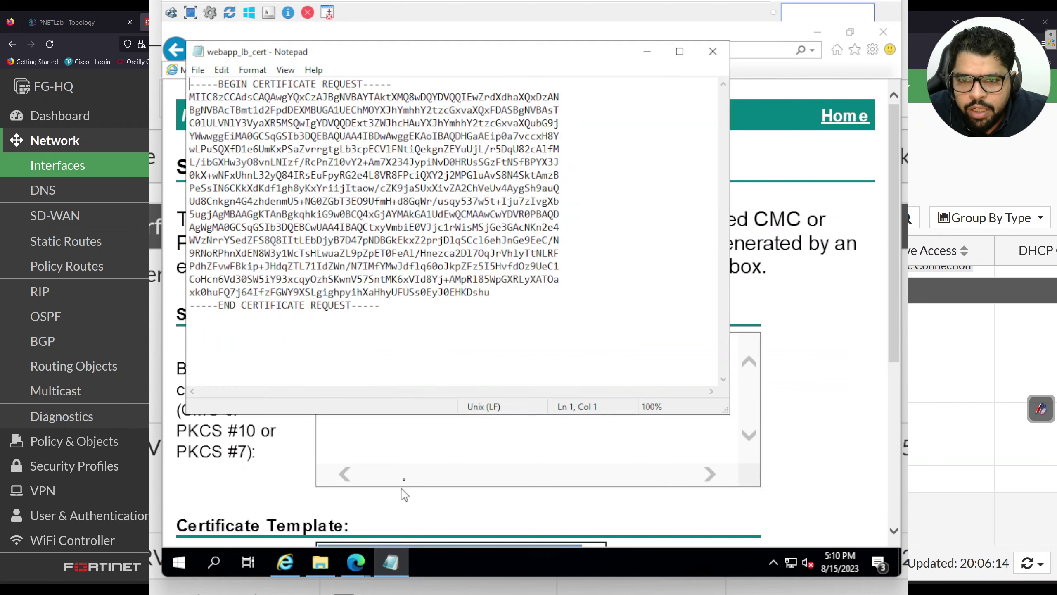
pyautogui.moveTo(402, 304); pyautogui.dragTo(186, 86)
pyautogui.rightClick(250, 118)
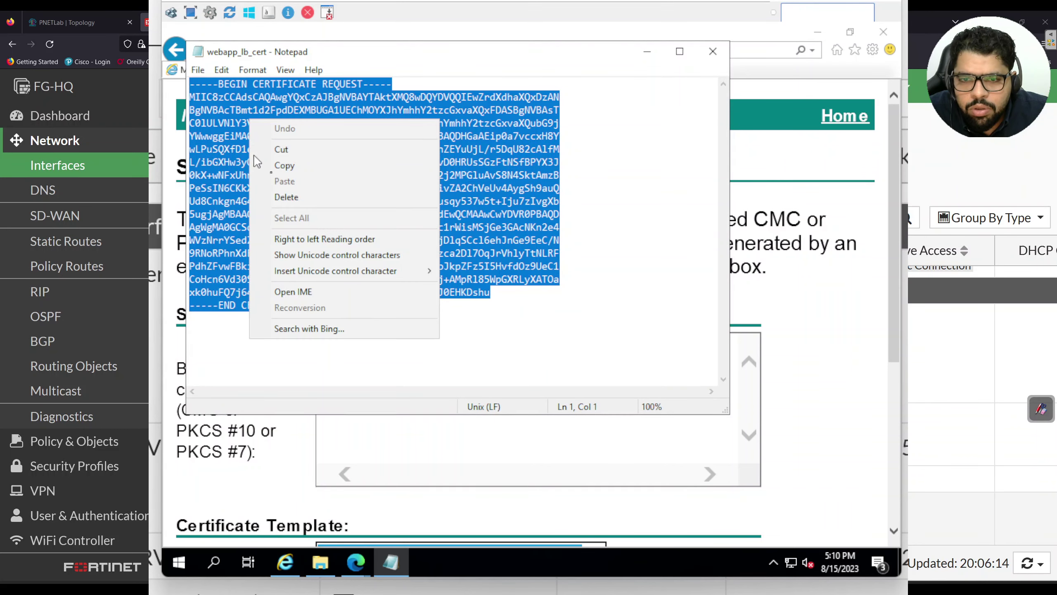
pyautogui.click(289, 169)
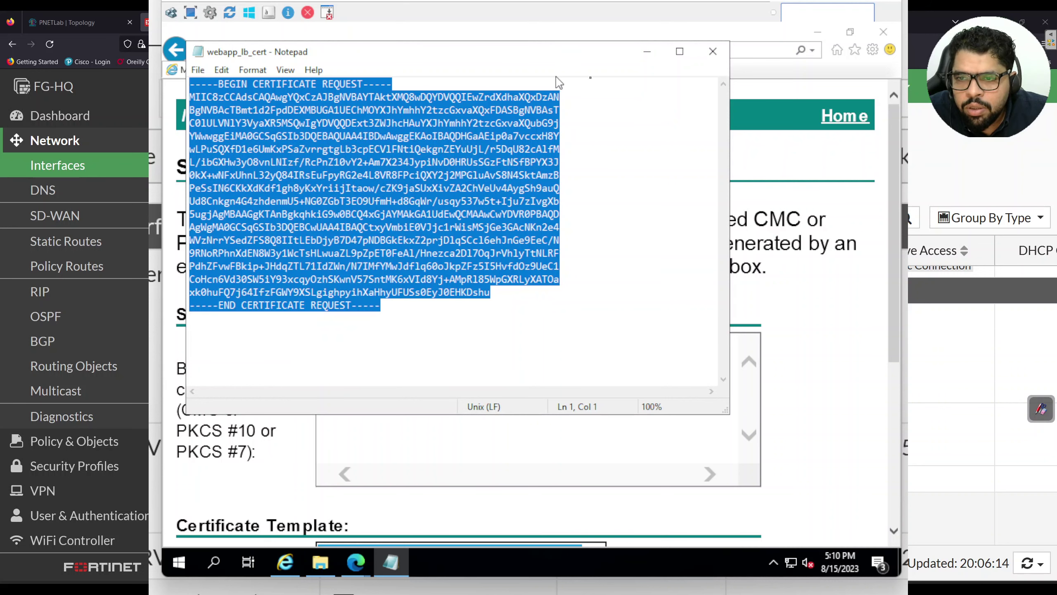
pyautogui.click(647, 51)
pyautogui.click(425, 354)
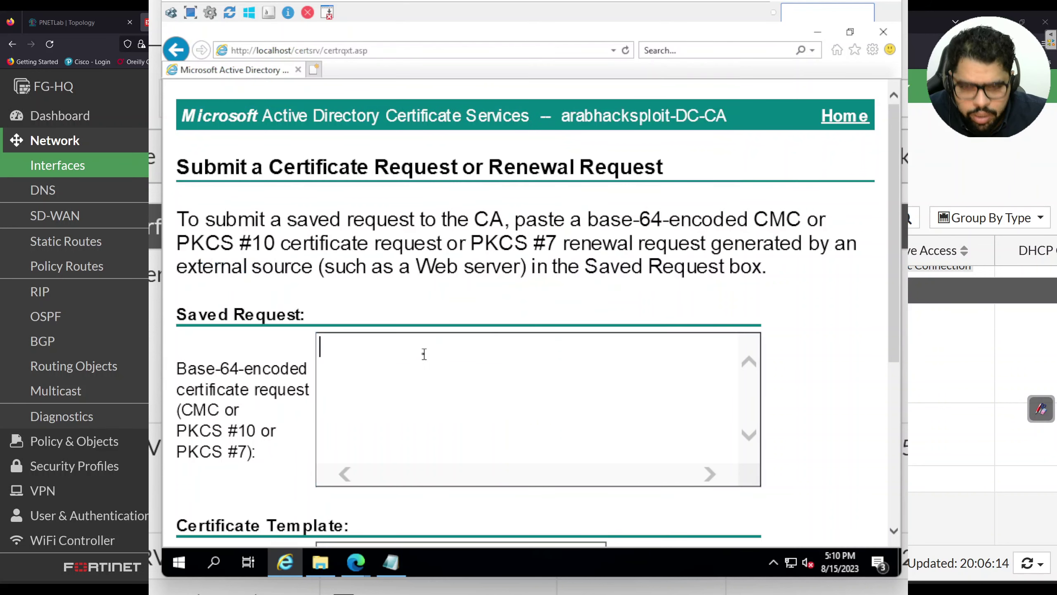
pyautogui.hotkey('ctrl', 'v')
pyautogui.scroll(-5, 744, 366)
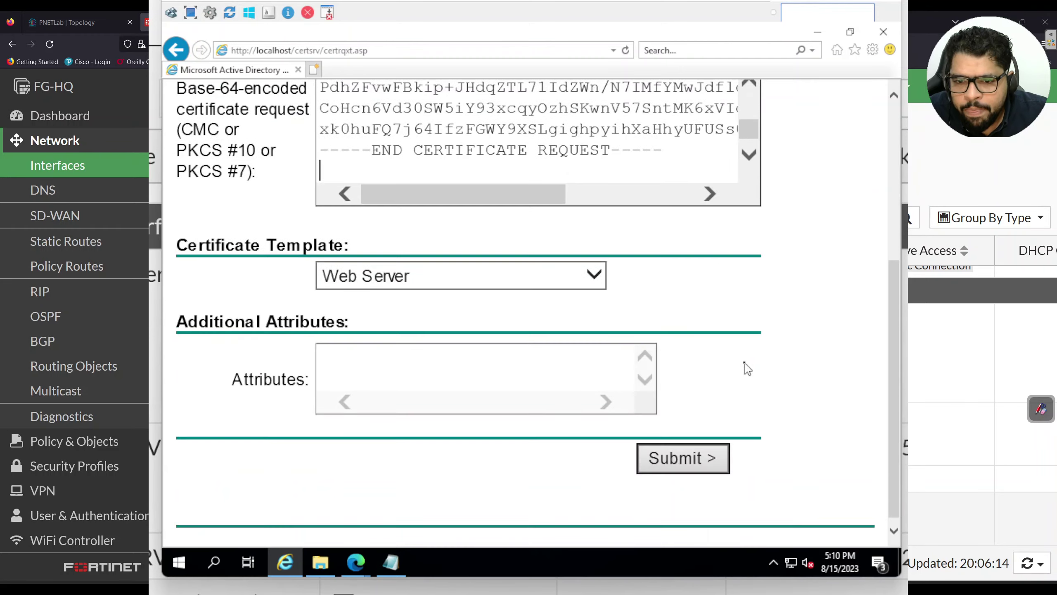
# Submit the request, save the Base 64 certificate as certnew (1).cer, and show it in Downloads
pyautogui.click(705, 442)
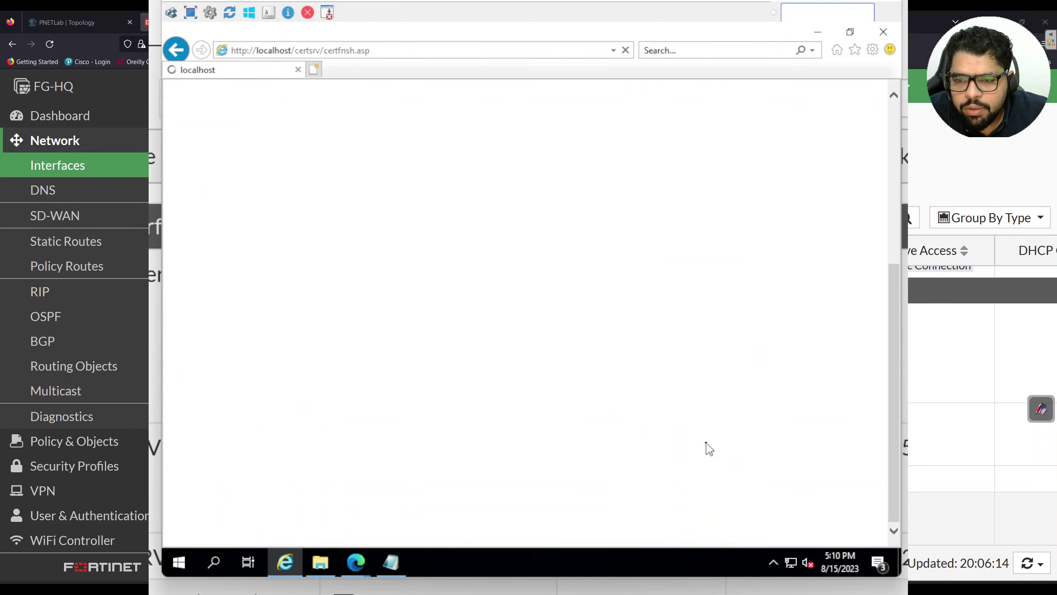
pyautogui.click(487, 269)
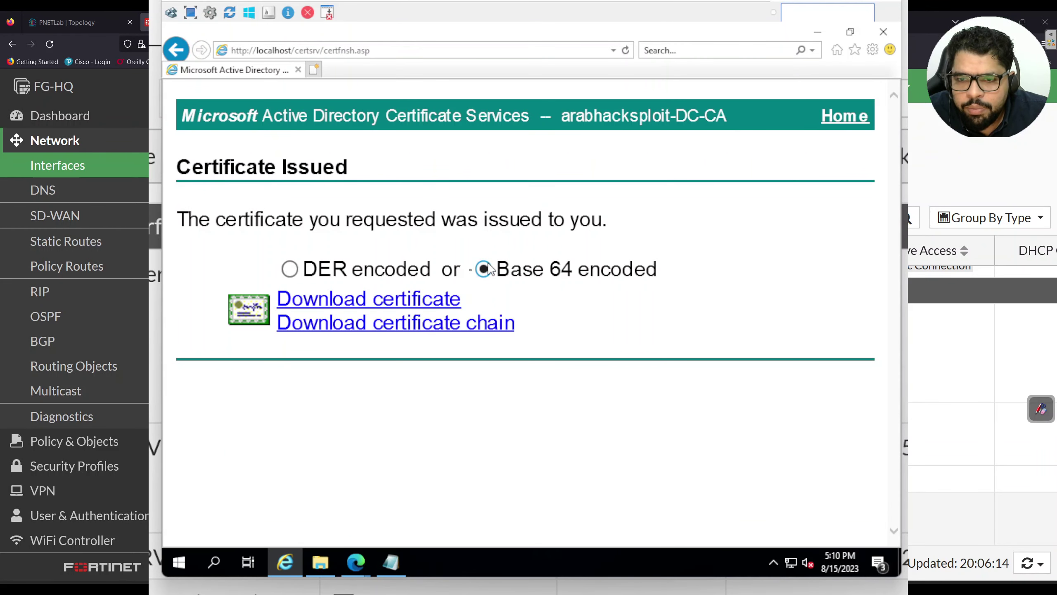
pyautogui.click(357, 300)
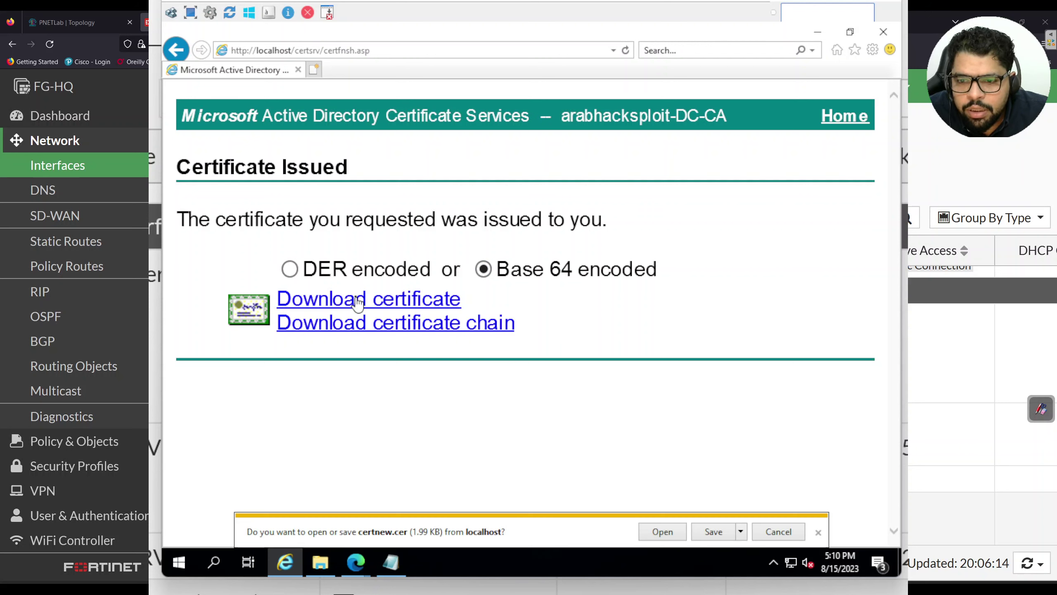
pyautogui.click(706, 535)
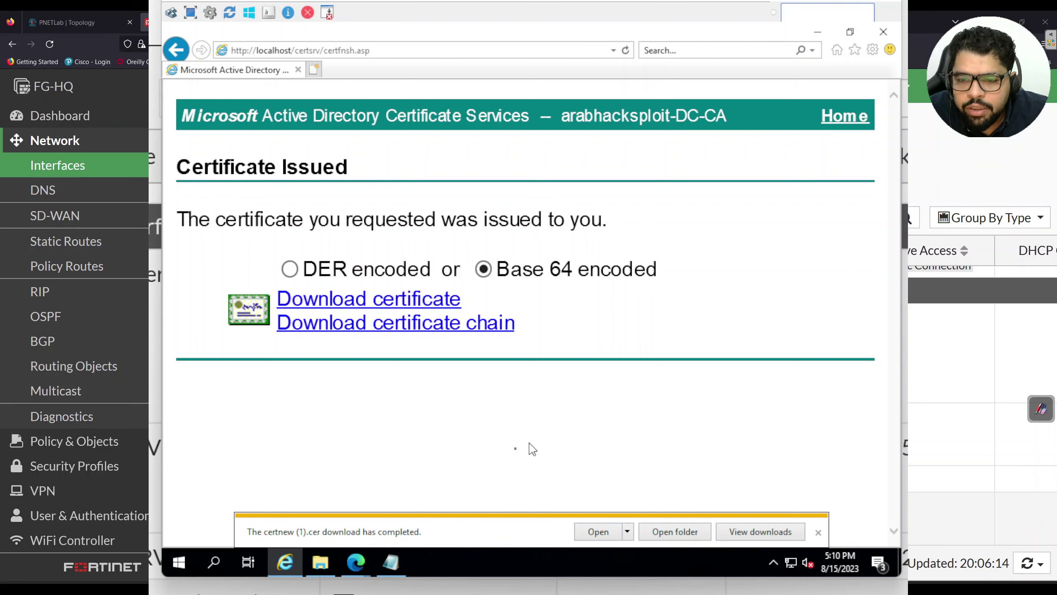
pyautogui.click(656, 535)
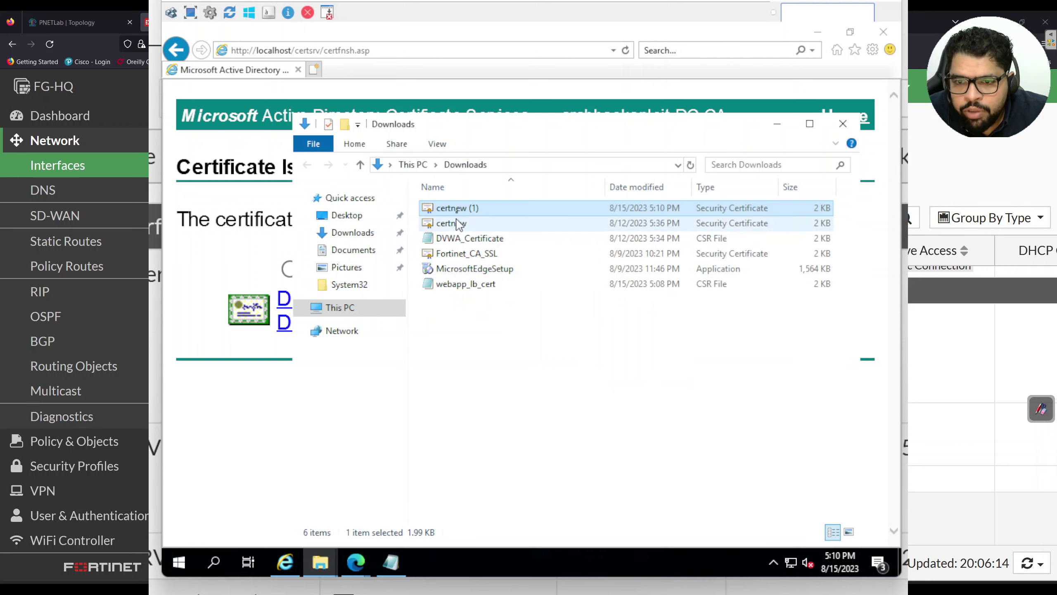
# Import certnew (1).cer into FortiGate as a local certificate and acknowledge the success message
pyautogui.moveTo(357, 562)
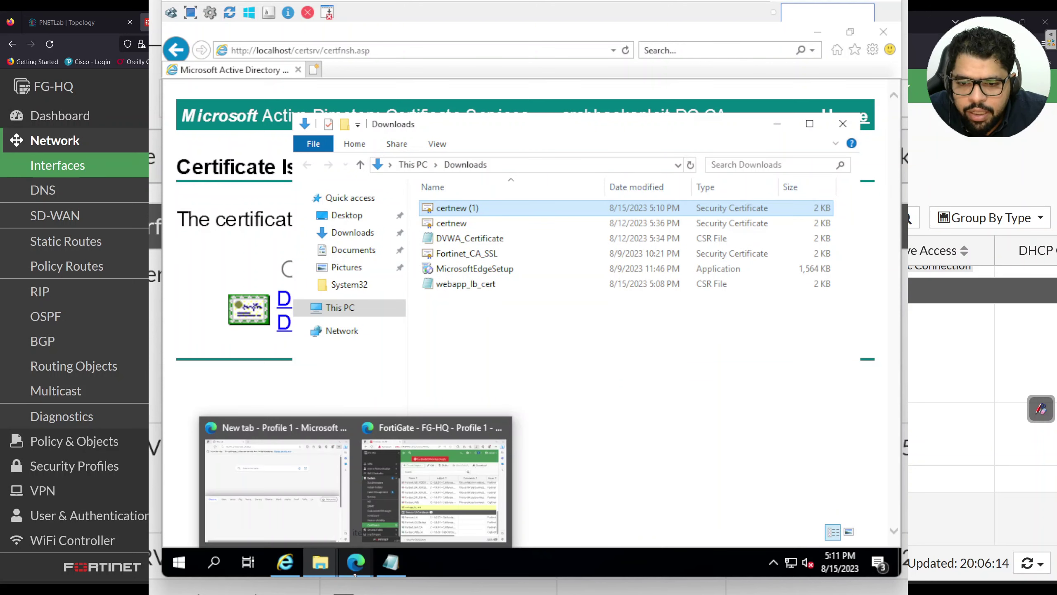
pyautogui.click(403, 502)
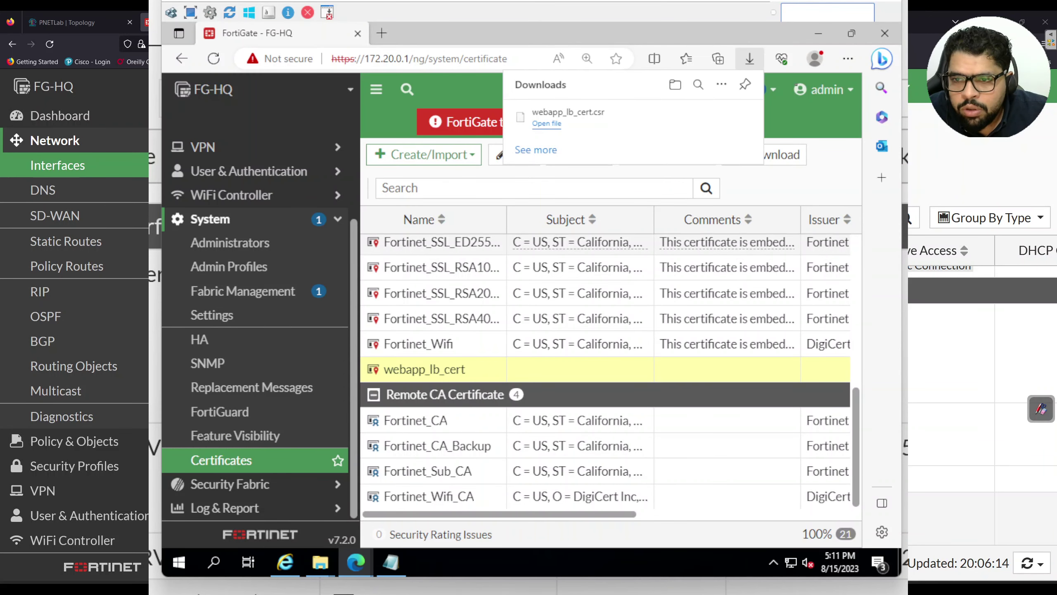
pyautogui.click(424, 158)
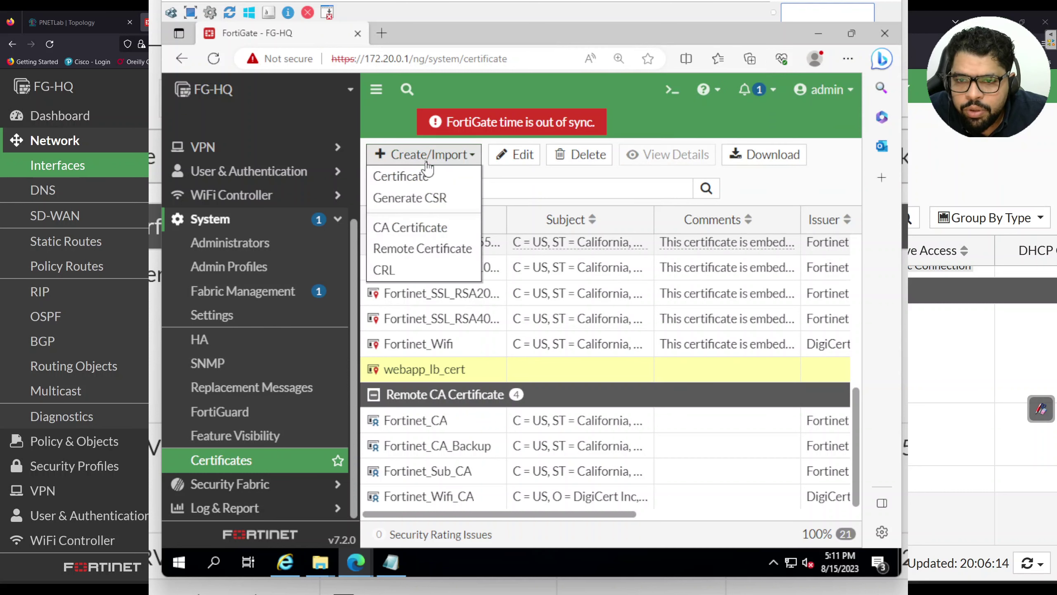
pyautogui.click(429, 177)
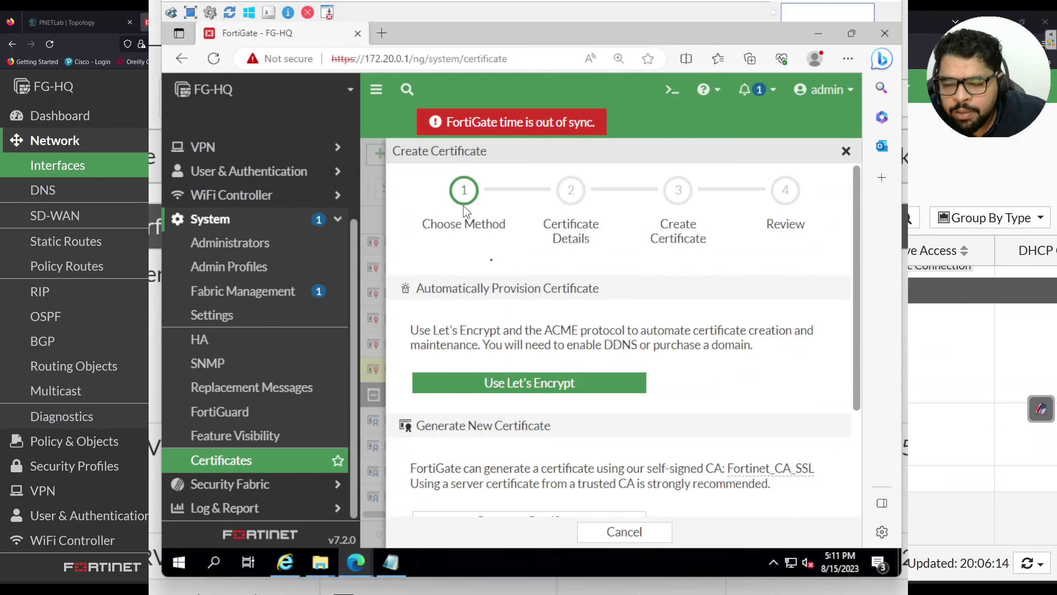
pyautogui.scroll(-3, 539, 410)
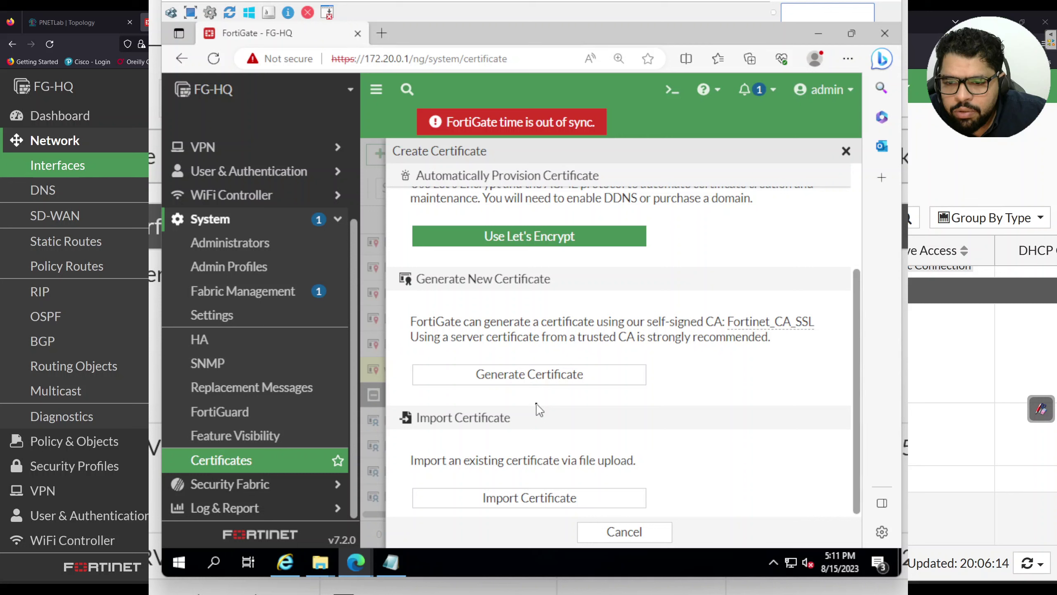
pyautogui.click(539, 505)
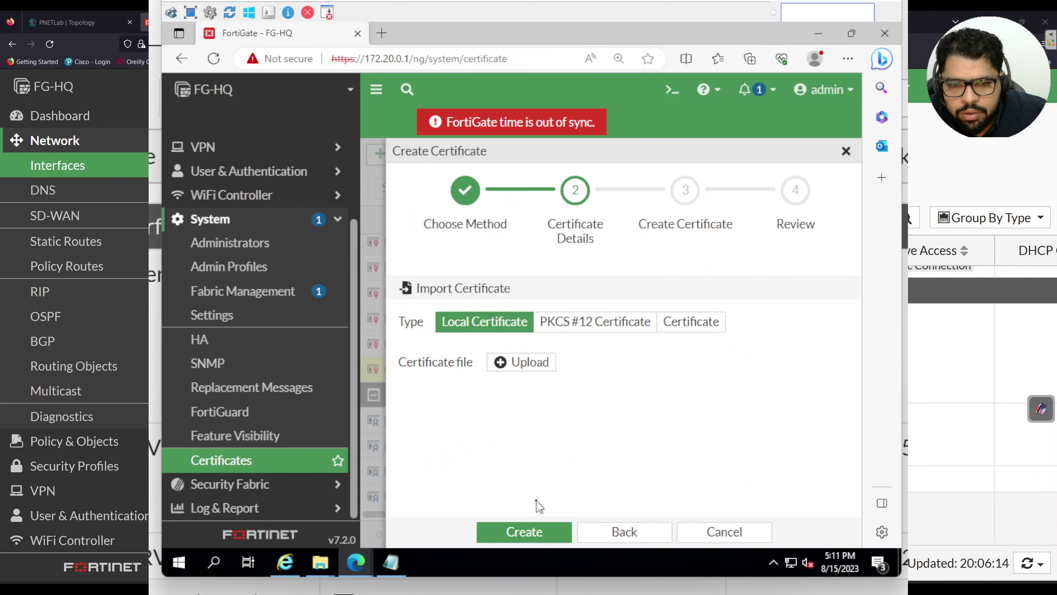
pyautogui.click(531, 372)
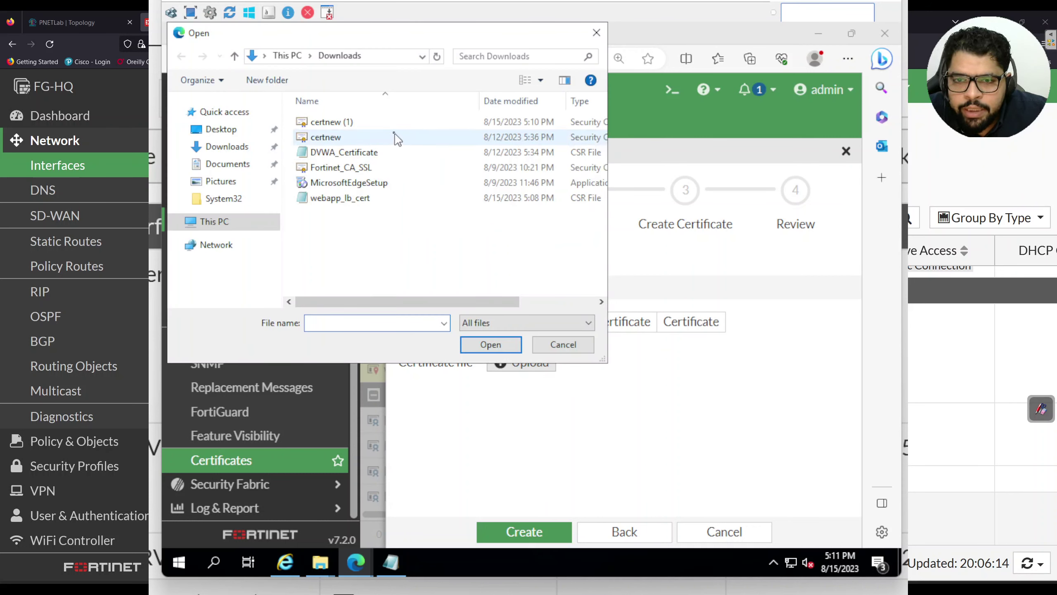
pyautogui.click(392, 126)
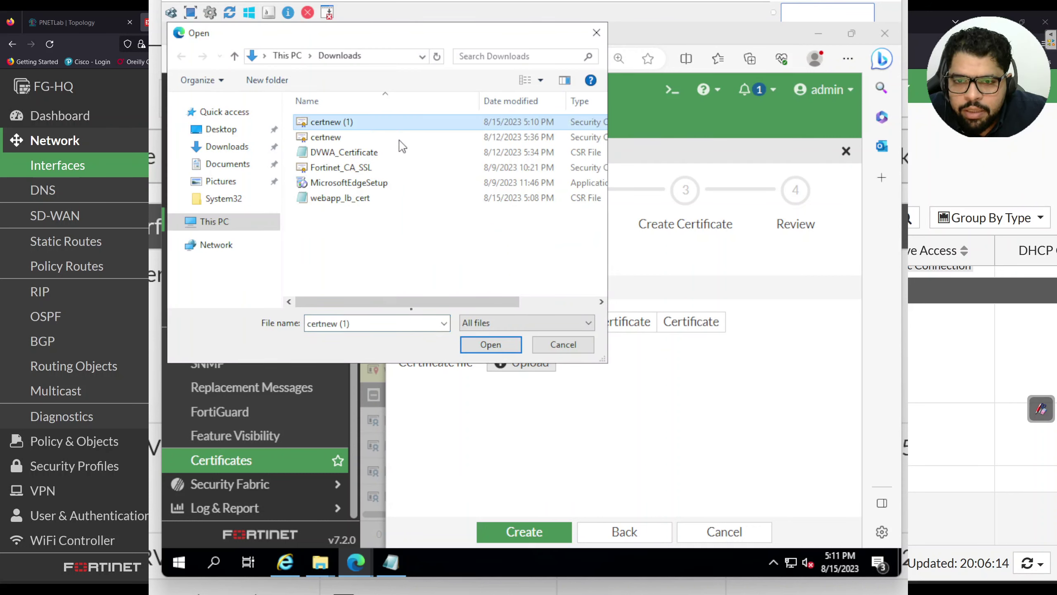
pyautogui.click(487, 344)
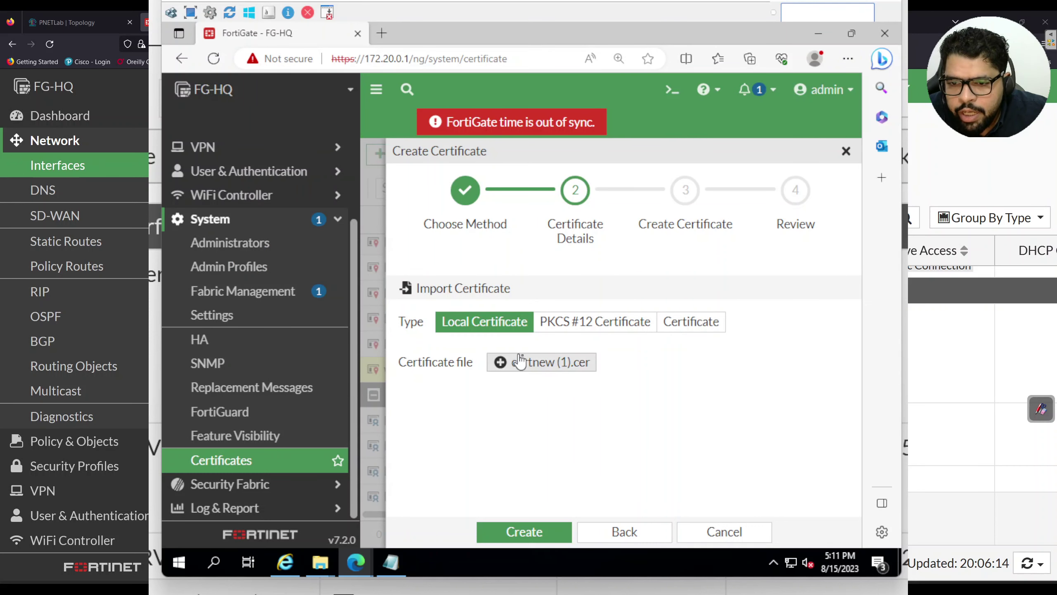
pyautogui.click(530, 532)
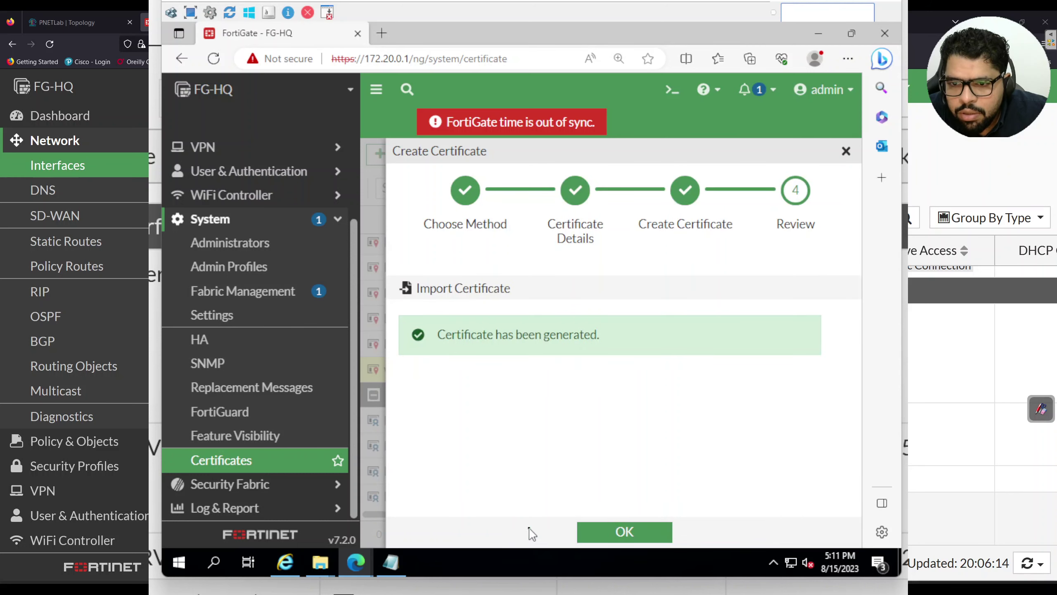
pyautogui.click(644, 533)
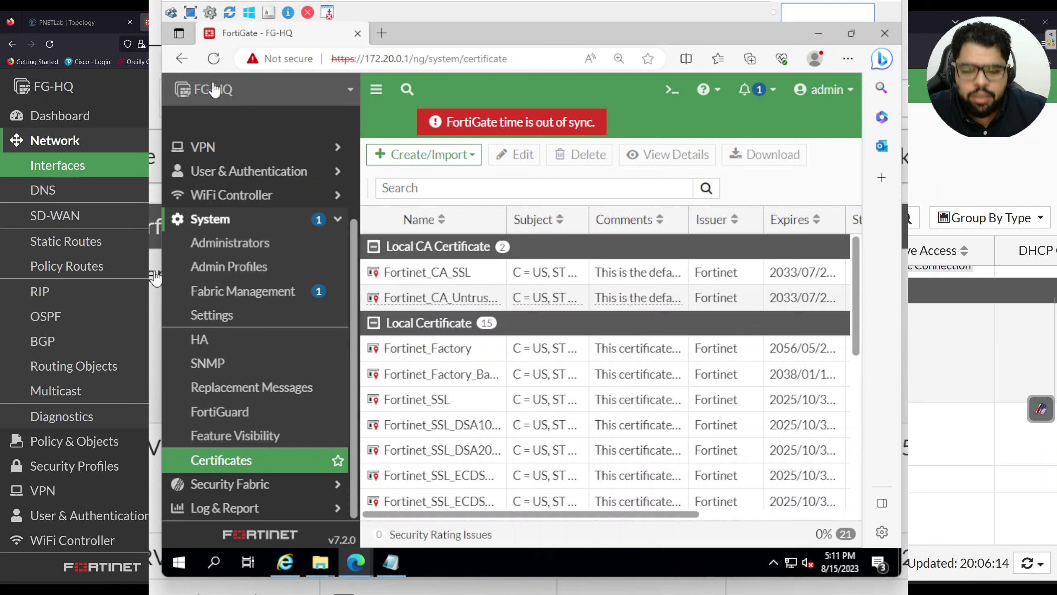
# Close the QEMU console window and go to System > Certificates
pyautogui.press('super+Down')
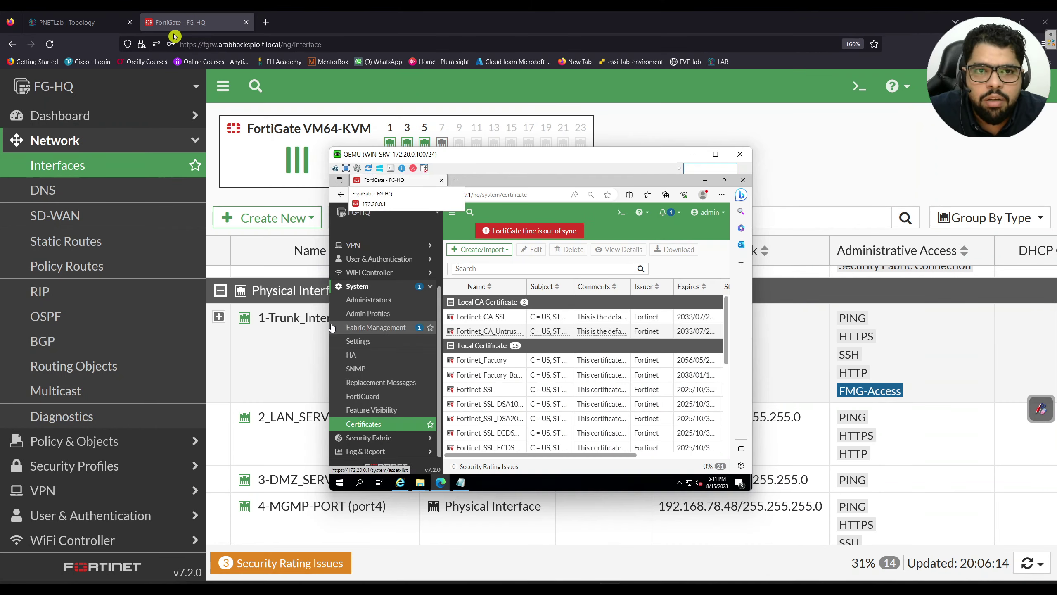
pyautogui.click(741, 154)
pyautogui.scroll(-3, 142, 295)
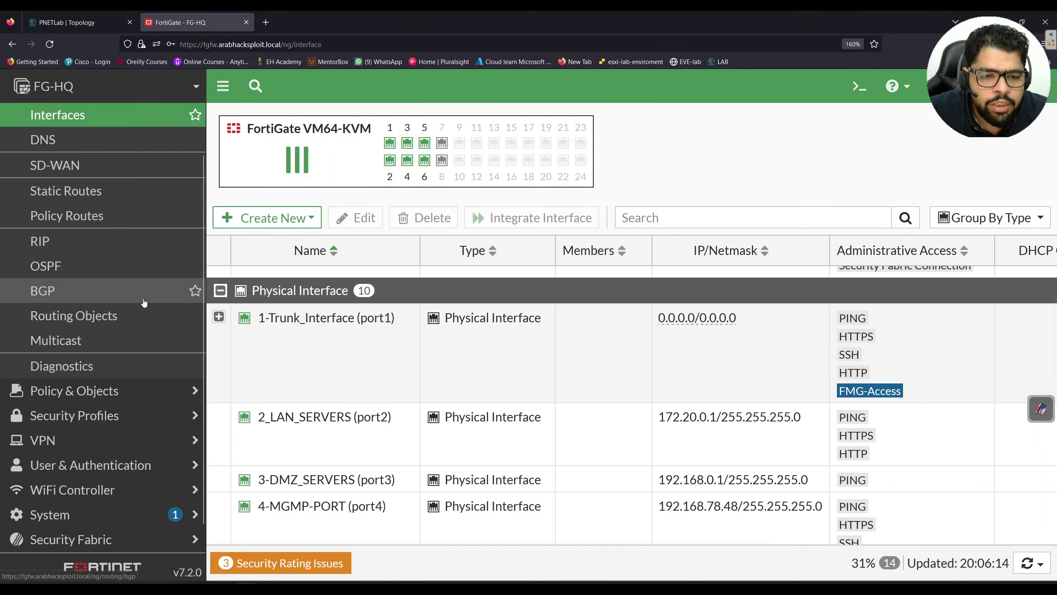
pyautogui.click(112, 512)
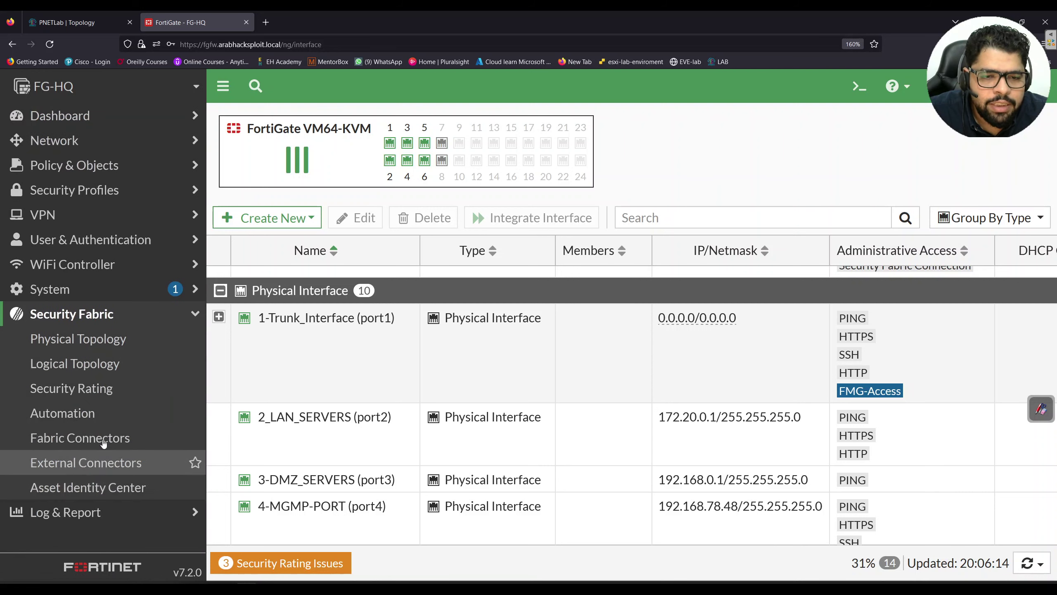
pyautogui.click(102, 288)
pyautogui.scroll(-2, 95, 512)
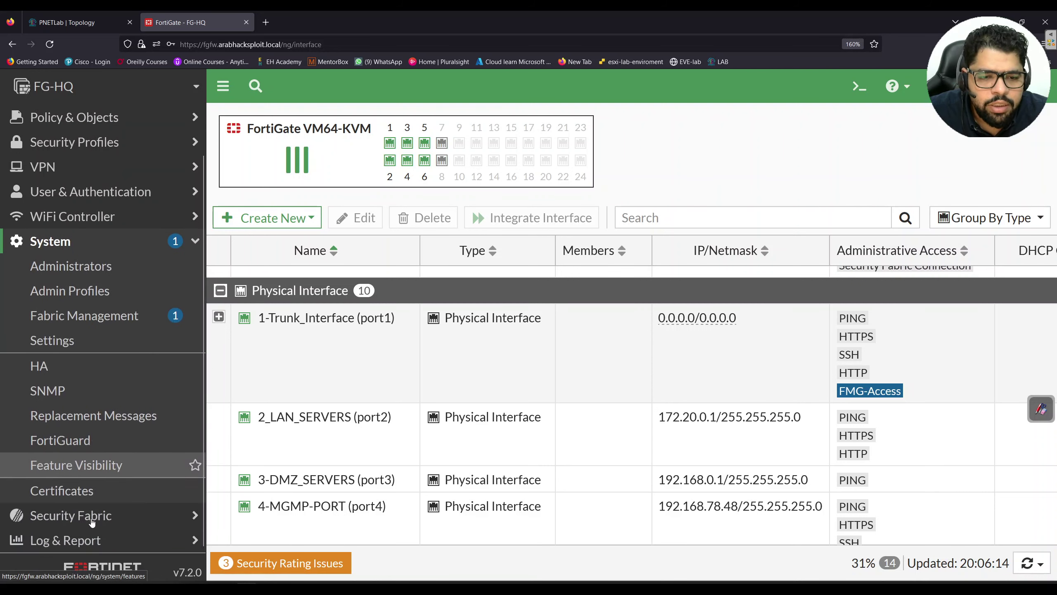
pyautogui.click(83, 490)
pyautogui.scroll(-5, 521, 384)
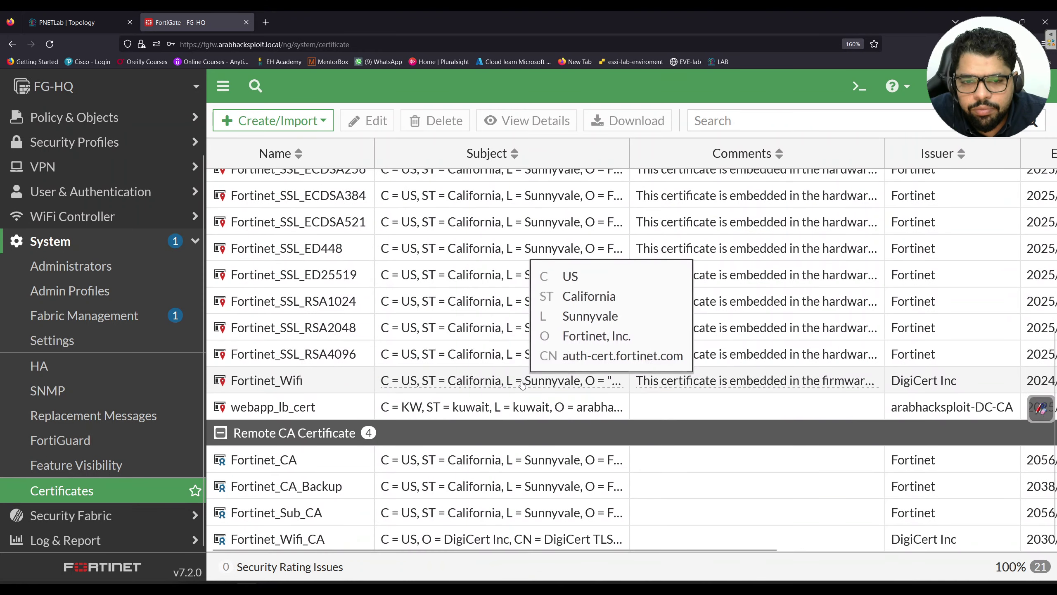
# Review webapp_lb_cert's common name, organization, unit and issuer arabhacksploit-DC-CA, then close details
pyautogui.click(464, 428)
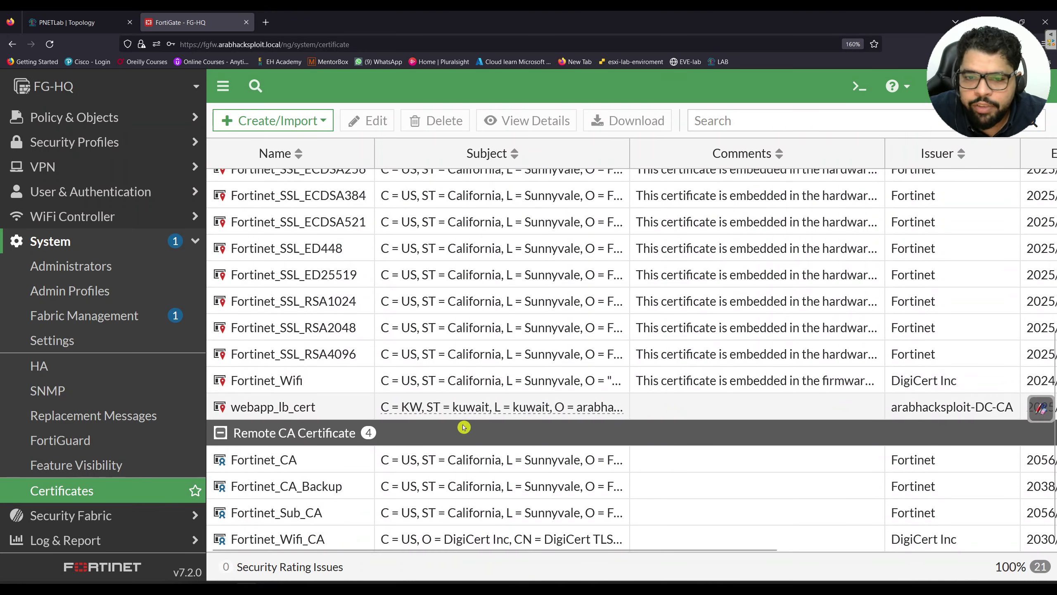
pyautogui.click(342, 412)
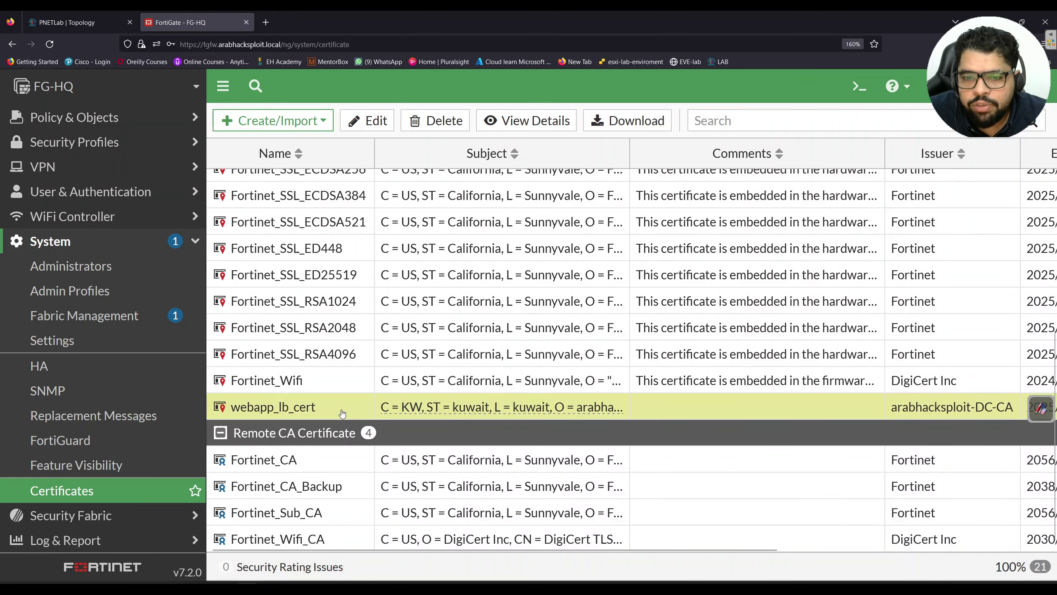
pyautogui.click(525, 120)
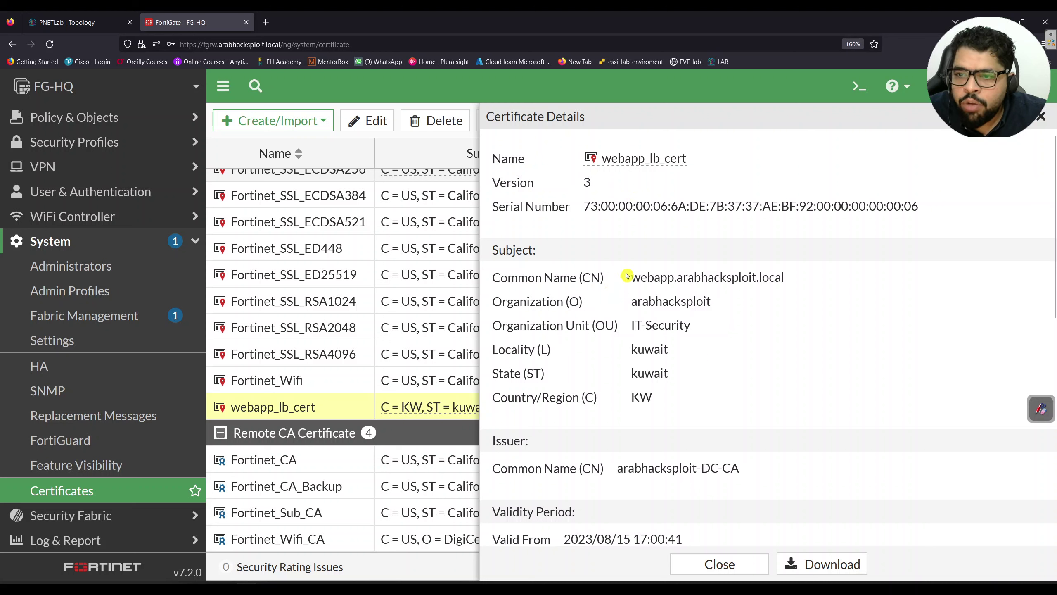
pyautogui.moveTo(633, 278); pyautogui.dragTo(775, 278)
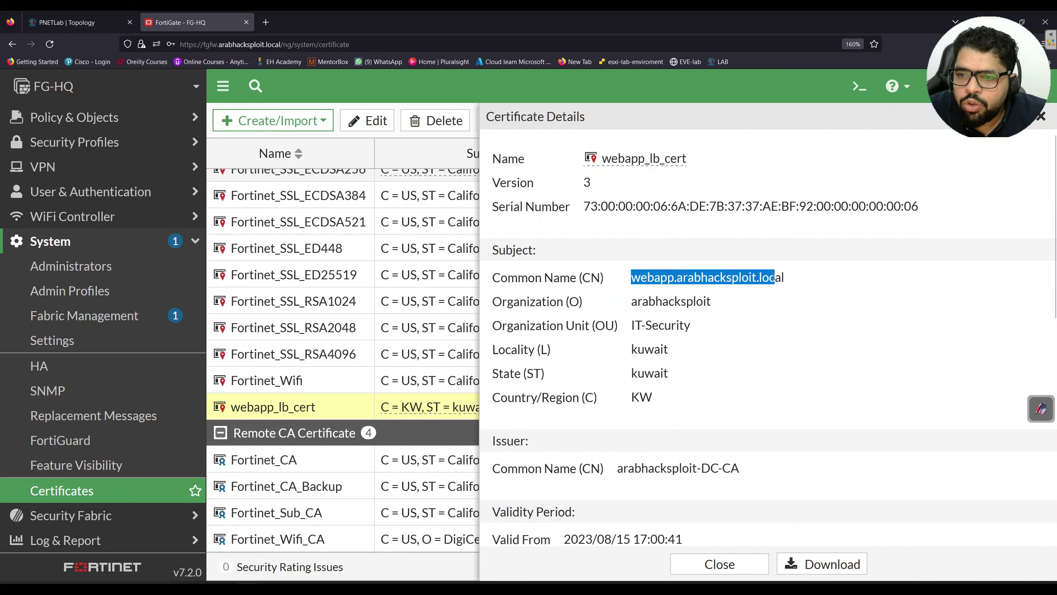
pyautogui.moveTo(633, 301); pyautogui.dragTo(716, 301)
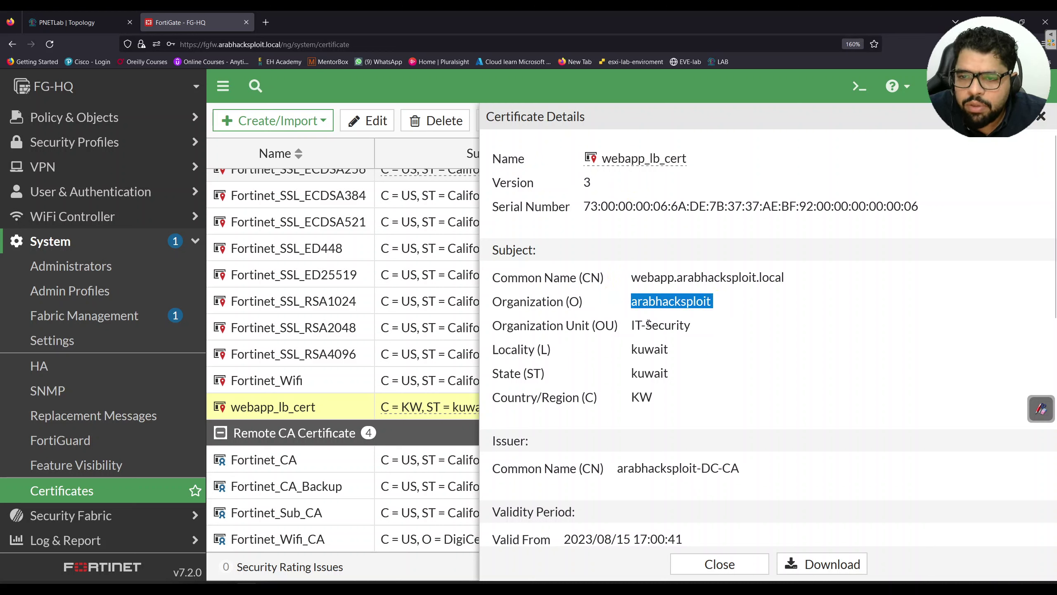
pyautogui.moveTo(632, 325); pyautogui.dragTo(668, 325)
pyautogui.scroll(-4, 602, 347)
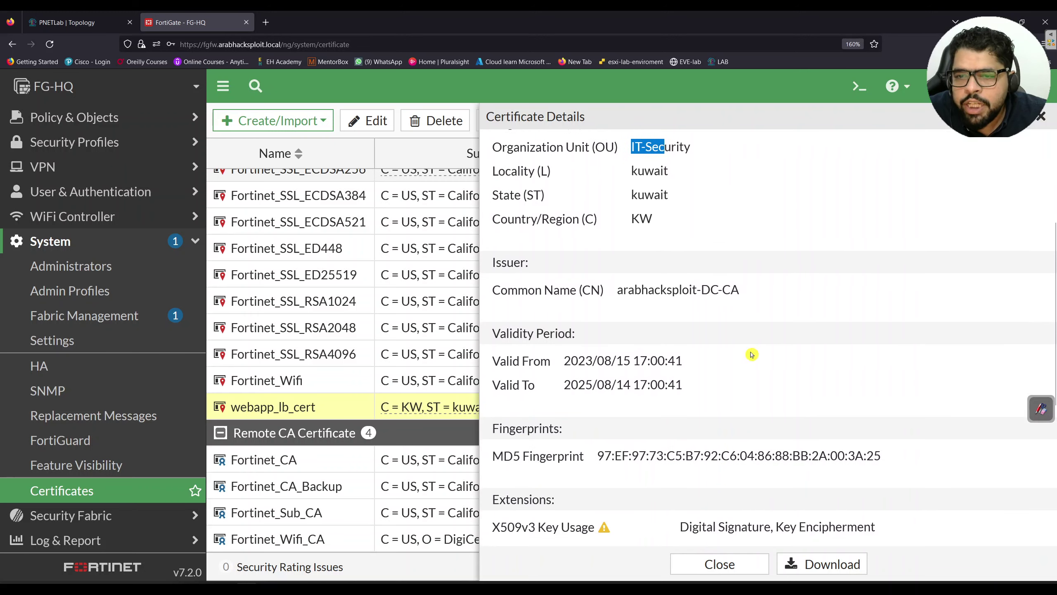
pyautogui.moveTo(745, 291); pyautogui.dragTo(643, 293)
pyautogui.scroll(-6, 634, 292)
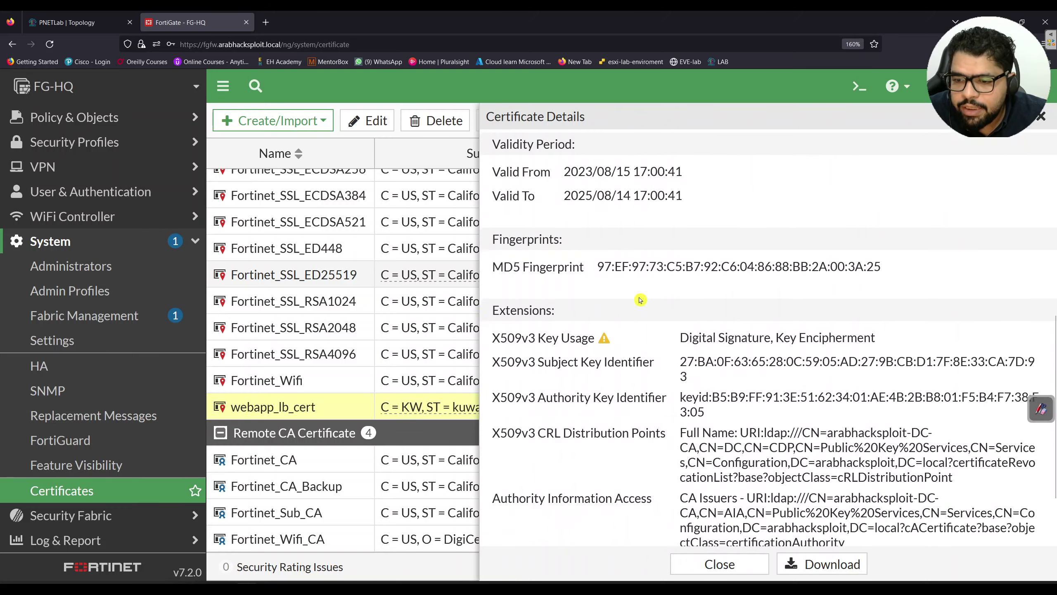
pyautogui.scroll(8, 641, 283)
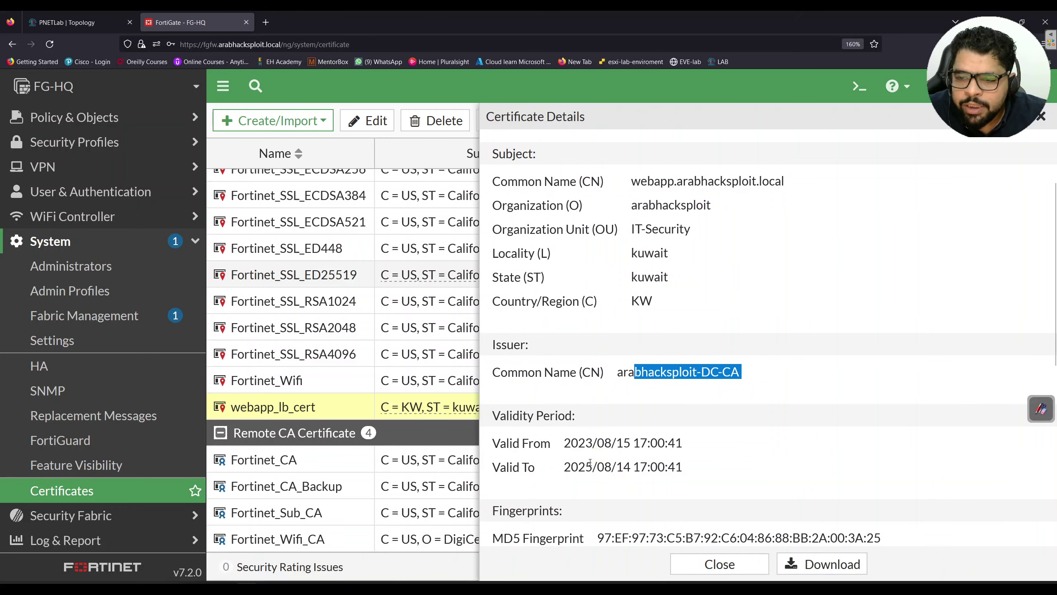
pyautogui.scroll(-2, 585, 455)
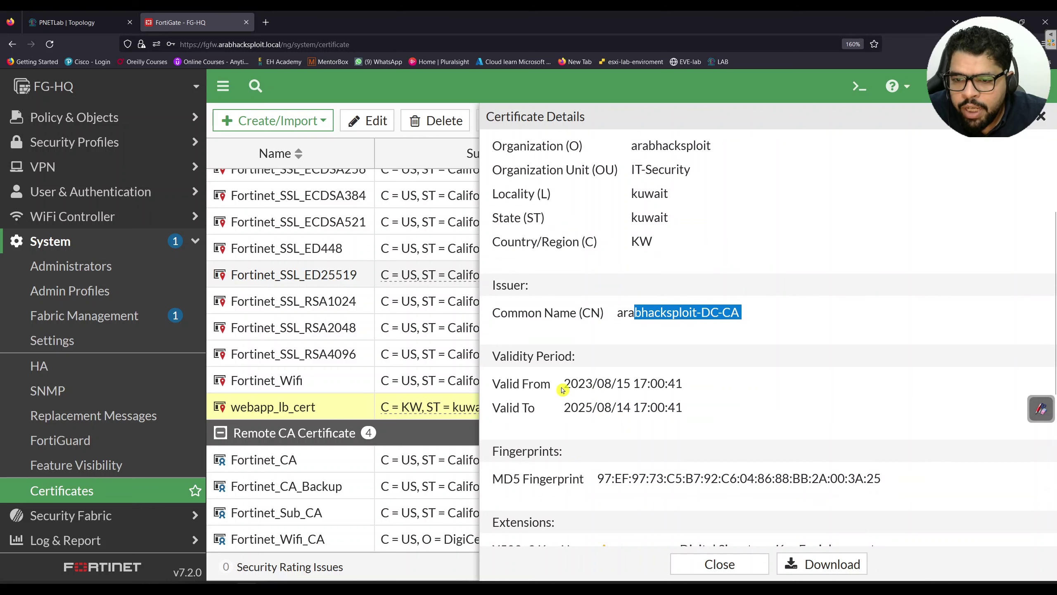
pyautogui.scroll(-8, 610, 410)
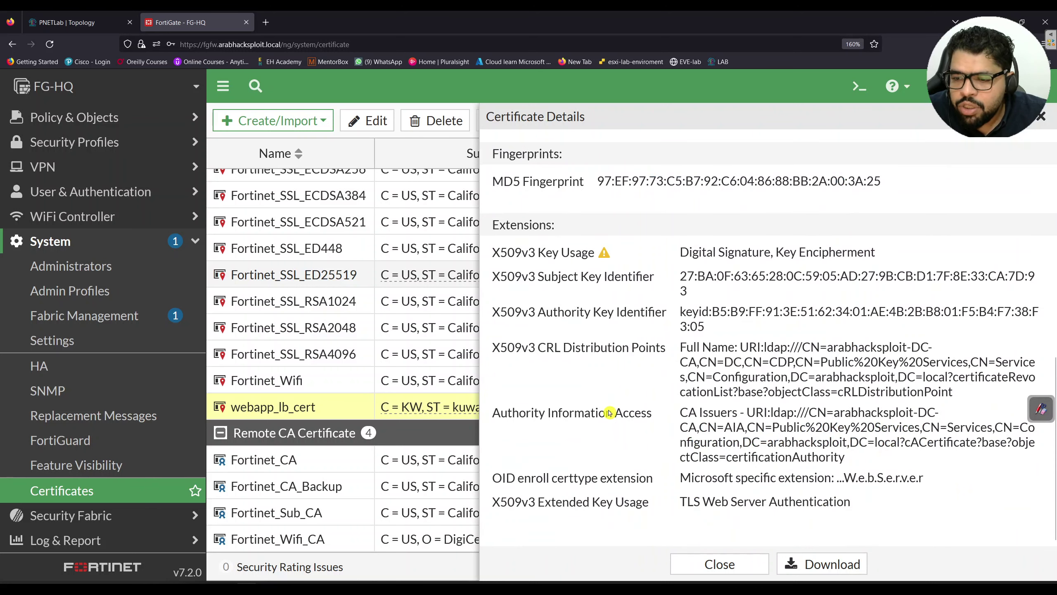
pyautogui.click(737, 554)
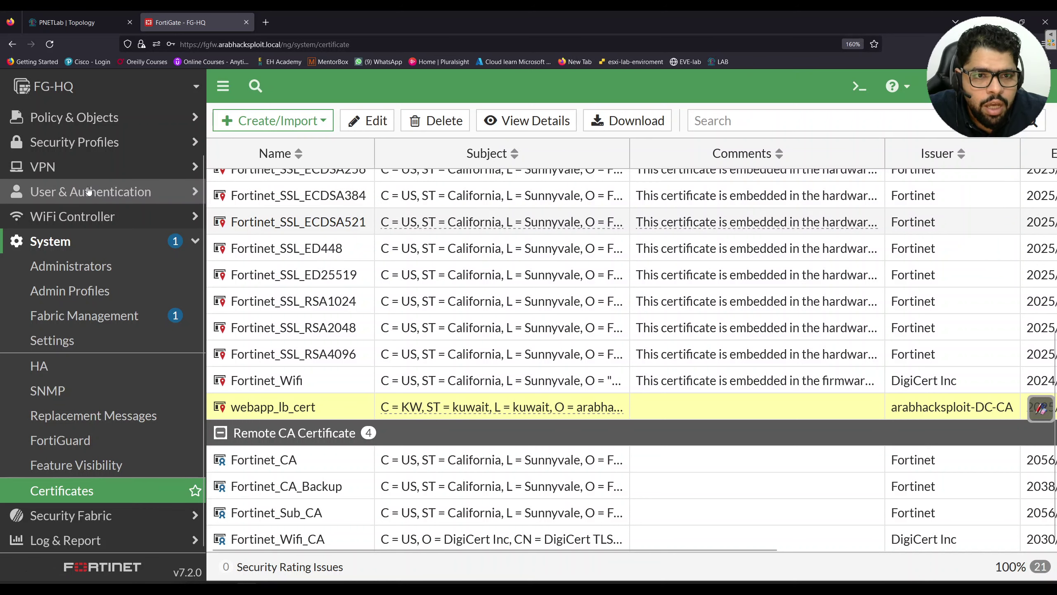
pyautogui.scroll(3, 96, 175)
# Clone the WEB_APPLICTION_LB virtual server and strip the 'Clone of' prefix from its name
pyautogui.click(113, 165)
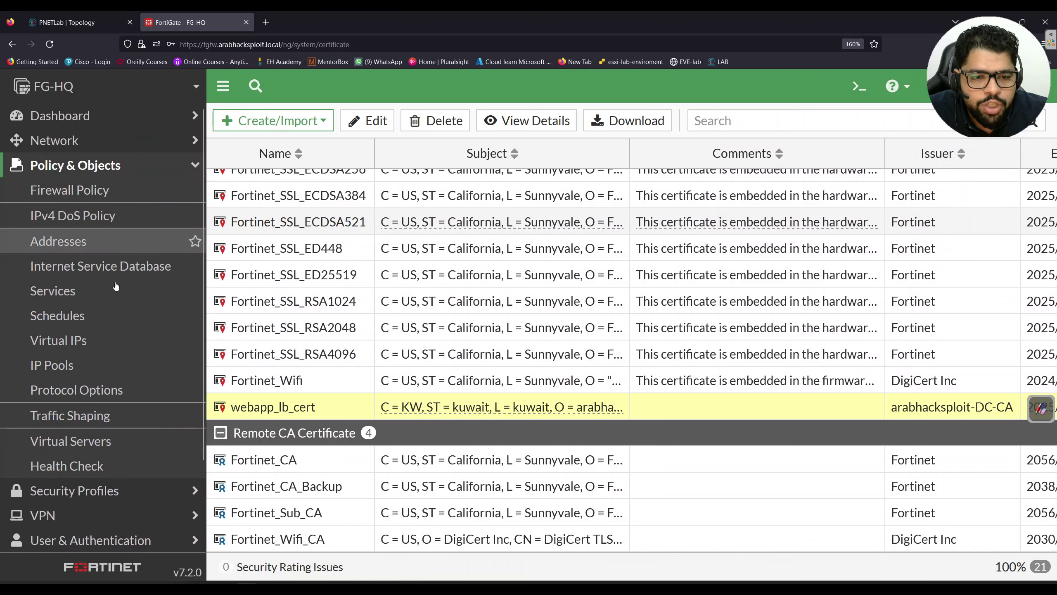
pyautogui.click(120, 445)
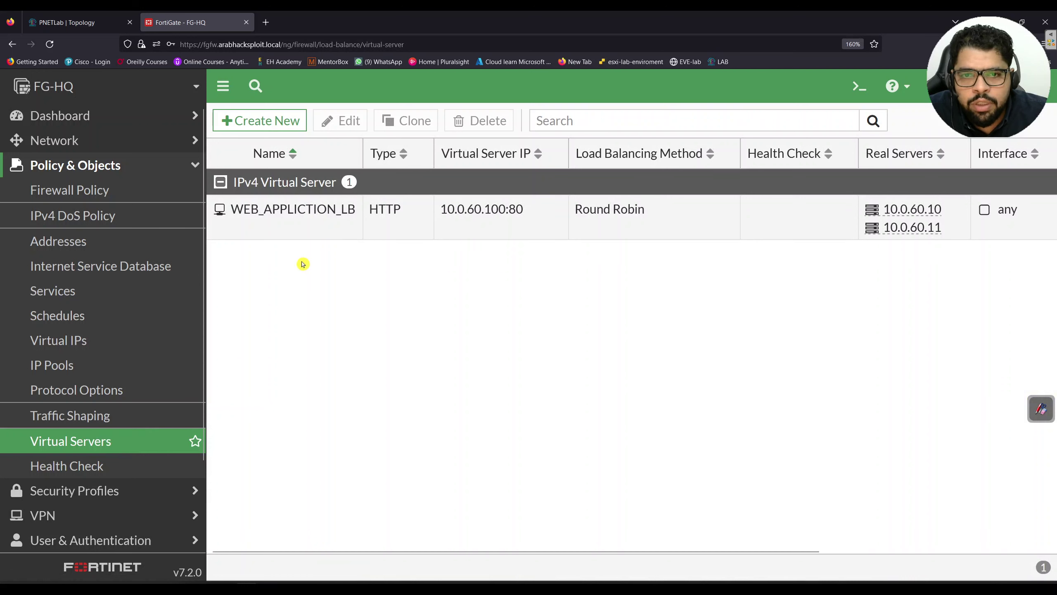
pyautogui.click(347, 224)
pyautogui.click(401, 120)
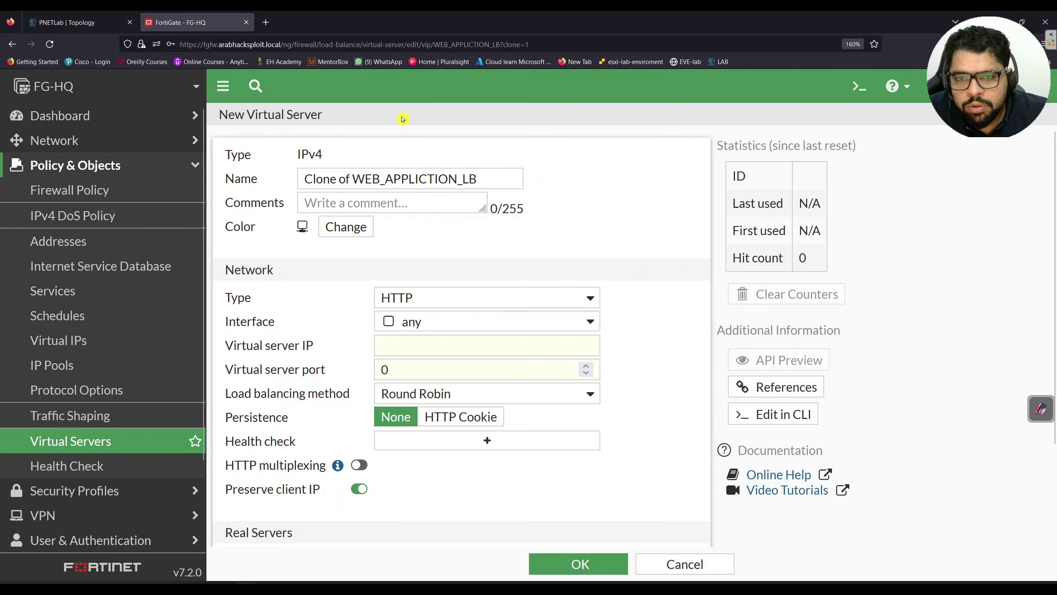
pyautogui.moveTo(353, 179); pyautogui.dragTo(262, 172)
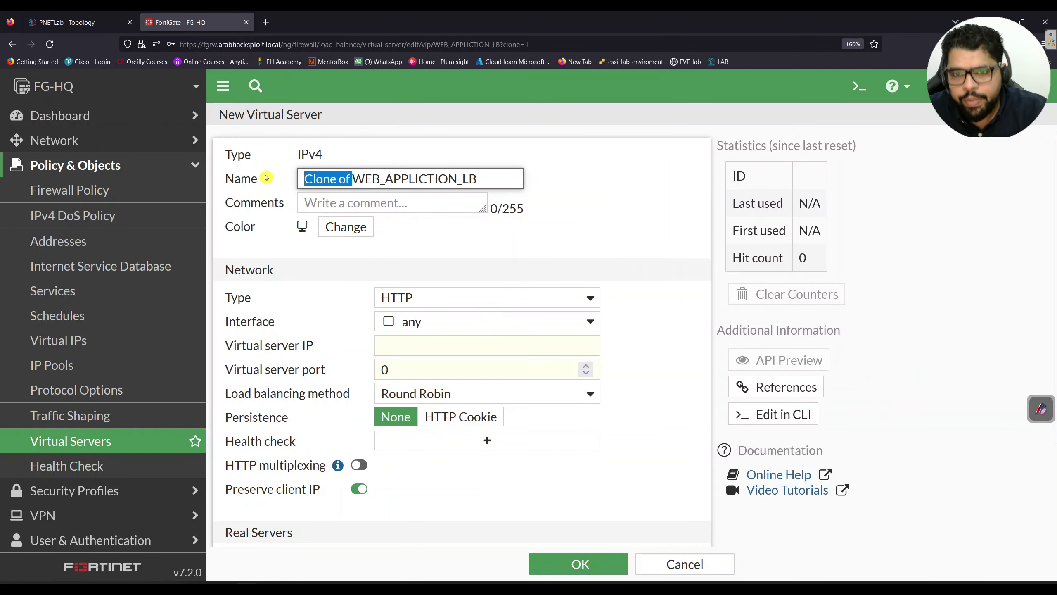
pyautogui.press('BackSpace')
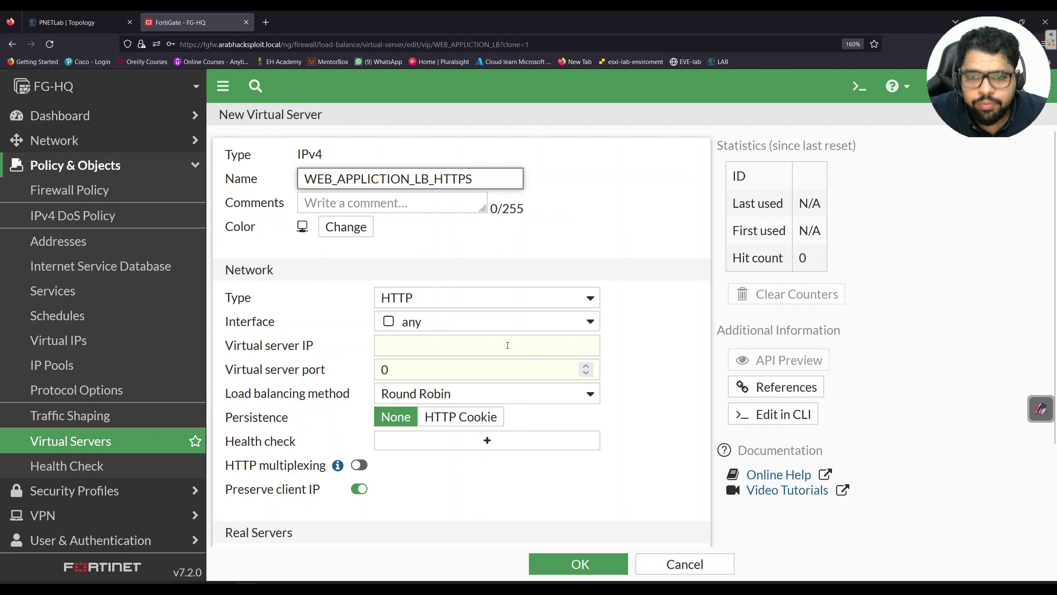
# Set type HTTPS, IP 10.0.60.100, port 443 and certificate webapp_lb_cert, then save
pyautogui.click(514, 304)
pyautogui.click(480, 340)
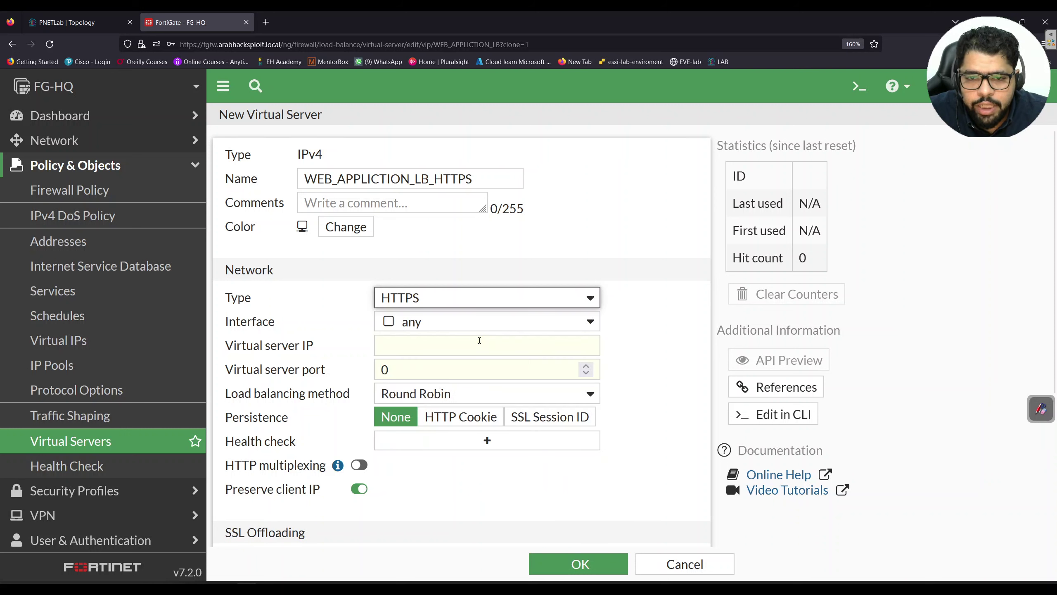
pyautogui.click(460, 343)
pyautogui.write('10.6')
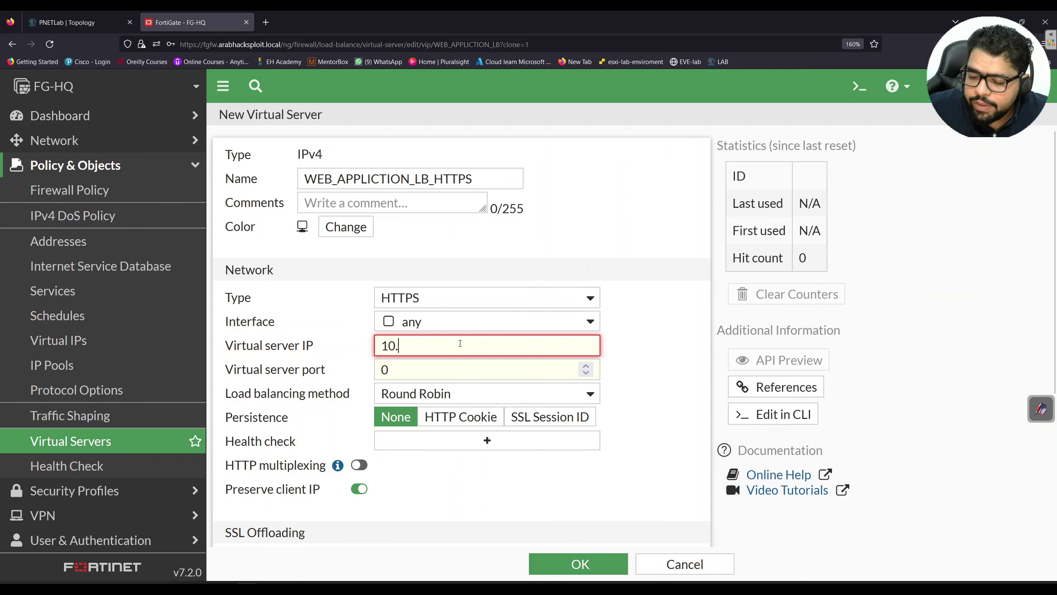
pyautogui.scroll(-1, 460, 345)
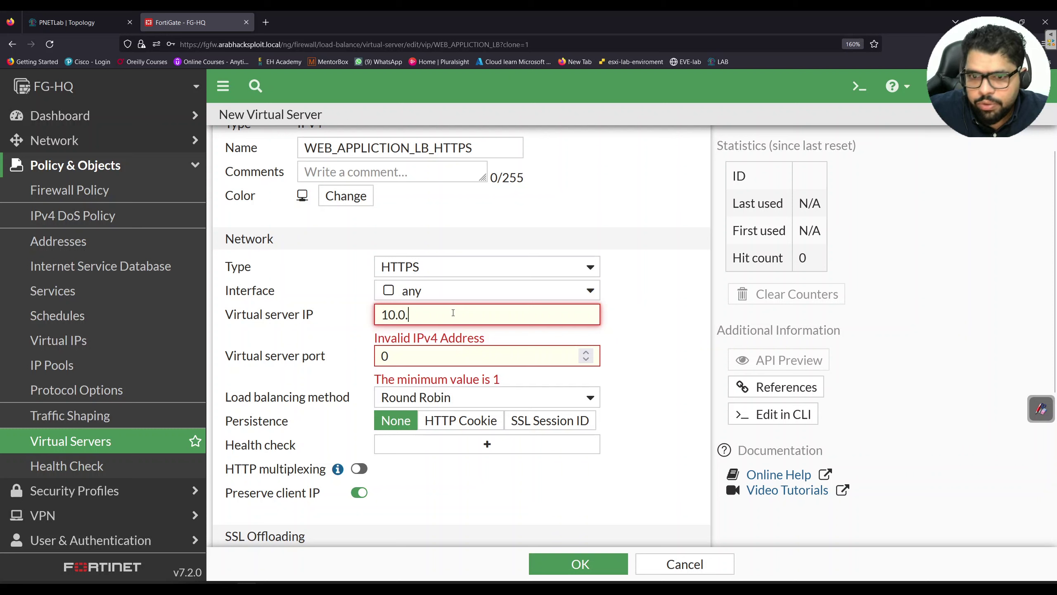
pyautogui.write('0.100')
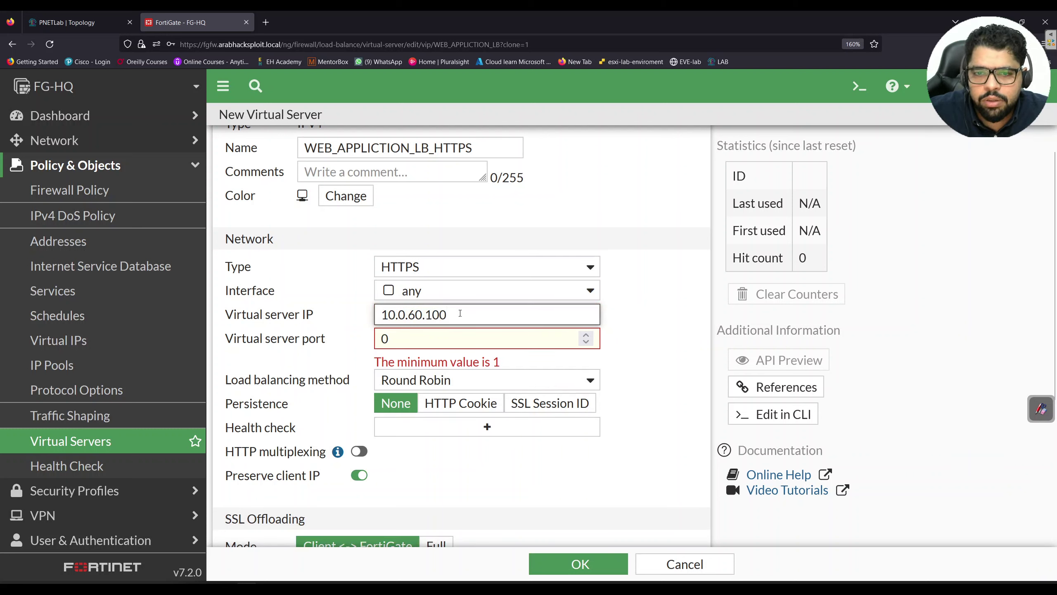
pyautogui.doubleClick(399, 340)
pyautogui.write('443')
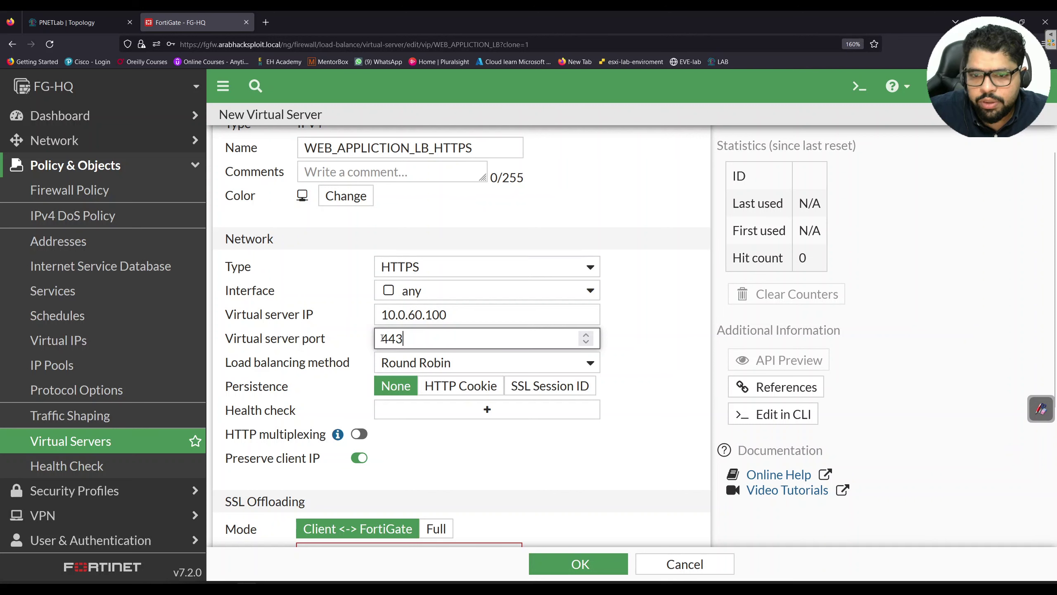
pyautogui.scroll(-4, 595, 430)
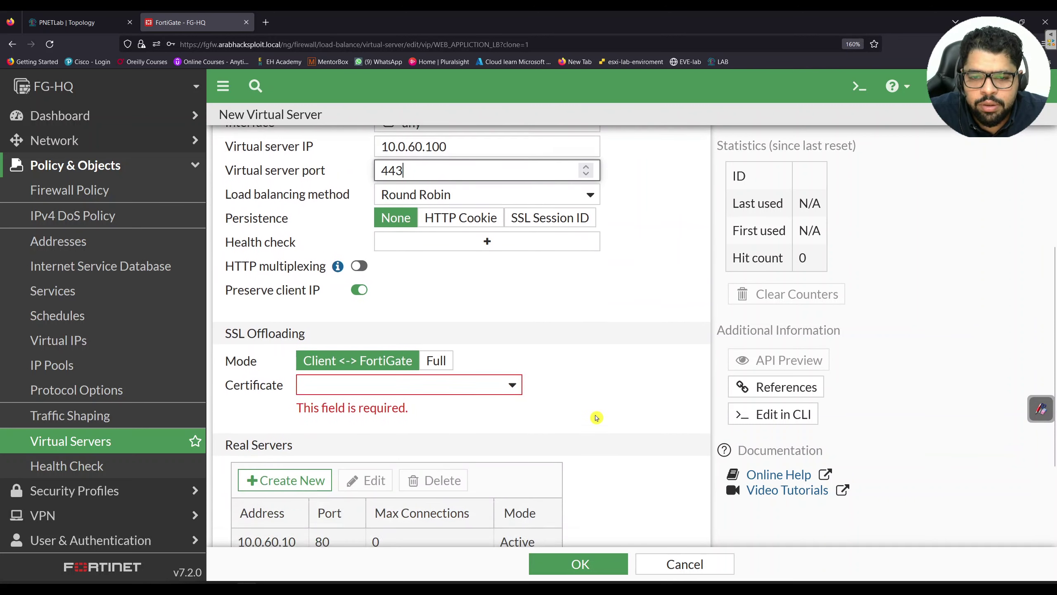
pyautogui.click(509, 376)
pyautogui.scroll(-3, 434, 442)
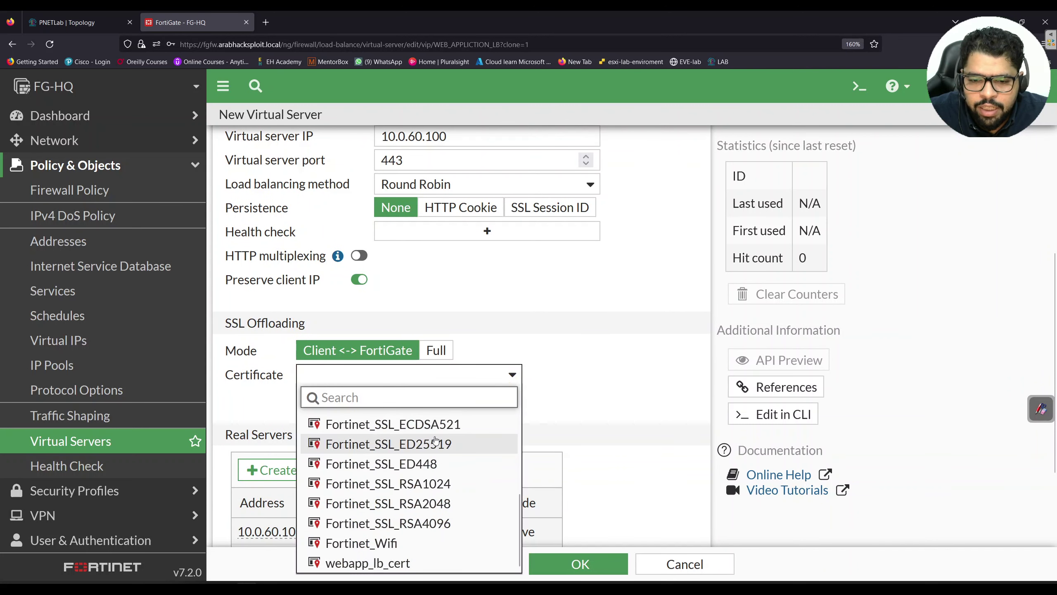
pyautogui.click(391, 563)
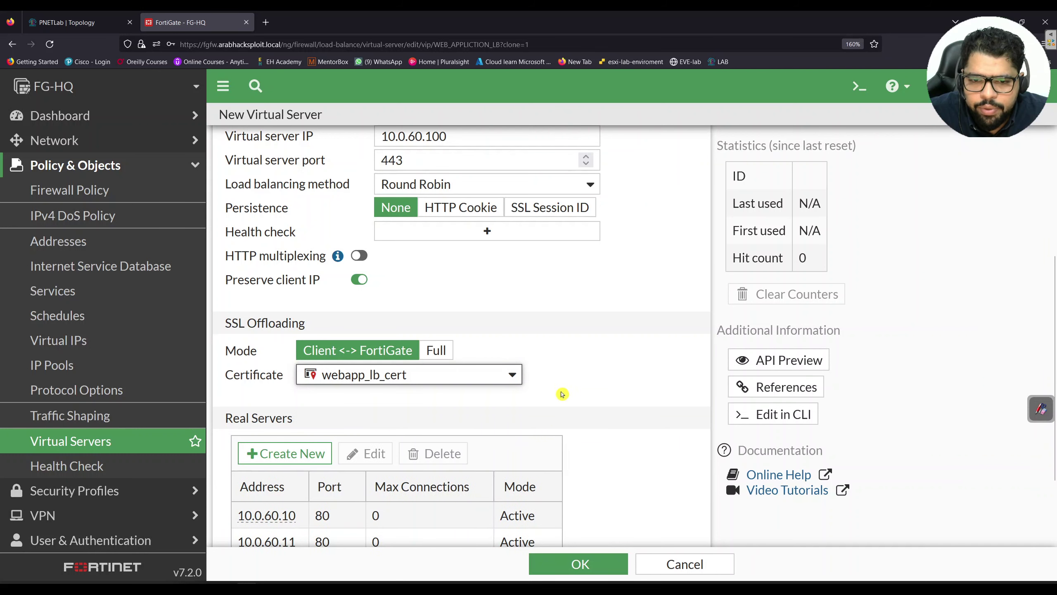
pyautogui.click(596, 574)
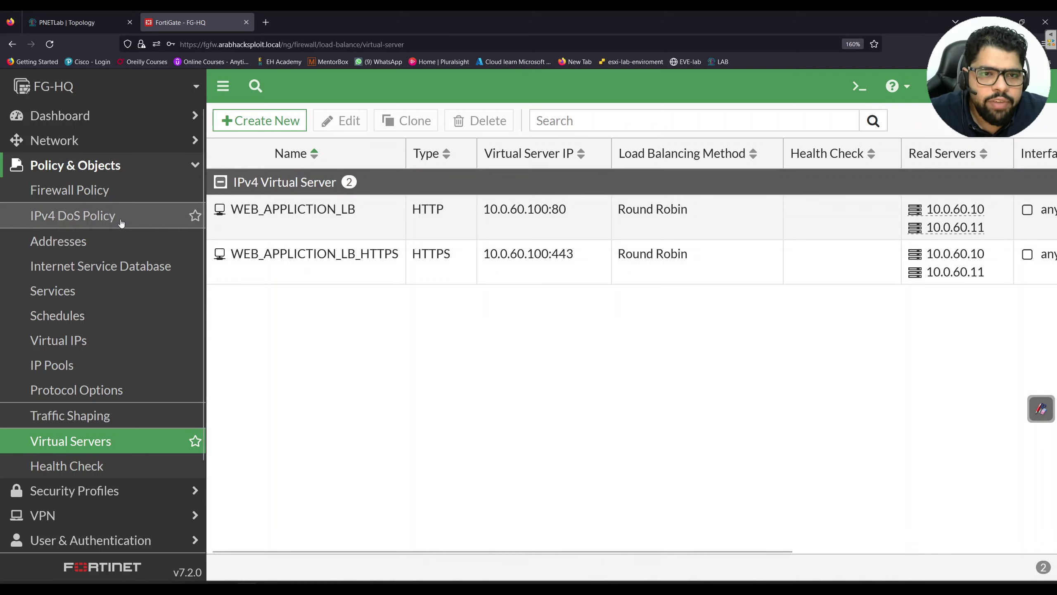
# Edit policy LAN_SRV_TO_WEBAPPLICATIONS to add WEB_APPLICTION_LB_HTTPS as a destination and save
pyautogui.click(69, 194)
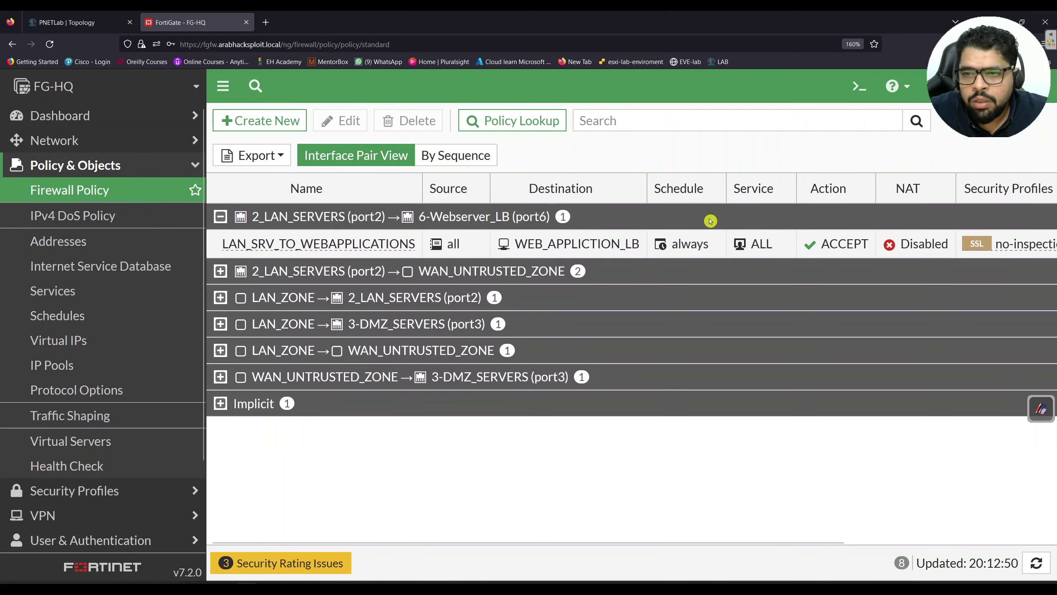
pyautogui.click(353, 242)
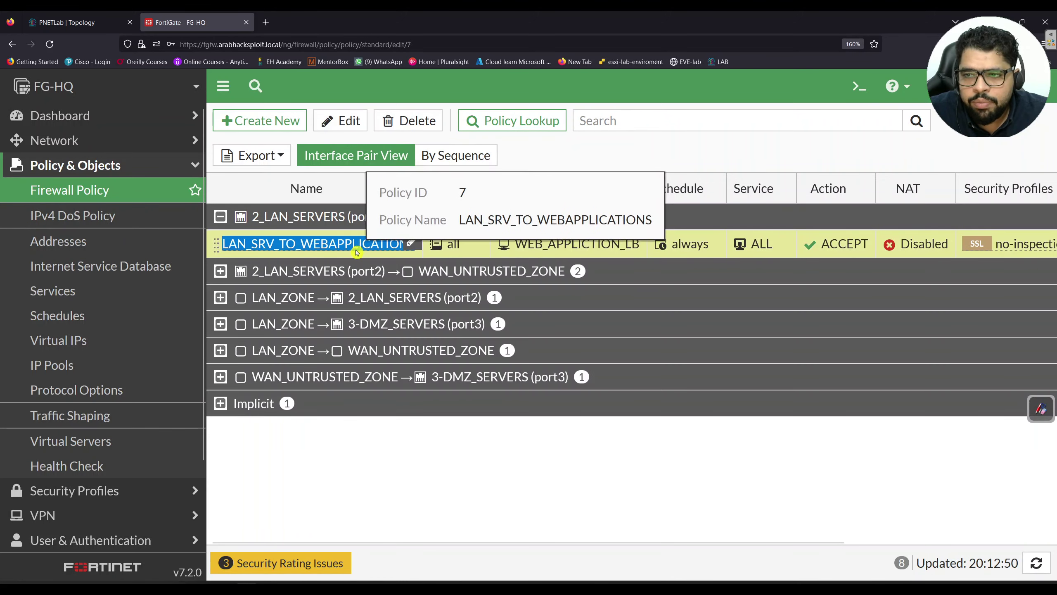
pyautogui.doubleClick(352, 244)
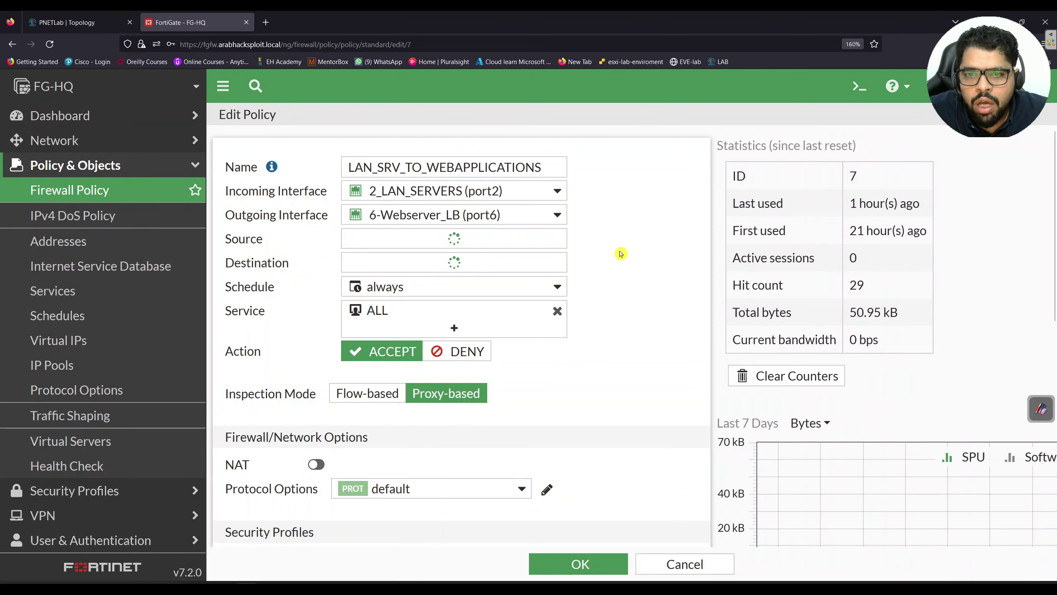
pyautogui.click(454, 297)
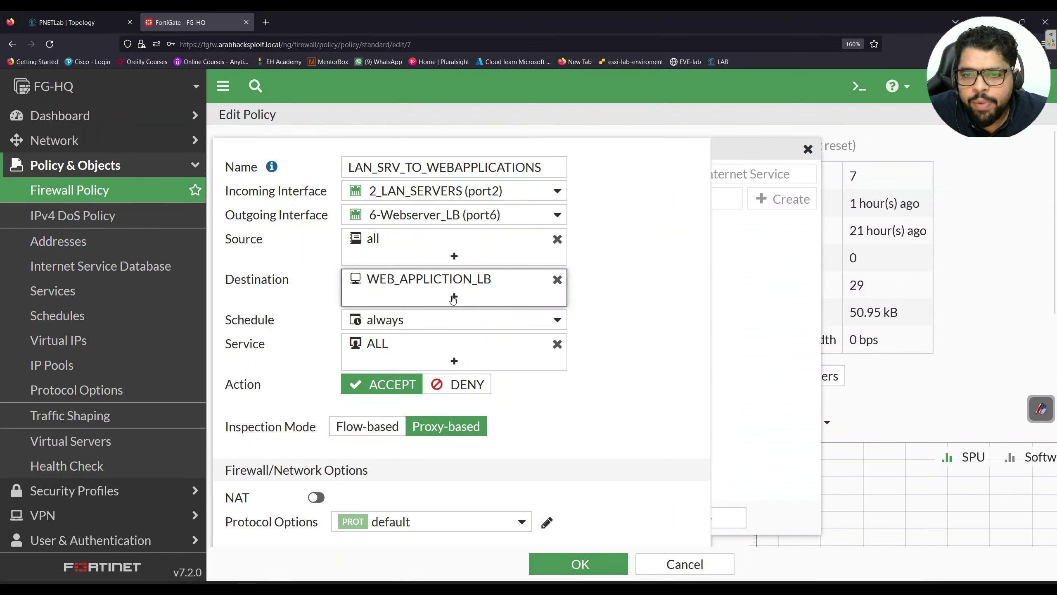
pyautogui.scroll(-2, 793, 338)
pyautogui.scroll(-2, 793, 338)
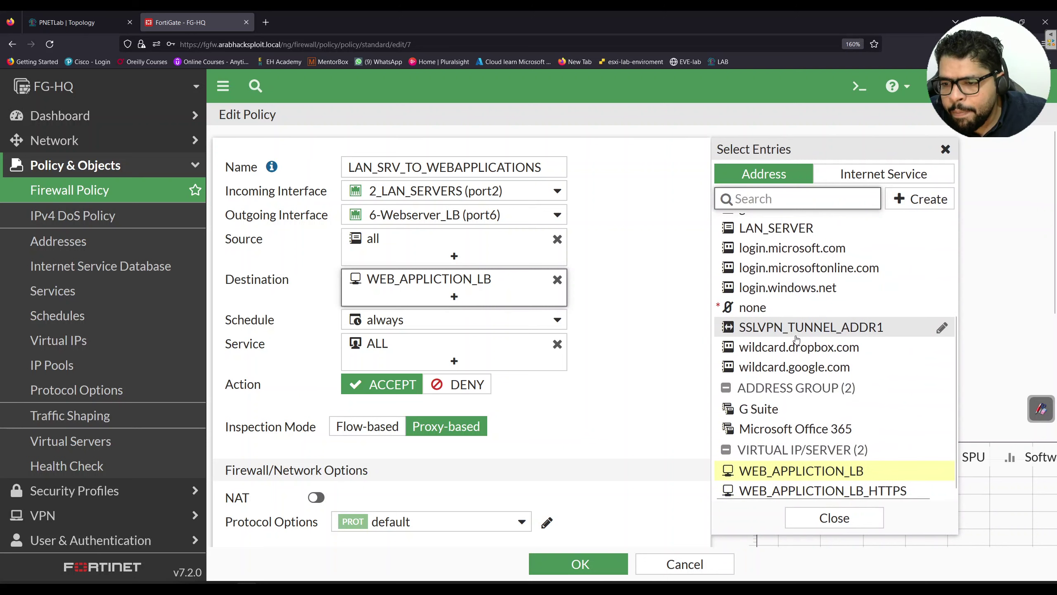
pyautogui.click(823, 491)
pyautogui.click(610, 296)
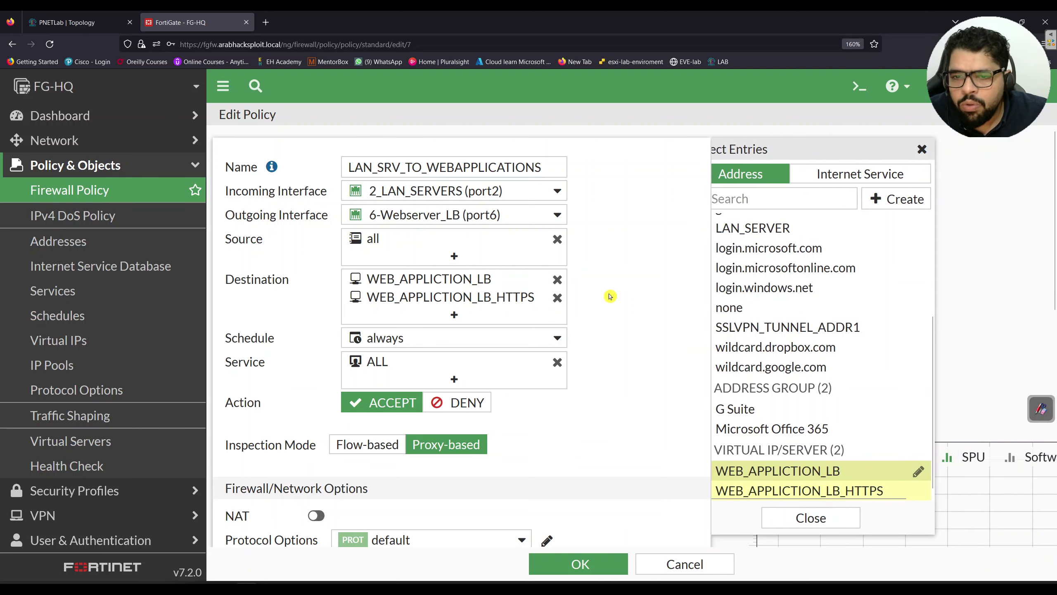
pyautogui.click(584, 570)
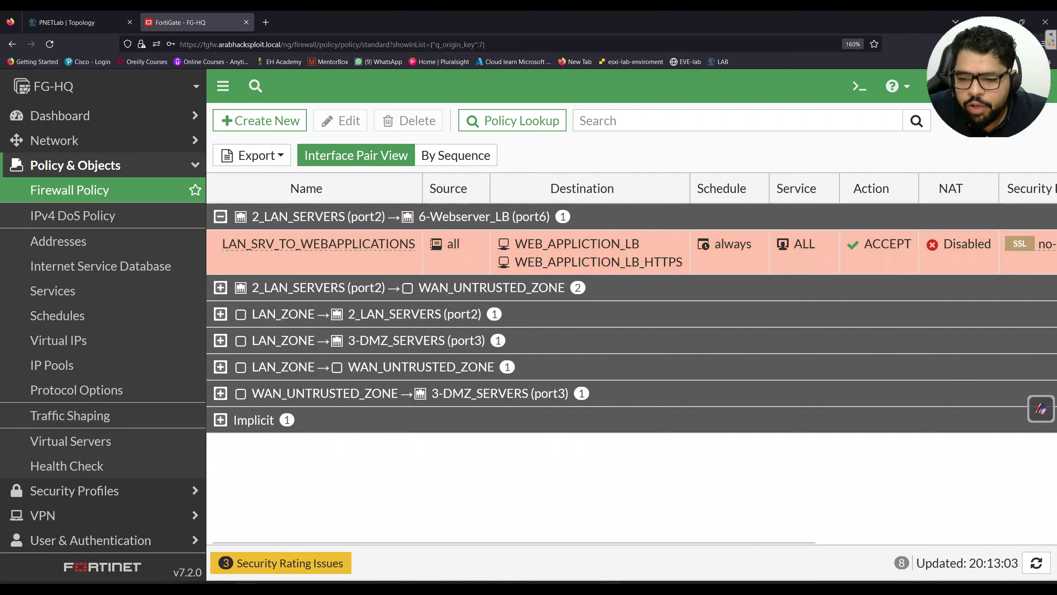
pyautogui.hotkey('alt', 'Tab')
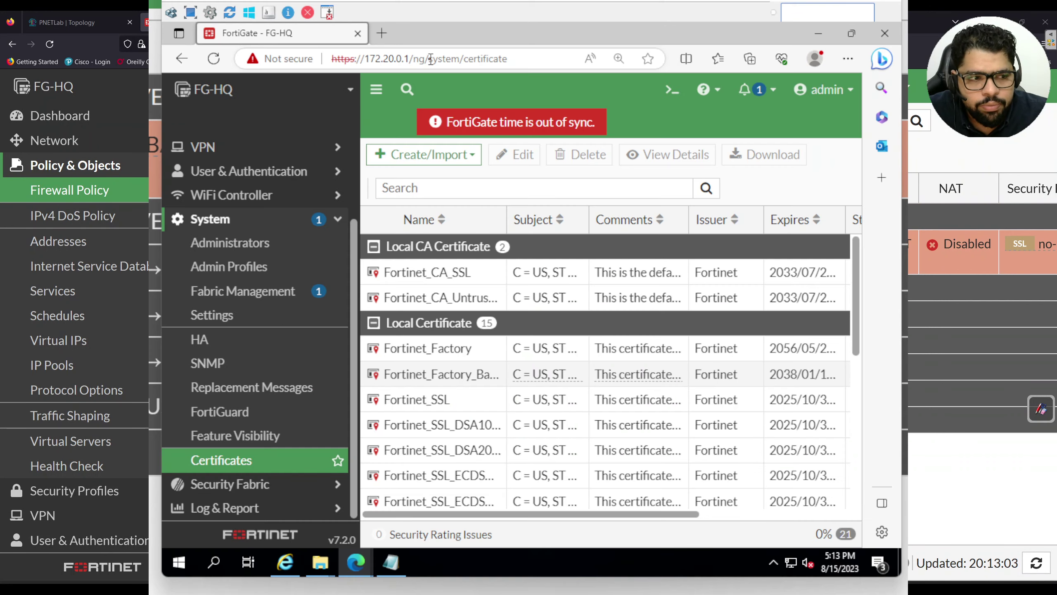
pyautogui.click(483, 195)
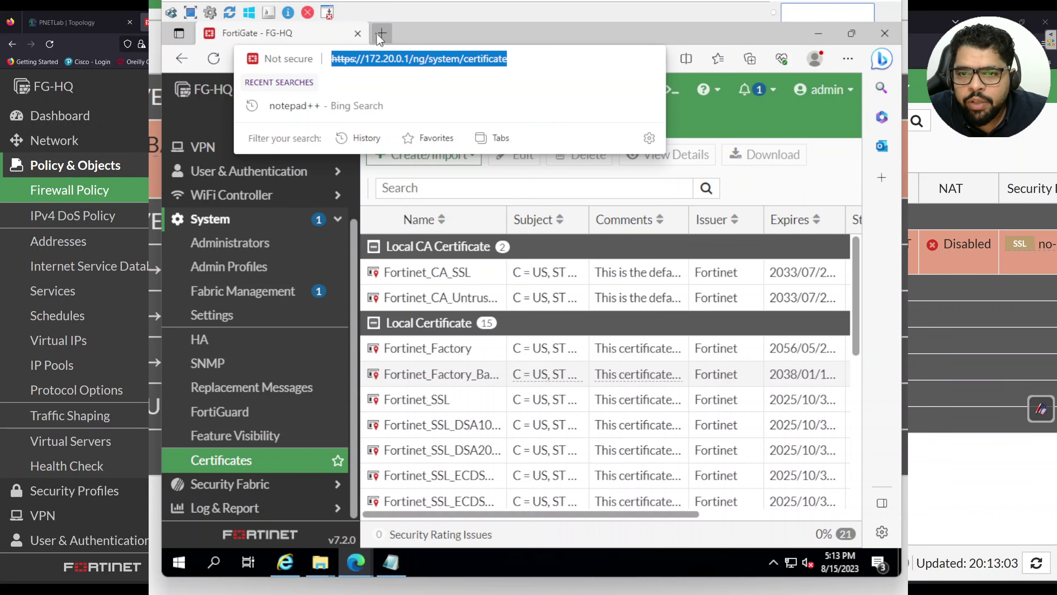
pyautogui.click(380, 36)
pyautogui.click(359, 58)
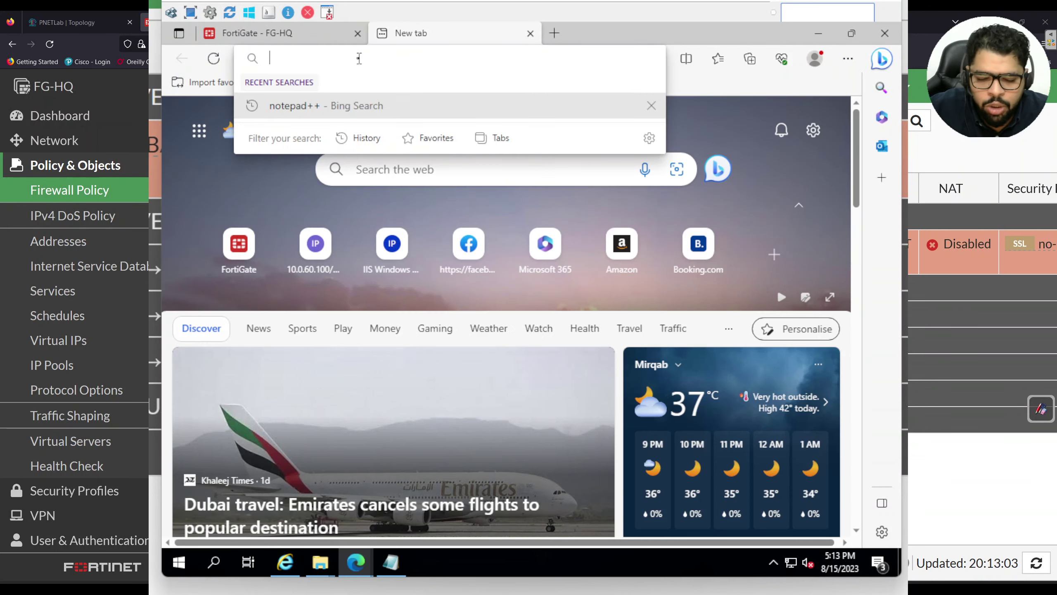
pyautogui.write('https')
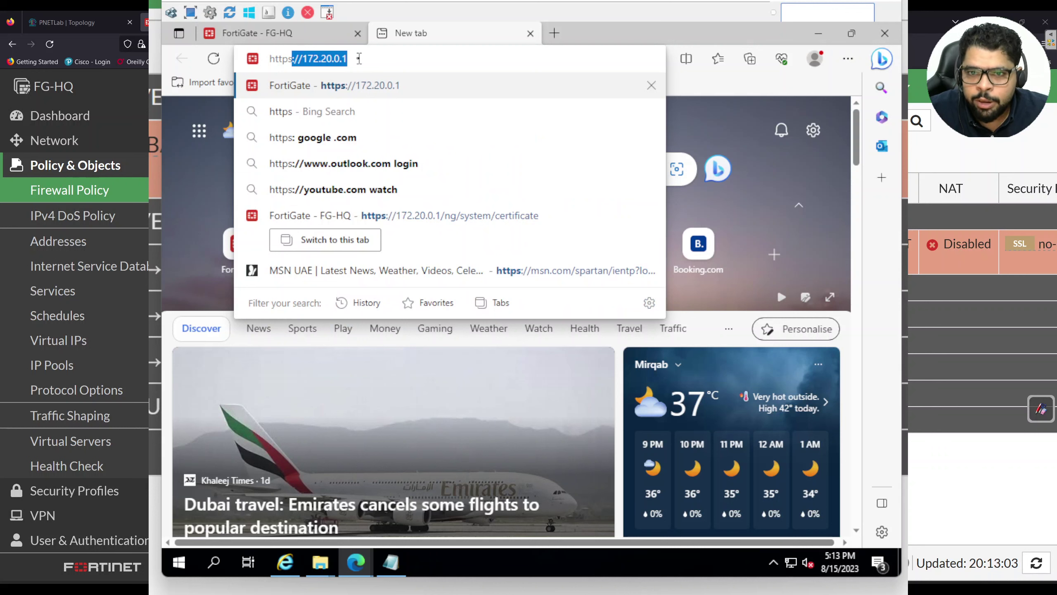
pyautogui.write('://10.')
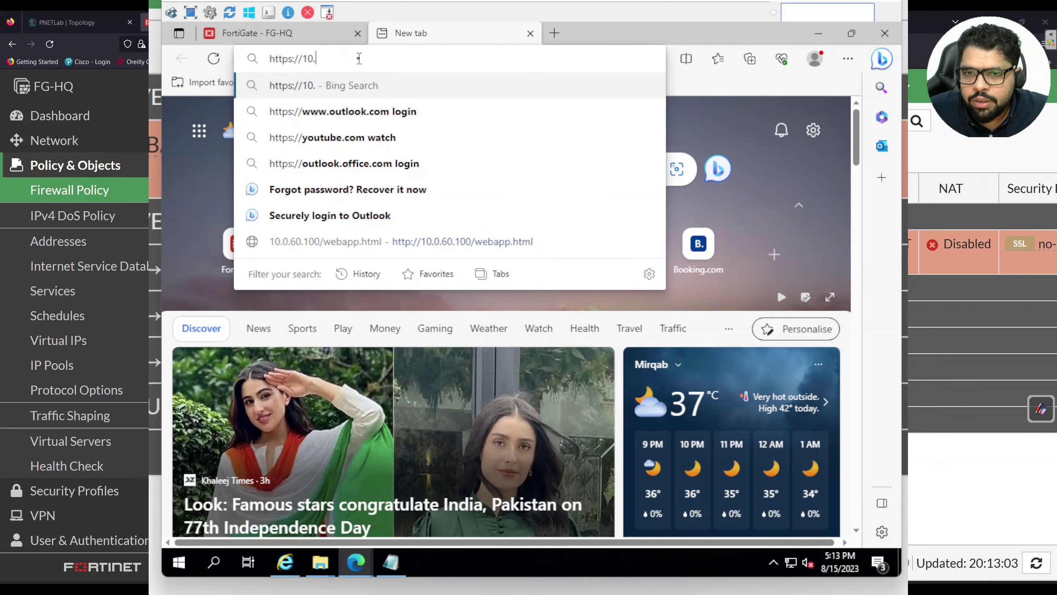
pyautogui.write('0.60.0')
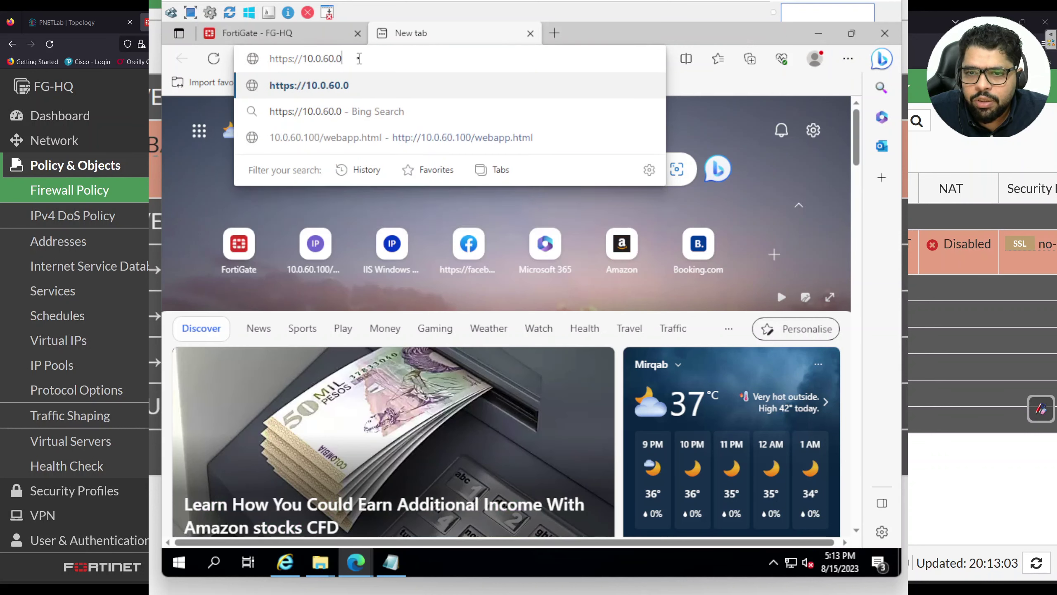
pyautogui.press('BackSpace')
pyautogui.write('100')
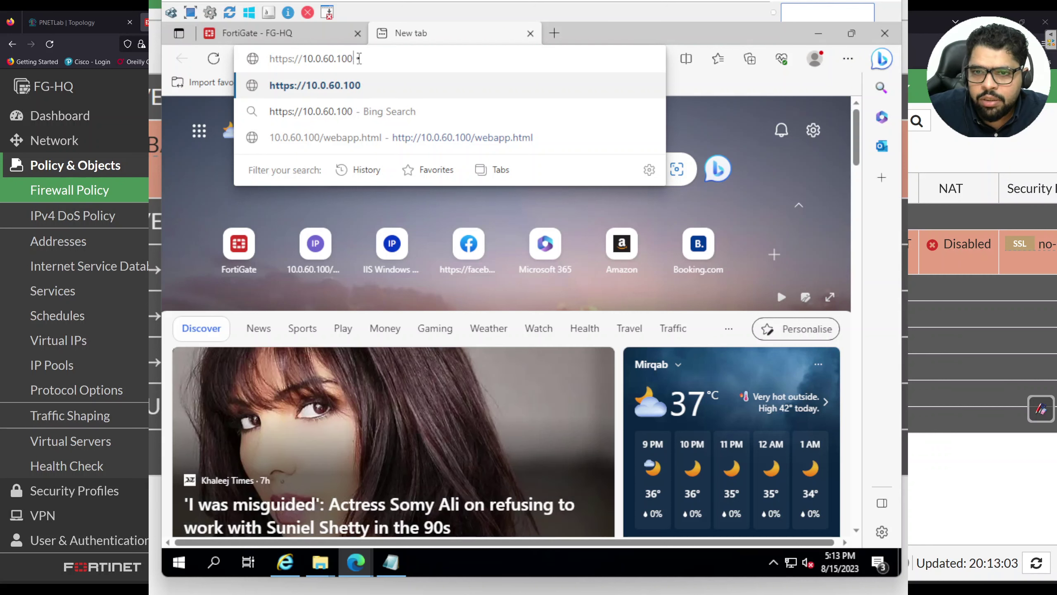
pyautogui.write('/s')
pyautogui.press('BackSpace')
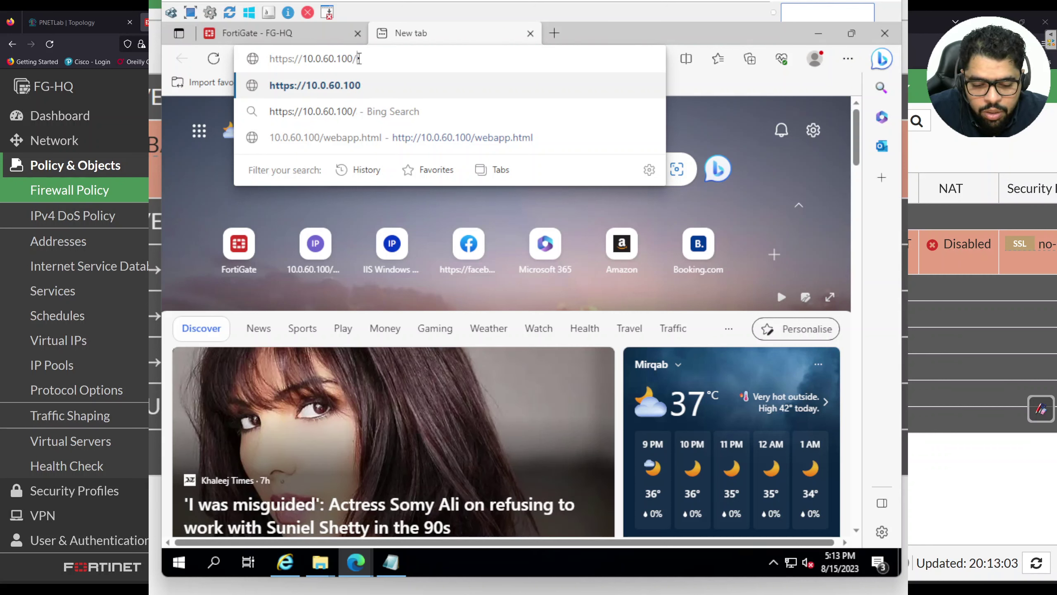
pyautogui.write('webapp/')
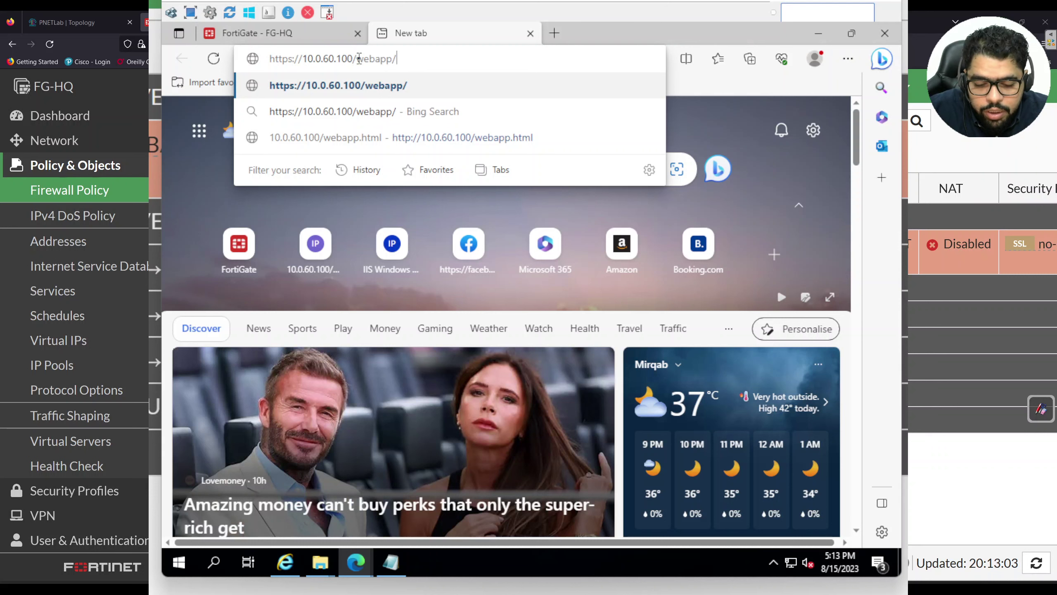
pyautogui.press('BackSpace')
pyautogui.write('.html')
pyautogui.press('Return')
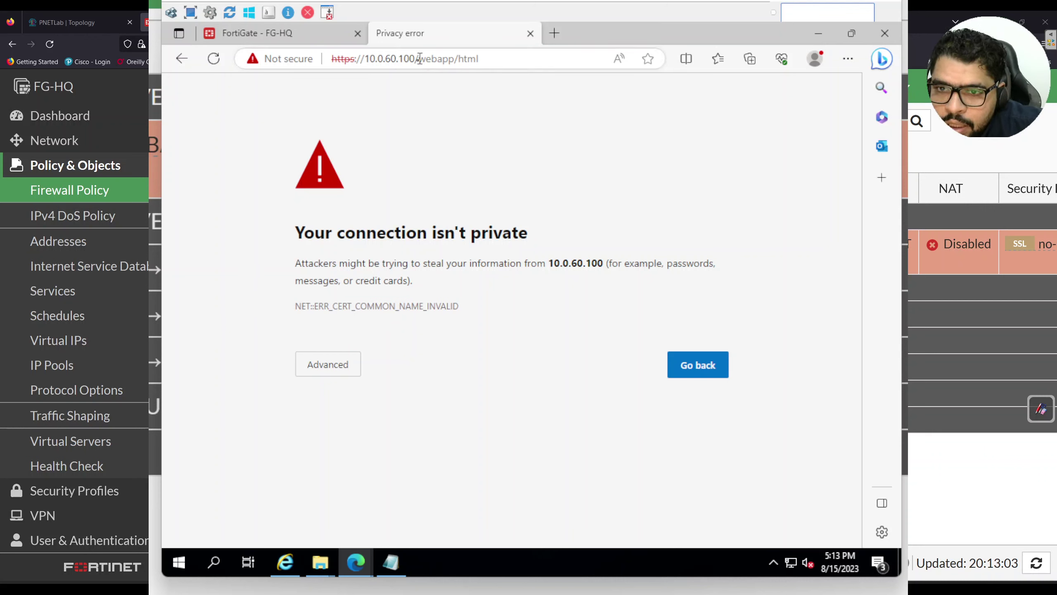
# Bypass the certificate warning via Advanced > Continue to 10.0.60.100 (unsafe), reaching the 404 page
pyautogui.moveTo(415, 58); pyautogui.dragTo(410, 59)
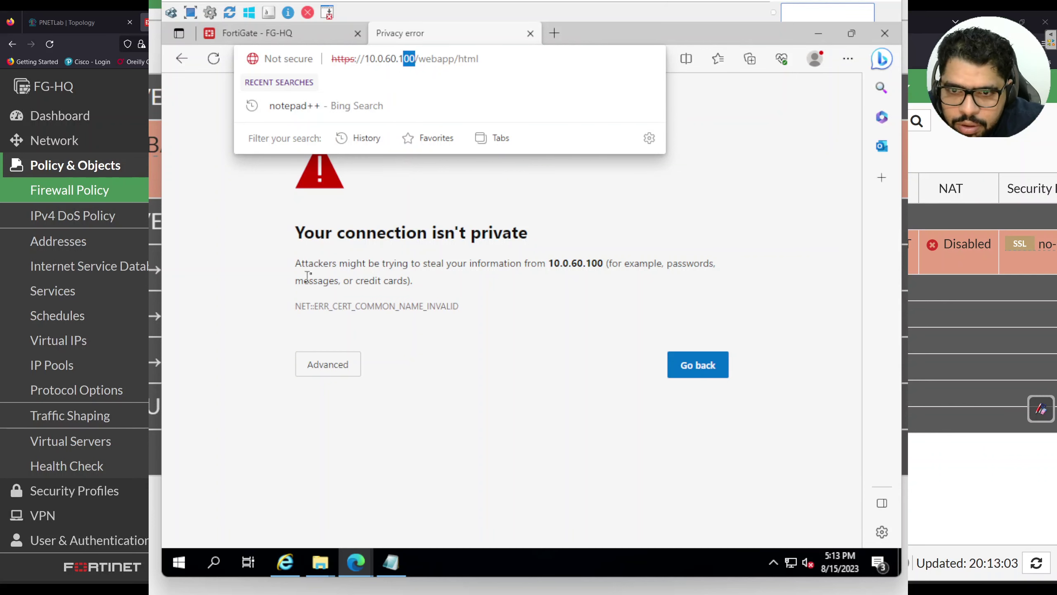
pyautogui.click(509, 387)
pyautogui.click(350, 372)
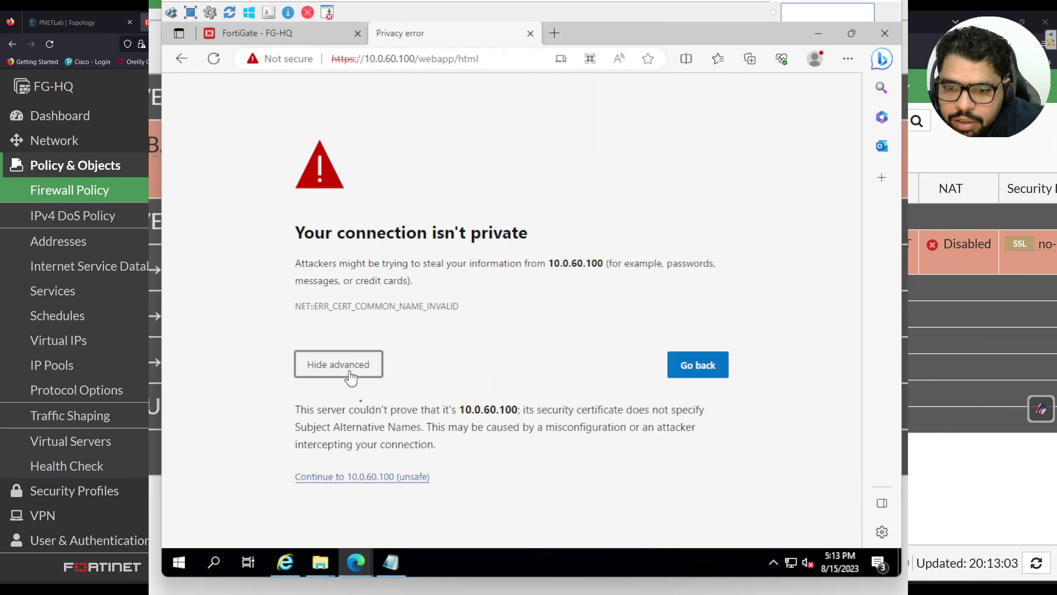
pyautogui.click(372, 477)
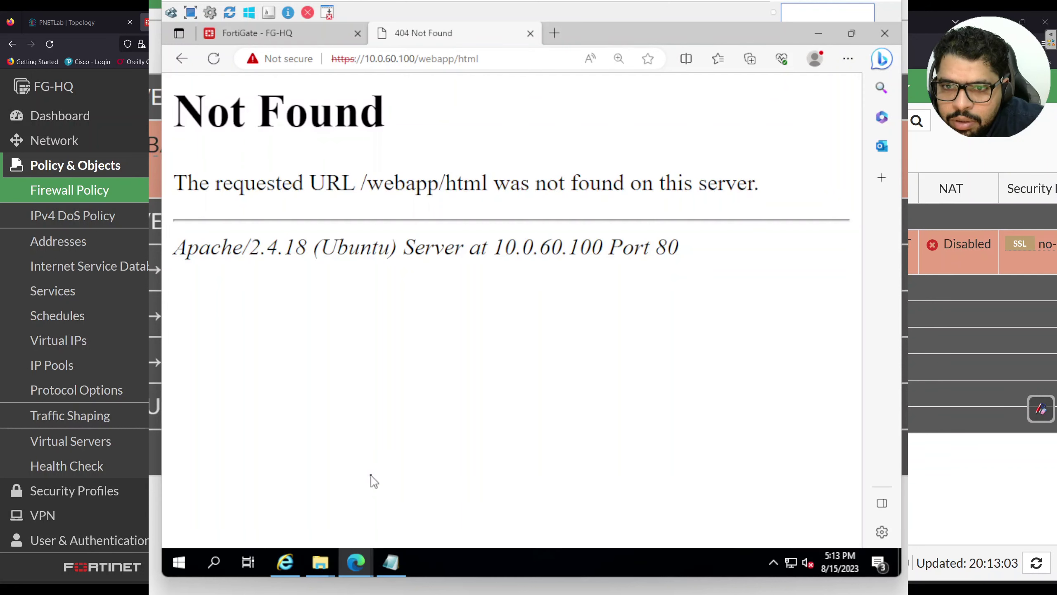
pyautogui.click(462, 63)
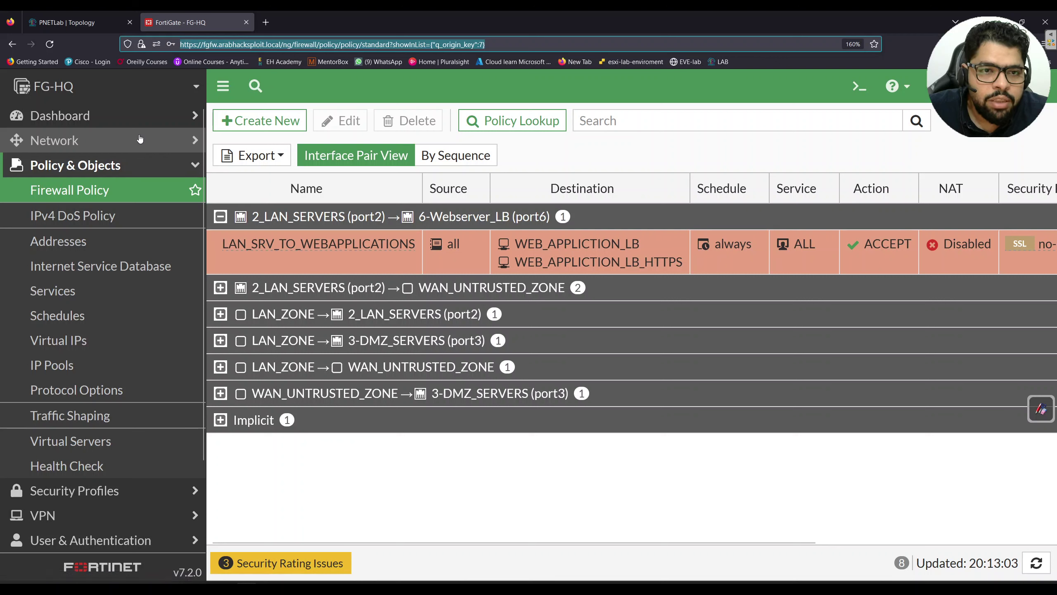
# Open webapp_lb_cert's Certificate Details and scroll through subject, issuer, validity and extensions
pyautogui.scroll(-3, 144, 270)
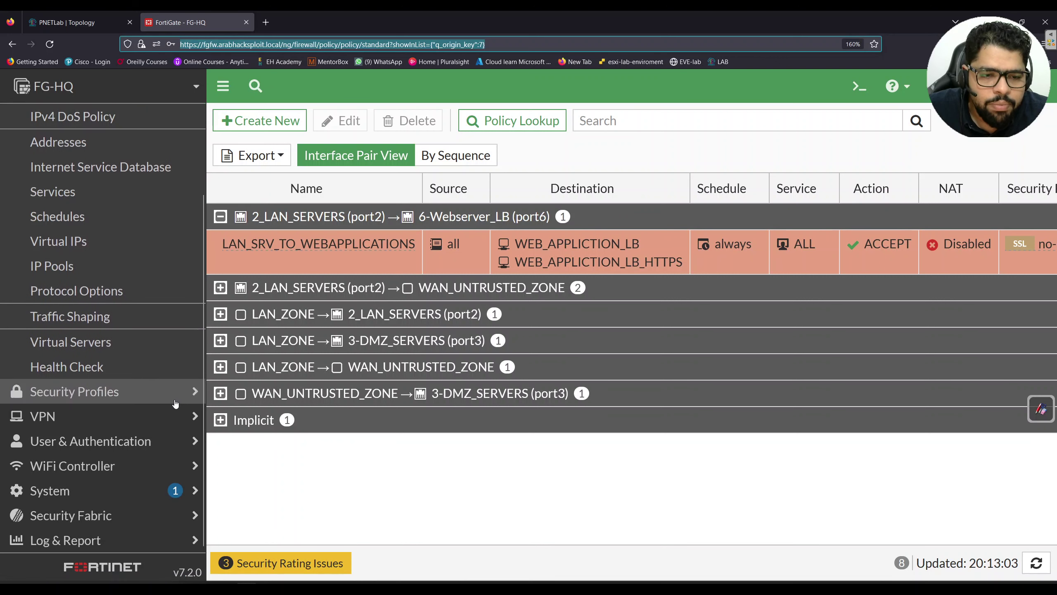
pyautogui.click(147, 494)
pyautogui.click(100, 488)
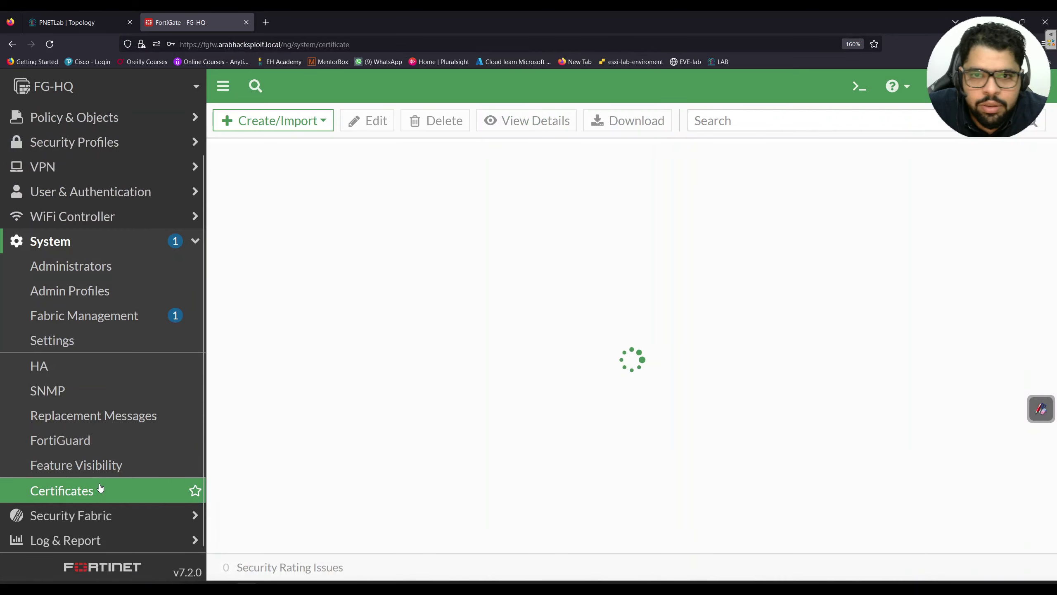
pyautogui.scroll(-5, 333, 354)
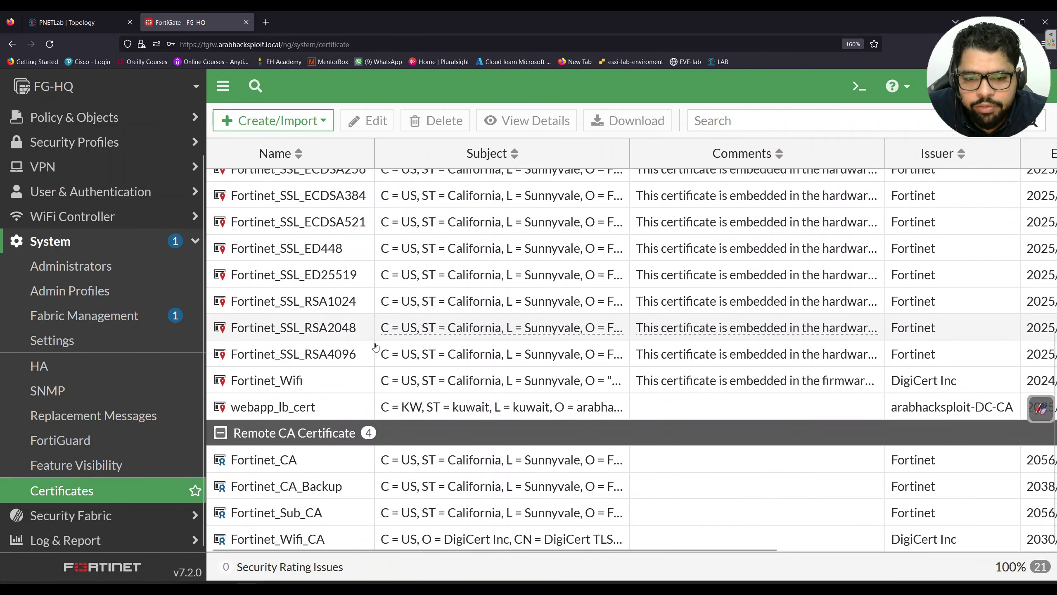
pyautogui.click(329, 412)
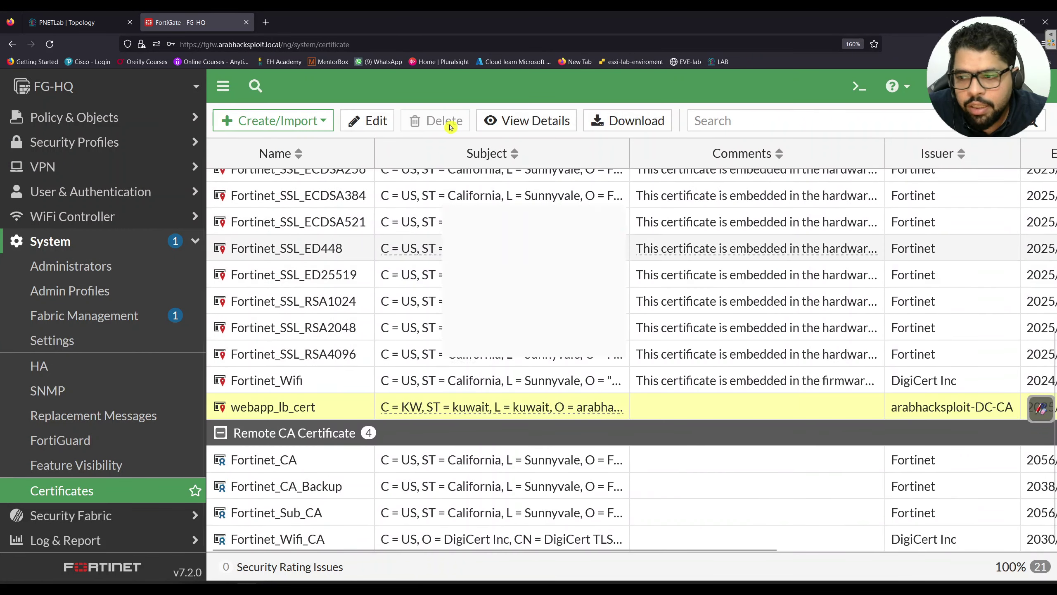
pyautogui.click(483, 126)
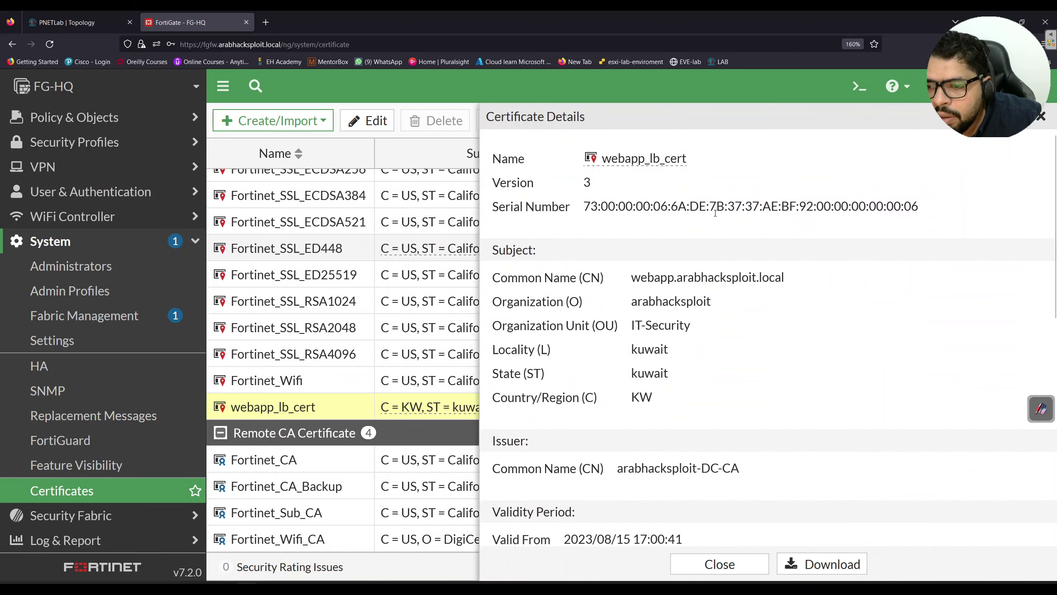
pyautogui.scroll(-10, 715, 213)
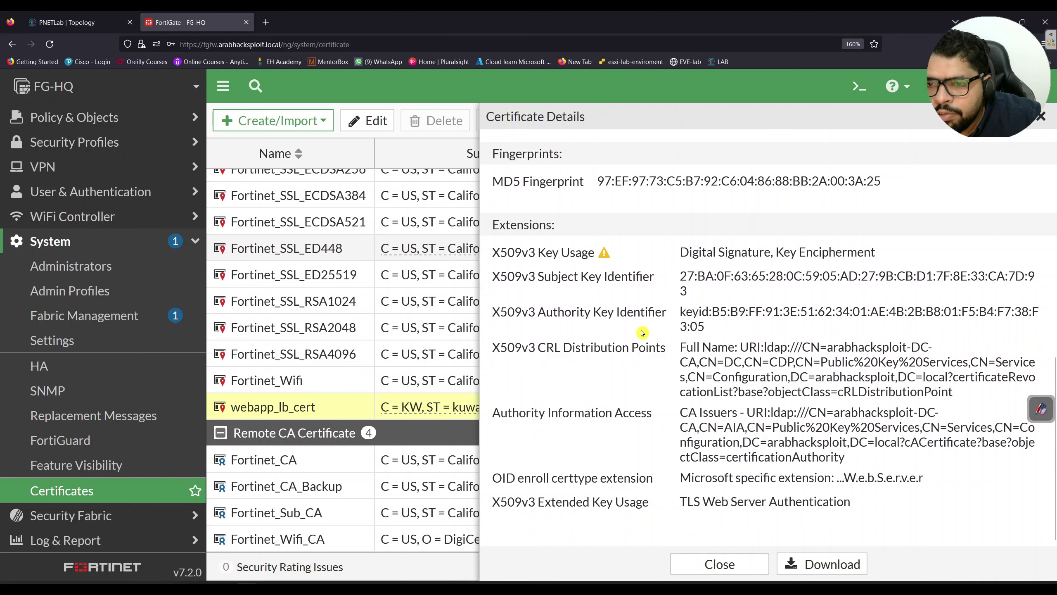
pyautogui.scroll(2, 756, 279)
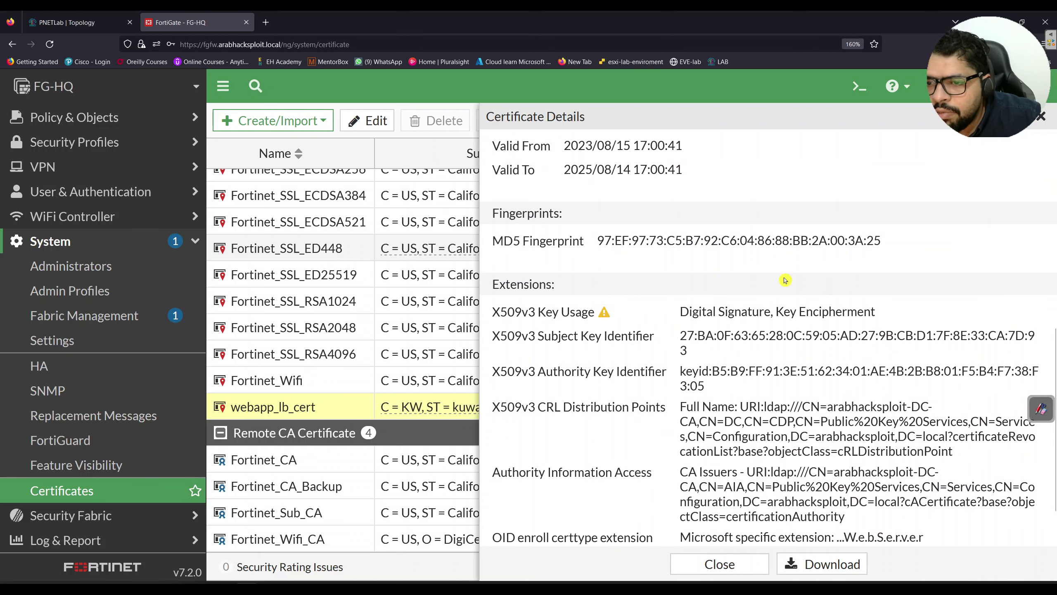
pyautogui.scroll(-2, 785, 282)
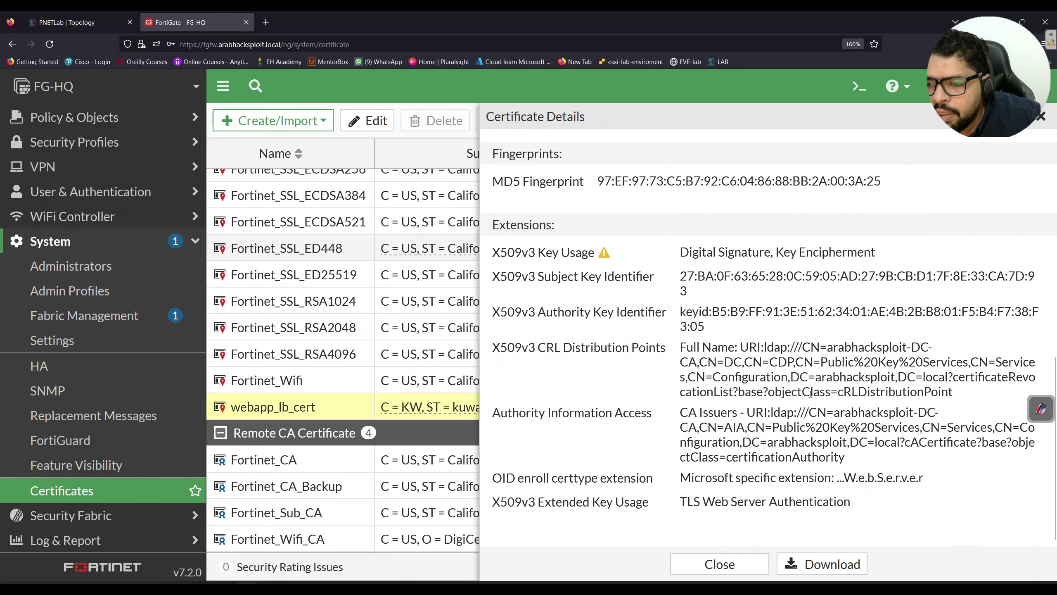
pyautogui.scroll(2, 810, 445)
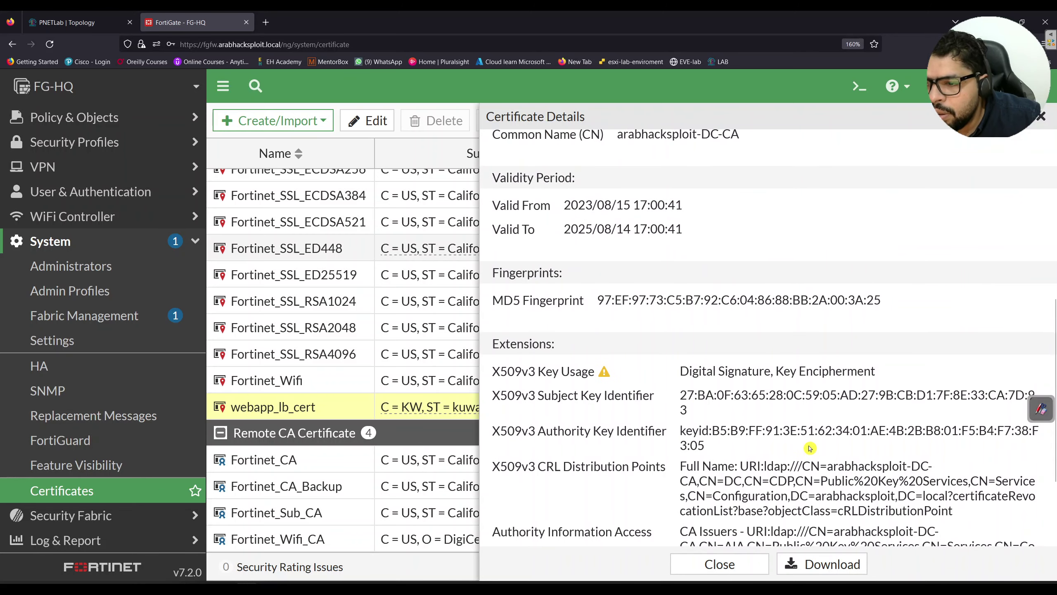
pyautogui.scroll(-1, 811, 438)
pyautogui.scroll(-2, 810, 437)
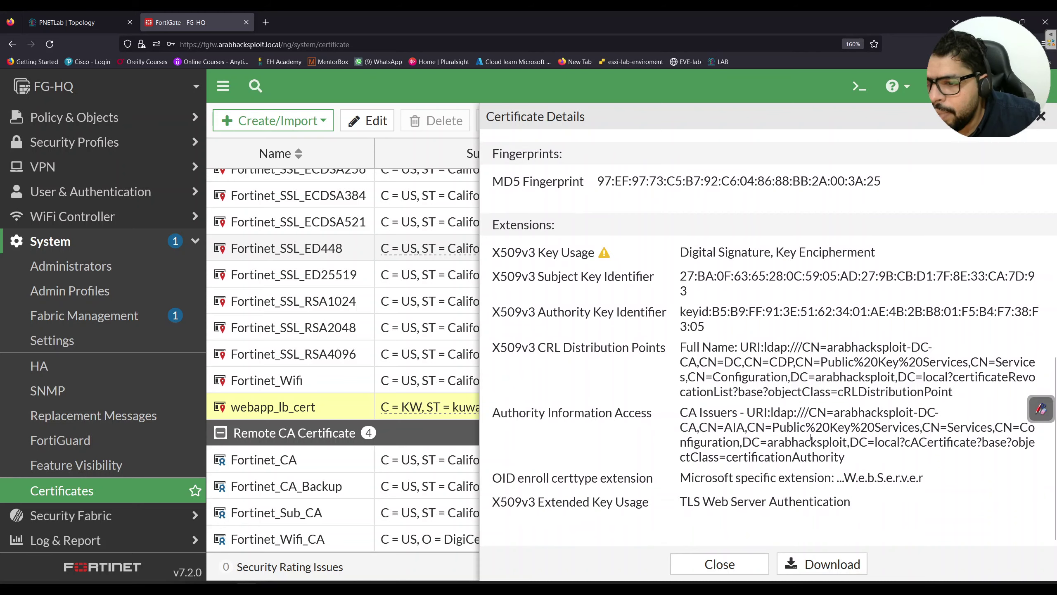
pyautogui.scroll(2, 810, 438)
# Switch to the client's Edge and open the site's certificate viewer from the Not secure indicator
pyautogui.hotkey('alt', 'Tab')
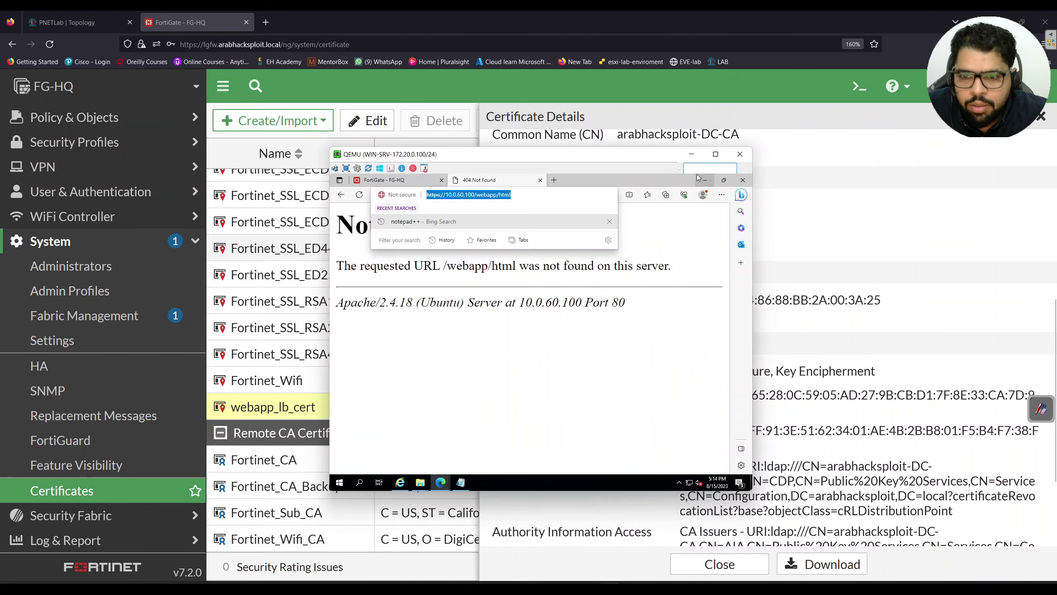
pyautogui.click(421, 410)
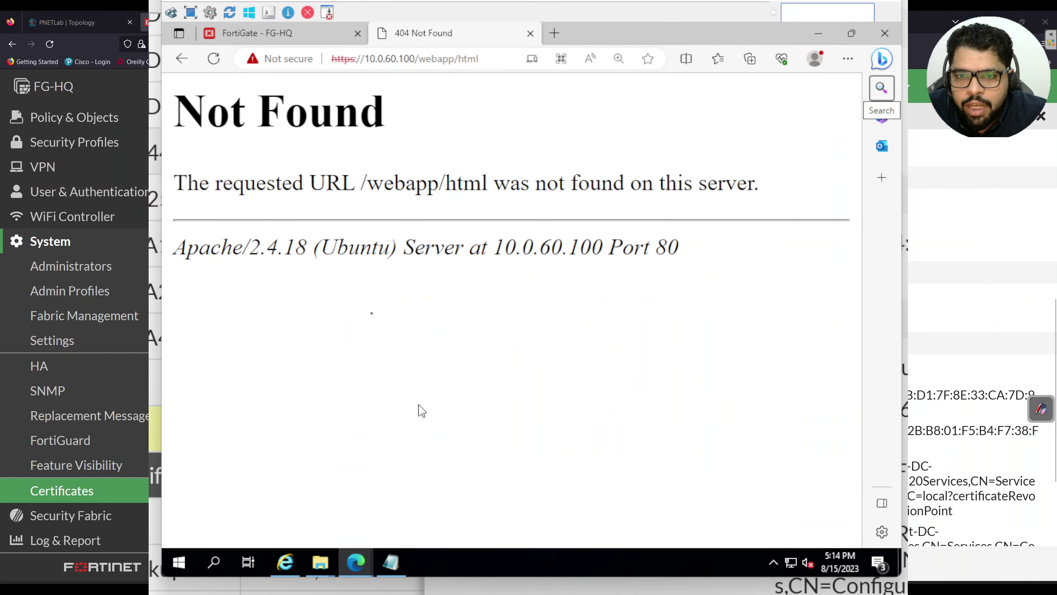
pyautogui.click(292, 59)
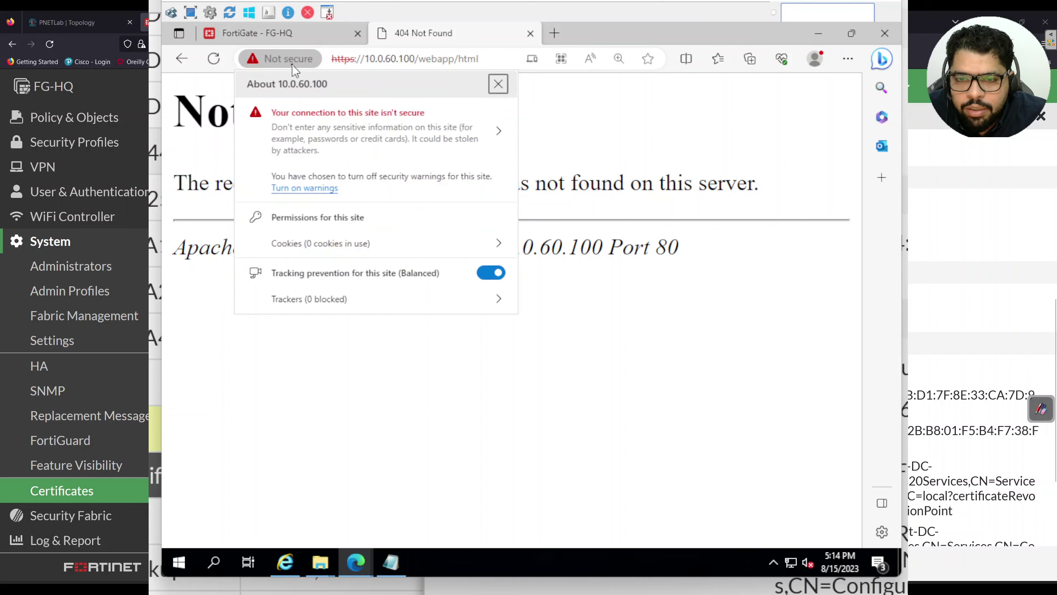
pyautogui.click(402, 144)
pyautogui.click(476, 86)
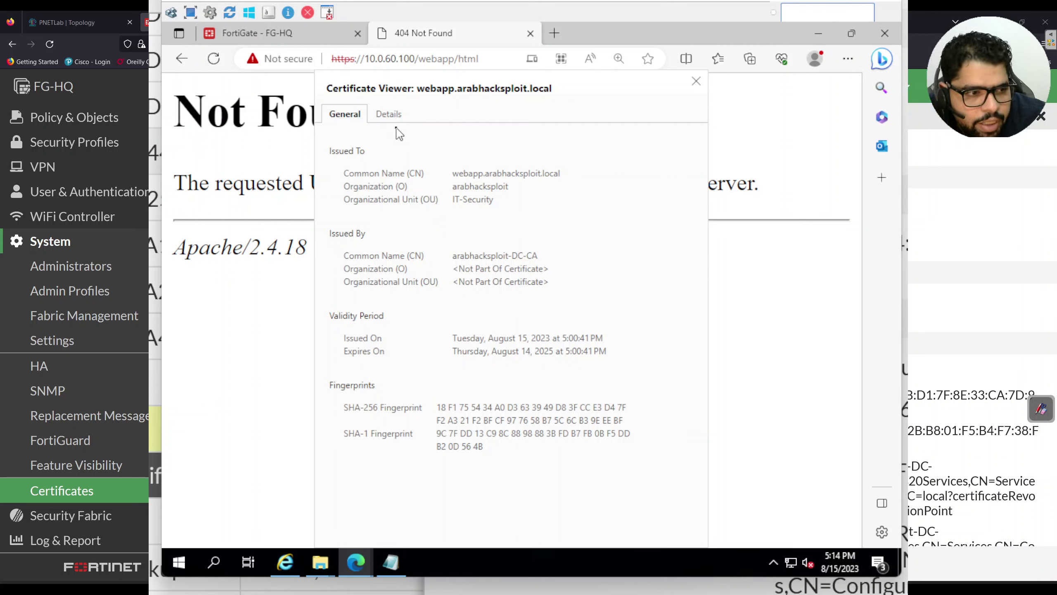
# Switch to the certificate's Details tab and view its Subject values
pyautogui.click(395, 119)
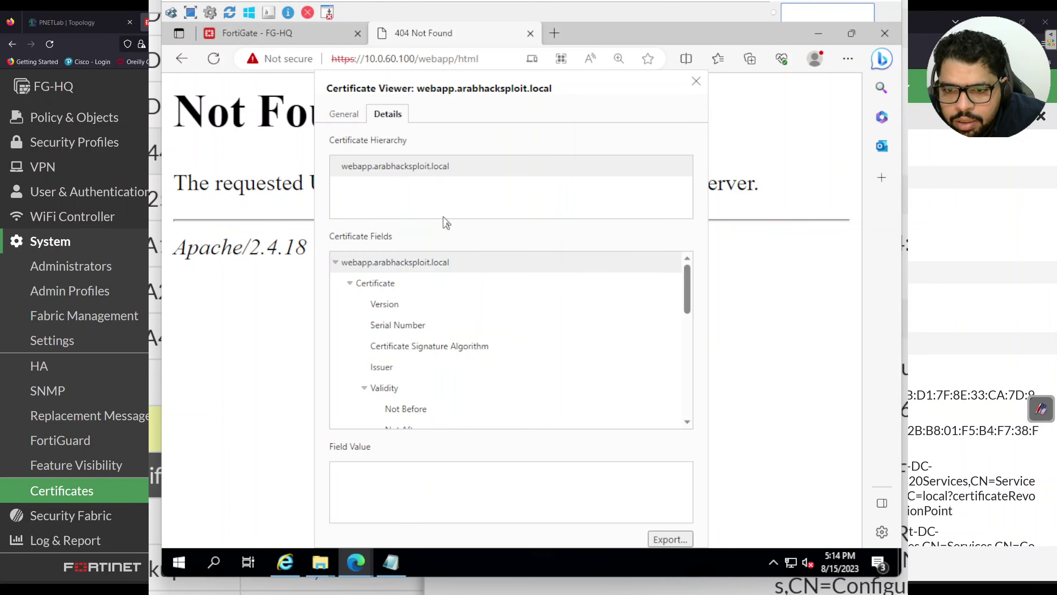
pyautogui.scroll(-1, 459, 267)
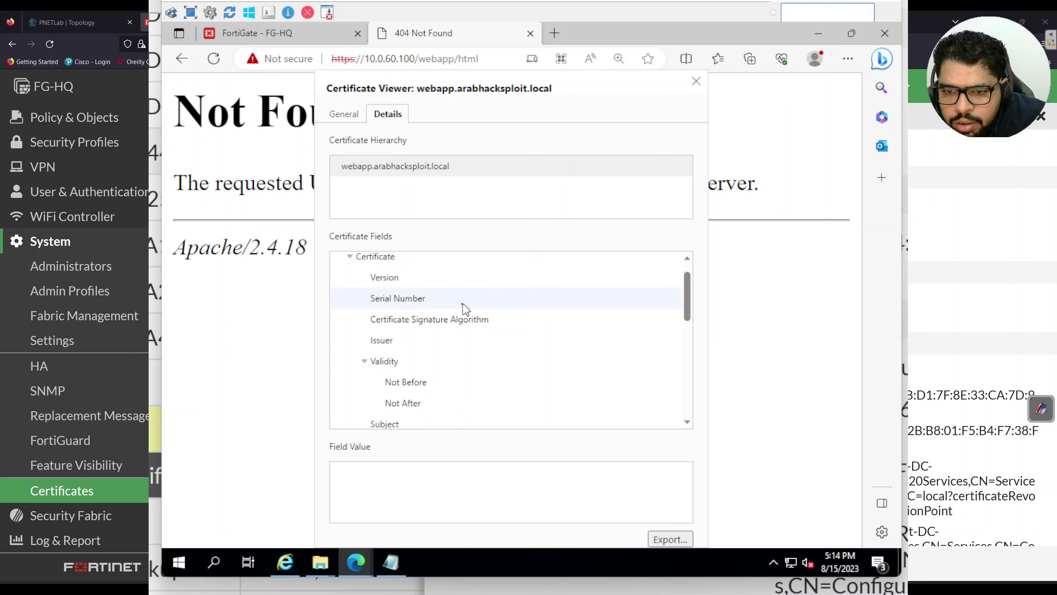
pyautogui.scroll(-1, 465, 316)
pyautogui.scroll(-1, 463, 319)
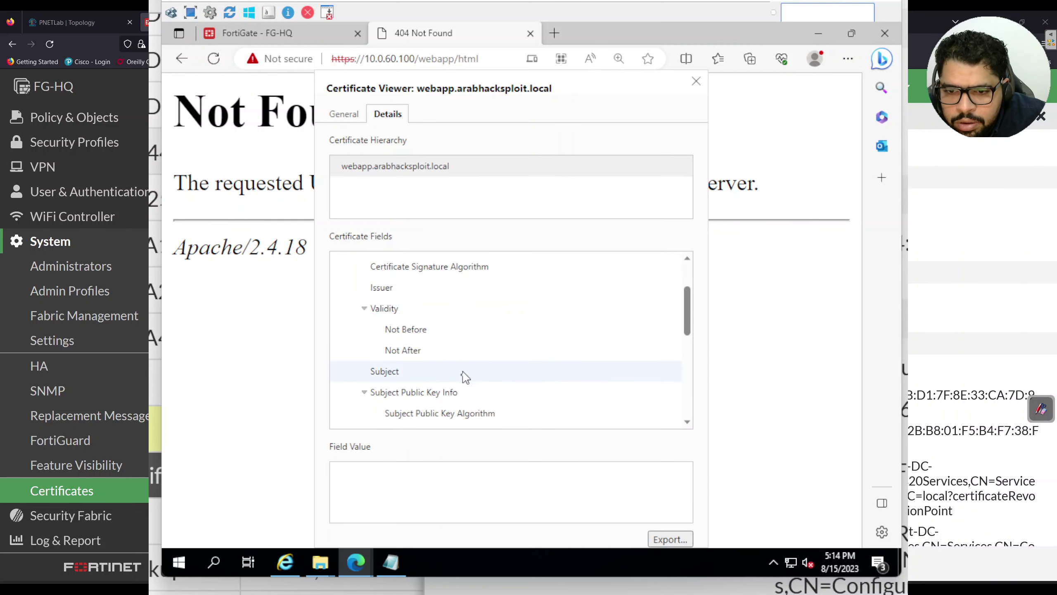
pyautogui.scroll(-1, 461, 396)
pyautogui.click(431, 346)
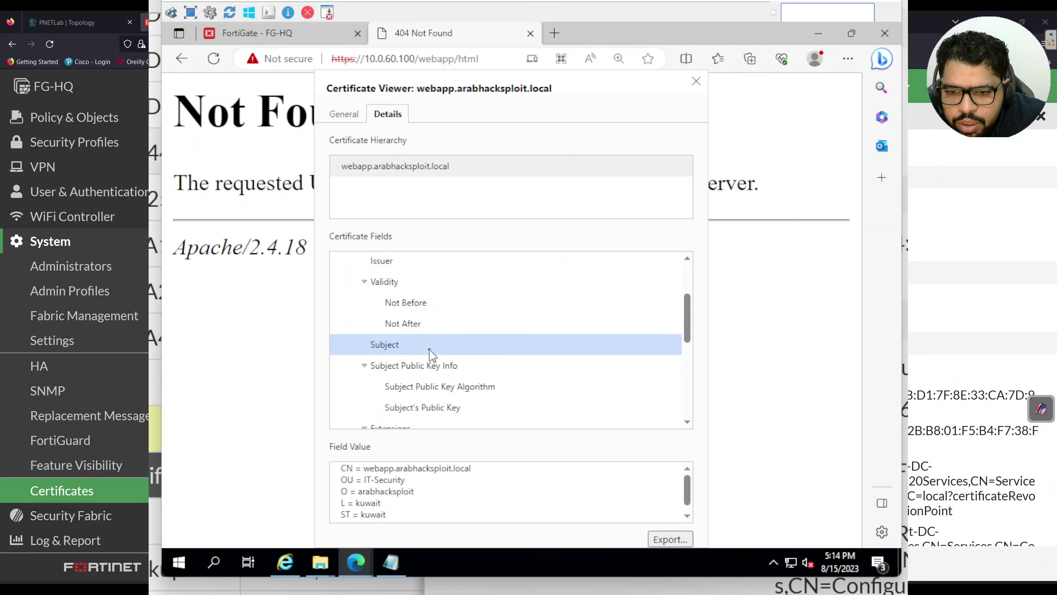
pyautogui.scroll(-1, 470, 403)
pyautogui.scroll(-1, 487, 489)
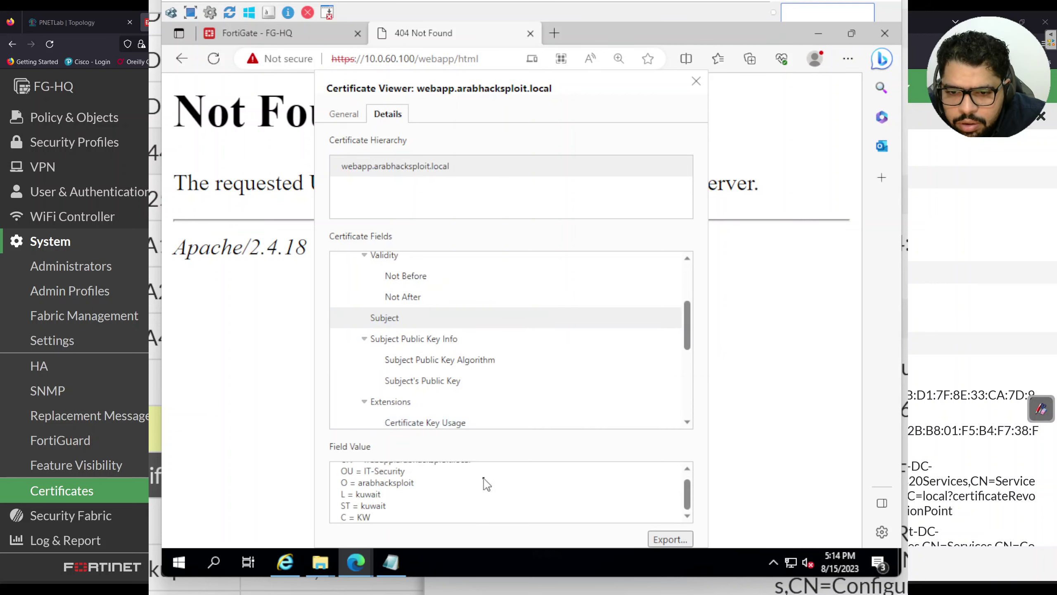
pyautogui.scroll(1, 487, 484)
pyautogui.scroll(-5, 458, 341)
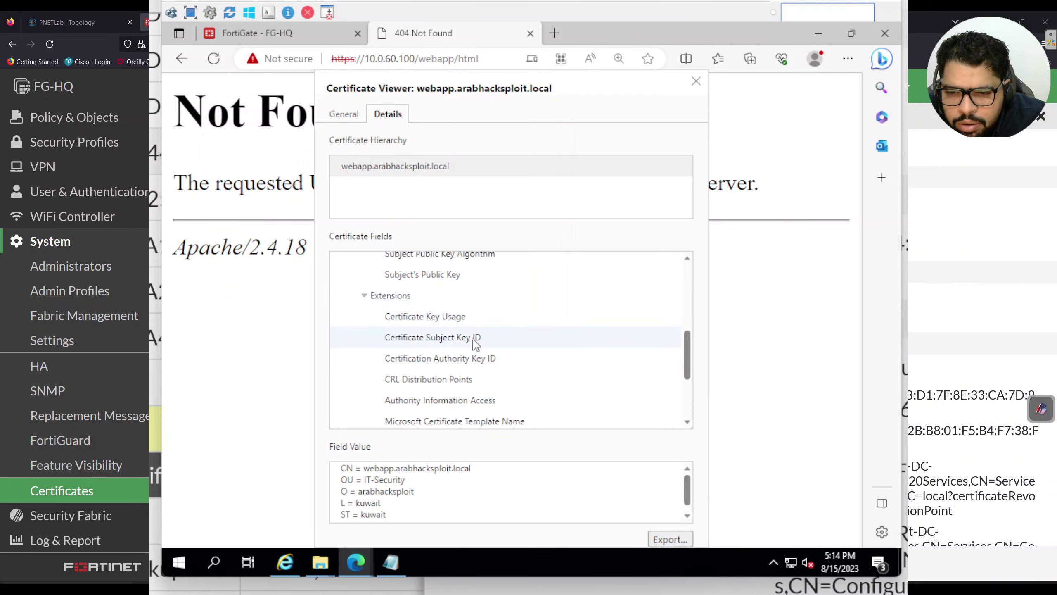
pyautogui.scroll(-2, 475, 345)
pyautogui.scroll(-3, 475, 344)
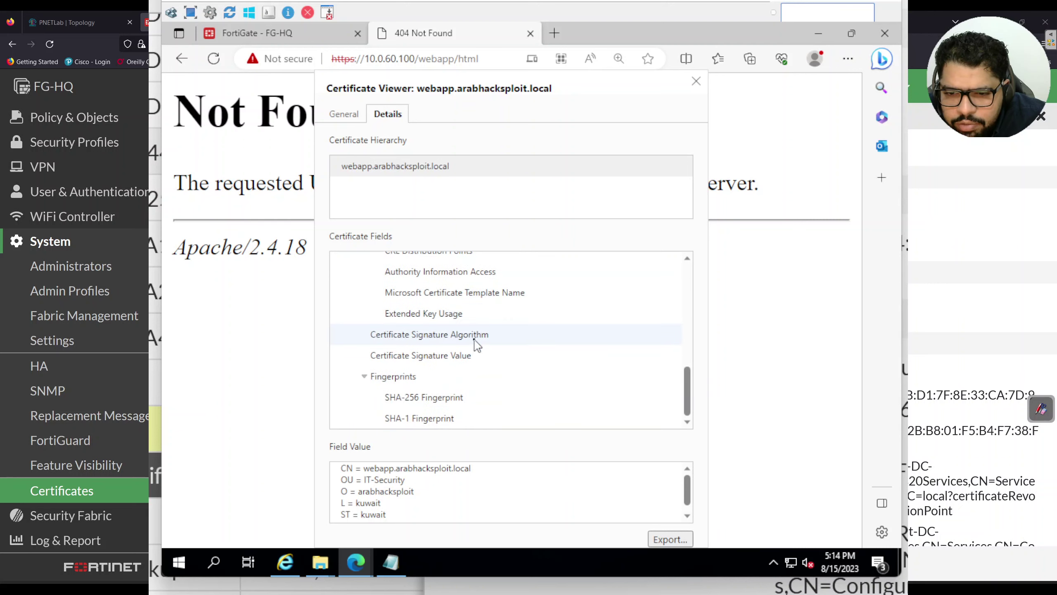
pyautogui.scroll(10, 478, 345)
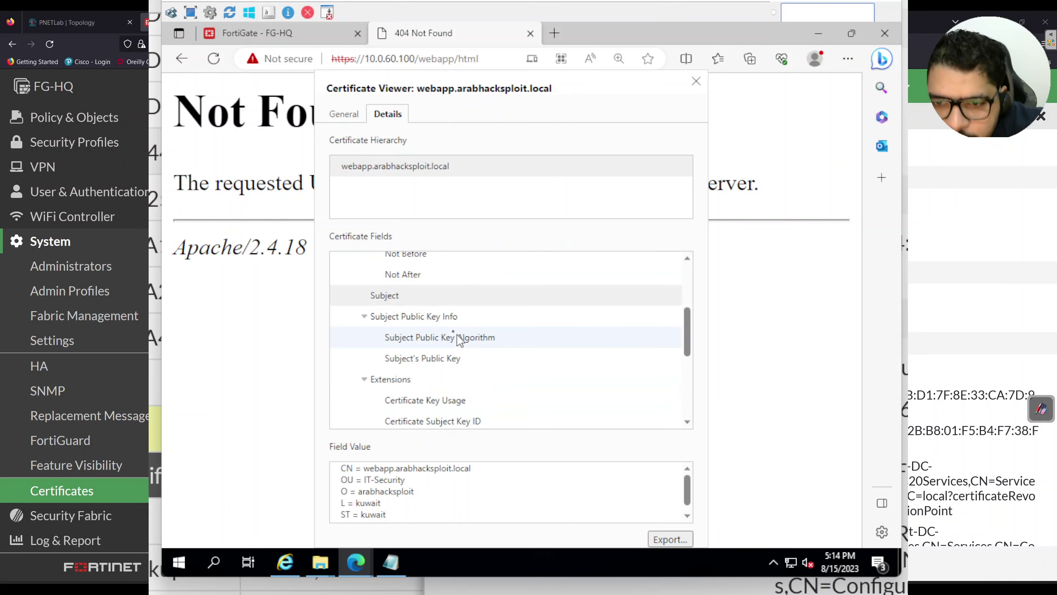
# Inspect the Subject Public Key Info: the key algorithm and the public key modulus
pyautogui.click(428, 320)
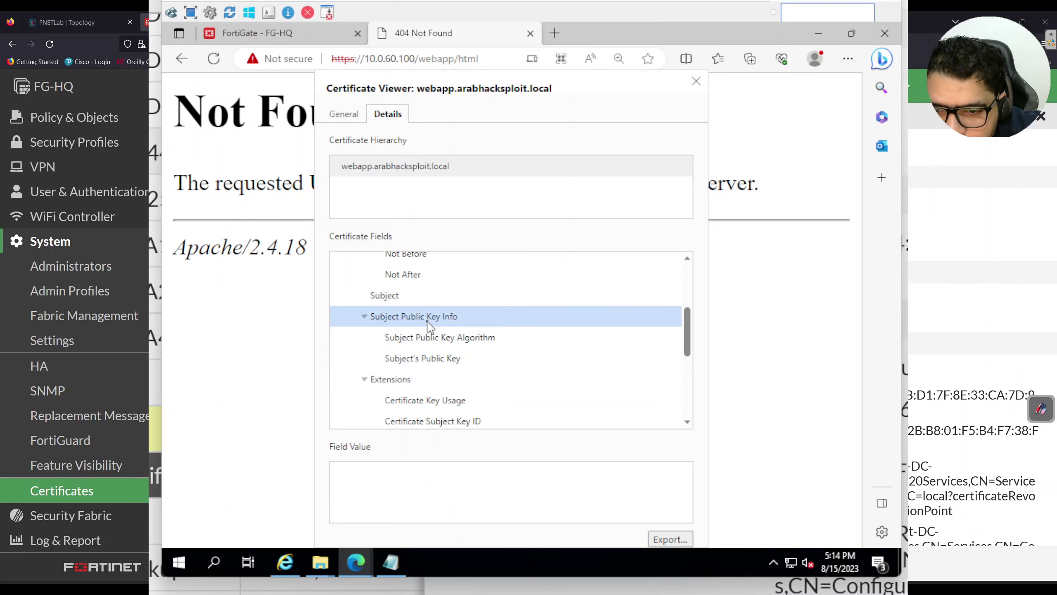
pyautogui.click(429, 338)
pyautogui.click(426, 362)
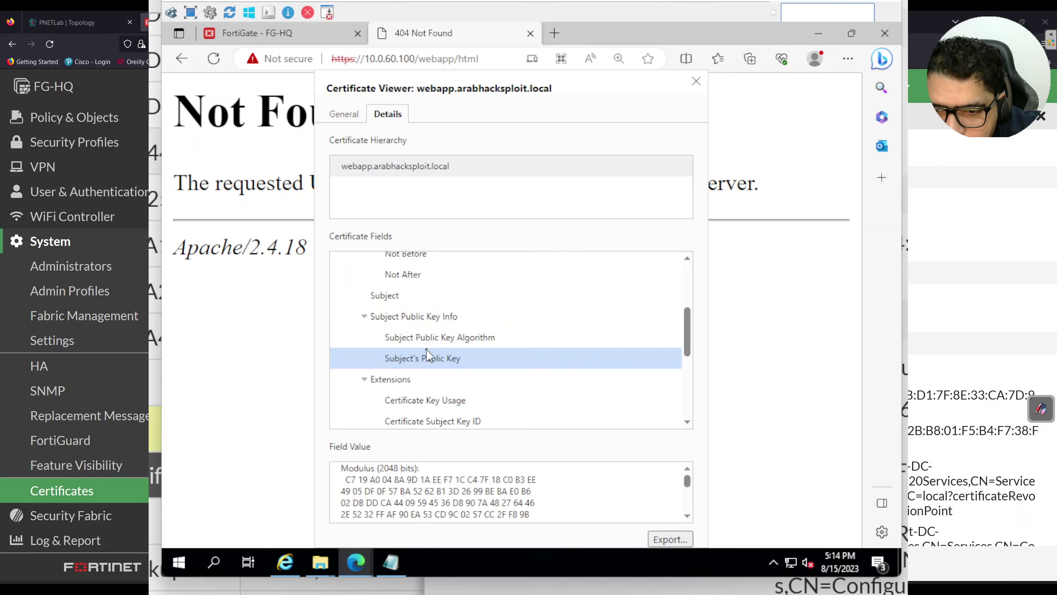
pyautogui.scroll(3, 427, 358)
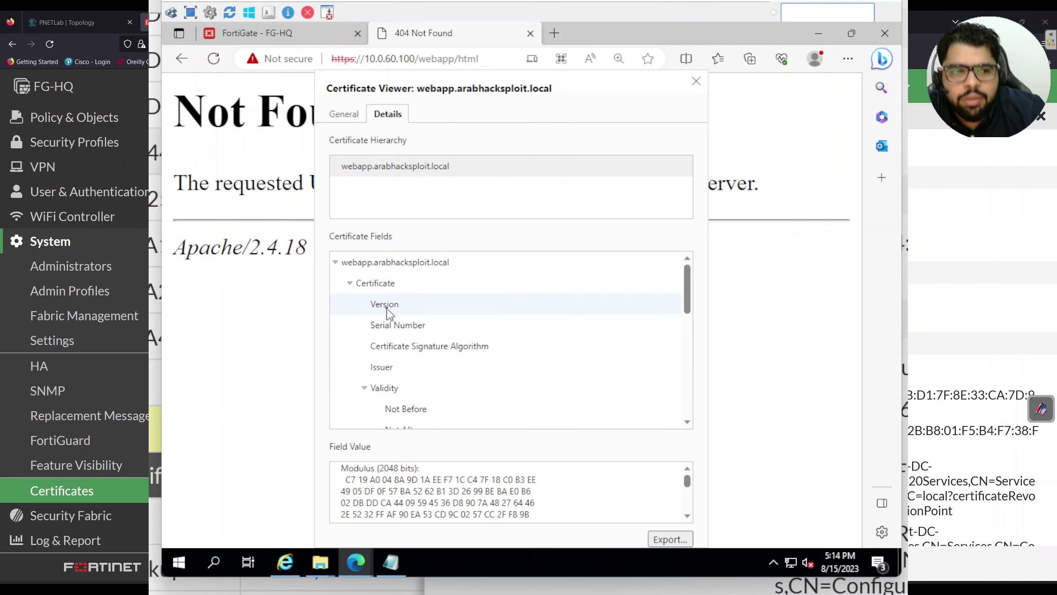
# Review the version, serial number, signature algorithm, issuer, validity and subject fields
pyautogui.click(393, 284)
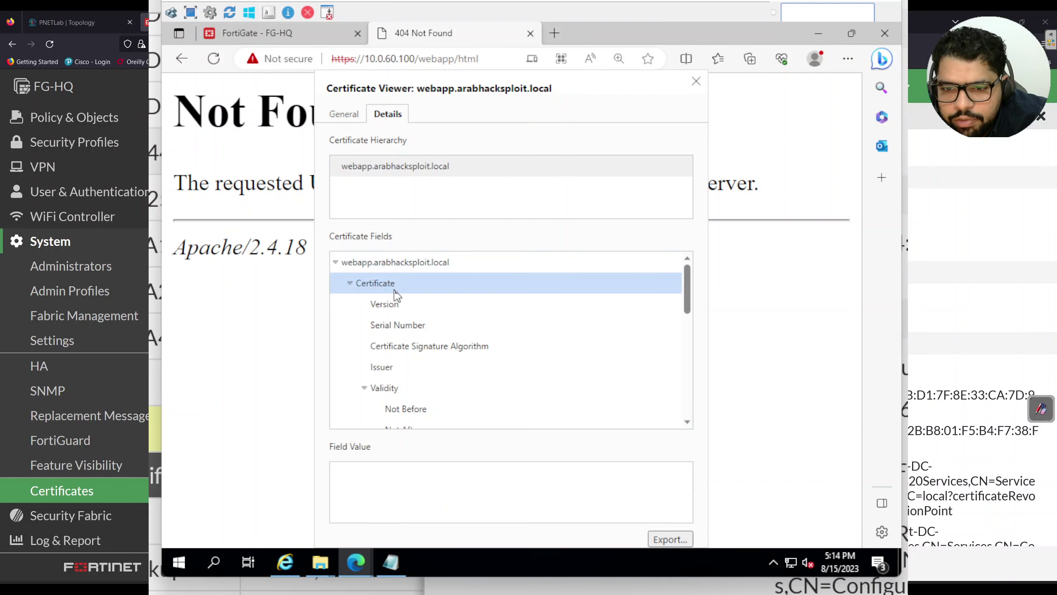
pyautogui.click(396, 303)
pyautogui.click(399, 327)
pyautogui.click(413, 347)
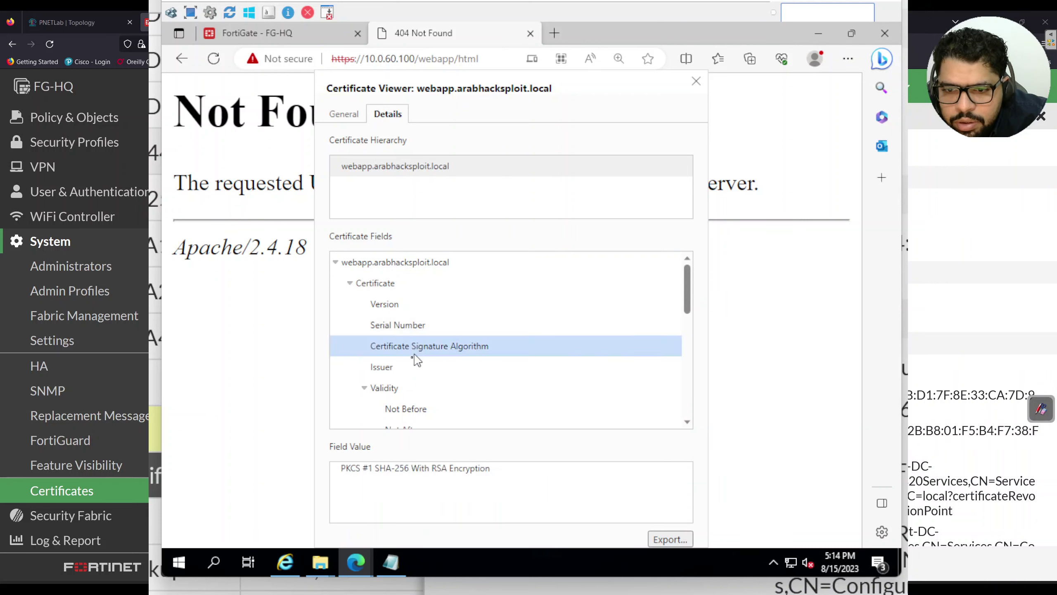
pyautogui.click(401, 369)
pyautogui.click(401, 389)
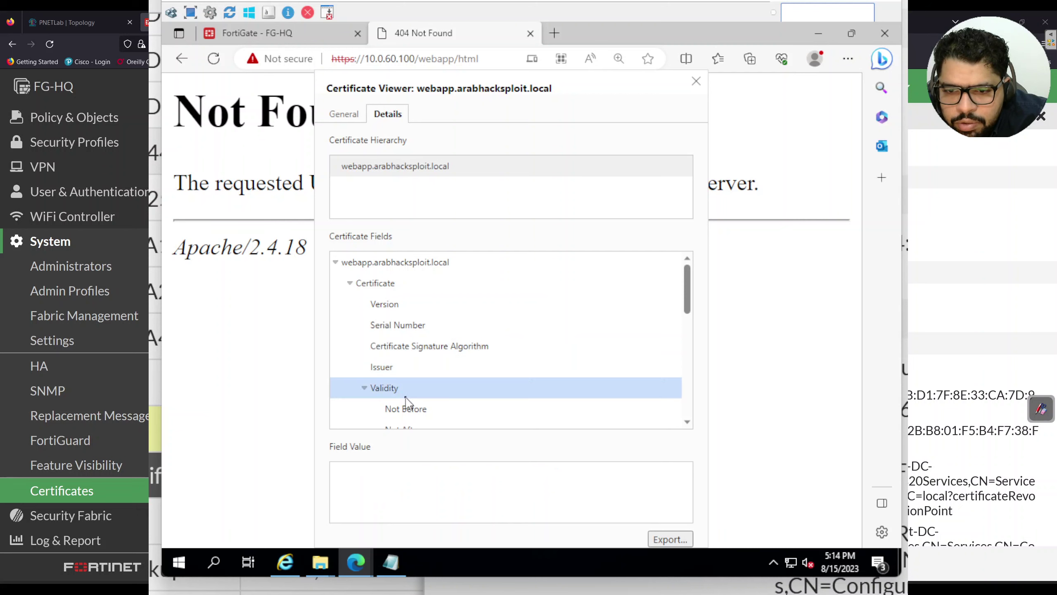
pyautogui.scroll(-2, 402, 389)
pyautogui.click(402, 373)
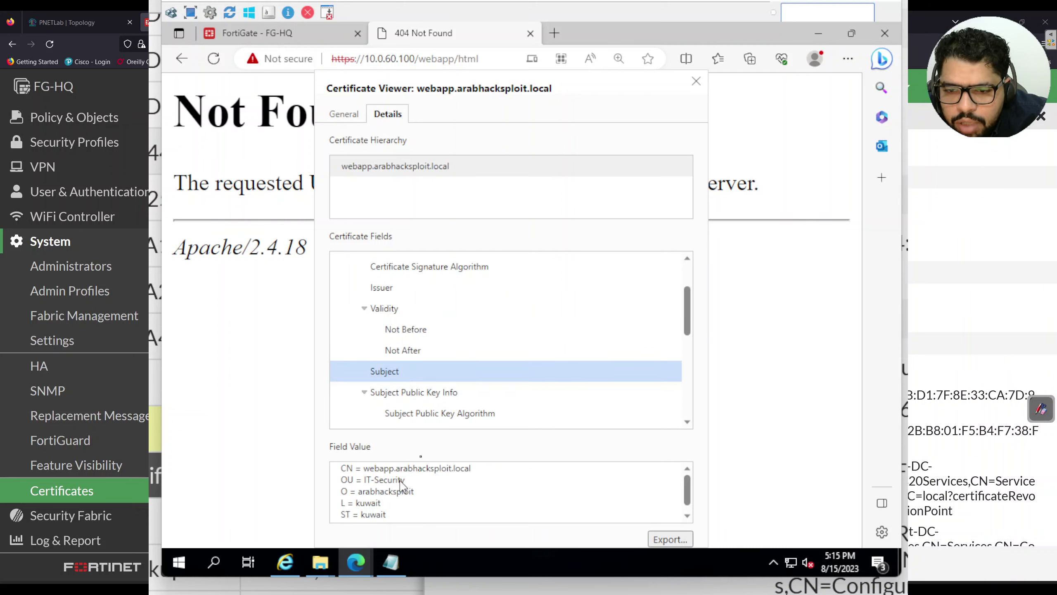
# Read Key Usage, Subject Key ID, Authority Key ID, CRL Distribution Points and Authority Information Access
pyautogui.scroll(-2, 445, 385)
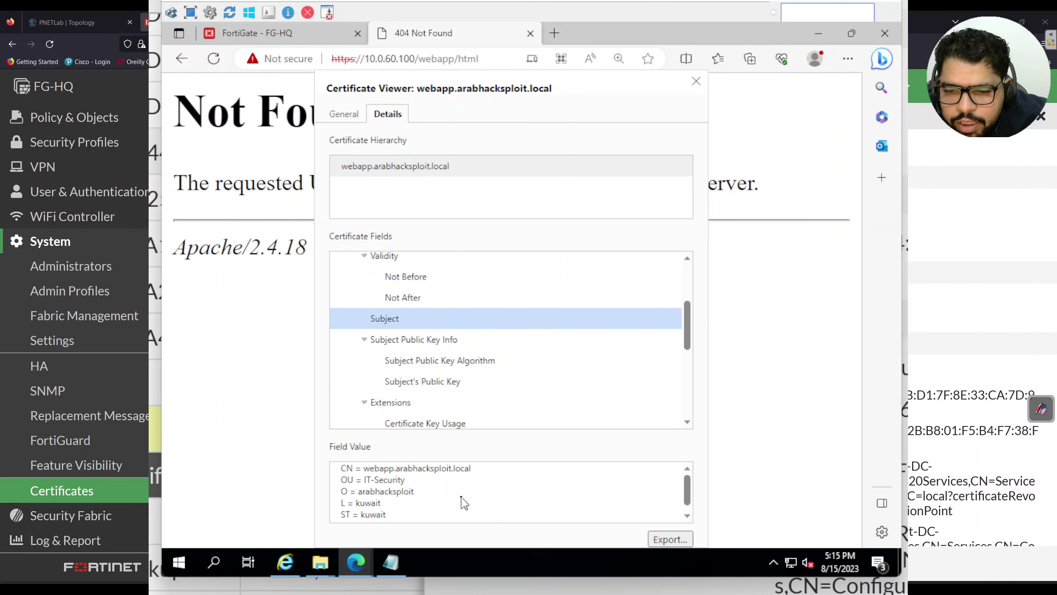
pyautogui.scroll(-2, 430, 377)
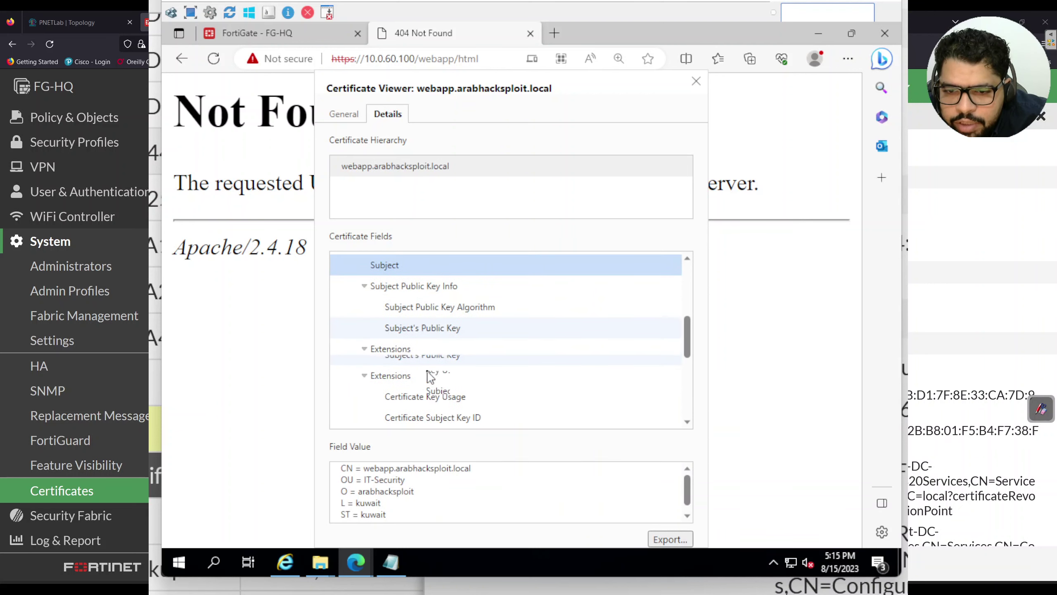
pyautogui.click(430, 375)
pyautogui.scroll(-1, 431, 373)
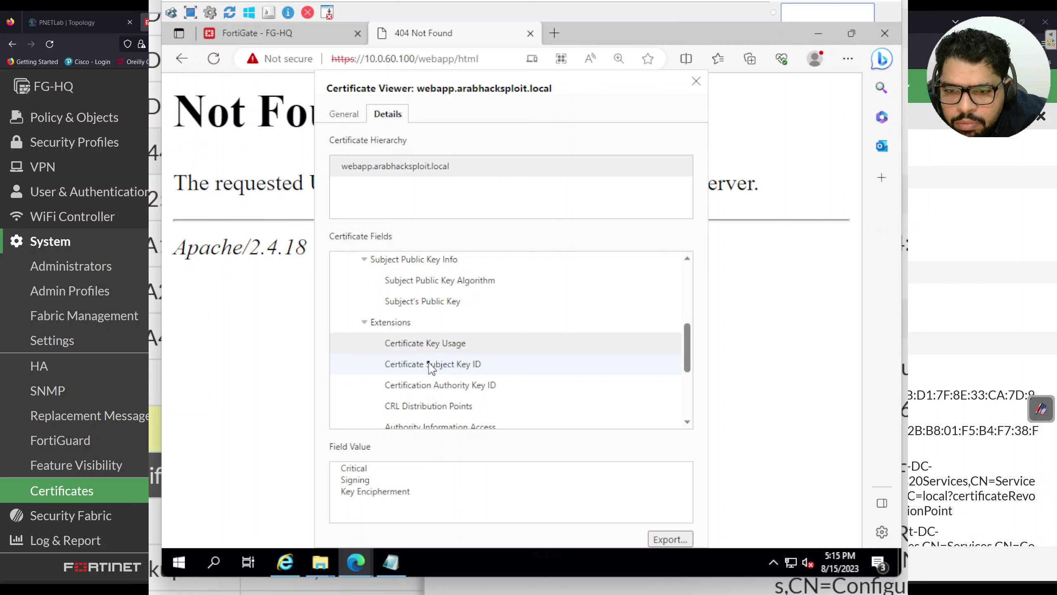
pyautogui.click(430, 366)
pyautogui.click(433, 385)
pyautogui.scroll(-1, 437, 385)
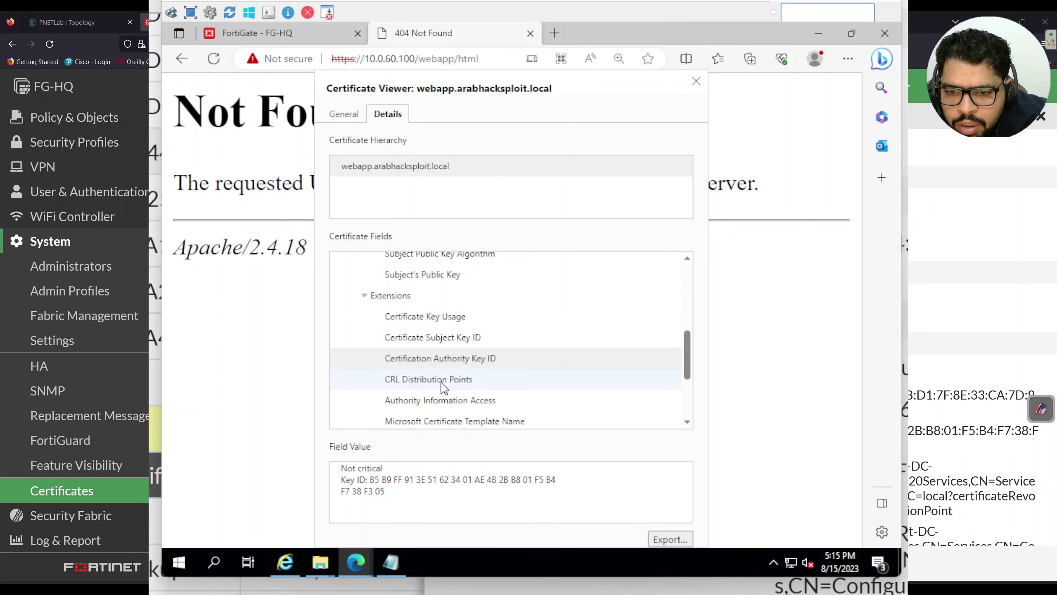
pyautogui.click(442, 384)
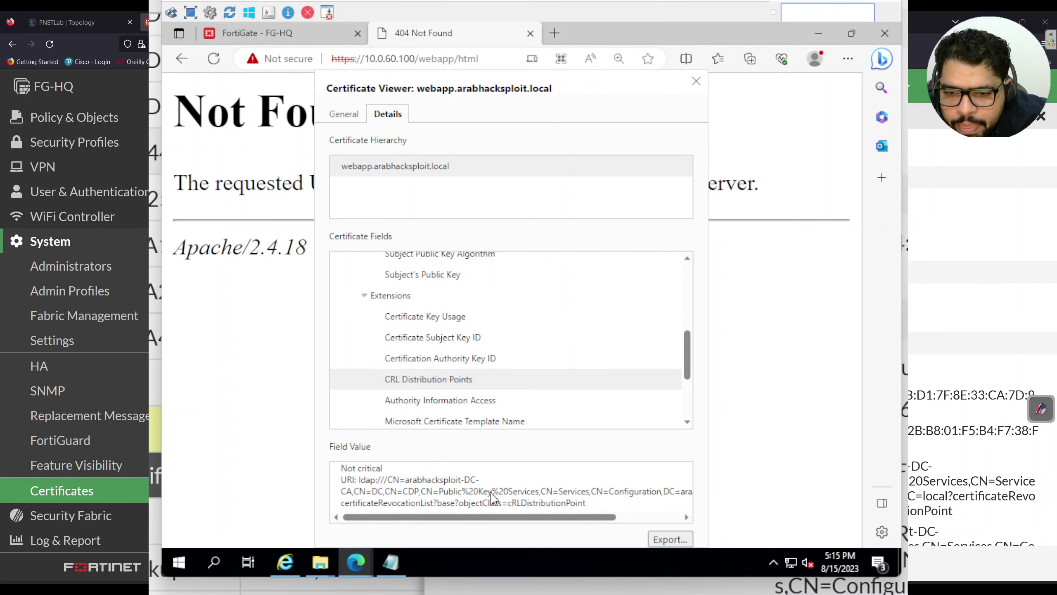
pyautogui.click(474, 401)
# Read the template name, Extended Key Usage, signature value, and SHA-256 and SHA-1 fingerprints
pyautogui.scroll(-2, 475, 404)
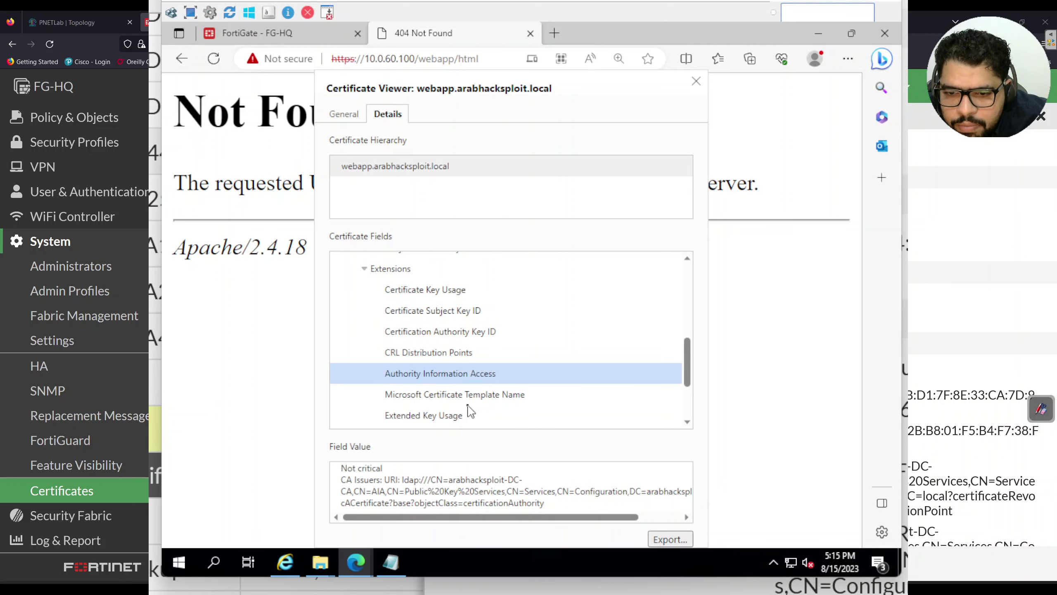
pyautogui.click(474, 369)
pyautogui.scroll(-1, 475, 373)
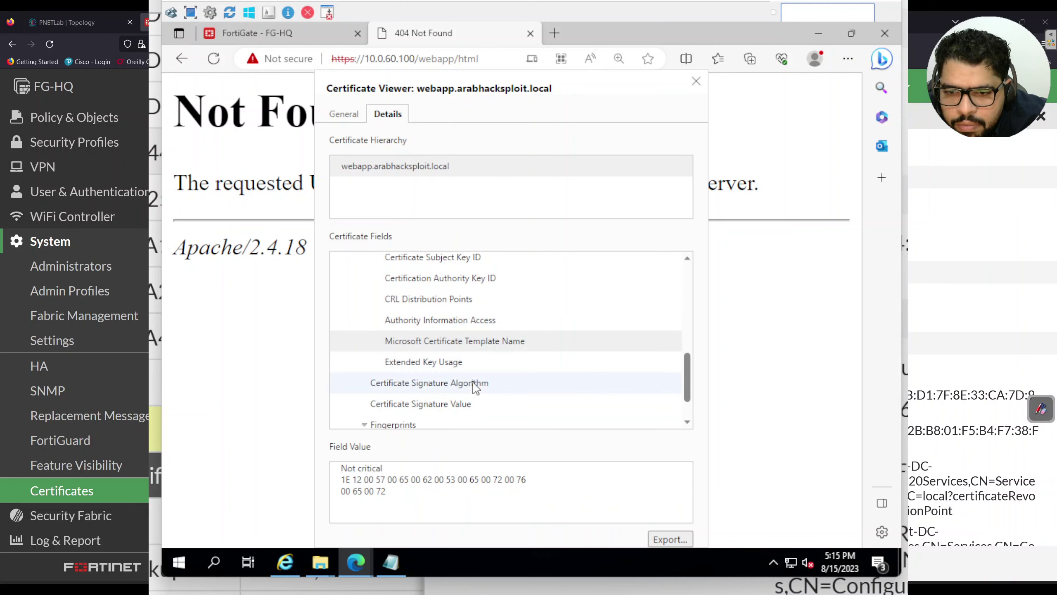
pyautogui.click(473, 368)
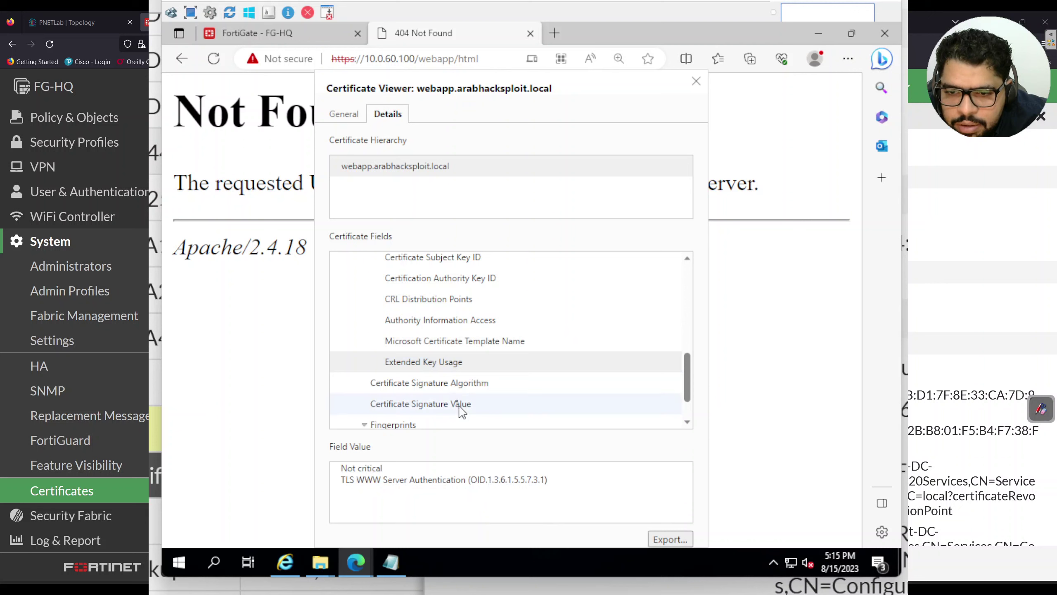
pyautogui.click(456, 386)
pyautogui.click(456, 404)
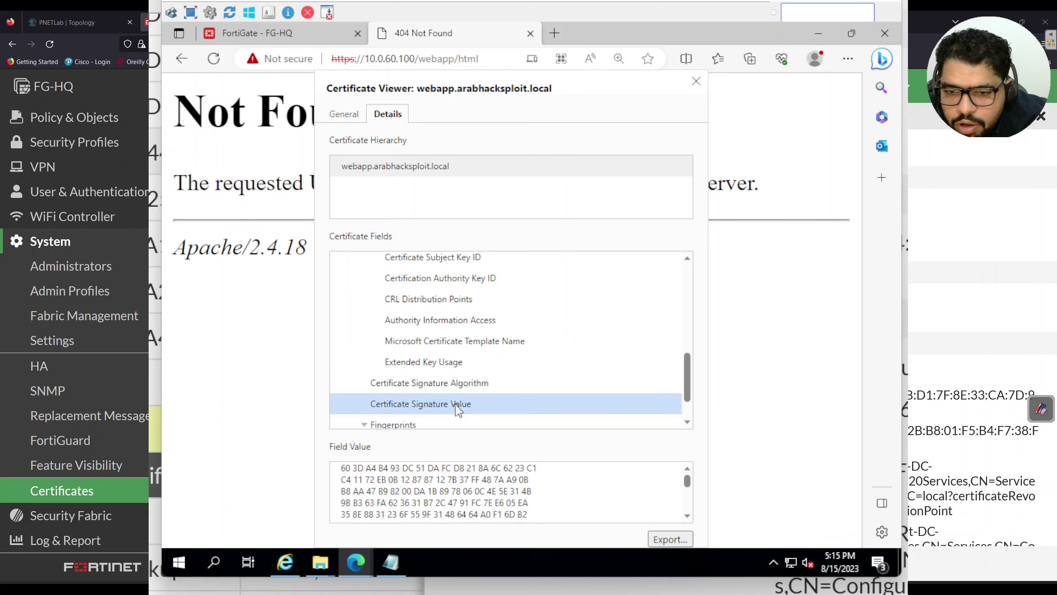
pyautogui.scroll(-2, 456, 406)
pyautogui.click(413, 398)
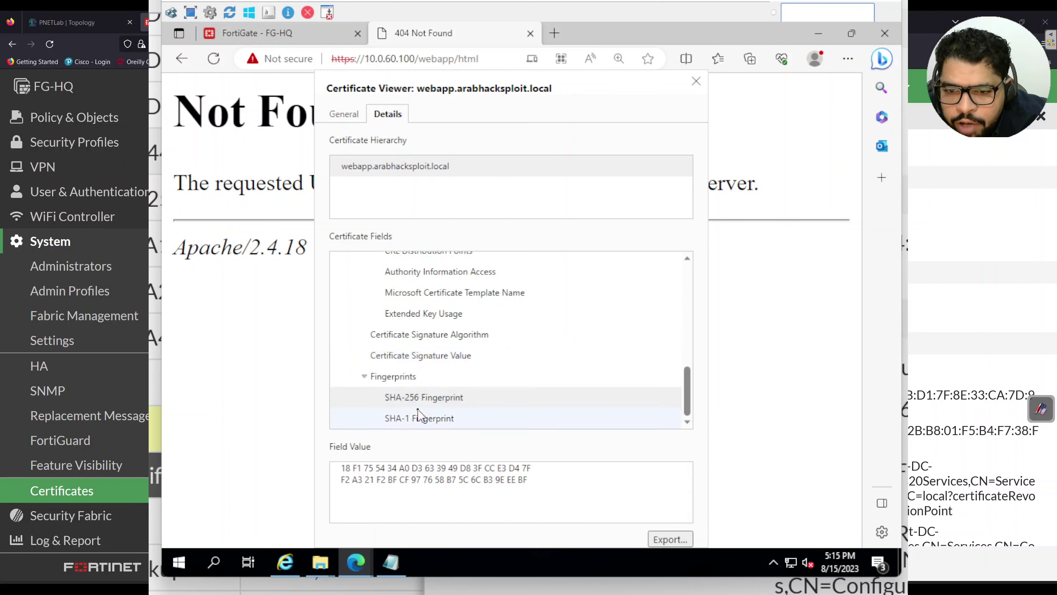
pyautogui.click(430, 416)
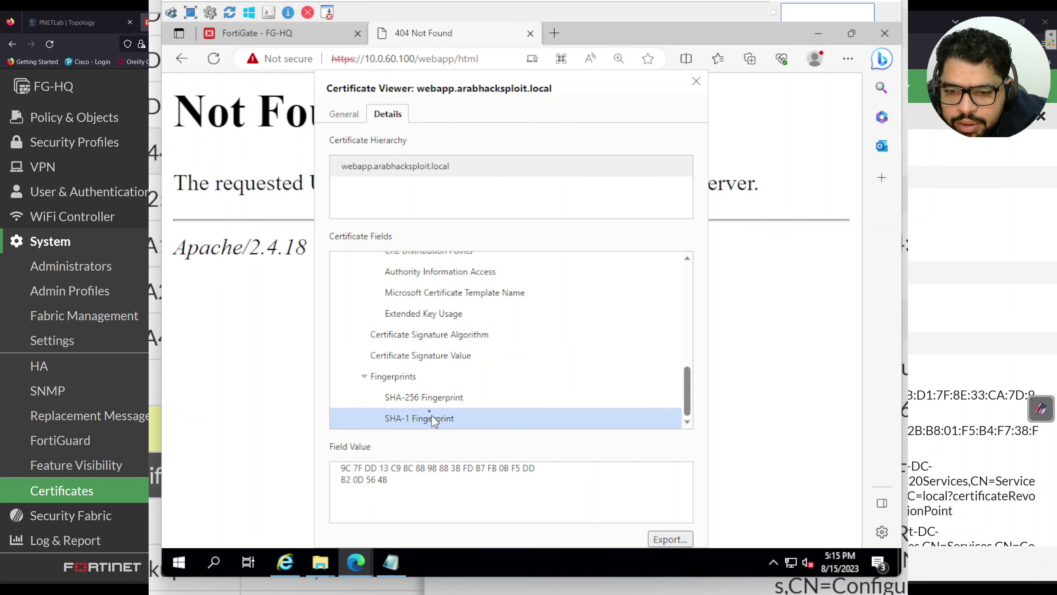
pyautogui.click(224, 560)
# Launch DNS Manager and open DC > Forward Lookup Zones > arabhacksploit.local's record actions
pyautogui.write('dn')
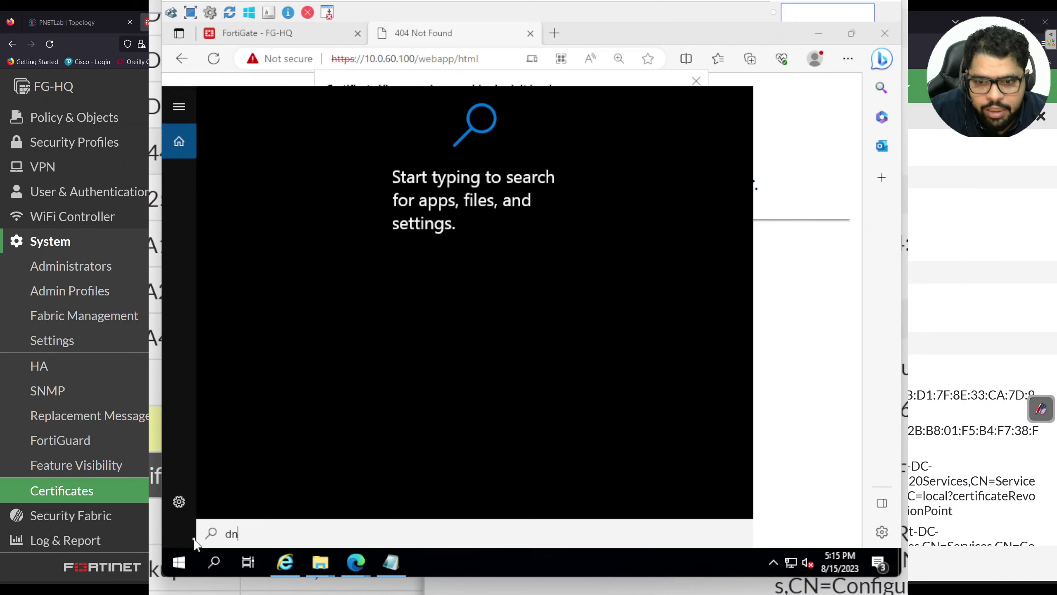
pyautogui.write('s')
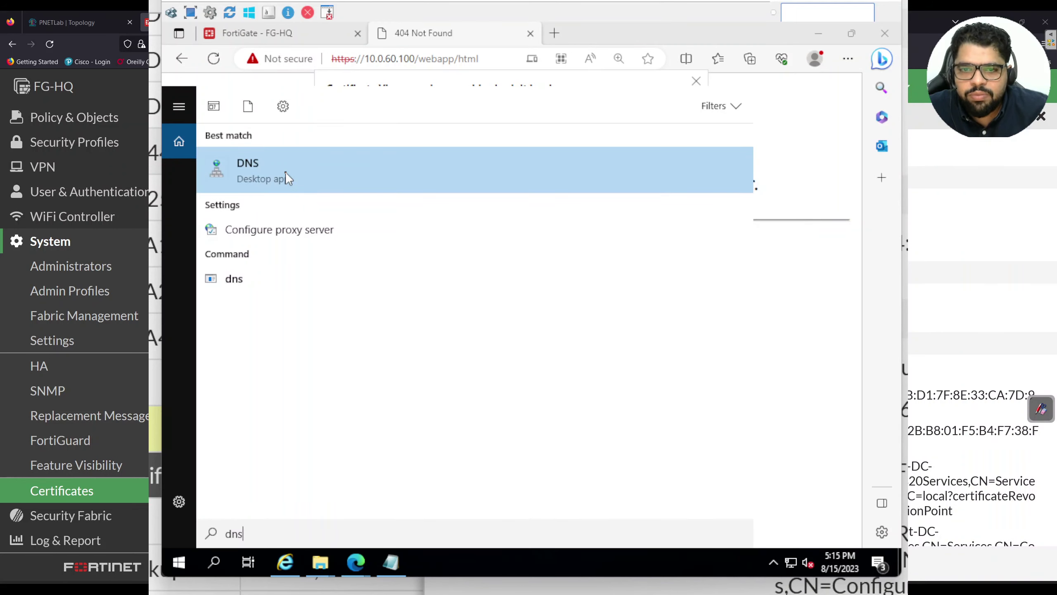
pyautogui.click(286, 173)
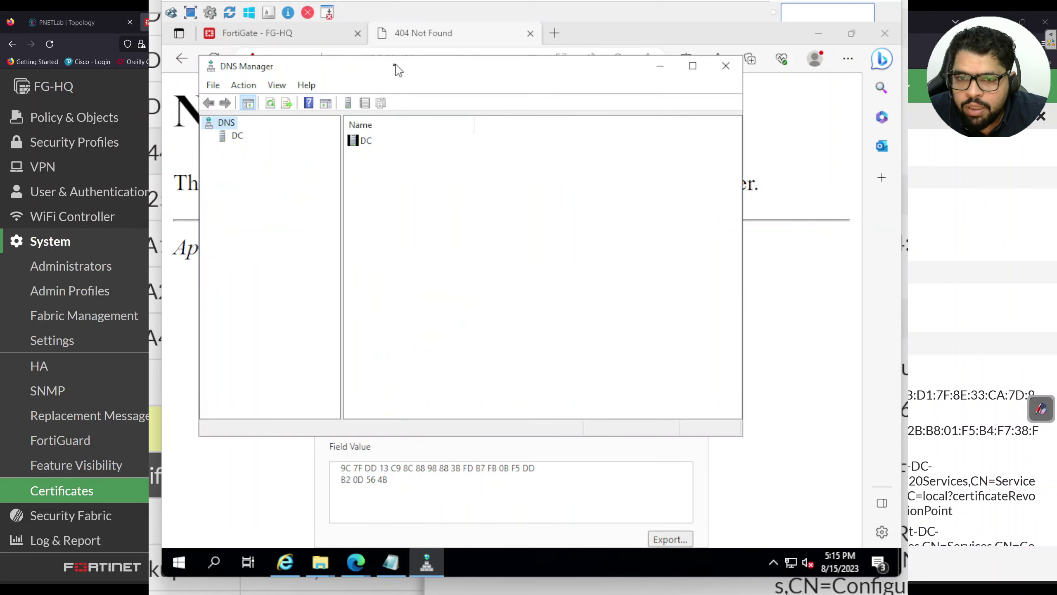
pyautogui.click(239, 138)
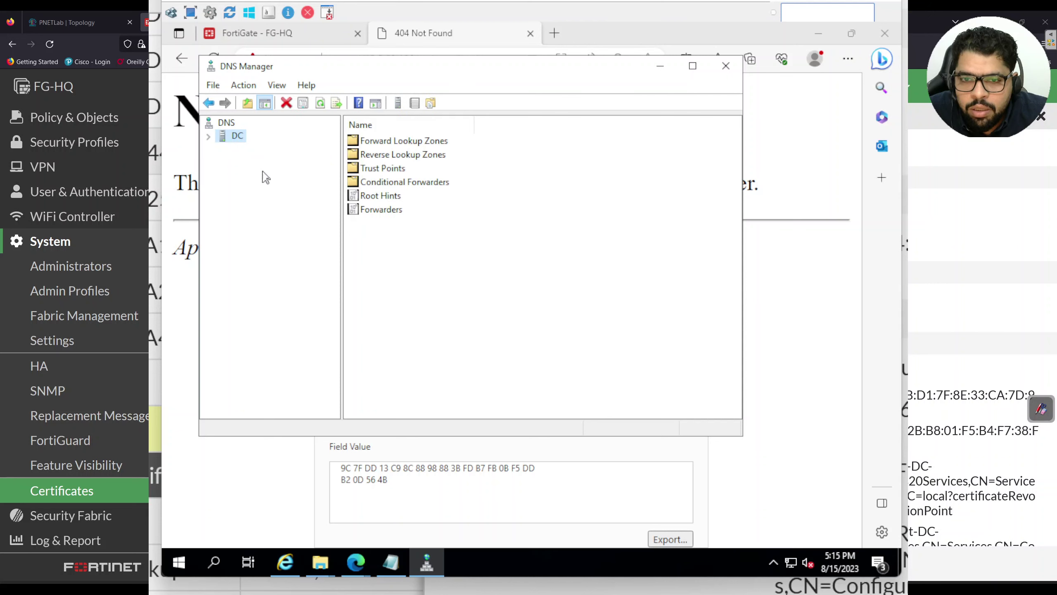
pyautogui.click(394, 141)
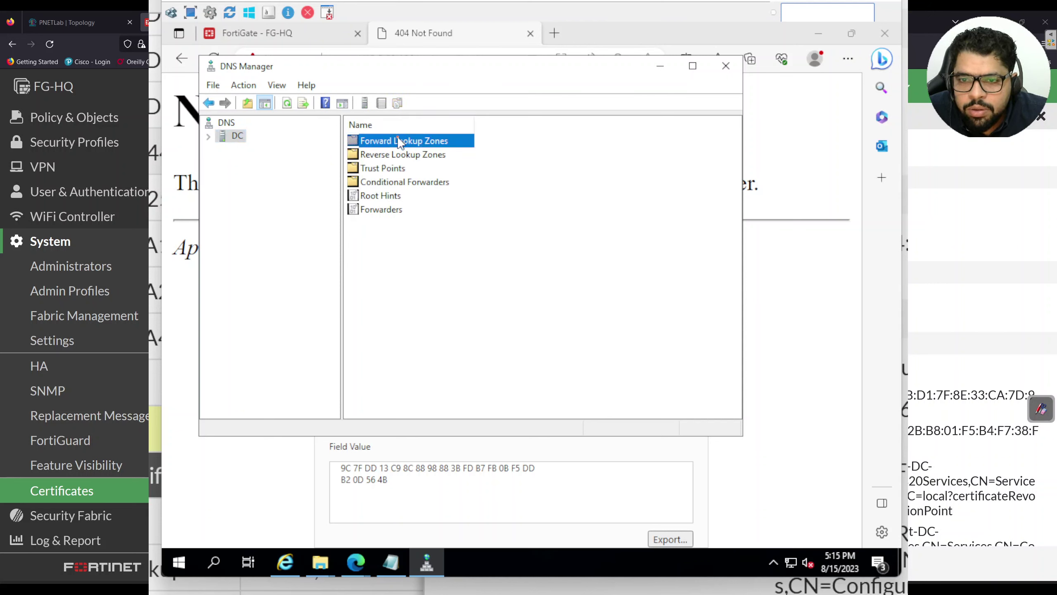
pyautogui.doubleClick(399, 141)
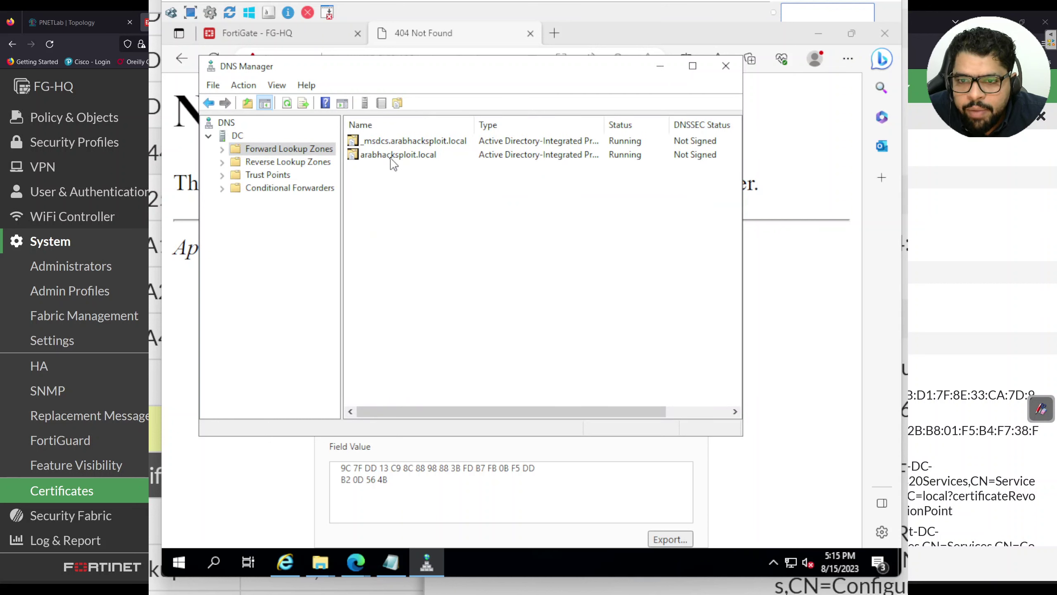
pyautogui.doubleClick(392, 155)
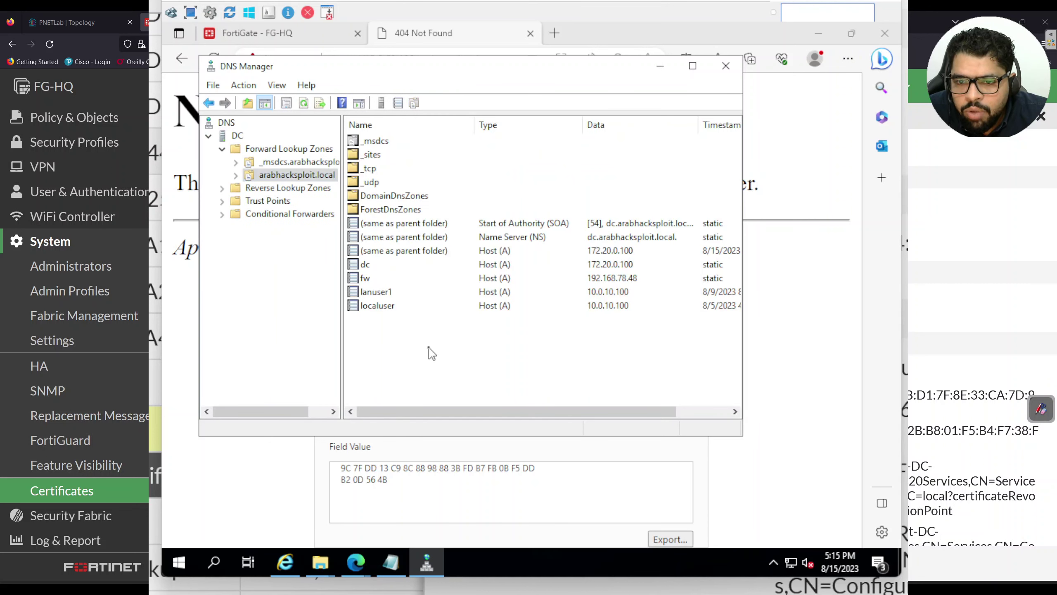
pyautogui.rightClick(429, 347)
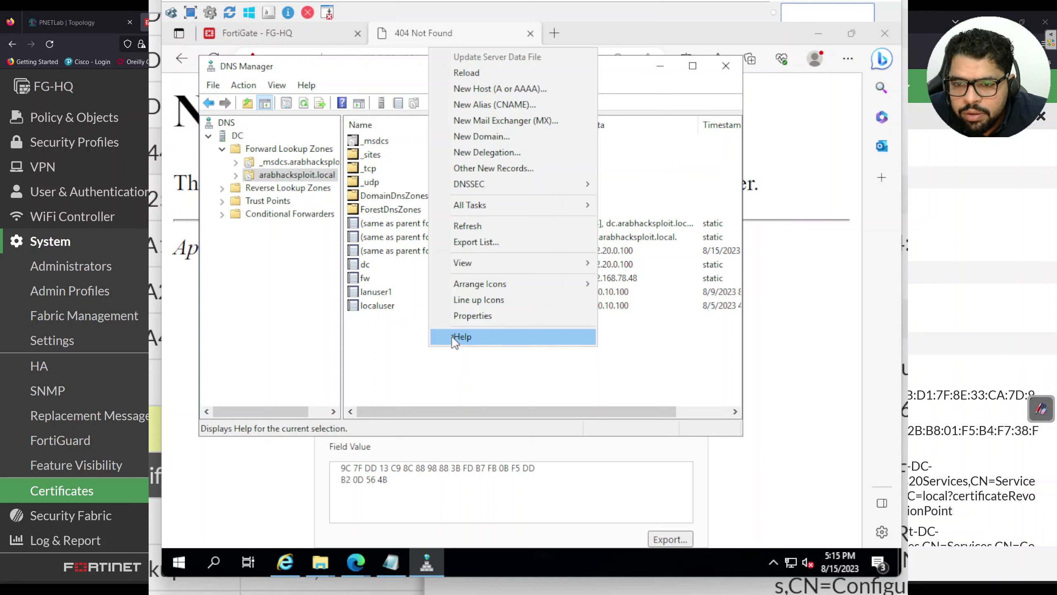
# Add host record 'webapp' at 10.0.60.100, accept the PTR warning, and check the new entry
pyautogui.click(478, 88)
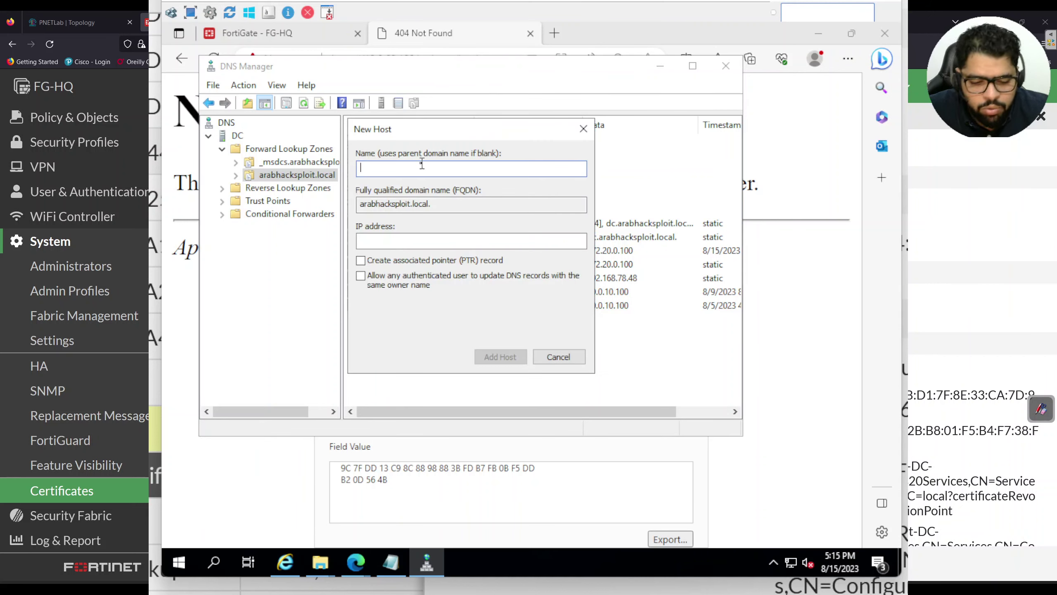
pyautogui.write('webapp')
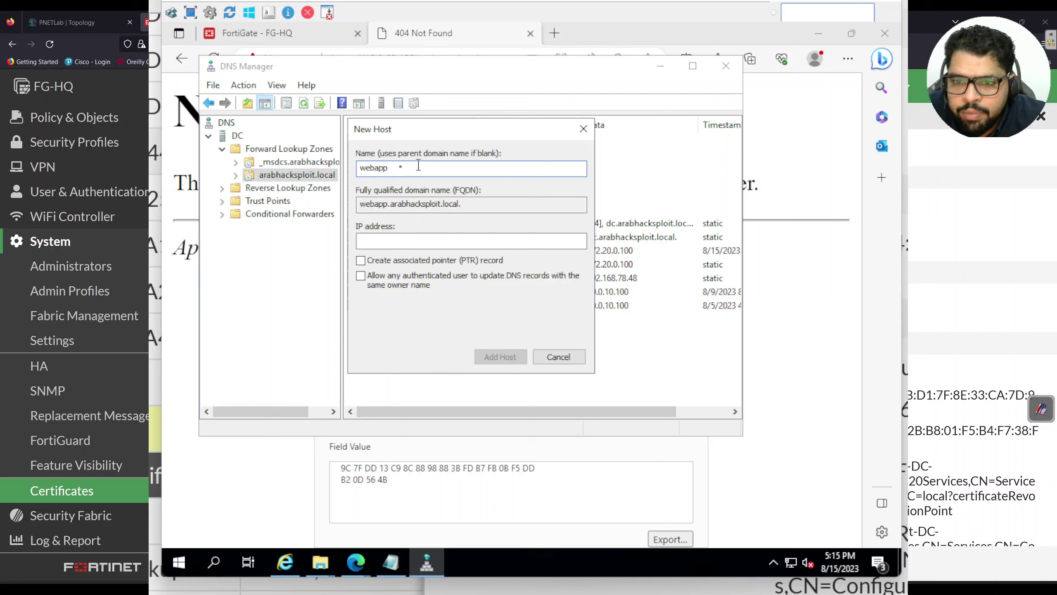
pyautogui.click(409, 242)
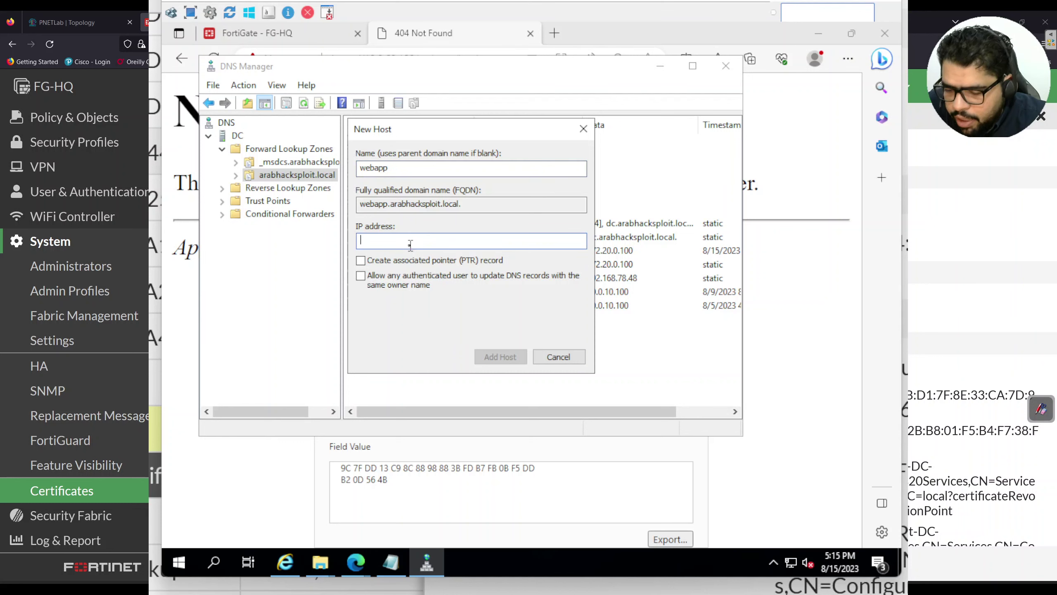
pyautogui.write('10.0.60')
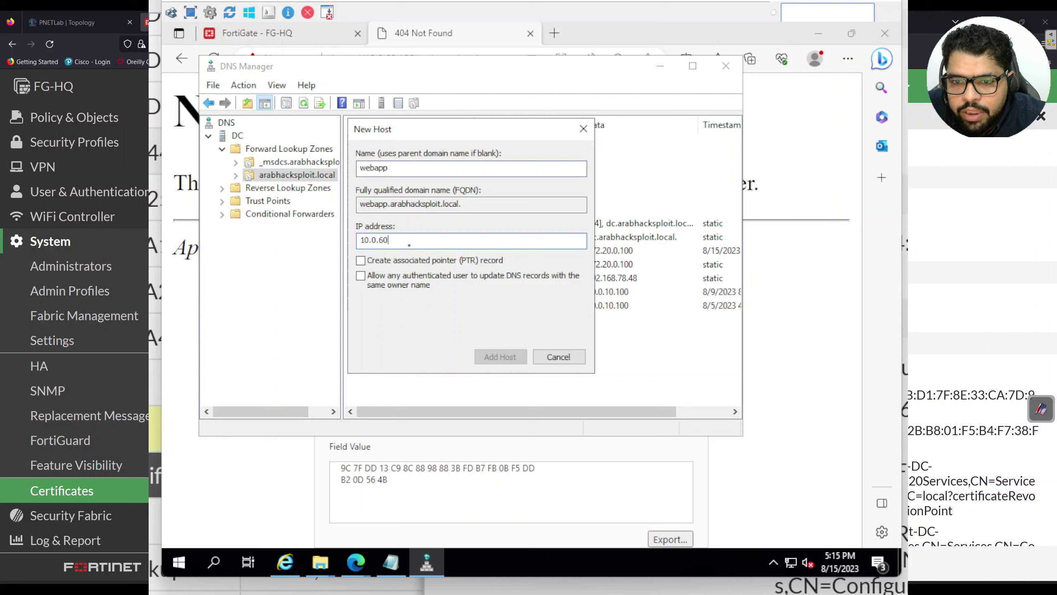
pyautogui.write('.100')
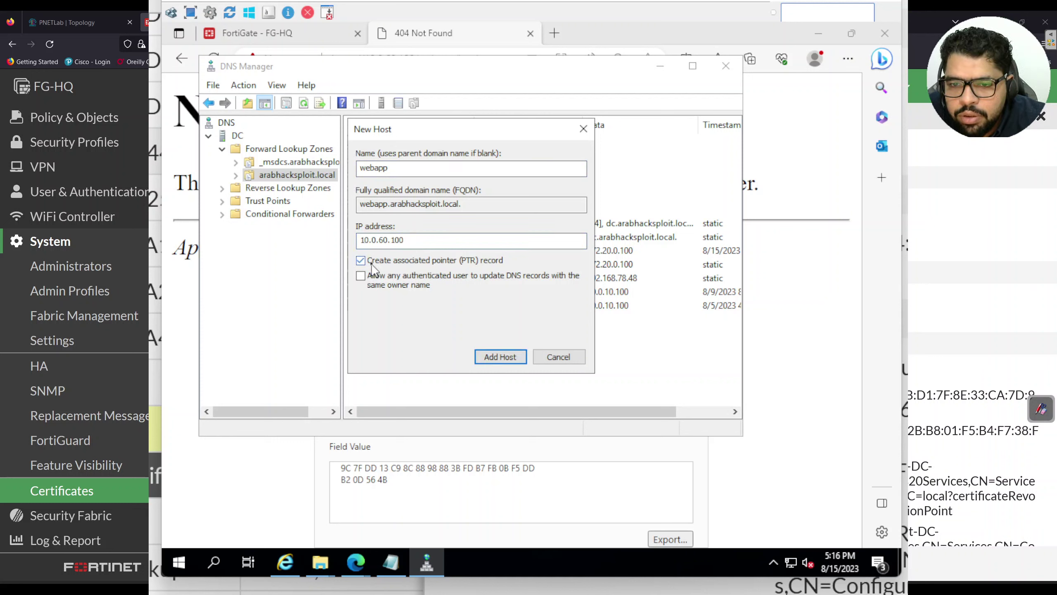
pyautogui.click(500, 357)
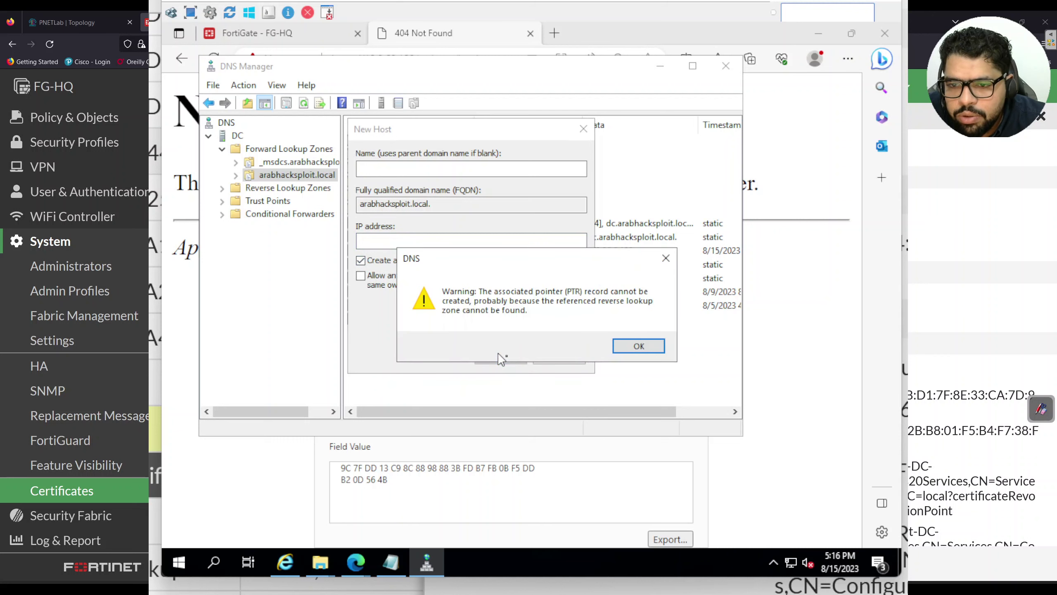
pyautogui.click(627, 347)
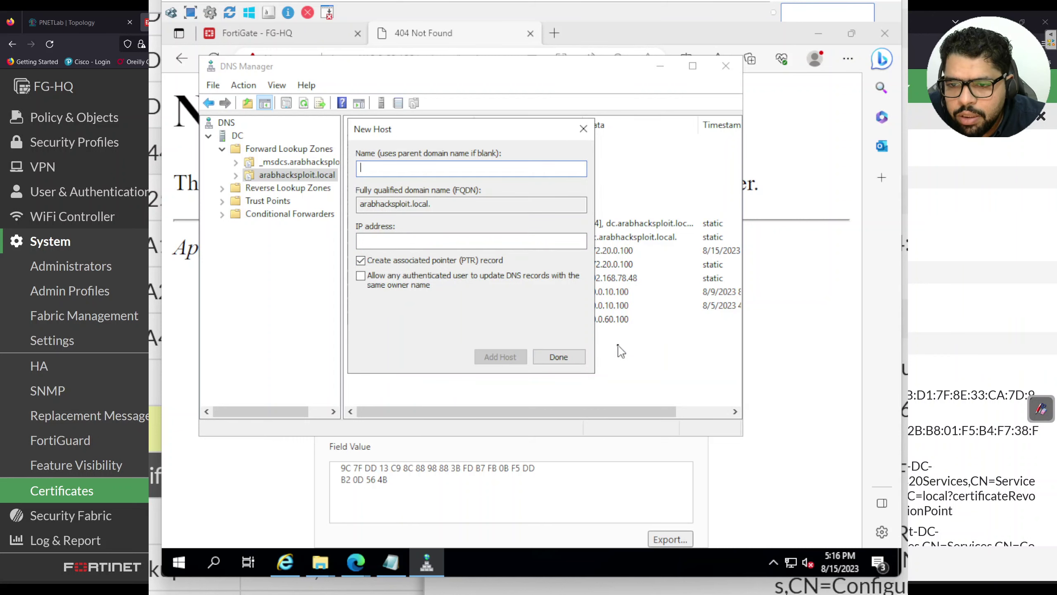
pyautogui.click(557, 357)
pyautogui.click(437, 321)
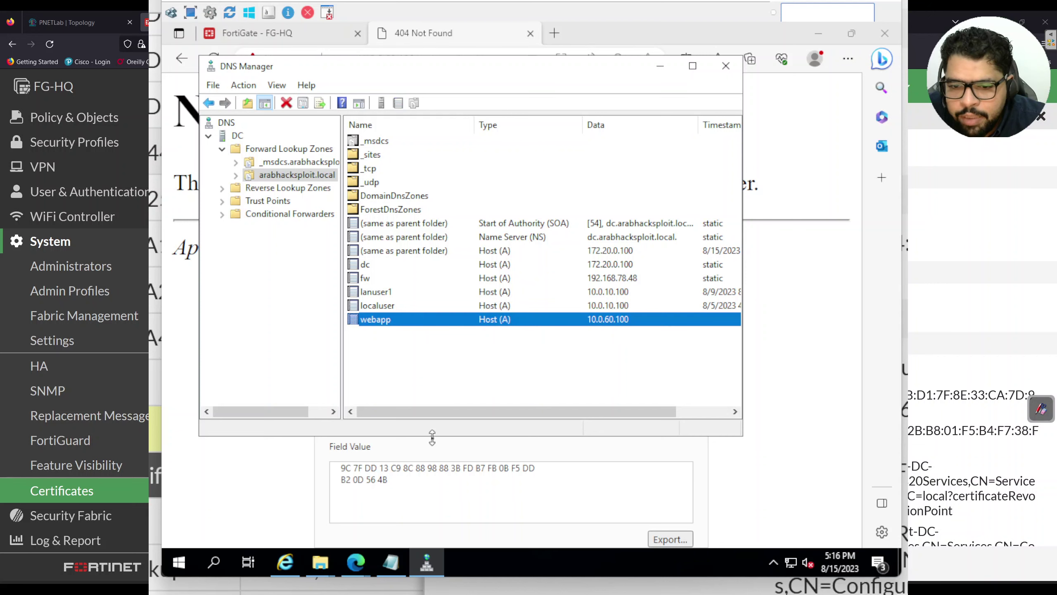
# Ping webapp from Command Prompt to confirm it resolves to 10.0.60.100, then stop and minimize it
pyautogui.click(217, 569)
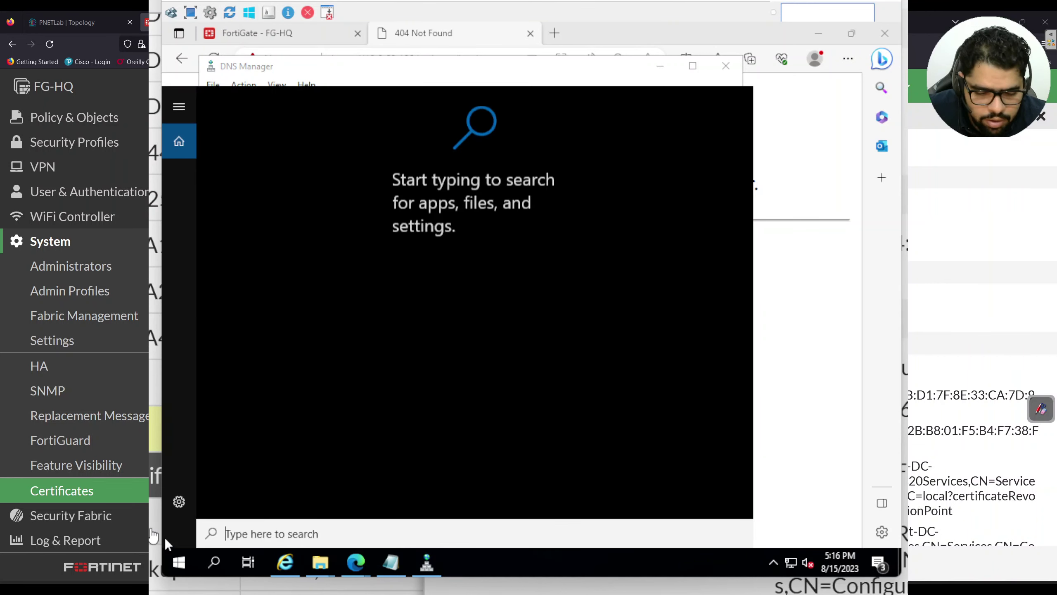
pyautogui.write('cmd')
pyautogui.press('Return')
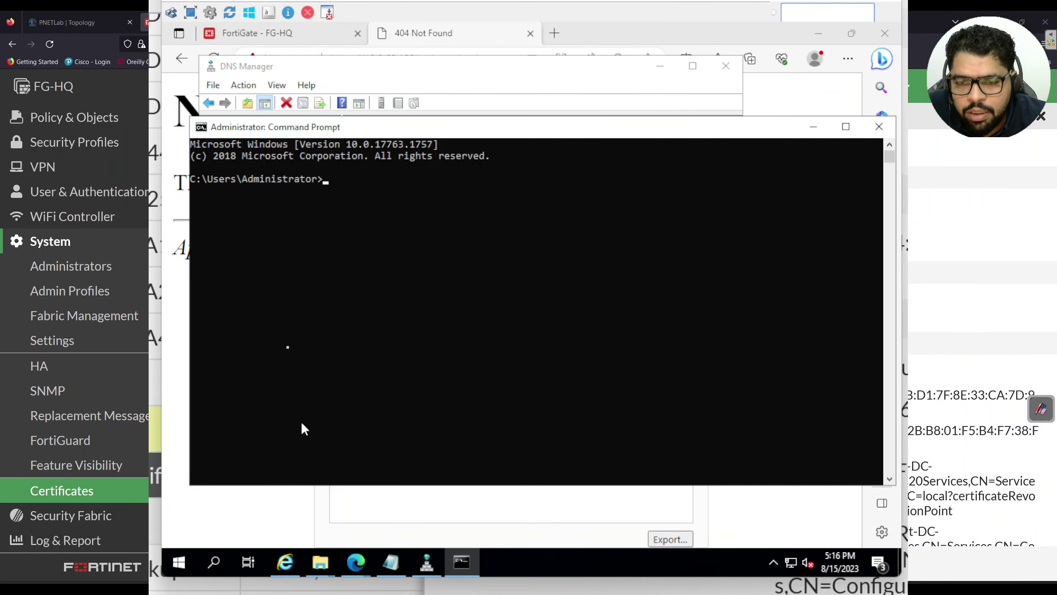
pyautogui.write('ping webapp')
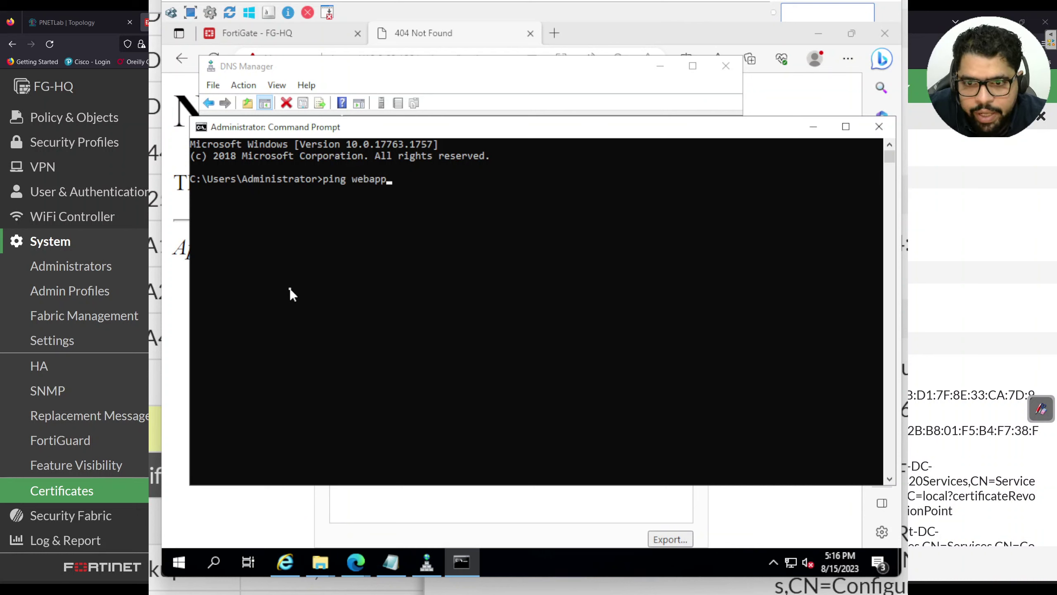
pyautogui.press('Return')
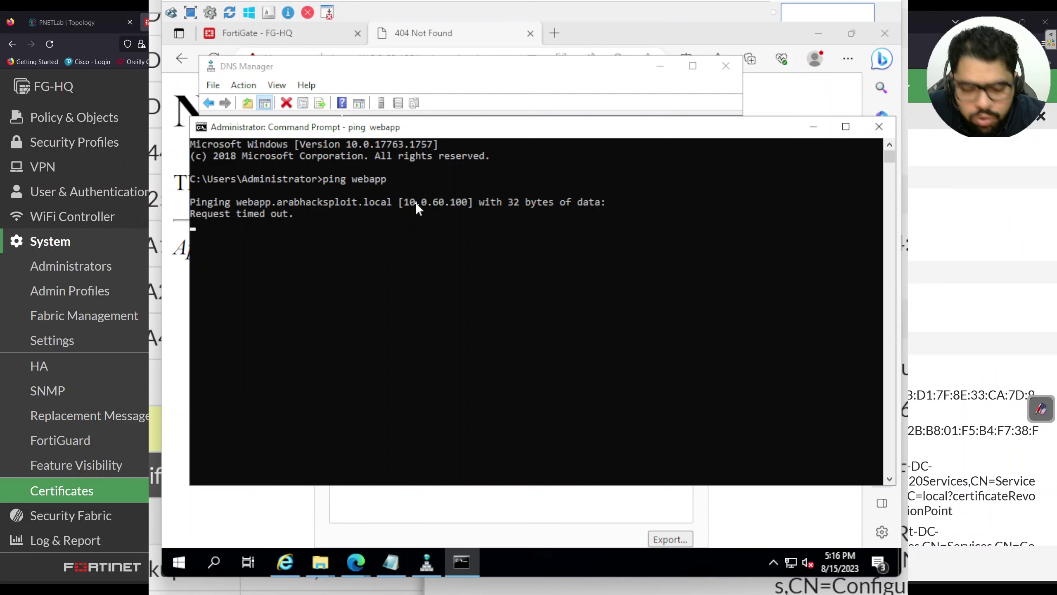
pyautogui.hotkey('ctrl', 'c')
pyautogui.click(814, 127)
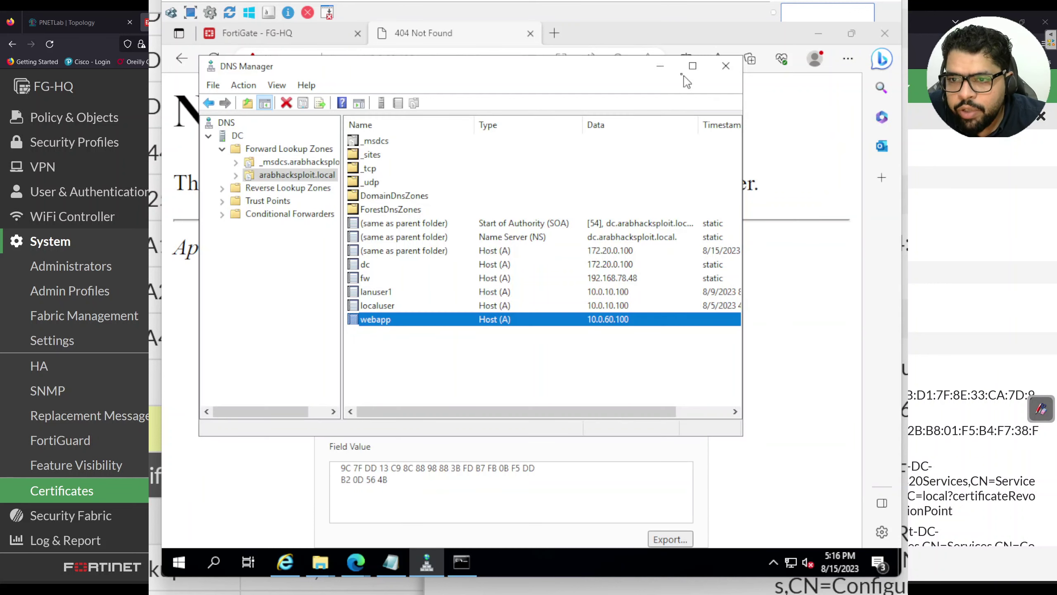
pyautogui.click(660, 67)
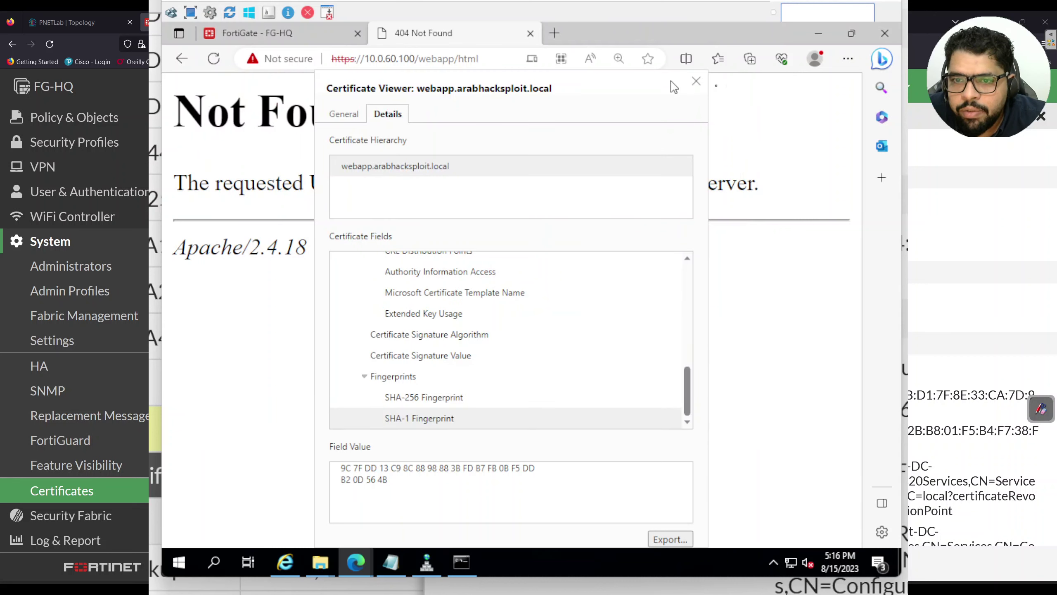
pyautogui.click(848, 58)
pyautogui.click(764, 130)
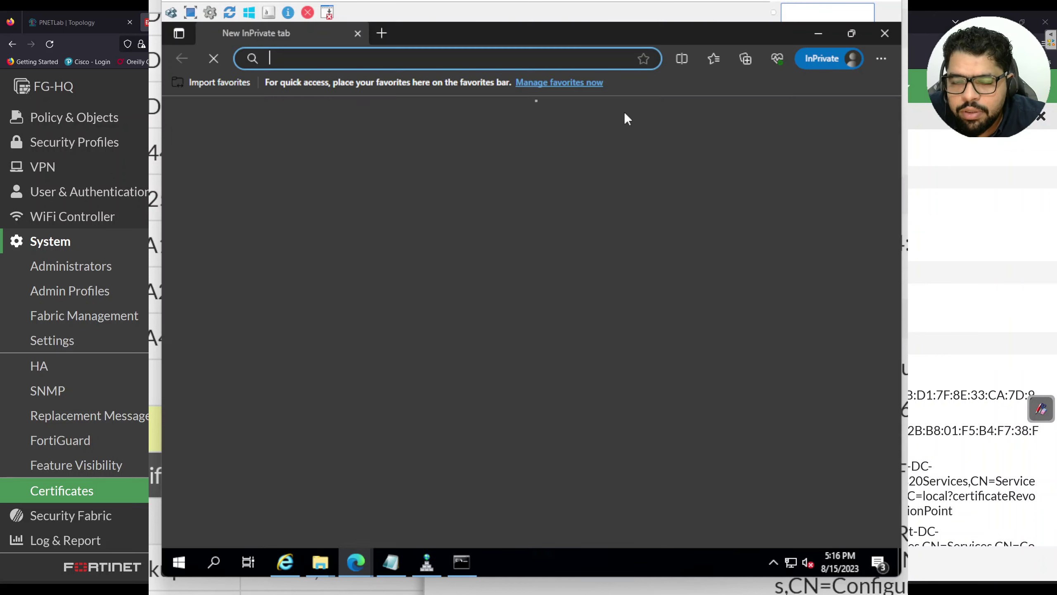
pyautogui.write('https:/')
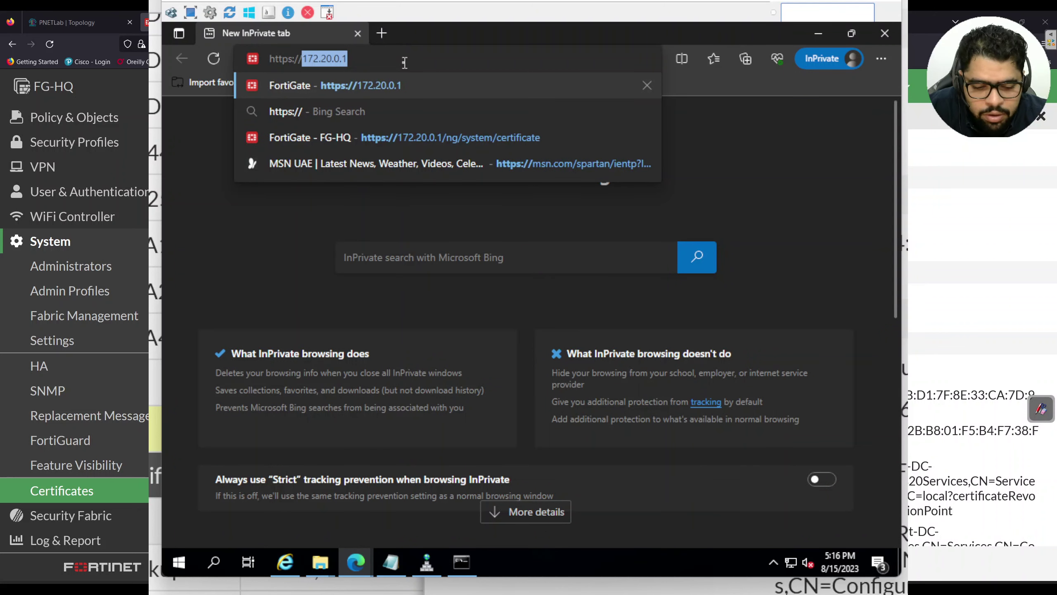
pyautogui.write('/webapp')
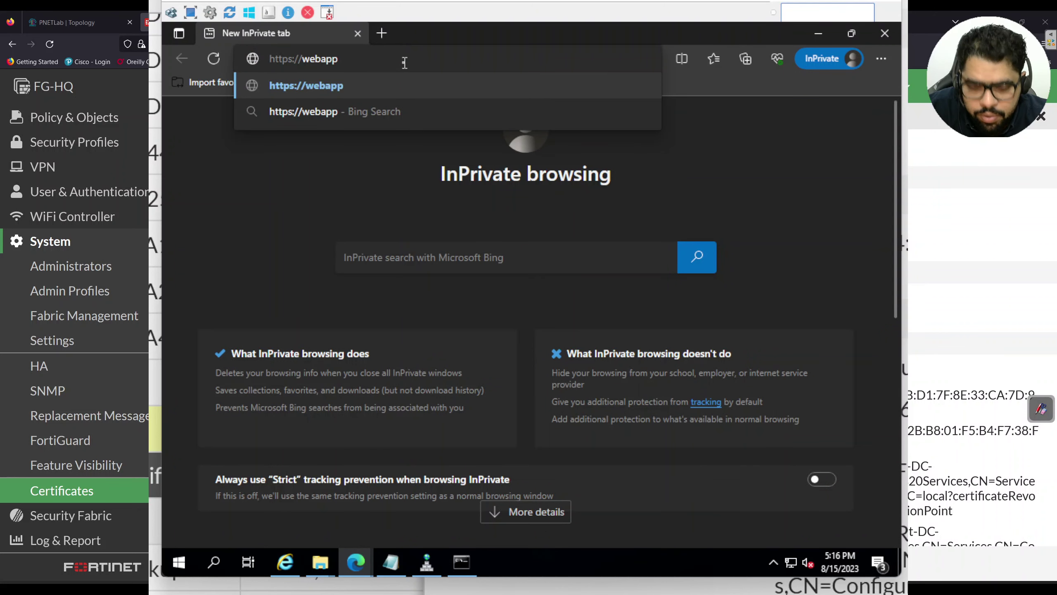
pyautogui.write('.arabhacks')
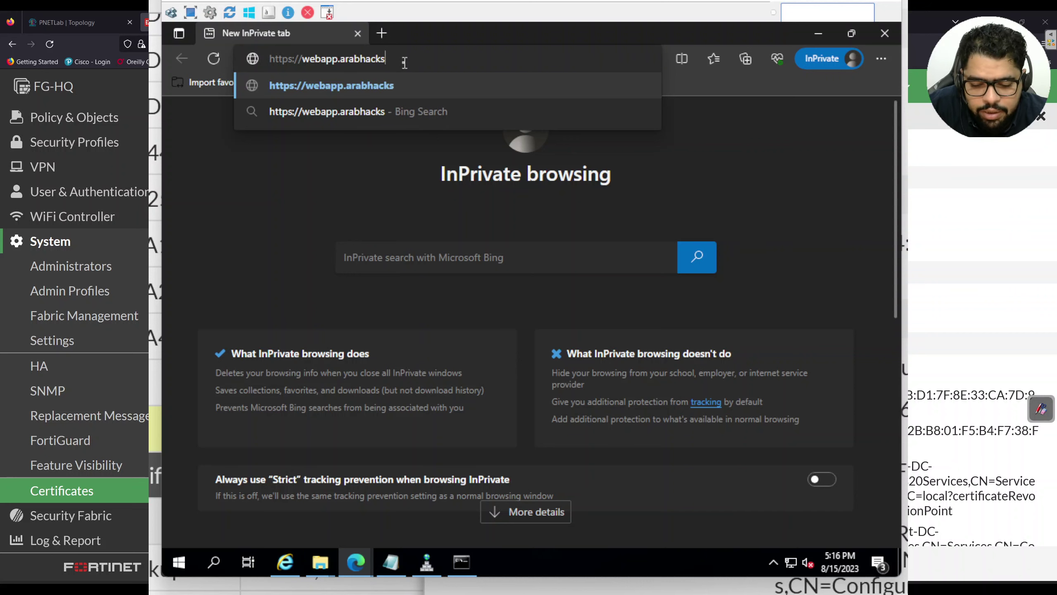
pyautogui.write('ploit.local')
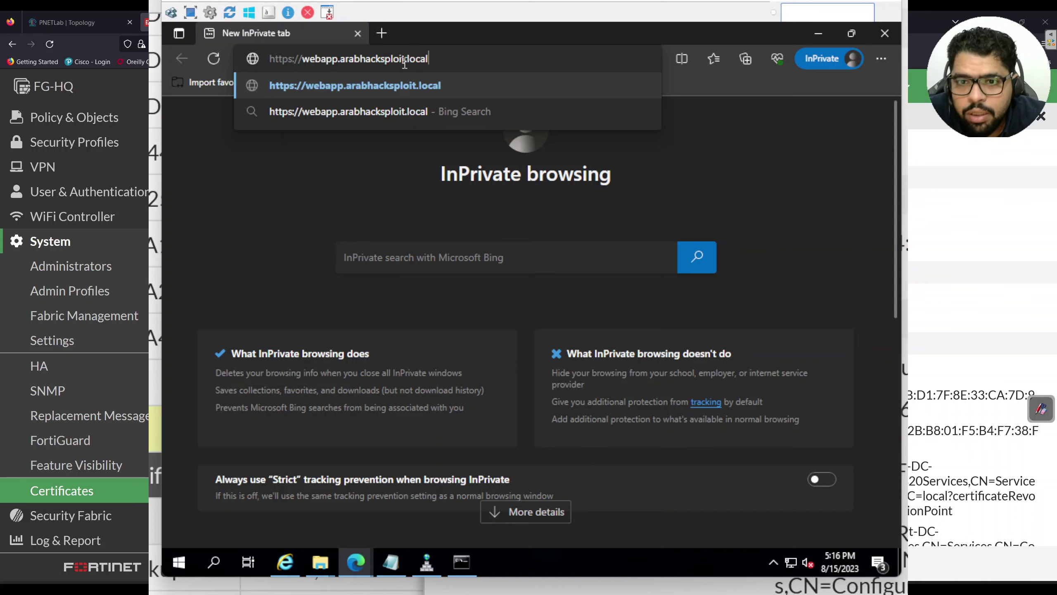
pyautogui.press('Return')
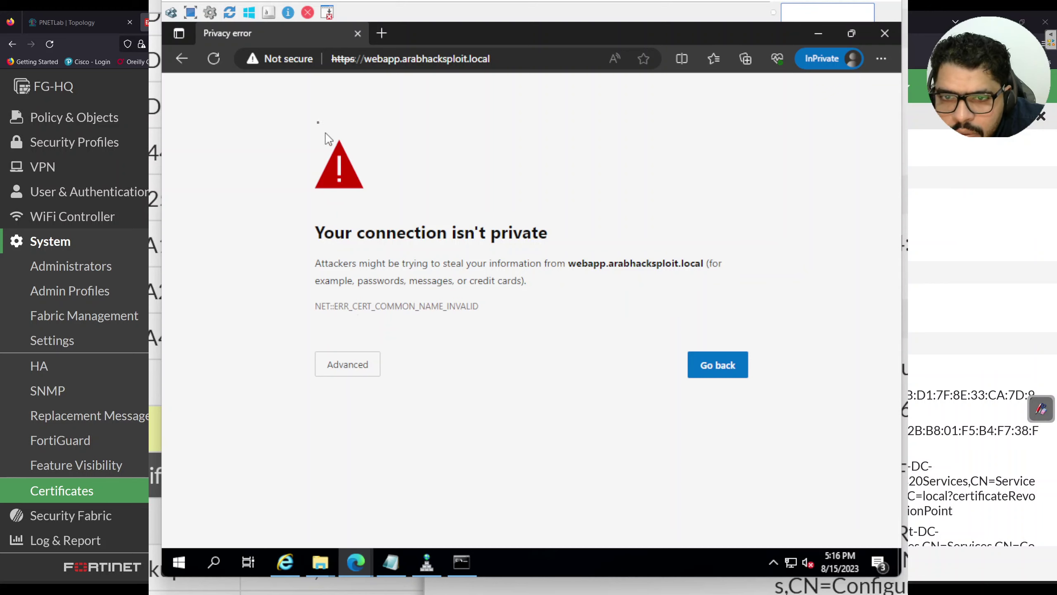
# Open the site's certificate from the Not secure indicator and highlight the issuer arabhacksploit-DC-CA
pyautogui.click(303, 60)
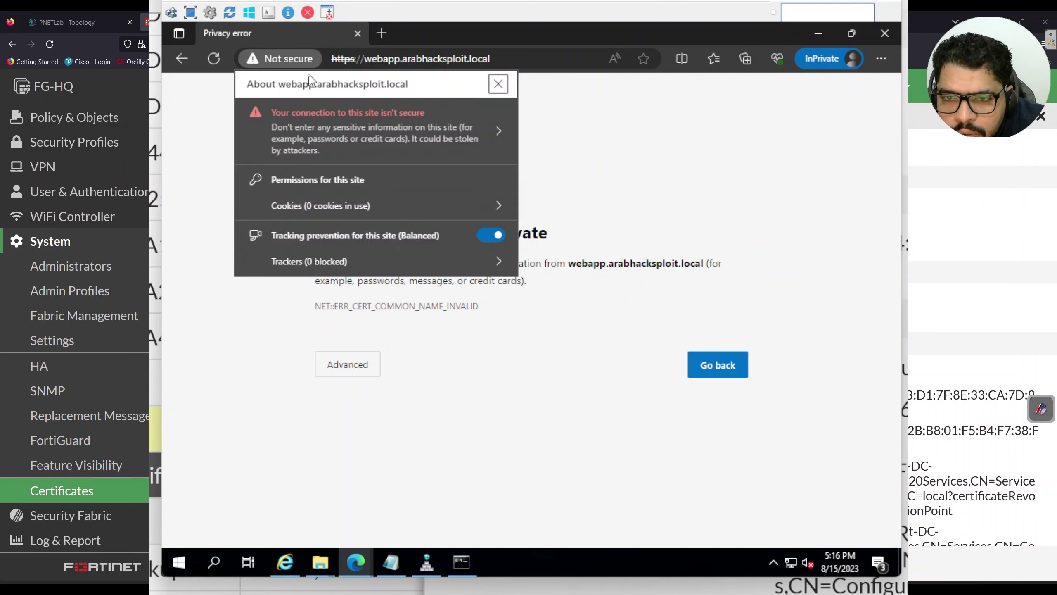
pyautogui.click(354, 138)
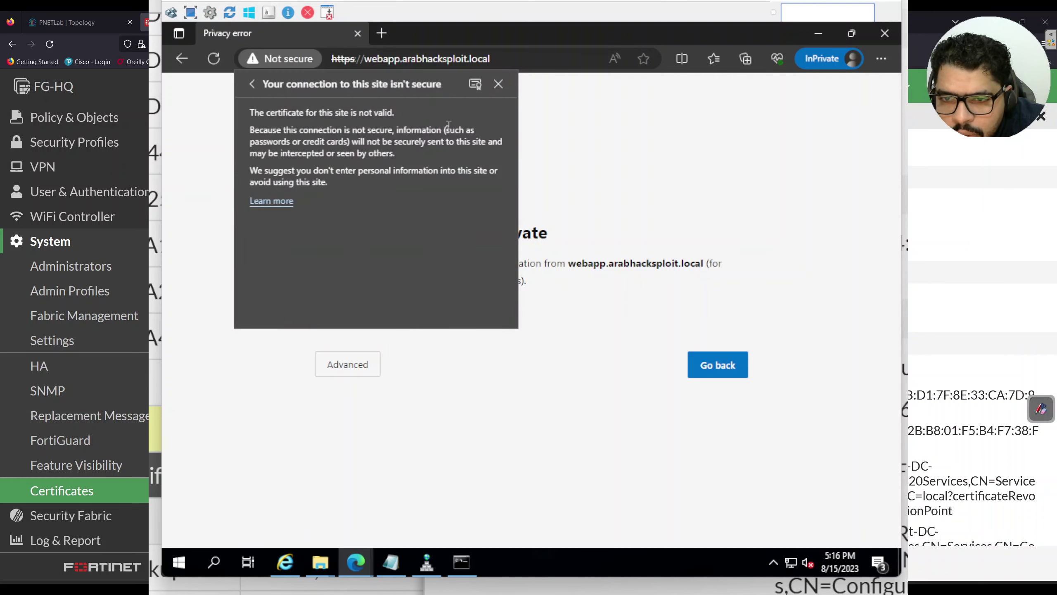
pyautogui.click(475, 84)
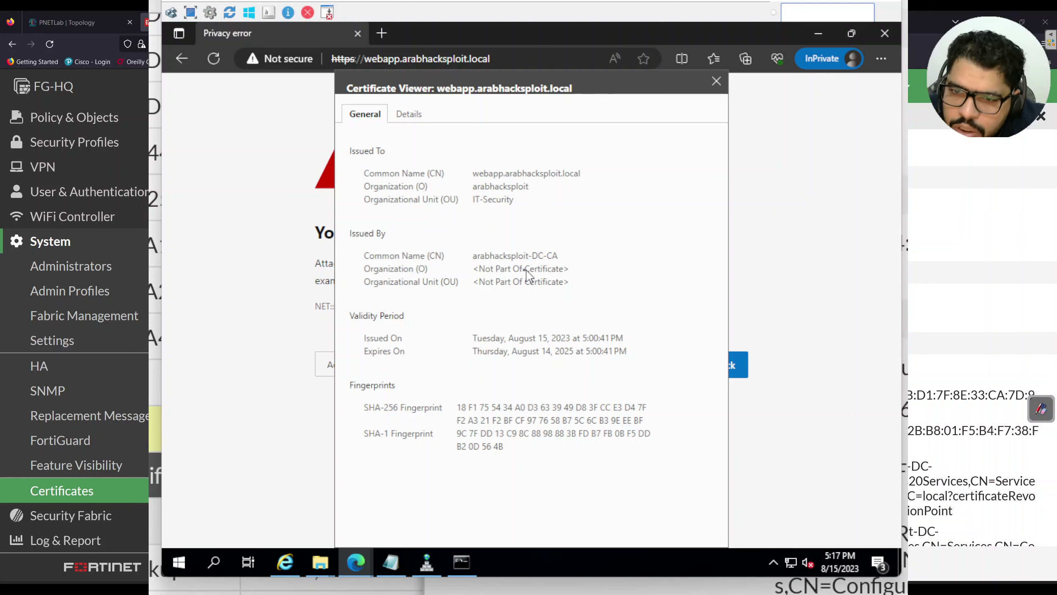
pyautogui.moveTo(474, 256); pyautogui.dragTo(549, 260)
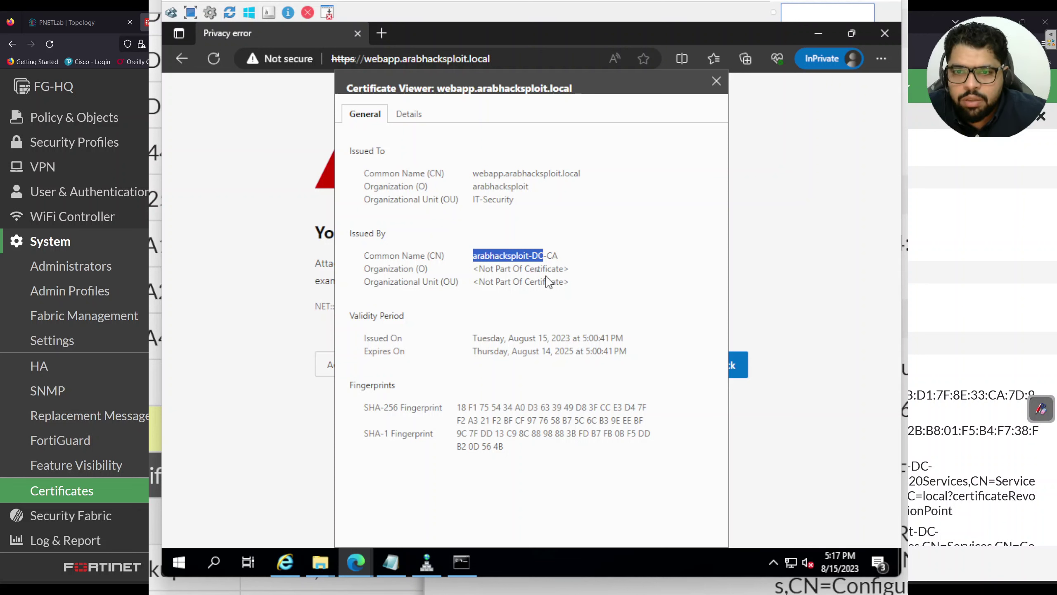
pyautogui.click(634, 263)
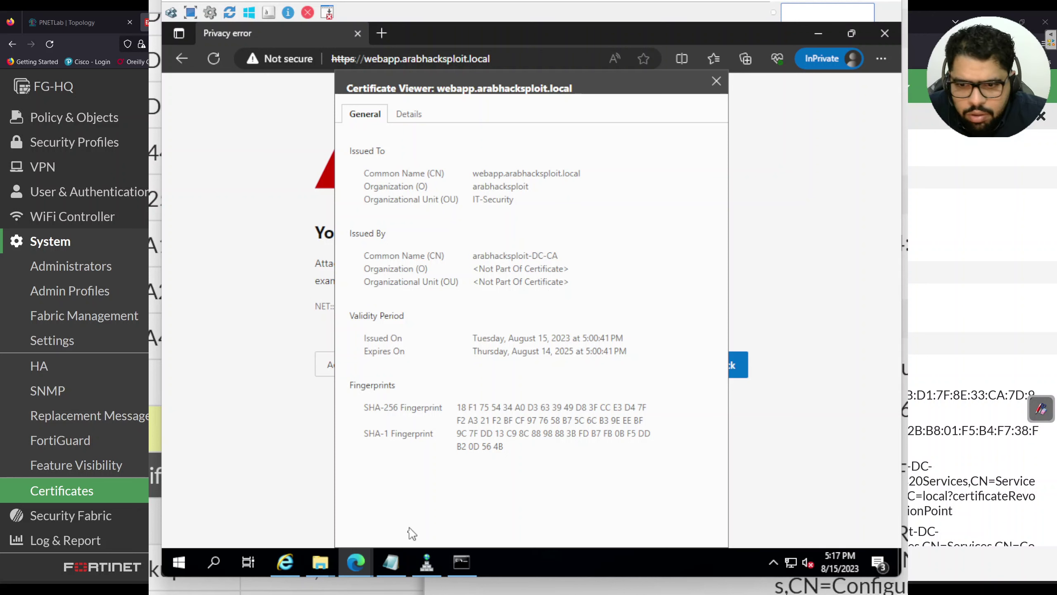
# Run certmgr.msc in Command Prompt to open the current user's certificate console
pyautogui.click(462, 562)
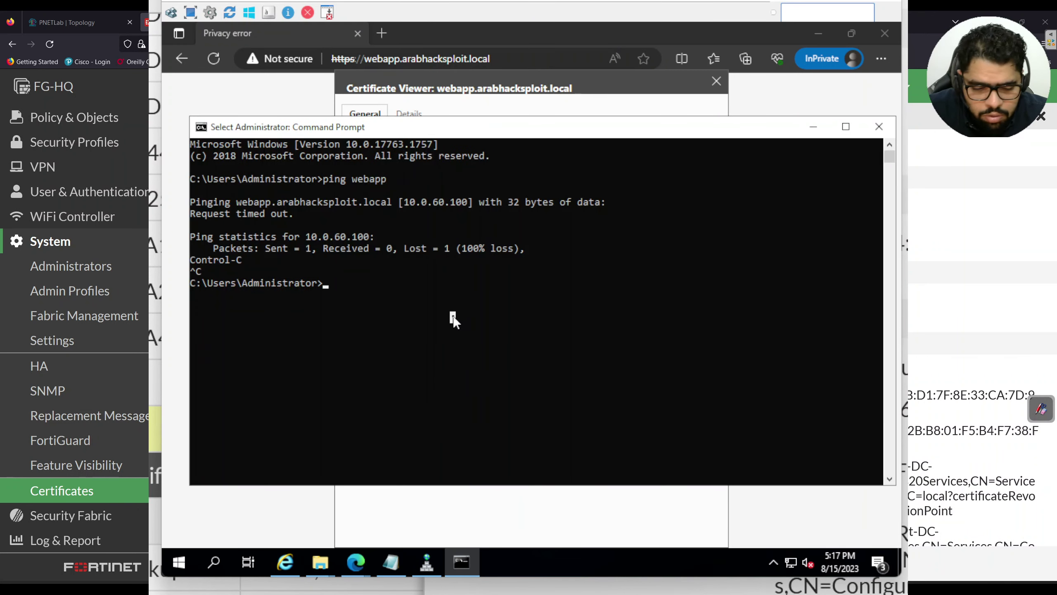
pyautogui.write('ce')
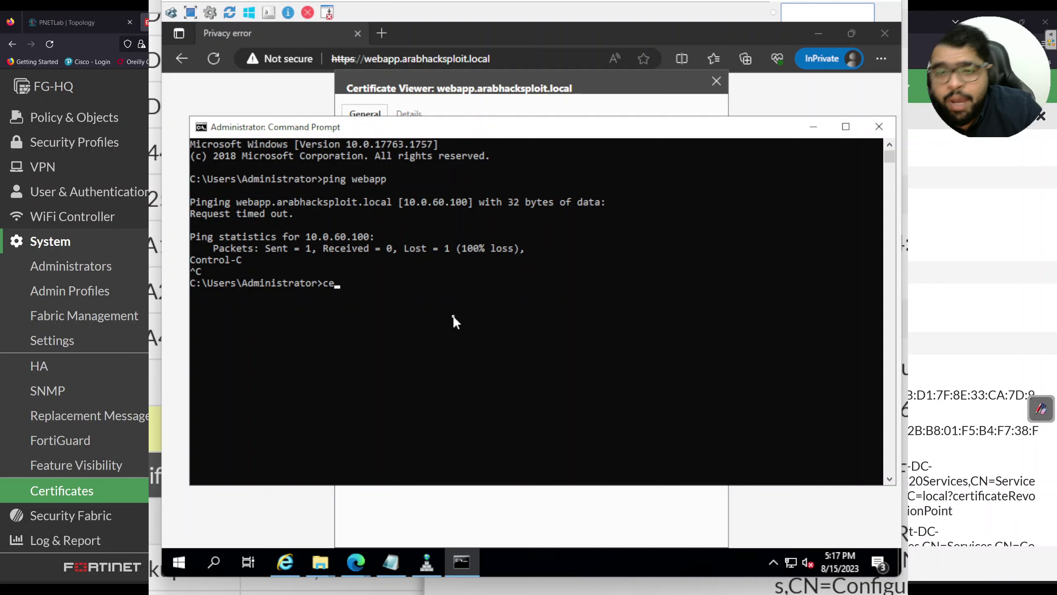
pyautogui.press('BackSpace')
pyautogui.press('BackSpace')
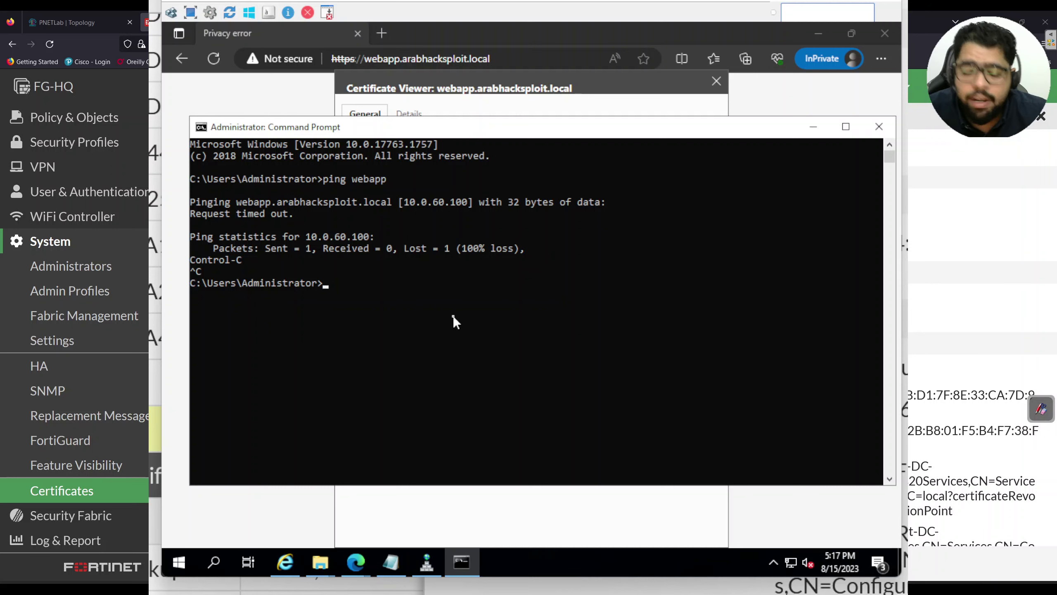
pyautogui.write('cer')
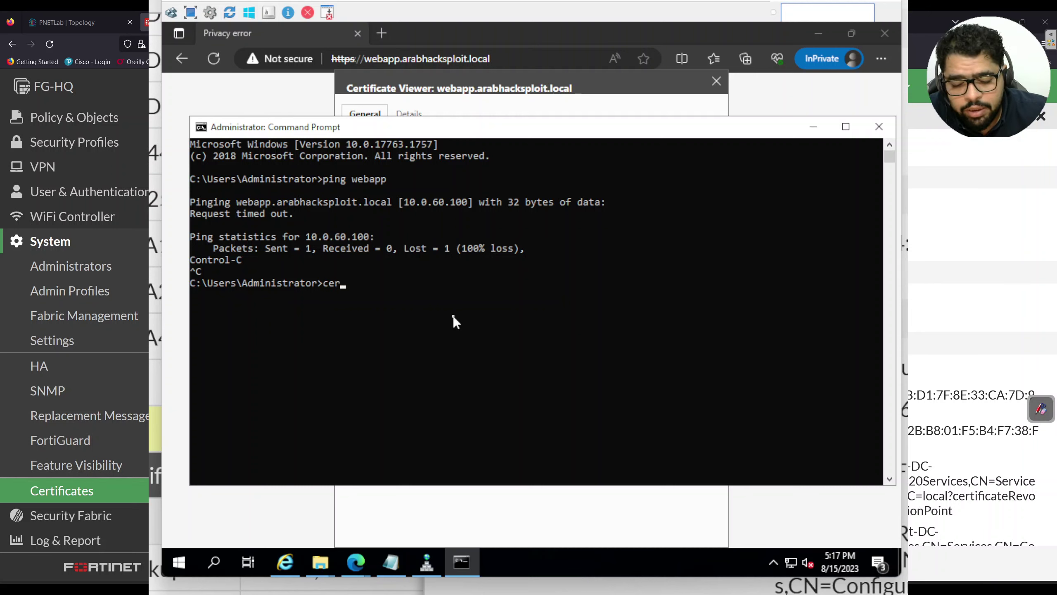
pyautogui.write('tmgr.msc')
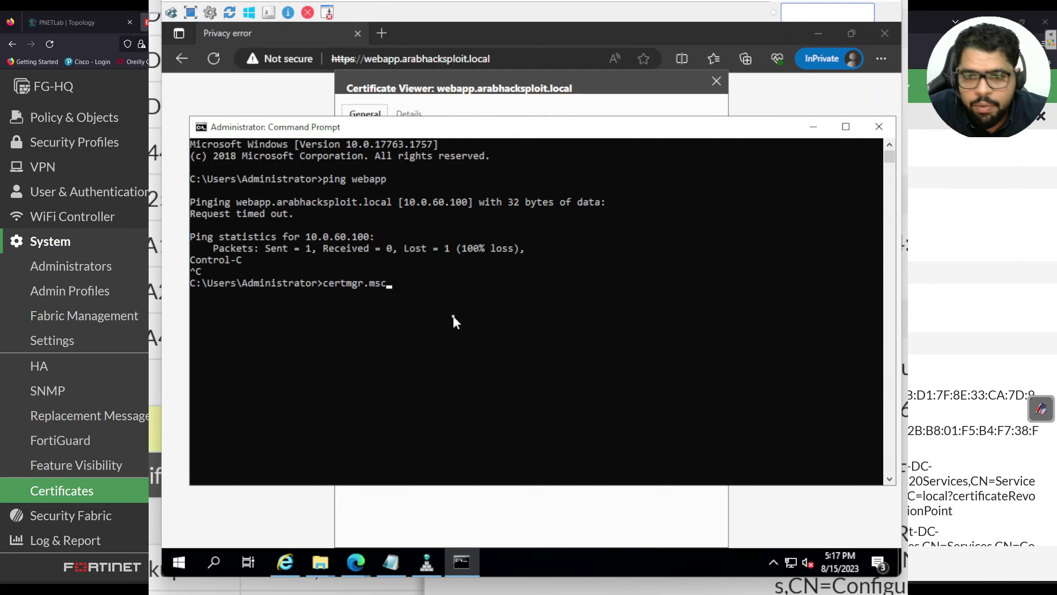
pyautogui.press('Return')
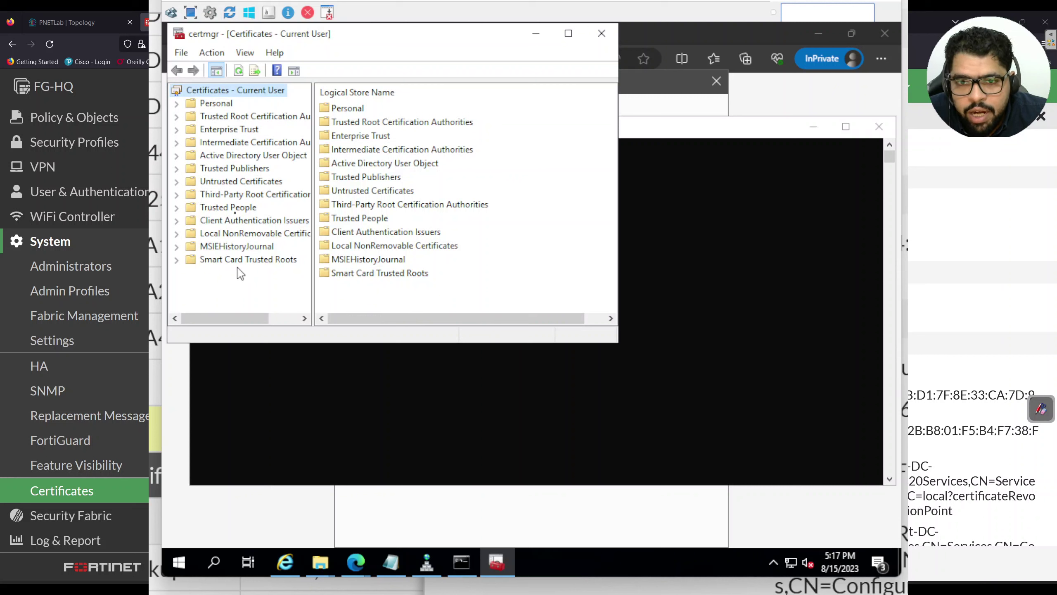
# Find arabhacksploit-DC-CA among Trusted Root Certification Authorities certificates, widen the window, and return to Edge
pyautogui.click(247, 120)
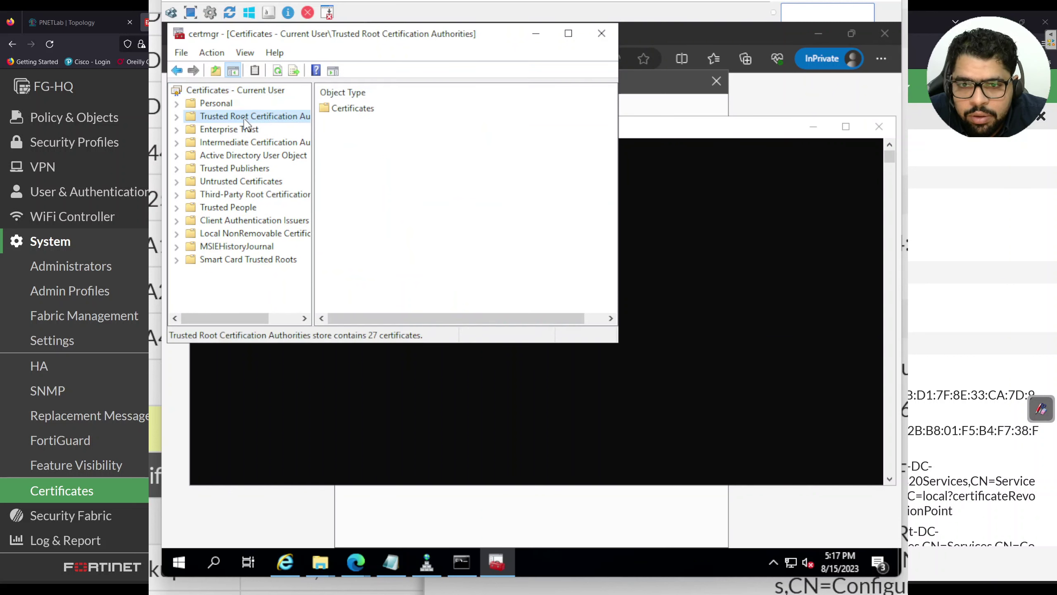
pyautogui.doubleClick(364, 109)
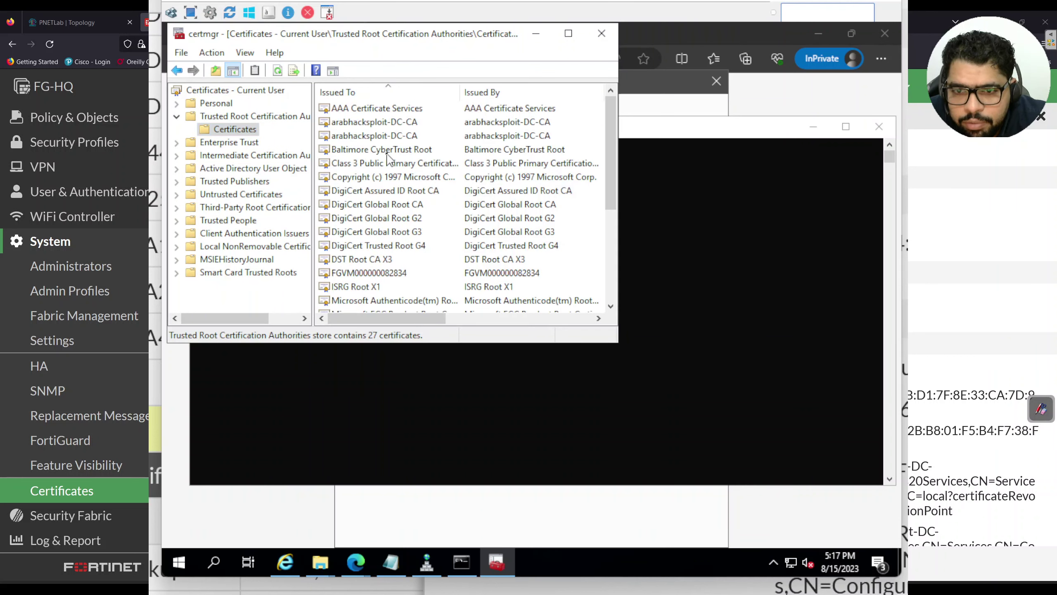
pyautogui.scroll(-2, 385, 123)
pyautogui.scroll(-2, 387, 126)
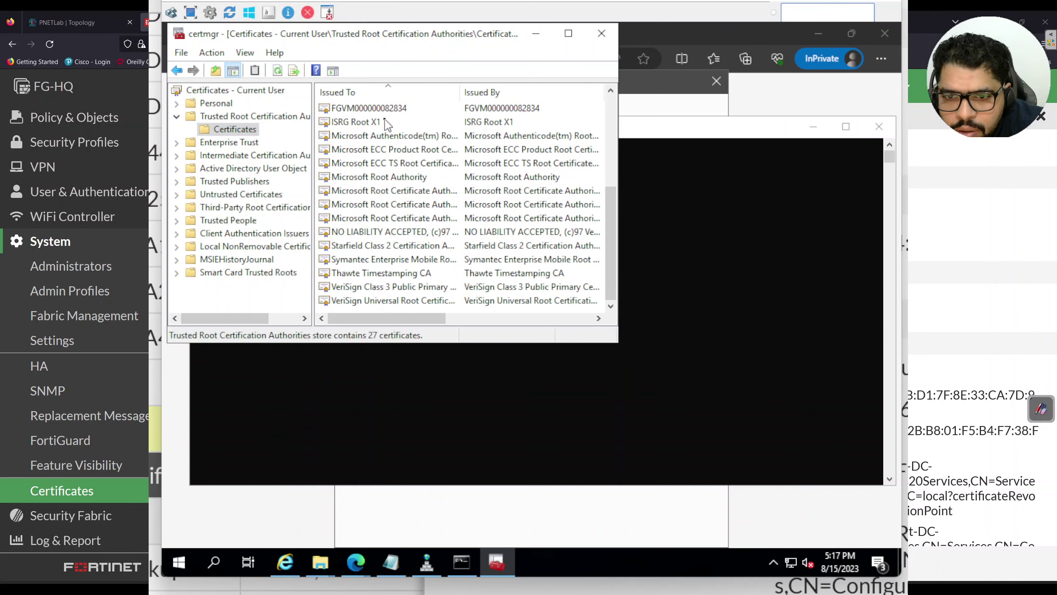
pyautogui.scroll(4, 422, 193)
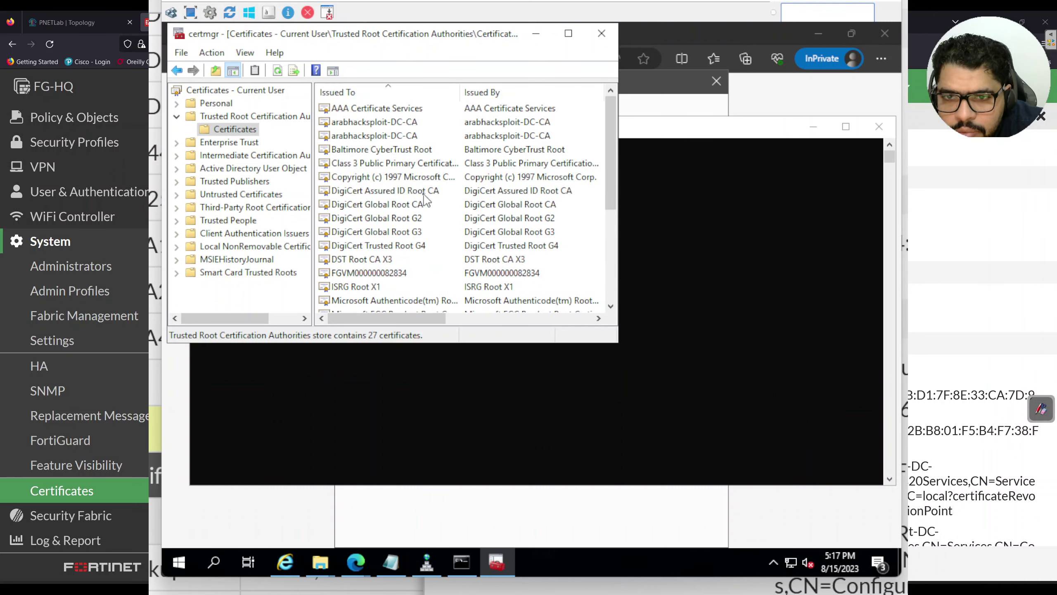
pyautogui.click(400, 126)
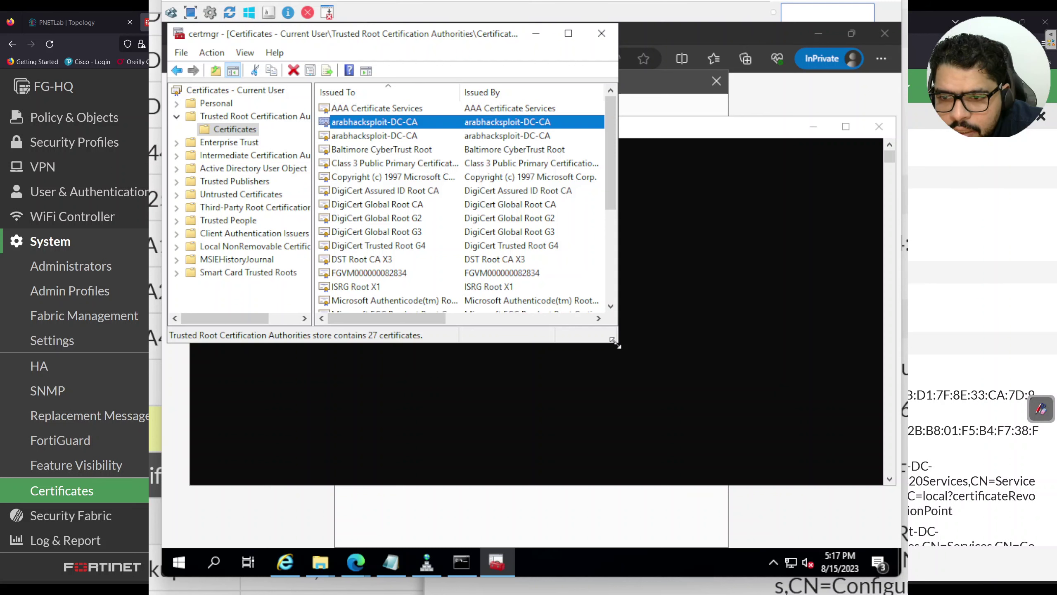
pyautogui.moveTo(616, 343); pyautogui.dragTo(901, 365)
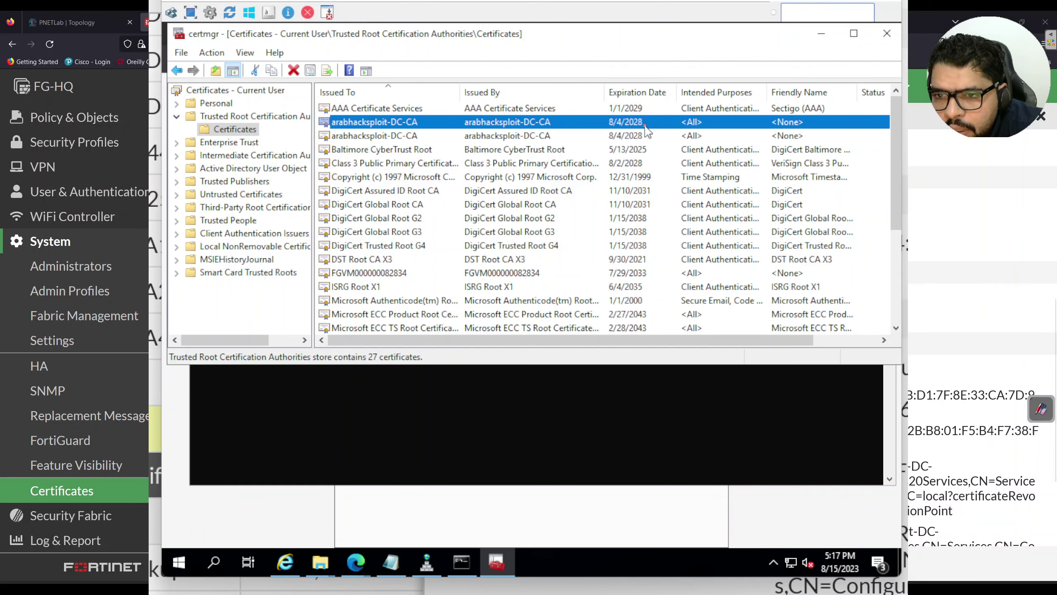
pyautogui.click(644, 149)
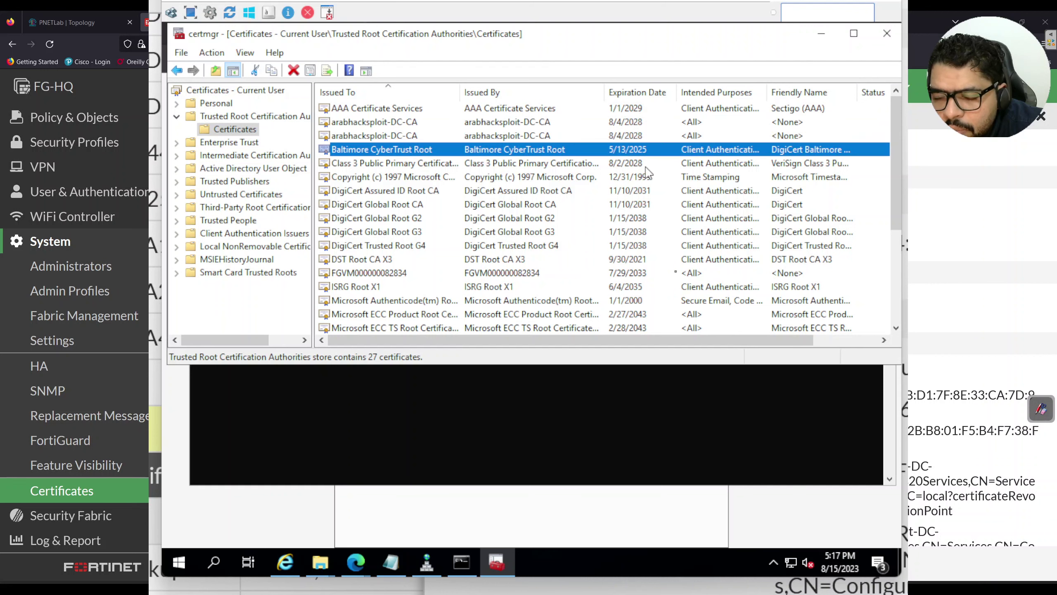
pyautogui.click(597, 491)
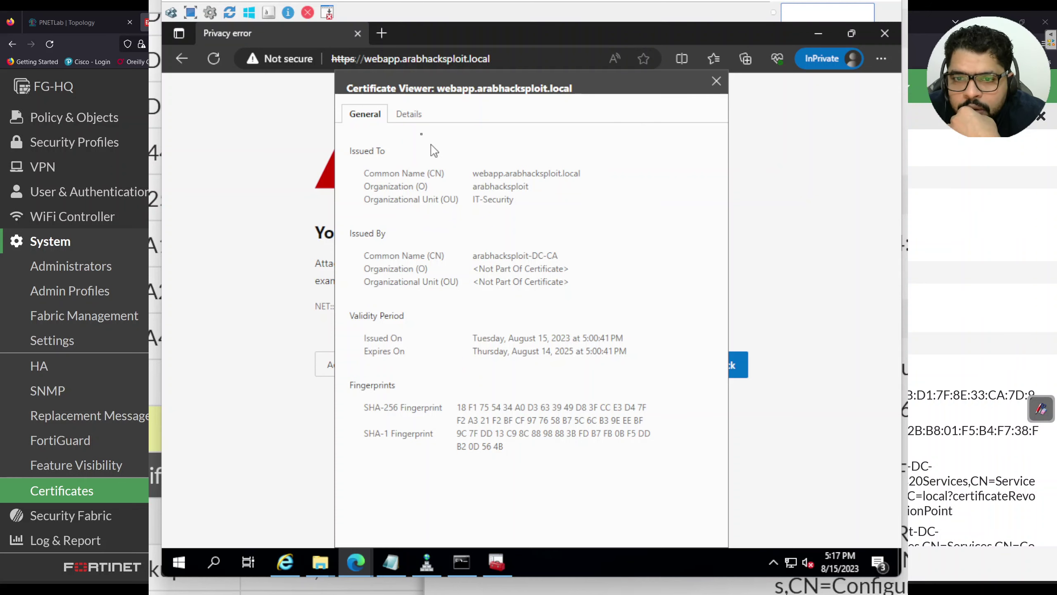
# Close the certificate viewer and expand the Advanced details on the privacy error page
pyautogui.click(716, 81)
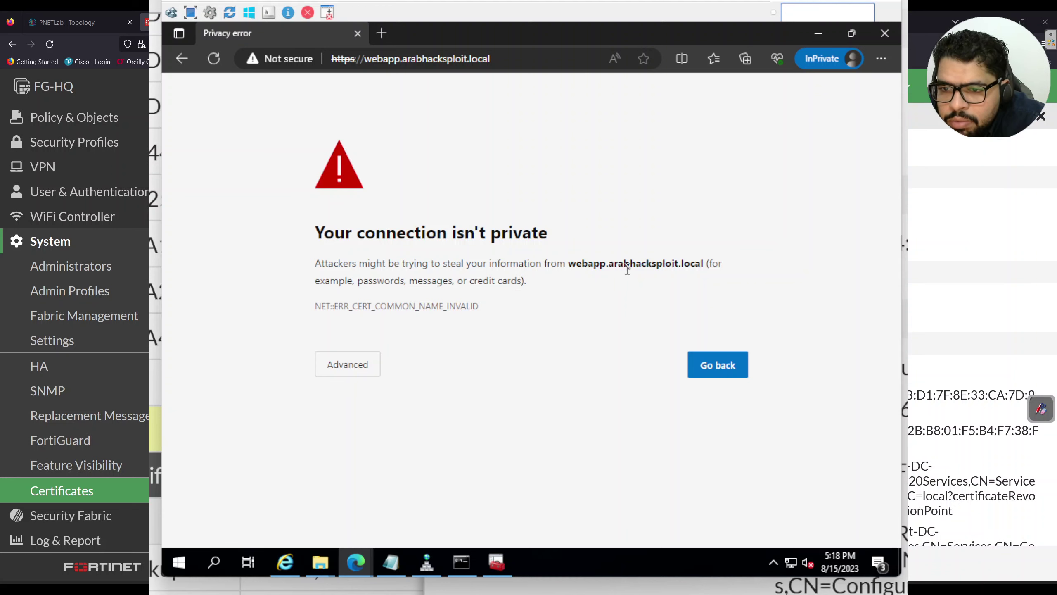
pyautogui.moveTo(640, 267); pyautogui.dragTo(674, 265)
pyautogui.click(323, 373)
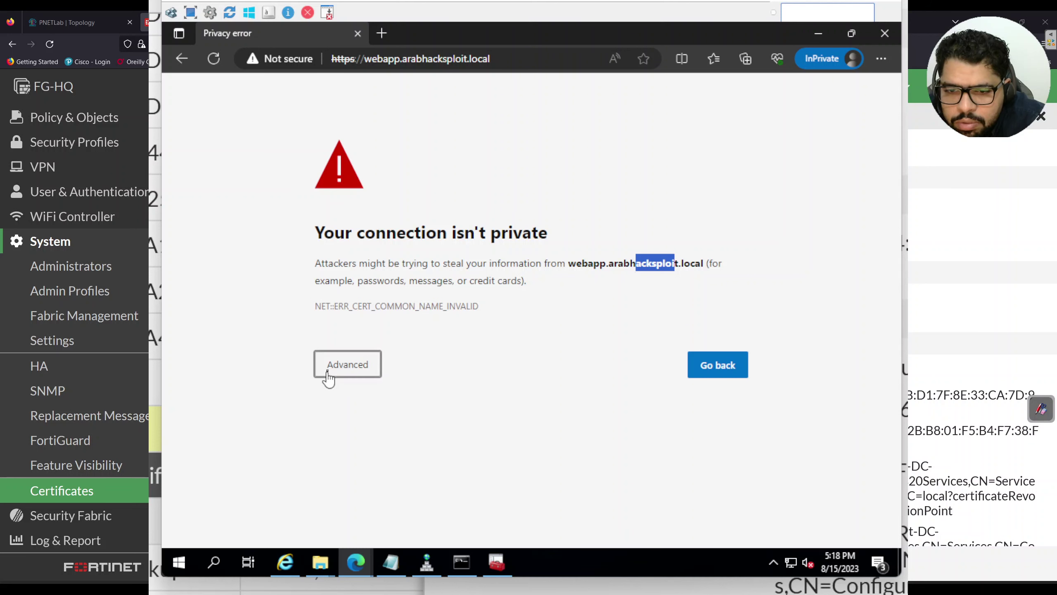
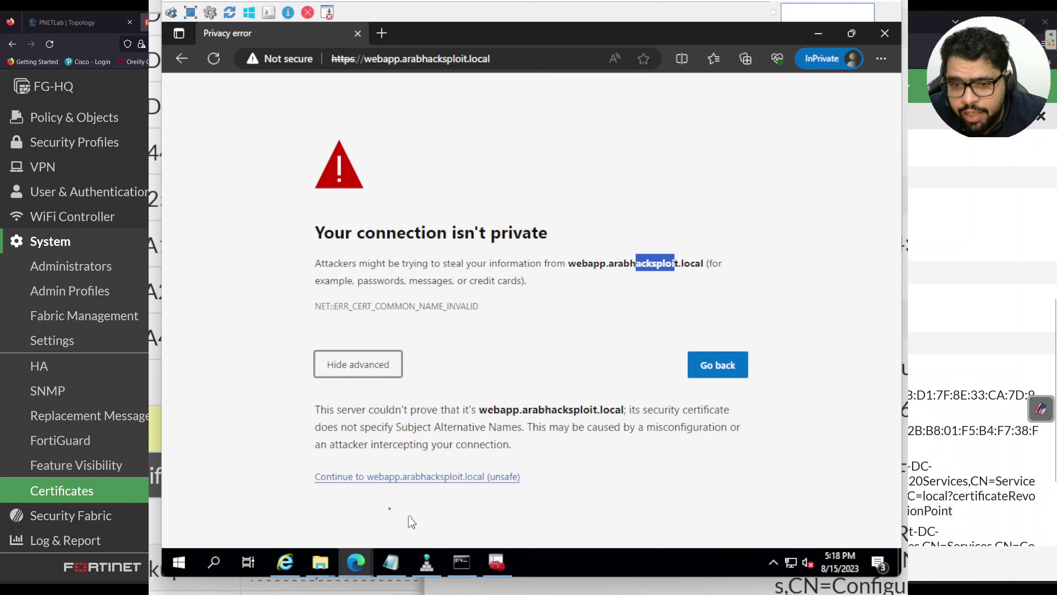
# Bypass the certificate warning and request /wepapp.html on webapp.arabhacksploit.local
pyautogui.click(343, 478)
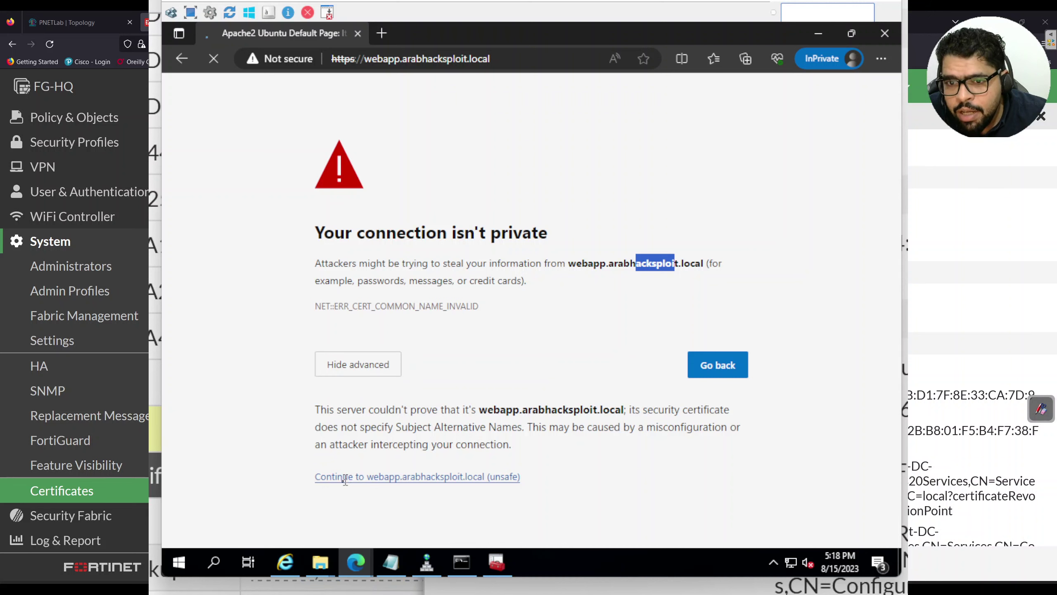
pyautogui.click(514, 59)
pyautogui.click(513, 60)
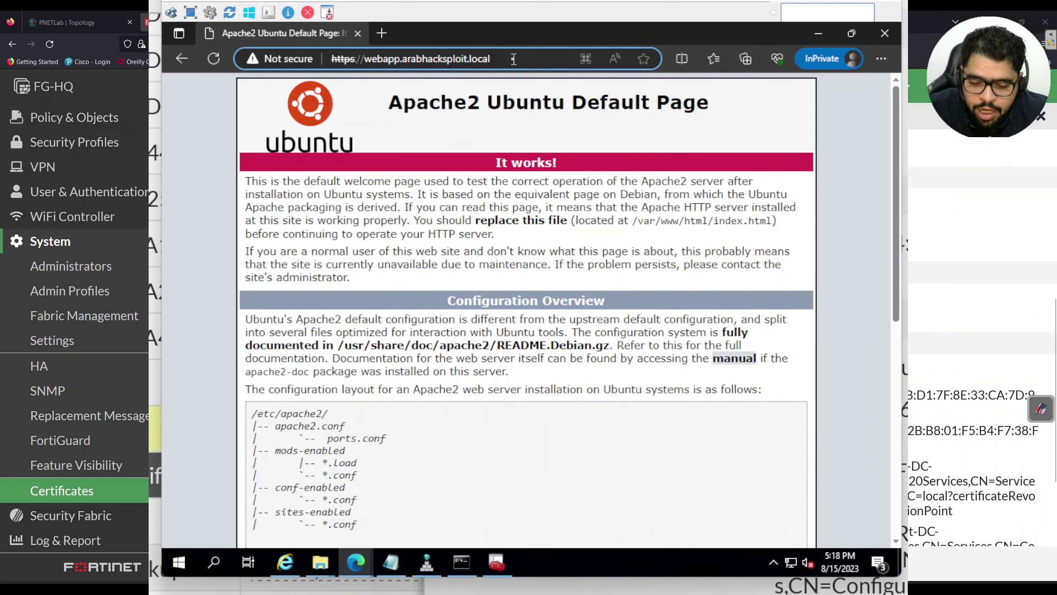
pyautogui.write('/')
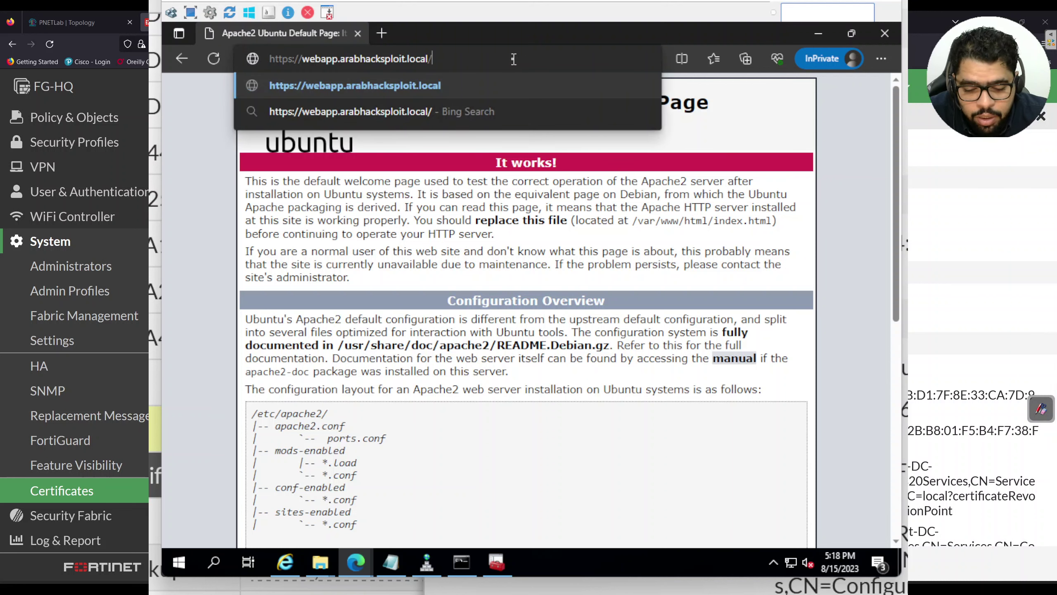
pyautogui.write('wepapp.html')
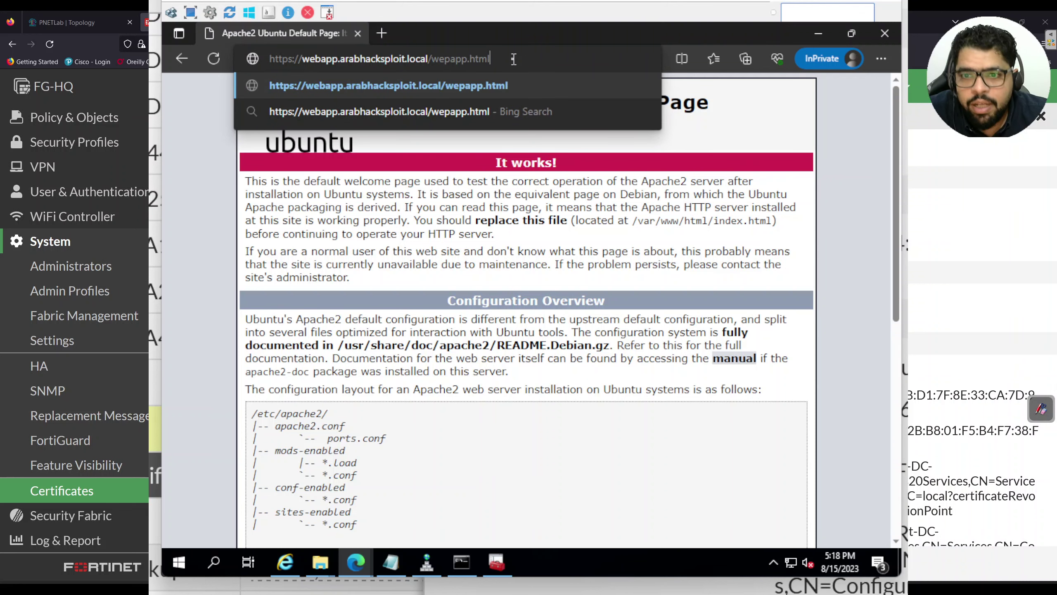
pyautogui.press('Return')
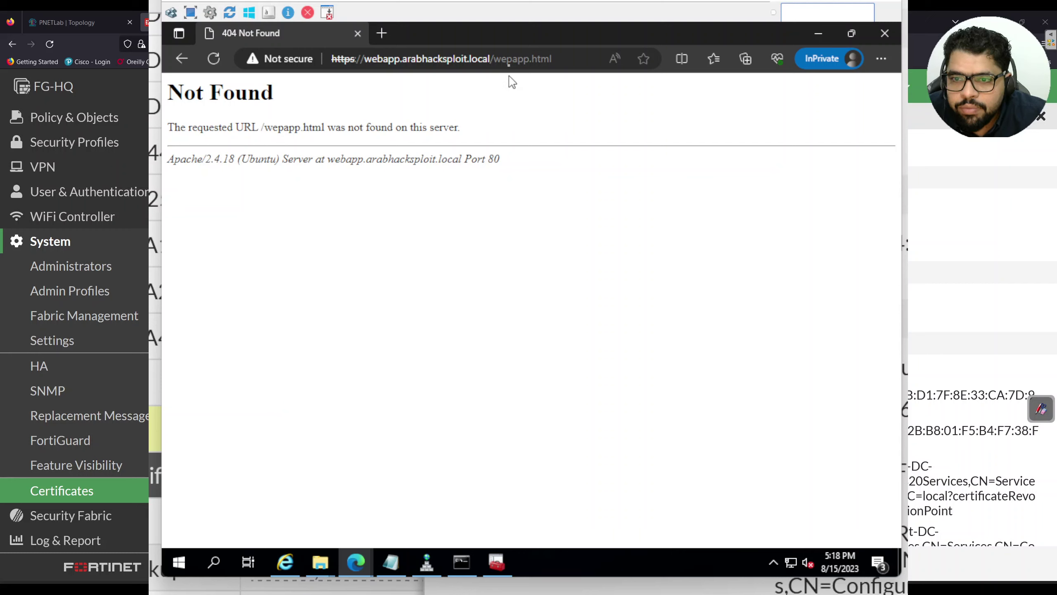
# Correct the page name to webapp.html and load the webserver-2 10.0.60.11 test page
pyautogui.click(512, 60)
pyautogui.click(514, 59)
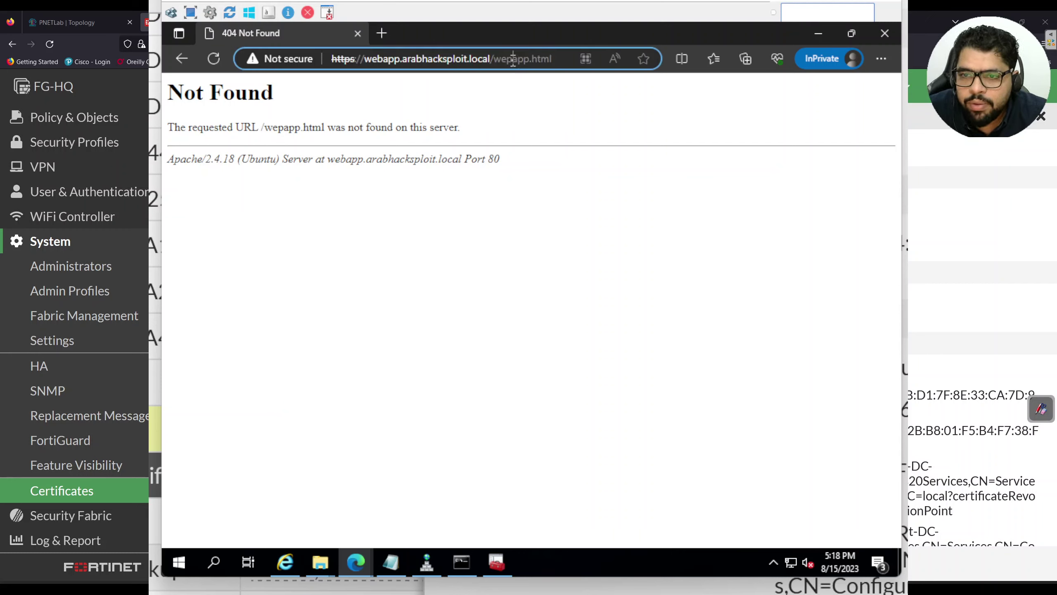
pyautogui.press('BackSpace')
pyautogui.write('b')
pyautogui.press('Return')
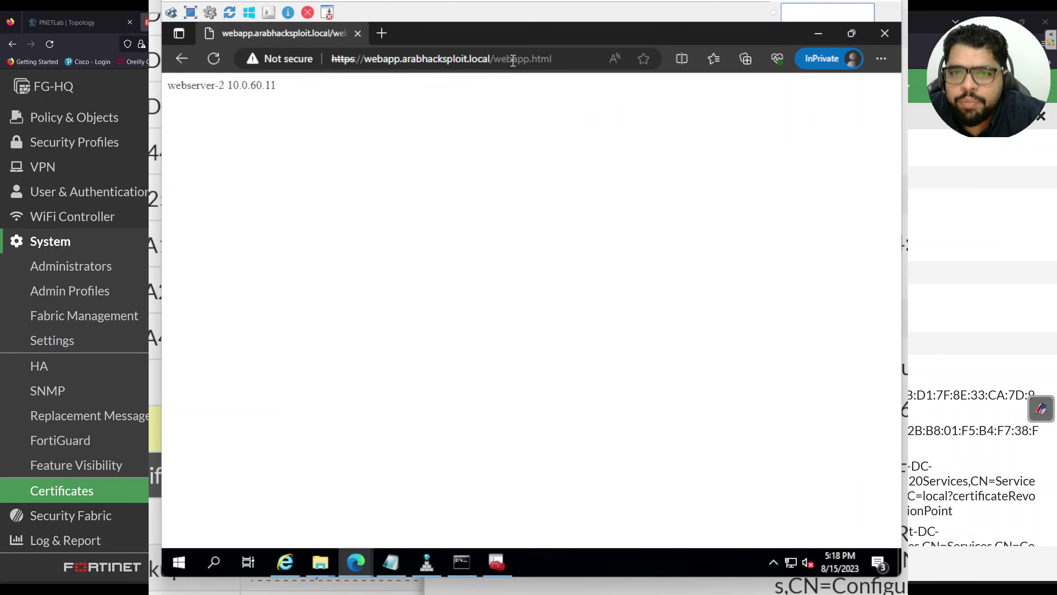
pyautogui.scroll(9, 398, 188)
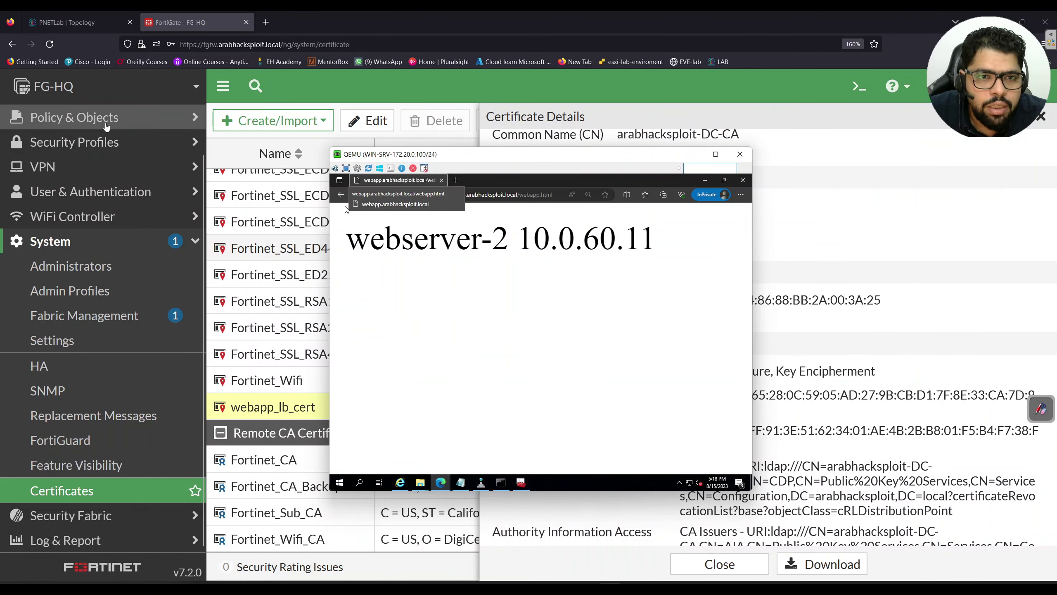
# Open the WEB_APPLICTION_LB_HTTPS virtual server under Policy & Objects > Virtual Servers
pyautogui.click(106, 119)
pyautogui.click(75, 393)
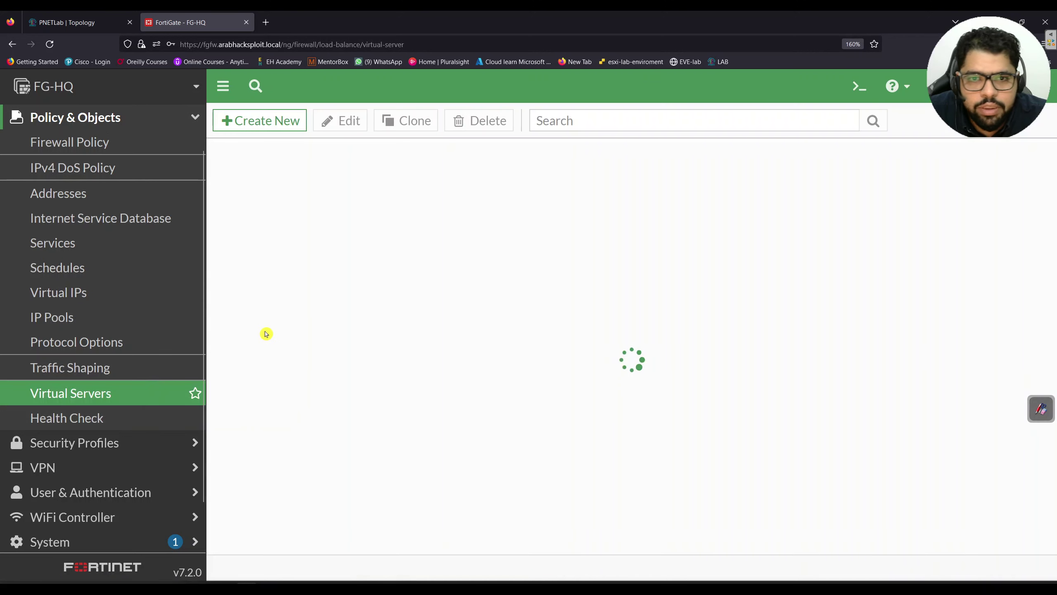
pyautogui.doubleClick(379, 266)
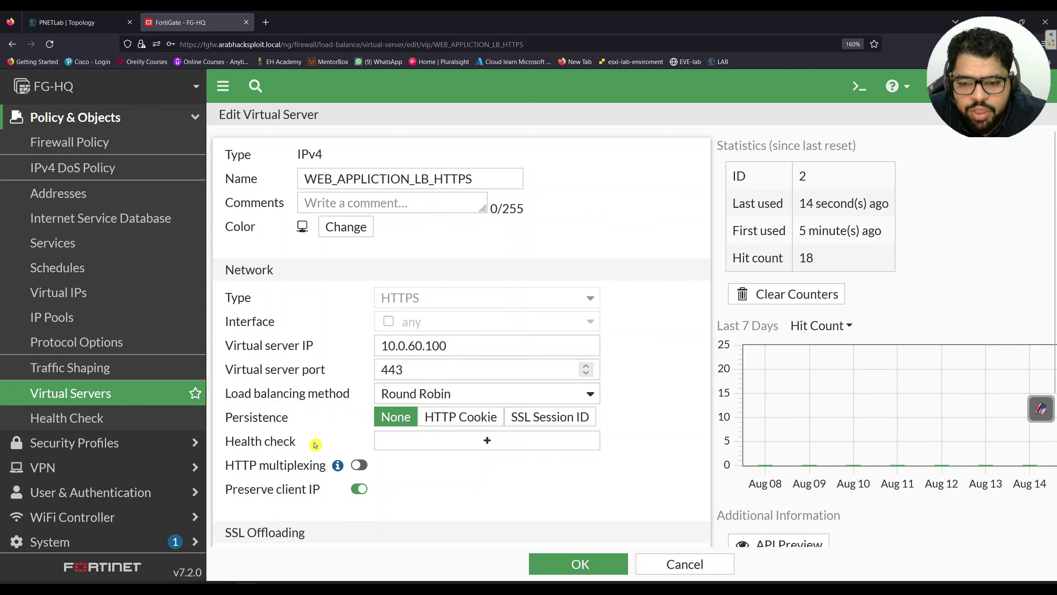
# Reload webapp.html in Edge, now served by webserver-1 10.0.60.10, and return to the virtual servers list
pyautogui.hotkey('alt', 'Tab')
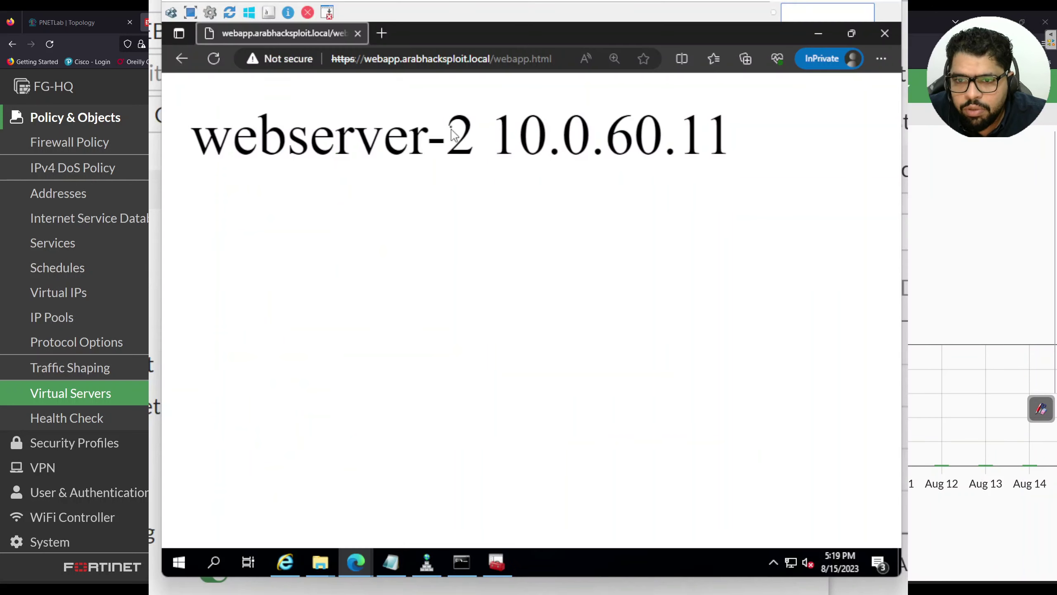
pyautogui.click(210, 60)
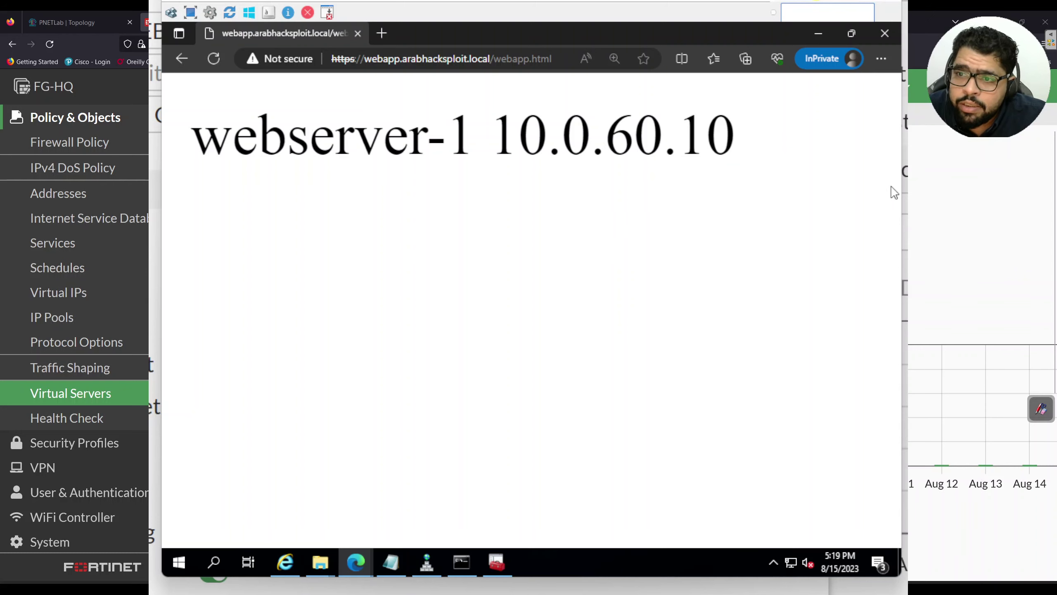
pyautogui.hotkey('alt', 'Tab')
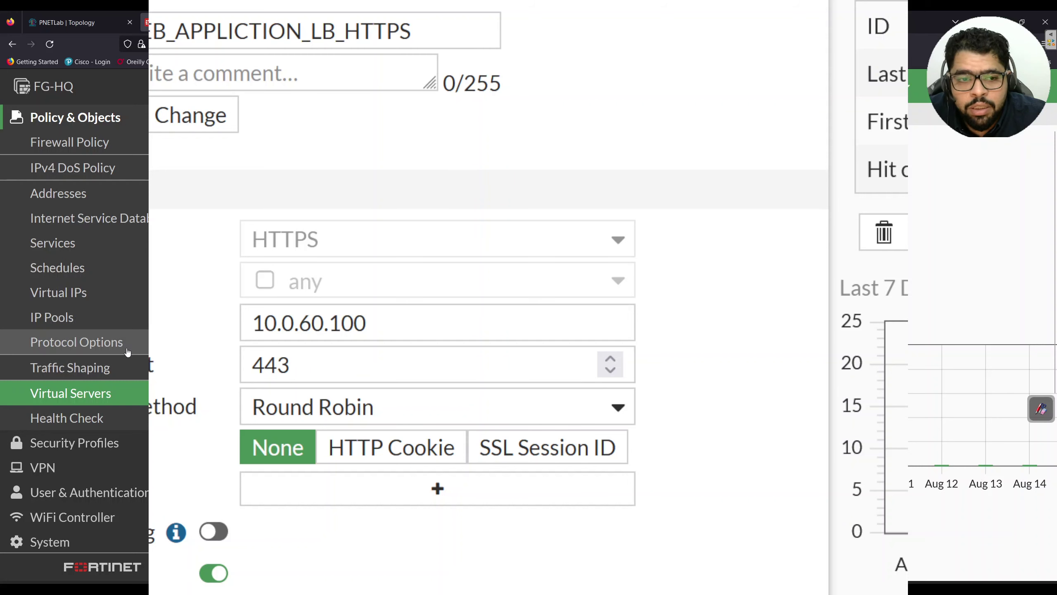
pyautogui.click(91, 394)
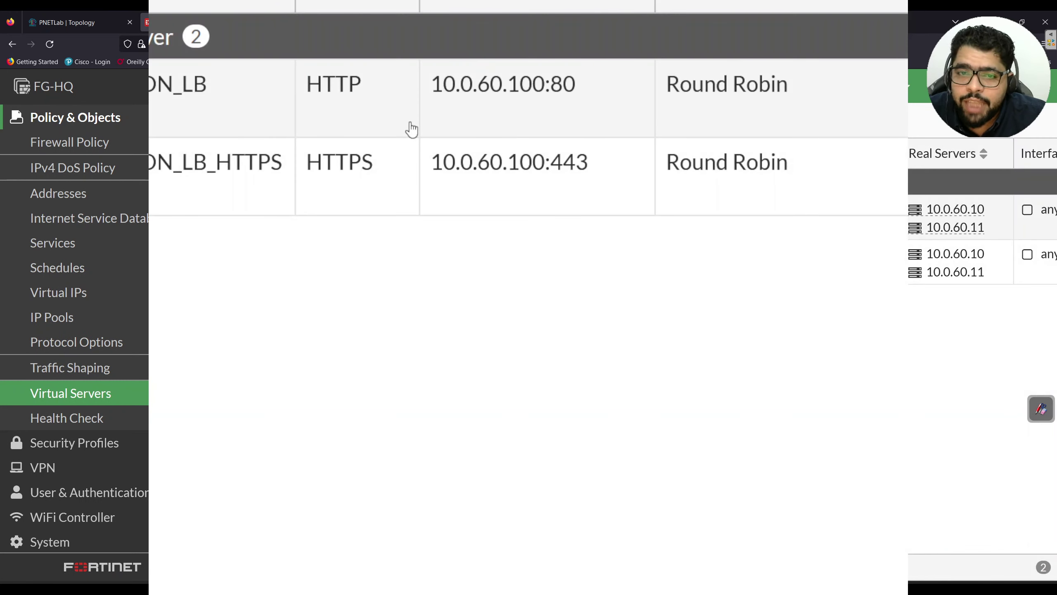
pyautogui.hotkey('alt', 'Tab')
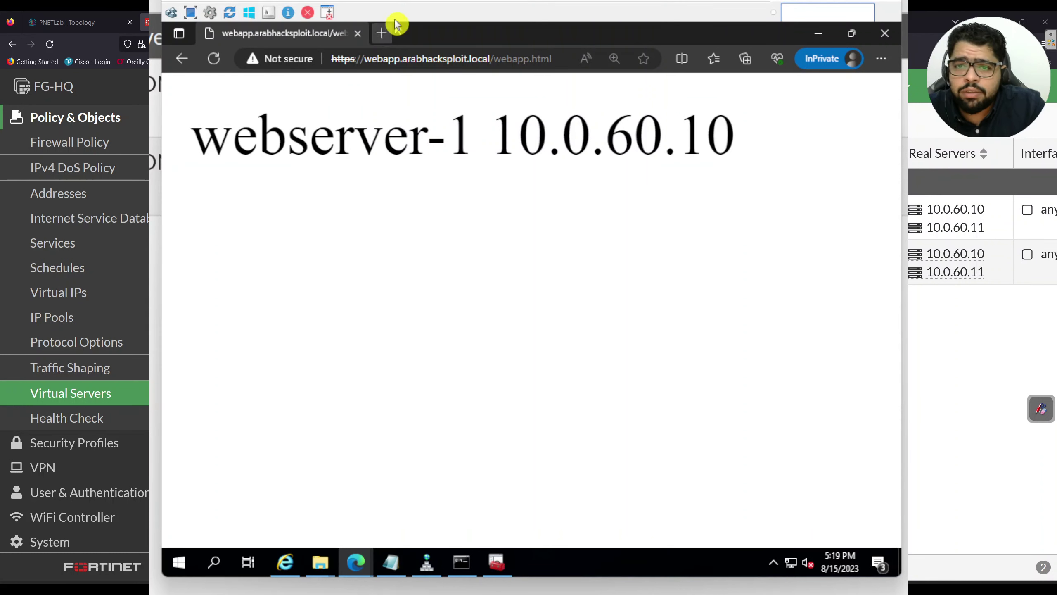
pyautogui.click(382, 33)
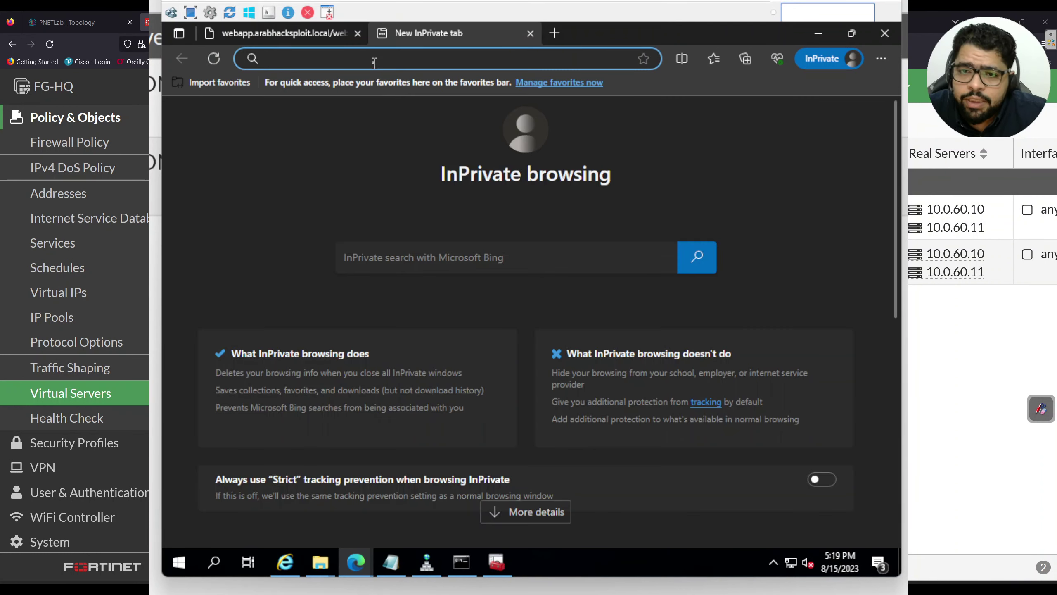
pyautogui.click(360, 33)
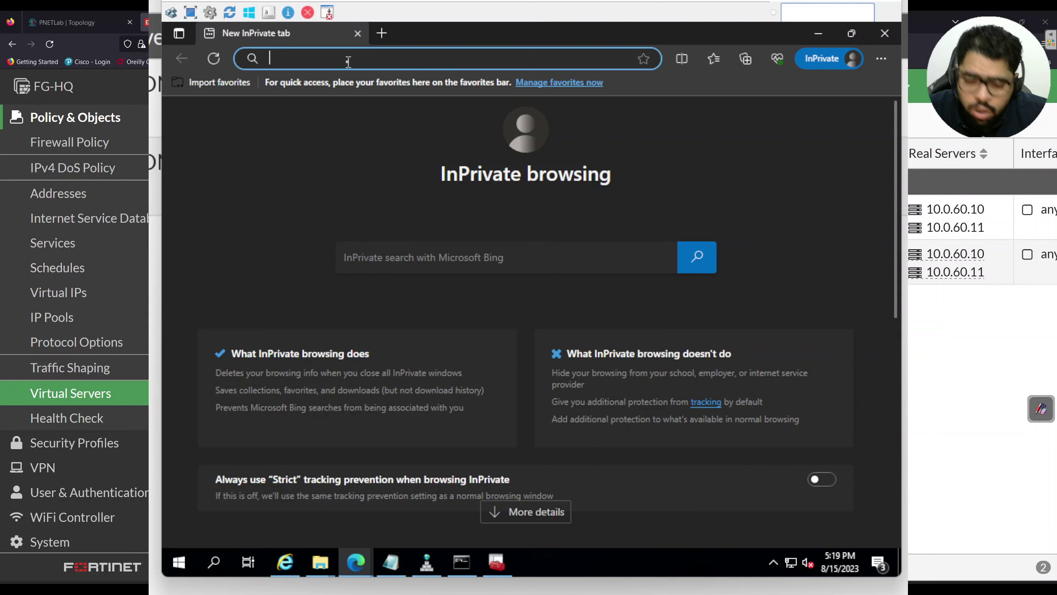
pyautogui.write('http://')
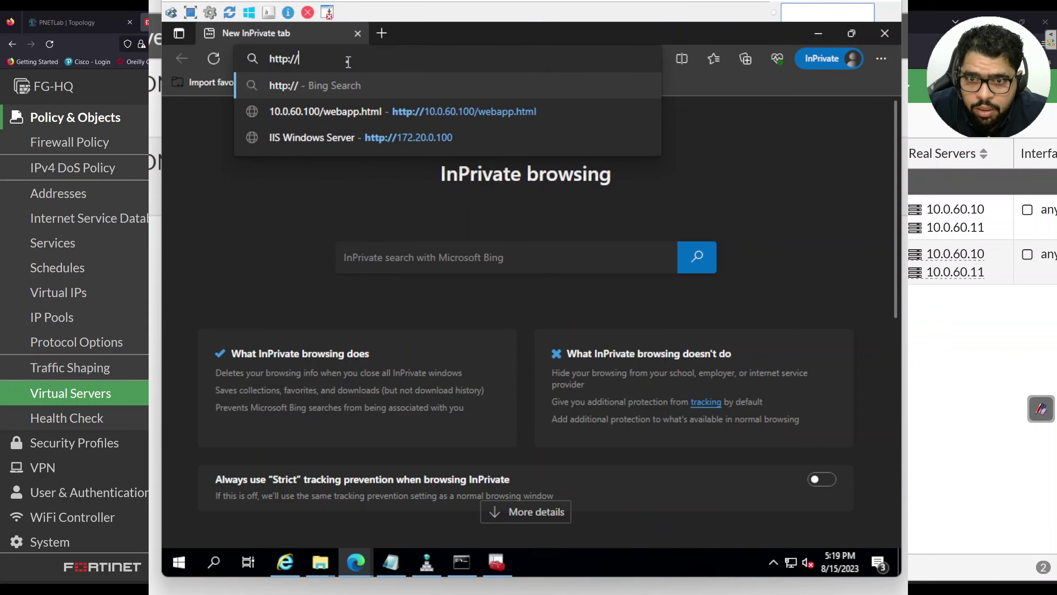
pyautogui.write('10.')
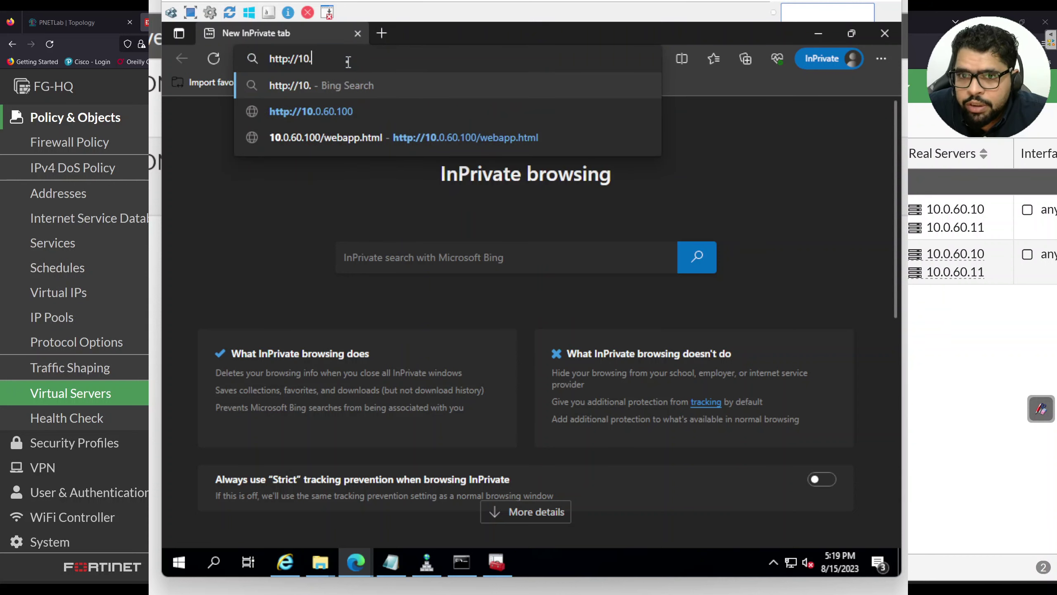
pyautogui.write('0.60.1001')
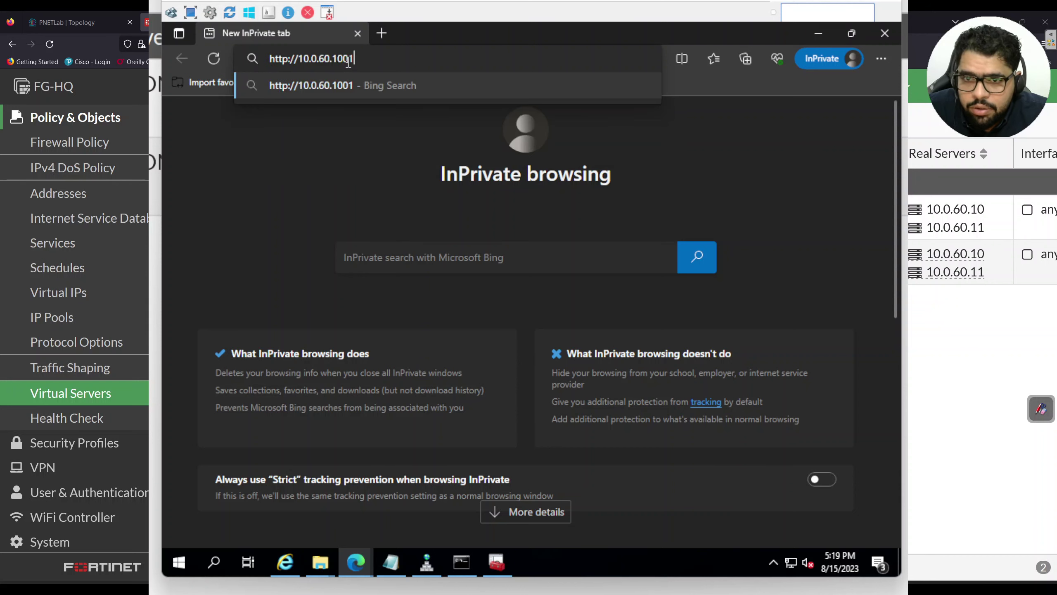
pyautogui.press('BackSpace')
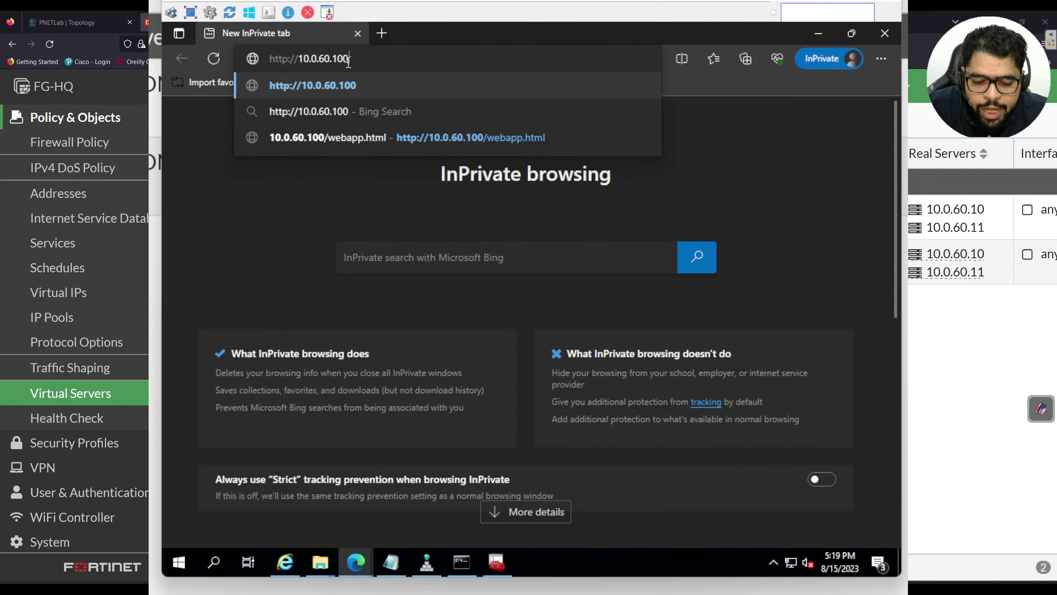
pyautogui.write('/webapp.')
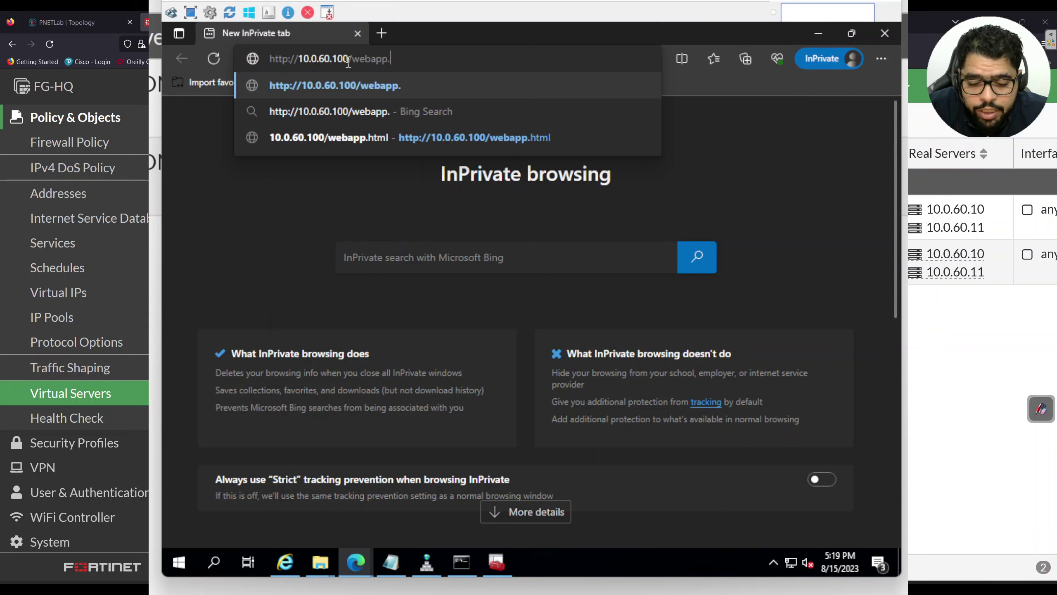
pyautogui.write('html')
pyautogui.press('Return')
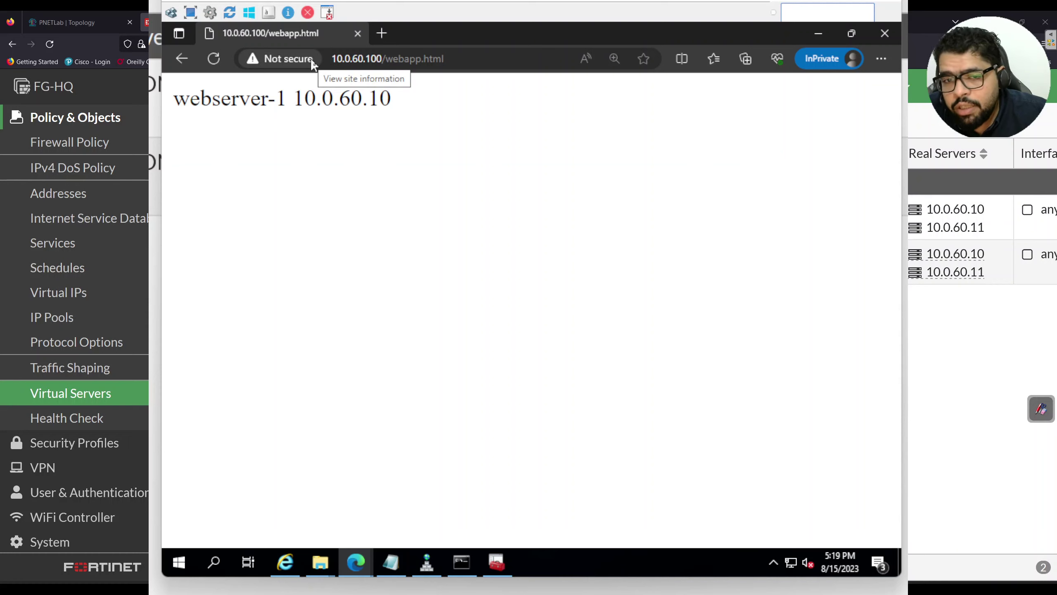
pyautogui.click(898, 339)
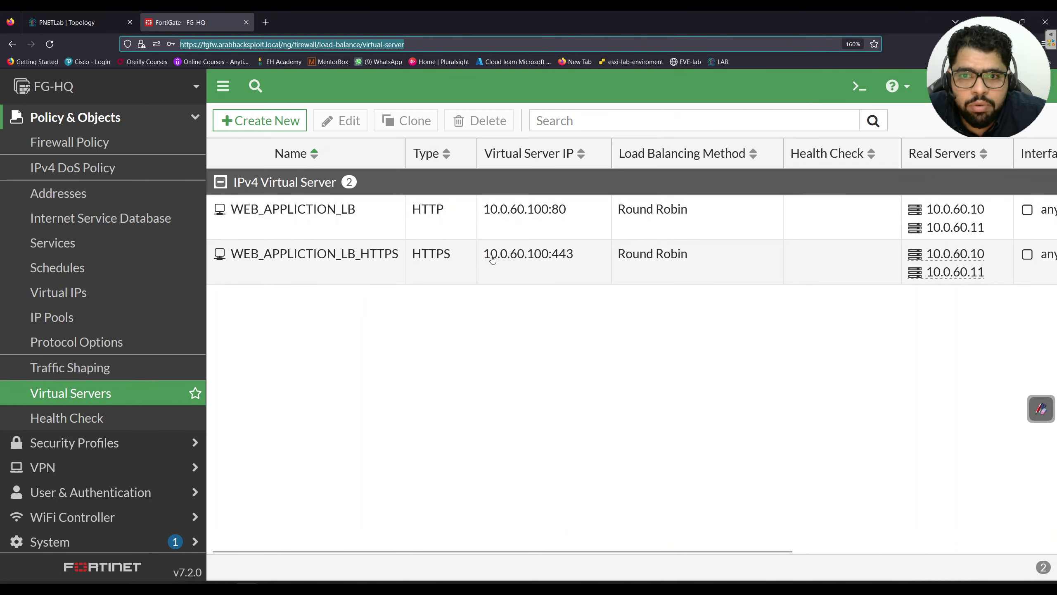
# Review WEB_APPLICTION_LB without saving and move the Real Servers column ahead of Health Check
pyautogui.doubleClick(330, 221)
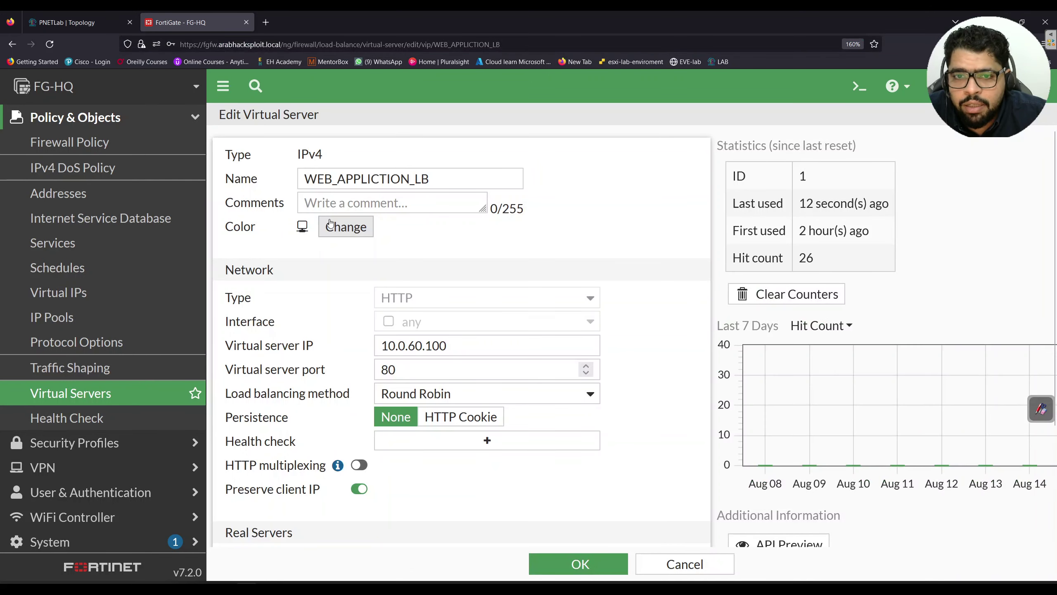
pyautogui.scroll(-3, 408, 400)
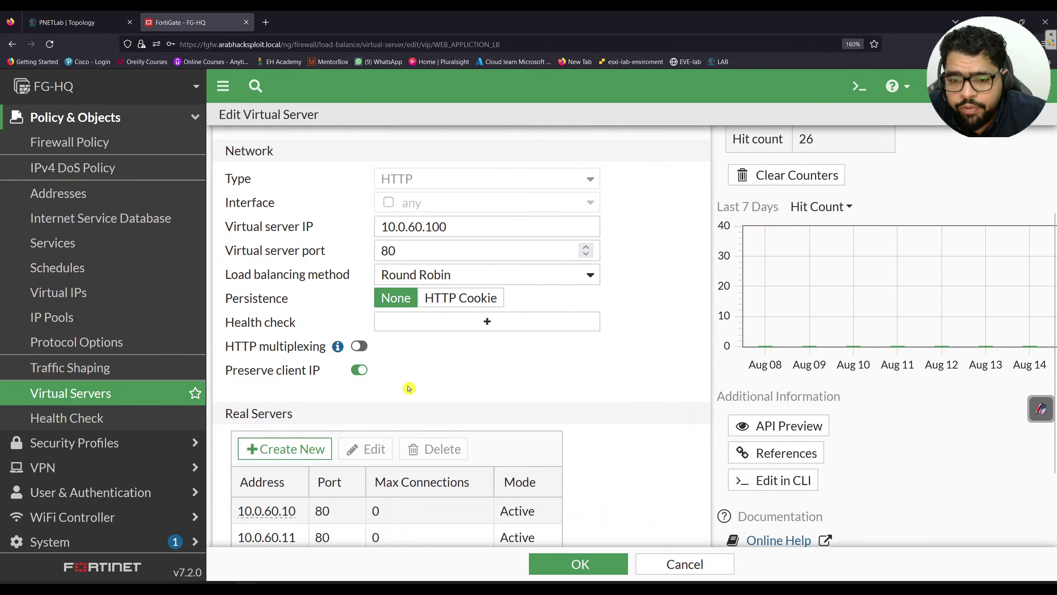
pyautogui.scroll(3, 429, 428)
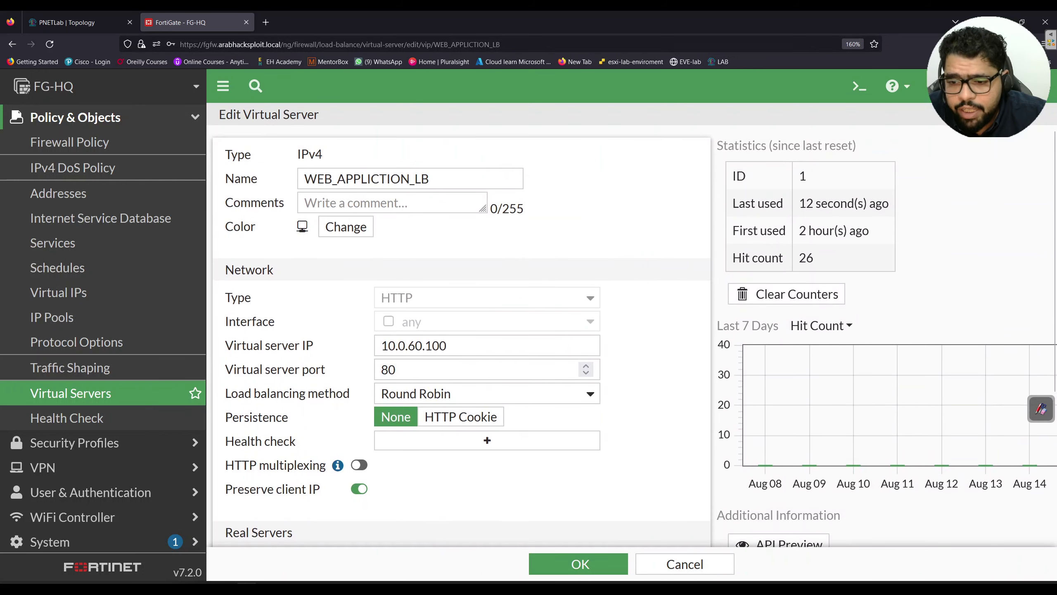
pyautogui.click(694, 575)
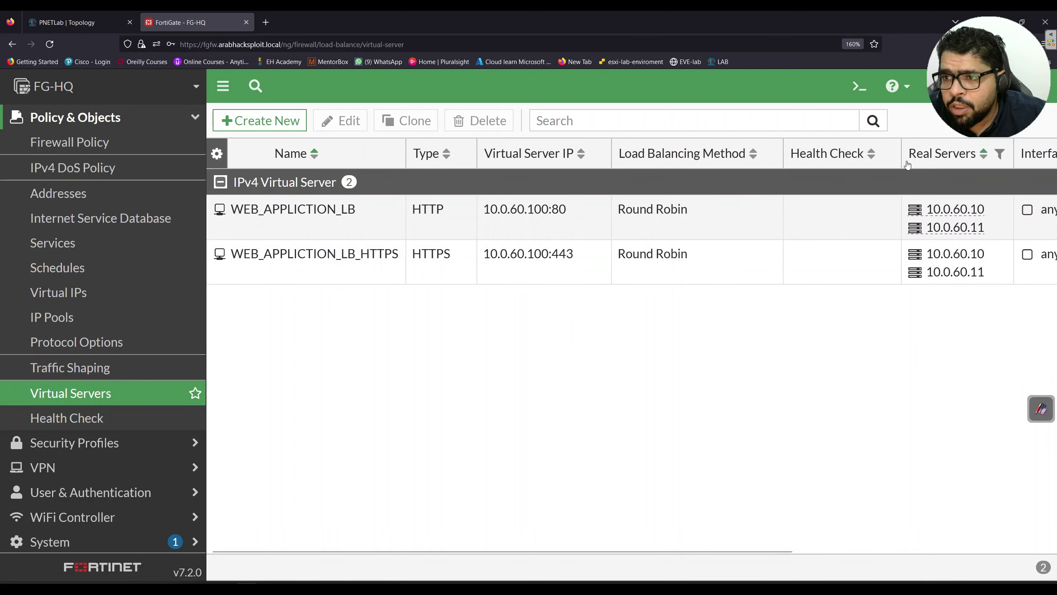
pyautogui.moveTo(910, 164)
pyautogui.mouseDown()
pyautogui.moveTo(853, 163)
pyautogui.moveTo(926, 198)
pyautogui.mouseUp()
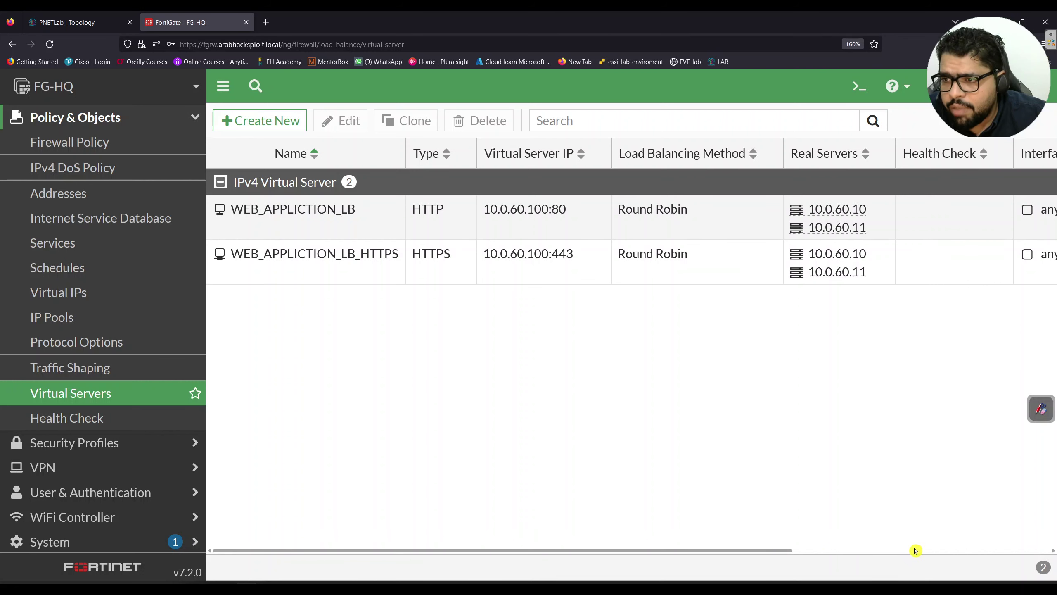
pyautogui.moveTo(786, 552); pyautogui.dragTo(462, 550)
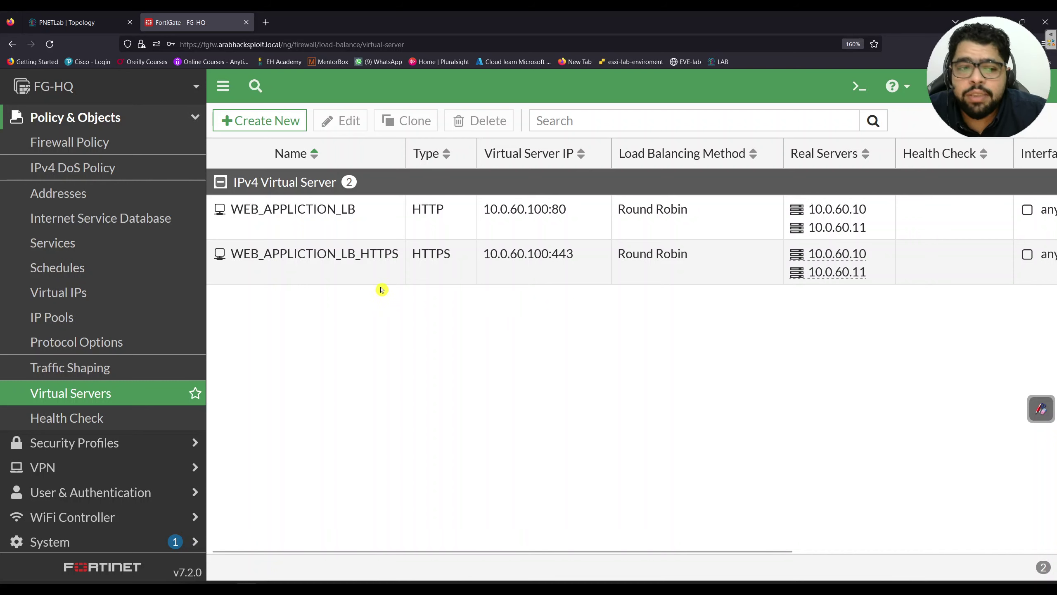
# Reopen the WEB_APPLICTION_LB virtual server and edit it in the CLI
pyautogui.doubleClick(378, 231)
pyautogui.scroll(-3, 618, 342)
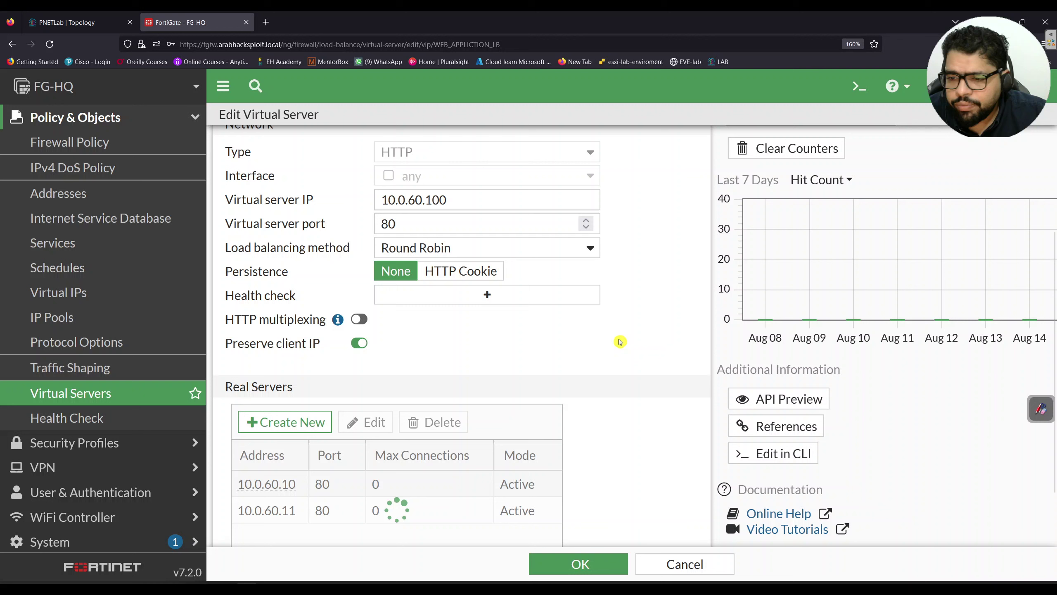
pyautogui.click(772, 457)
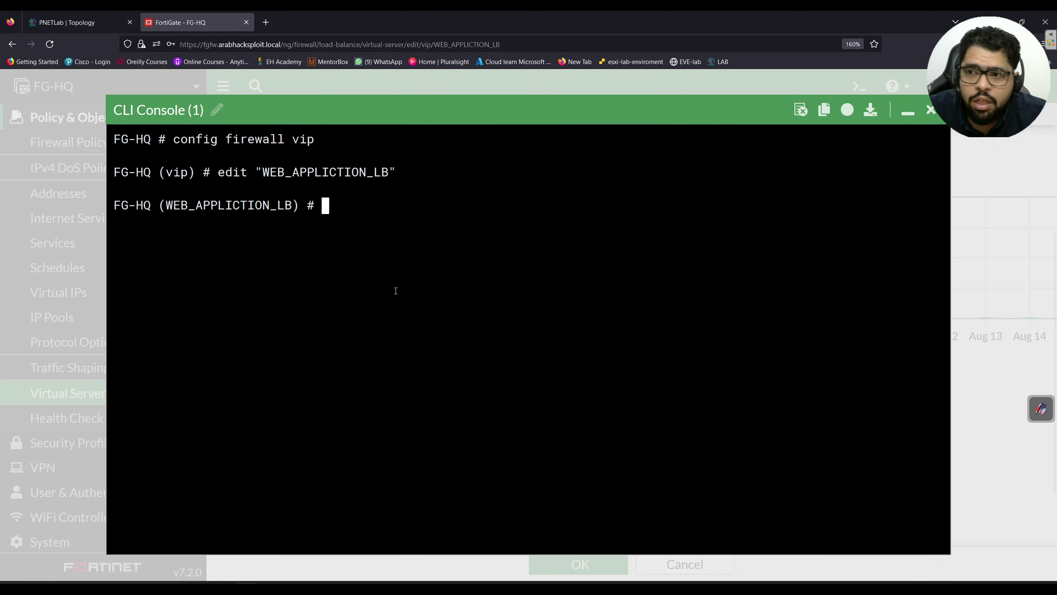
# Show the virtual server's full configuration and locate the disabled http-redirect setting
pyautogui.hotkey('ctrl', '+')
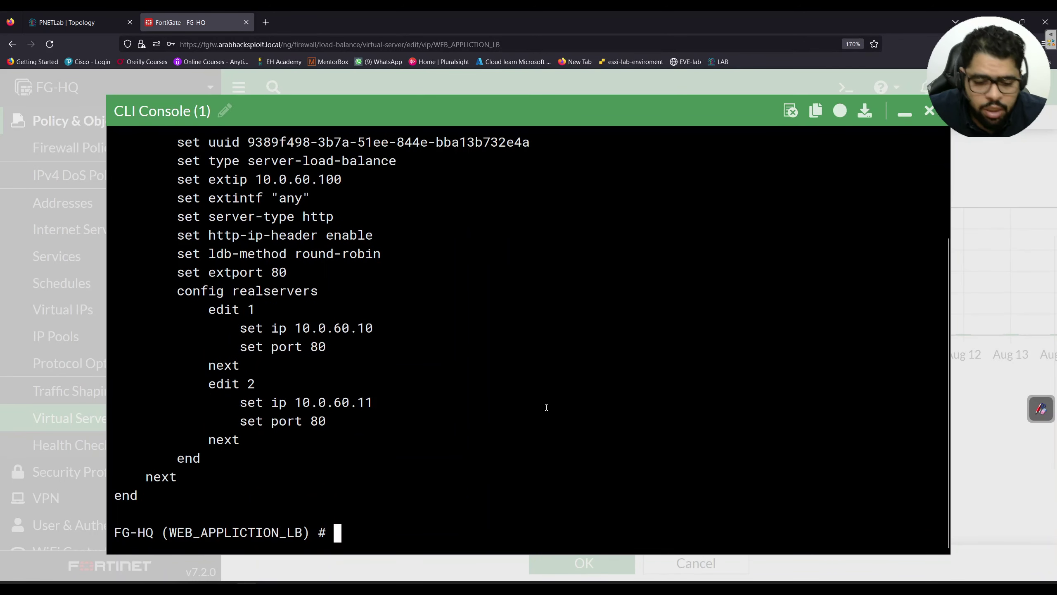
pyautogui.write('show fu')
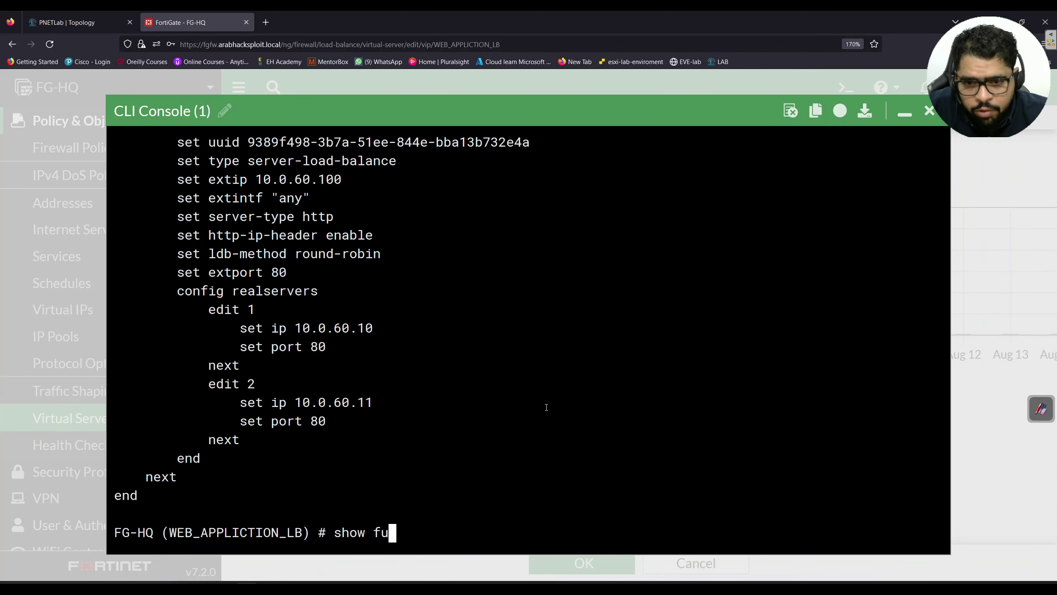
pyautogui.press('Tab')
pyautogui.press('Return')
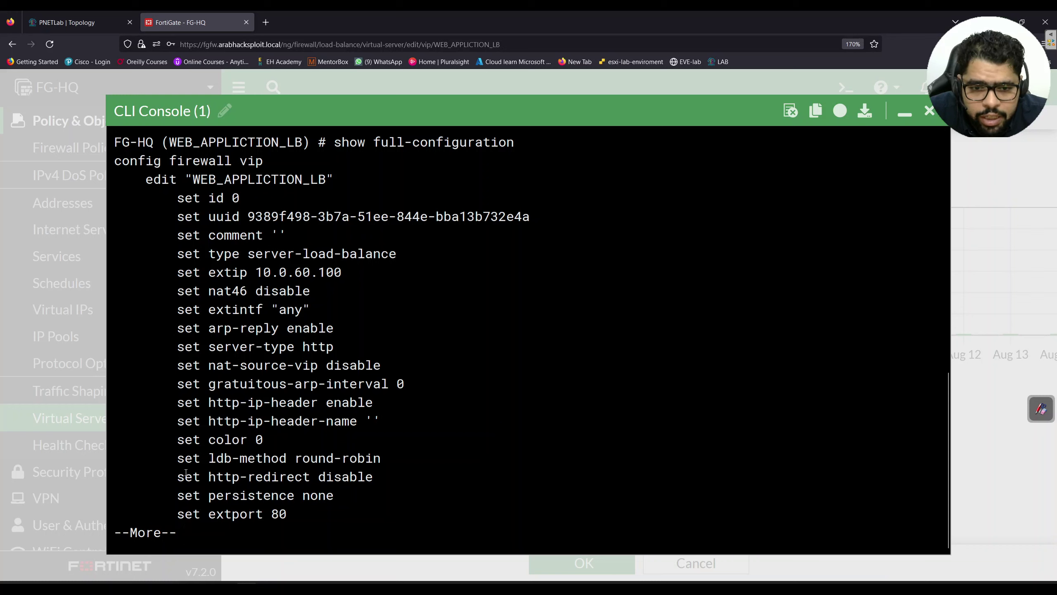
pyautogui.moveTo(178, 477); pyautogui.dragTo(418, 479)
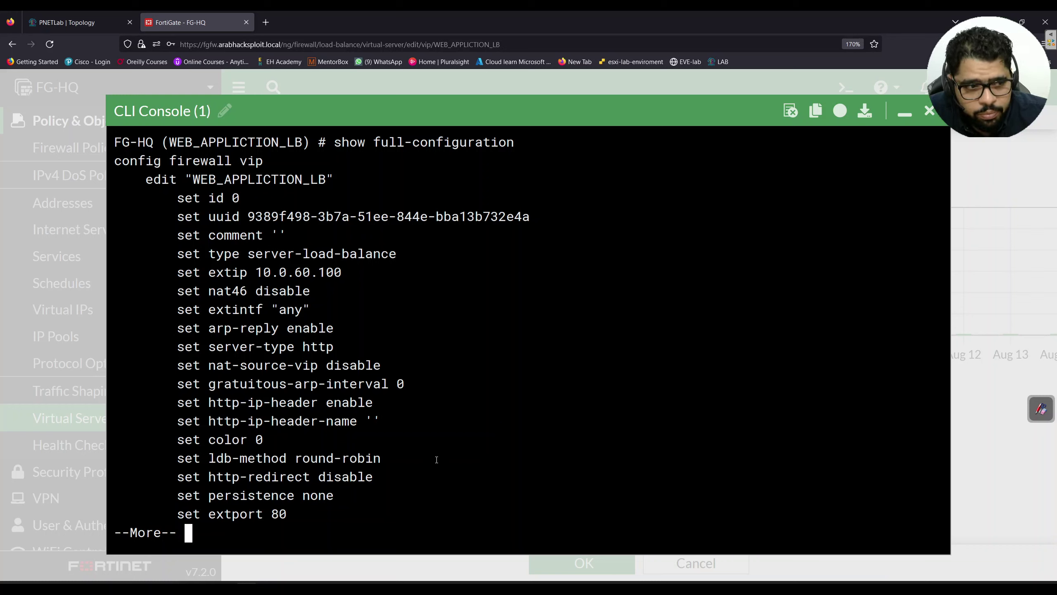
pyautogui.press('space')
pyautogui.press('space')
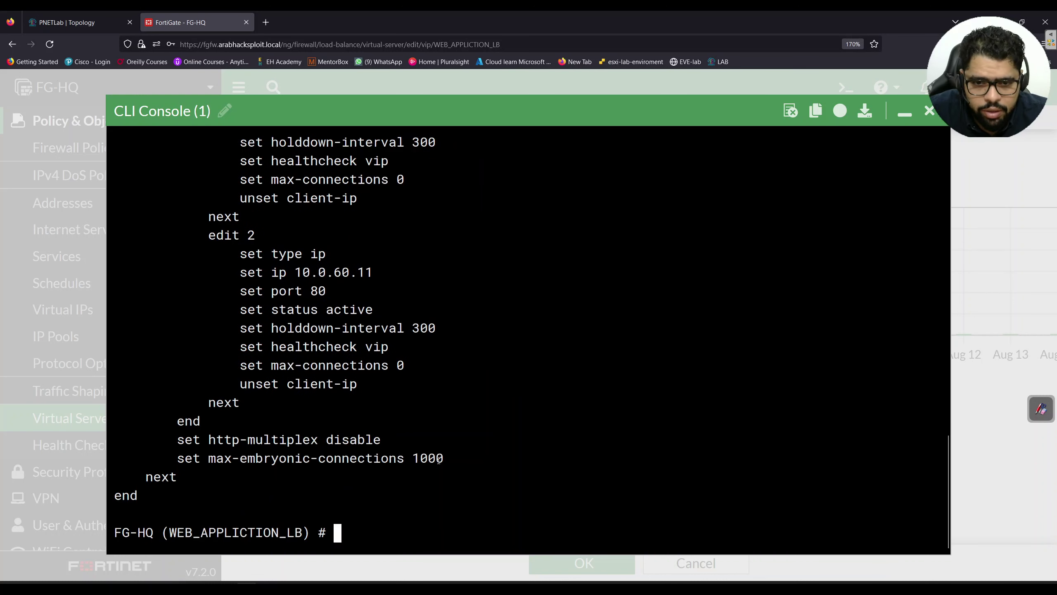
# Set http-redirect enable, commit with next and end, and minimize the CLI console
pyautogui.write('set ht')
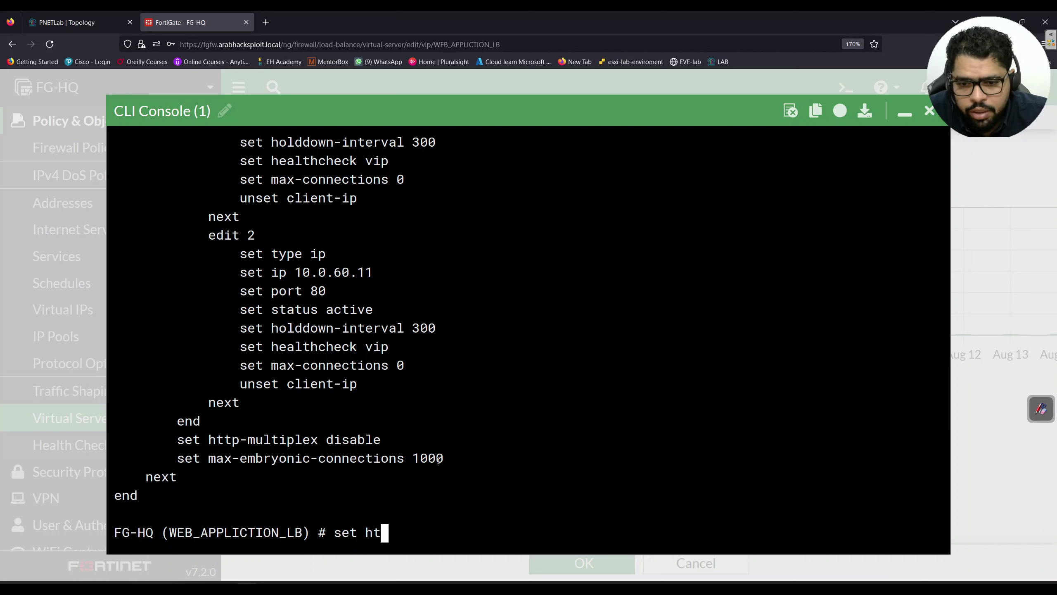
pyautogui.press('Tab')
pyautogui.write('entp-redirect enable')
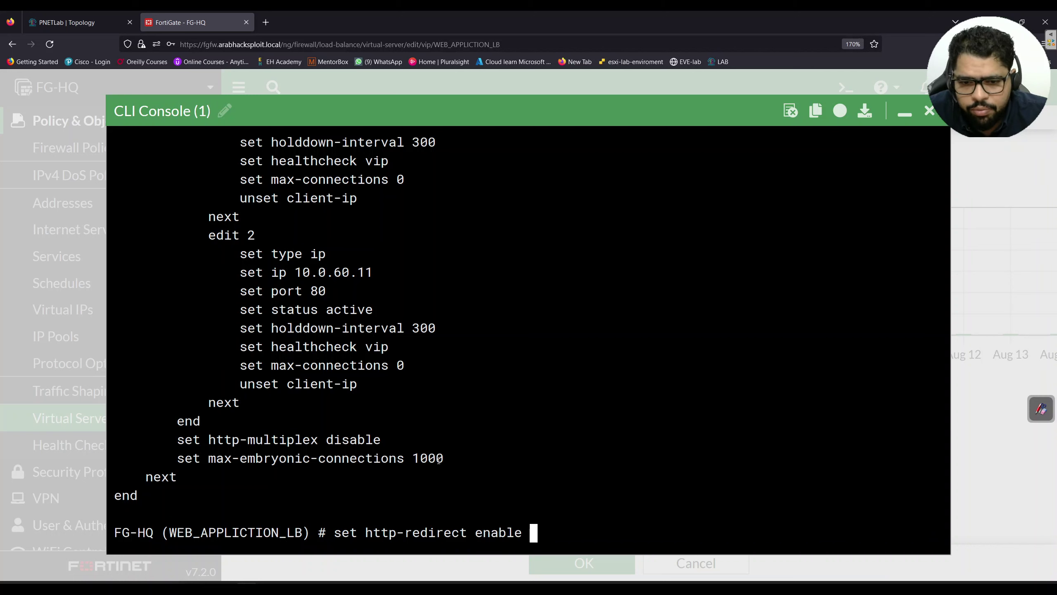
pyautogui.press('Return')
pyautogui.write('next')
pyautogui.press('Return')
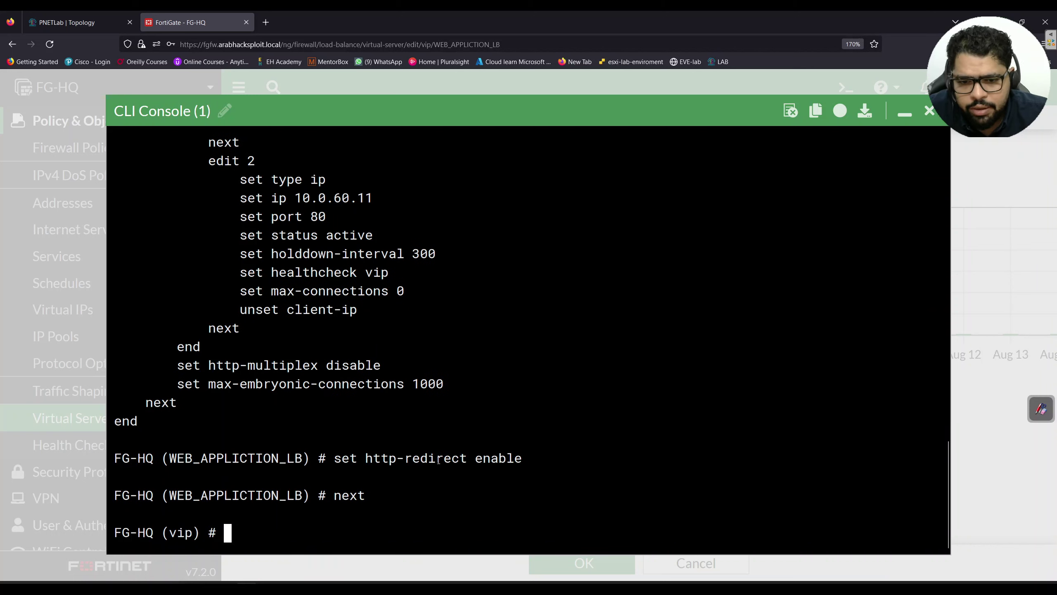
pyautogui.write('end')
pyautogui.press('Return')
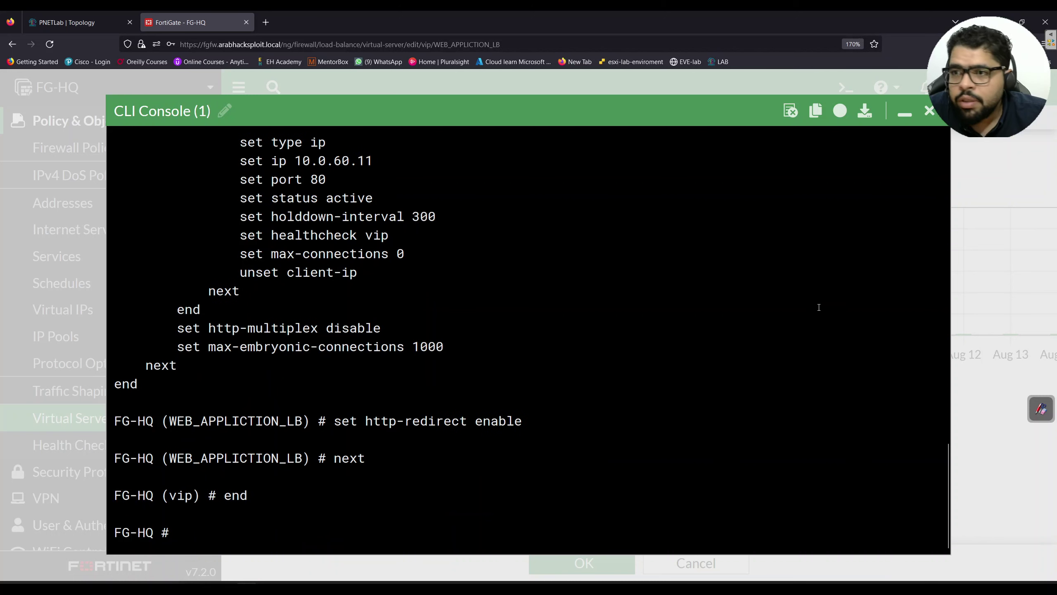
pyautogui.click(895, 117)
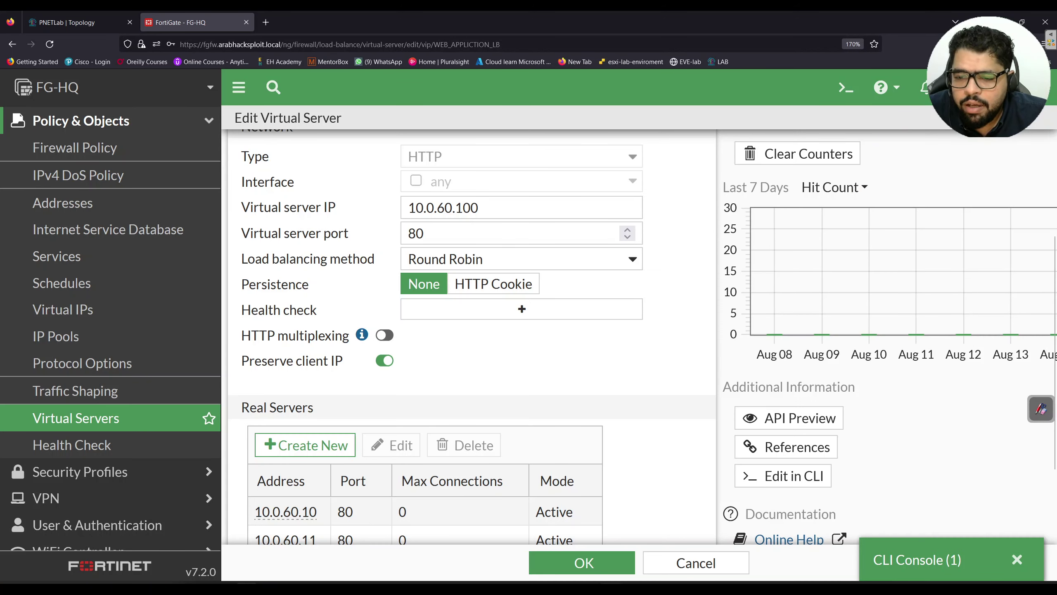
# Refresh 10.0.60.100/webapp.html in the maximized VM to confirm the HTTPS redirect, then close that tab
pyautogui.hotkey('alt', 'Tab')
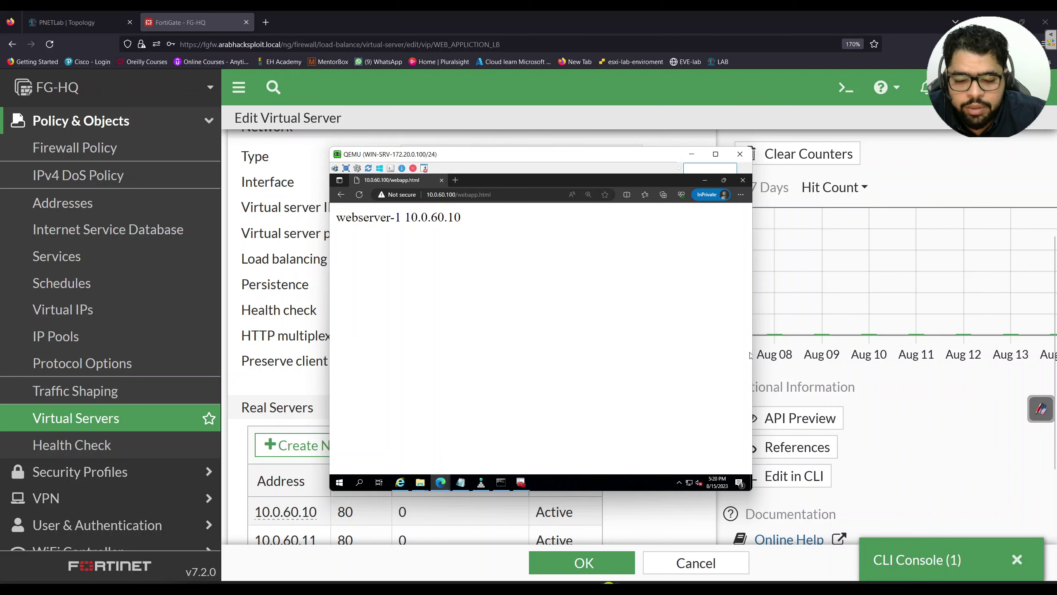
pyautogui.press('super+Up')
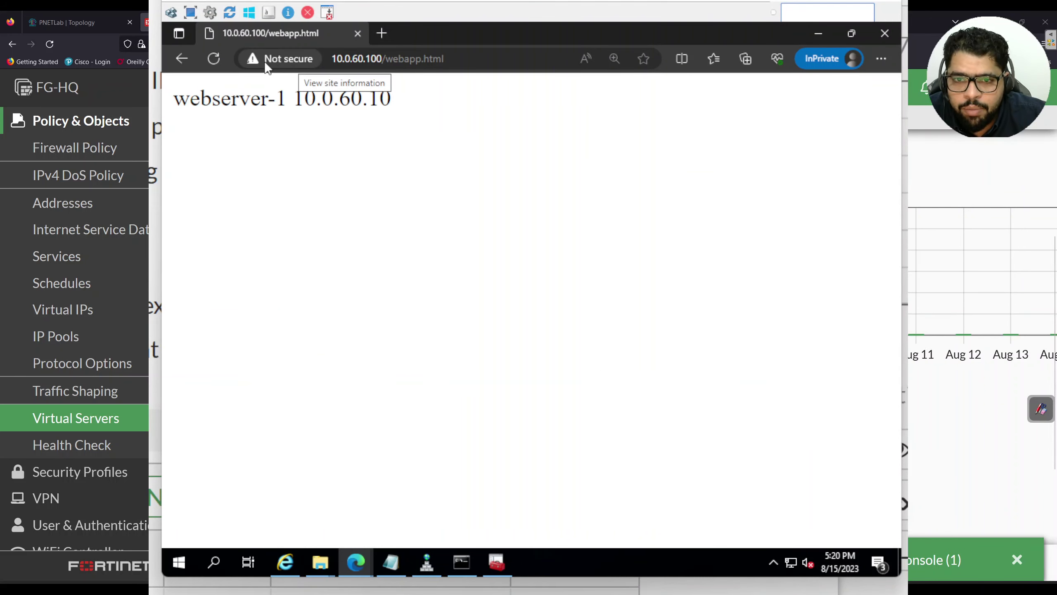
pyautogui.click(209, 59)
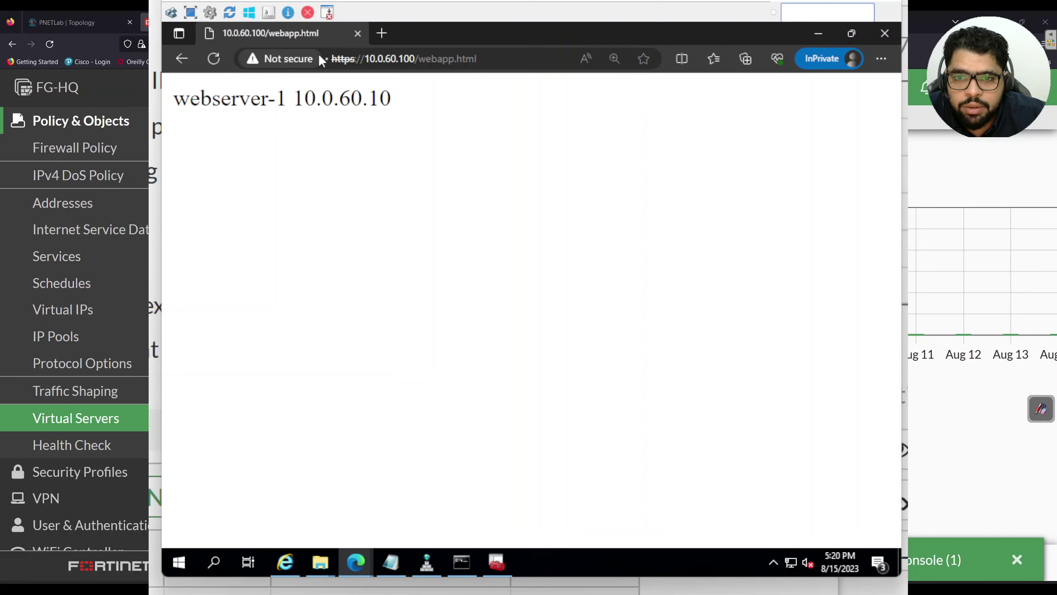
pyautogui.click(376, 35)
pyautogui.click(359, 36)
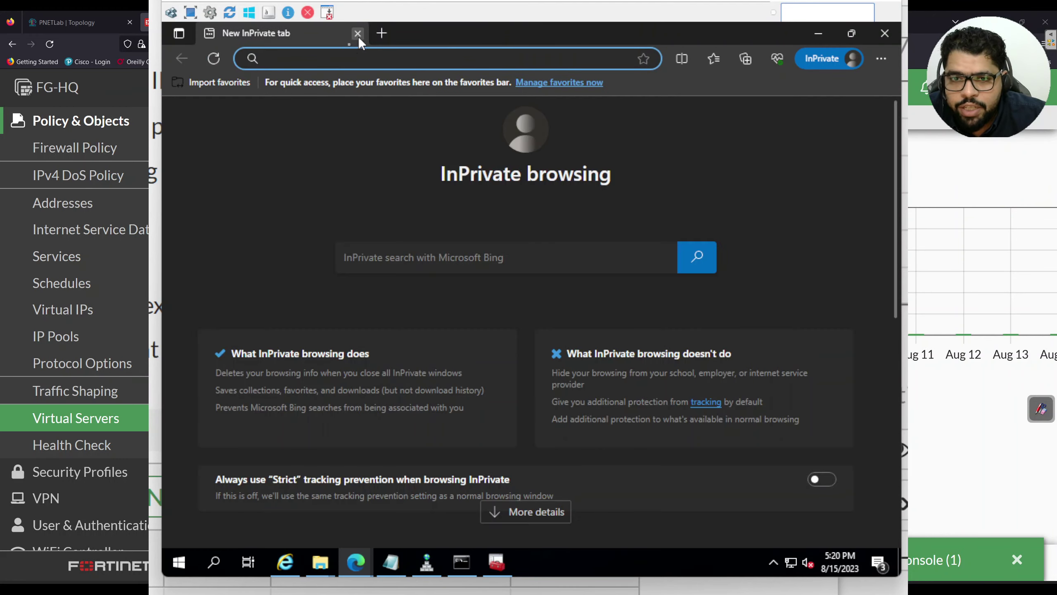
# Close the Edge windows, including the 404 Not Found one, and bring up Internet Explorer's Certificate Issued page
pyautogui.click(885, 35)
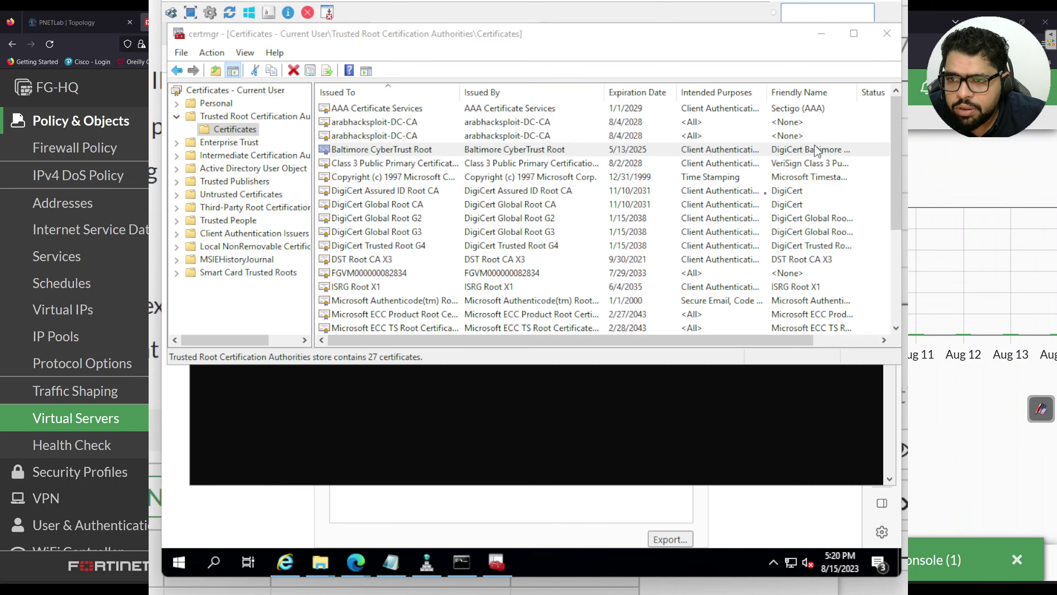
pyautogui.click(366, 562)
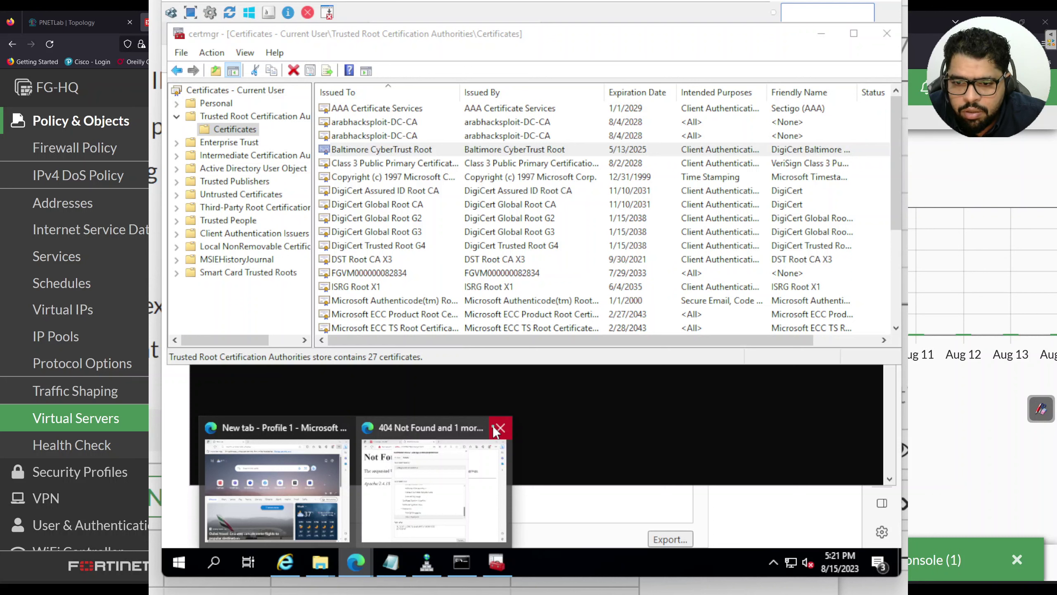
pyautogui.click(499, 428)
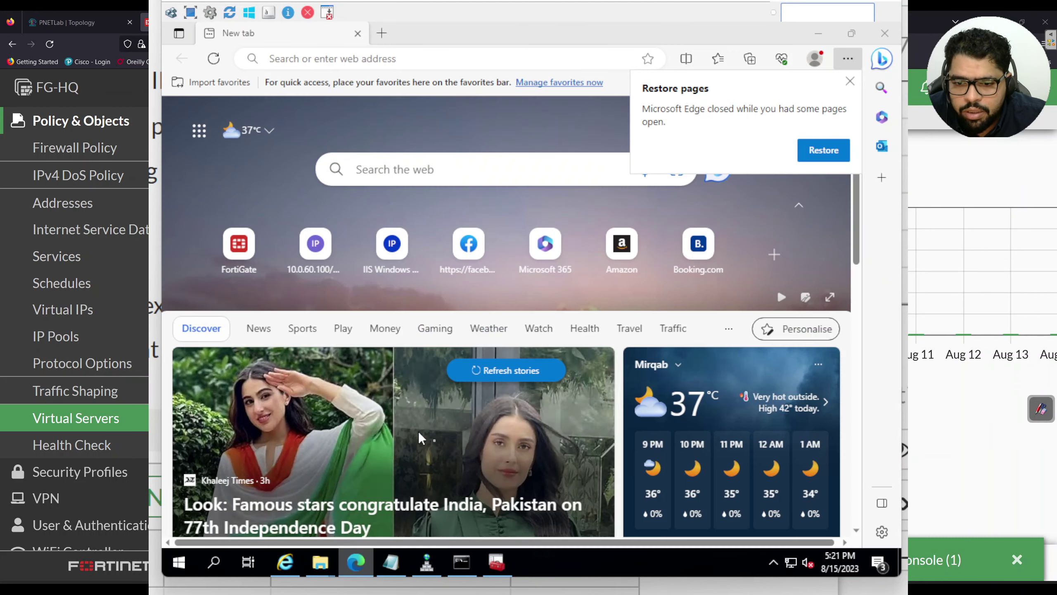
pyautogui.click(420, 434)
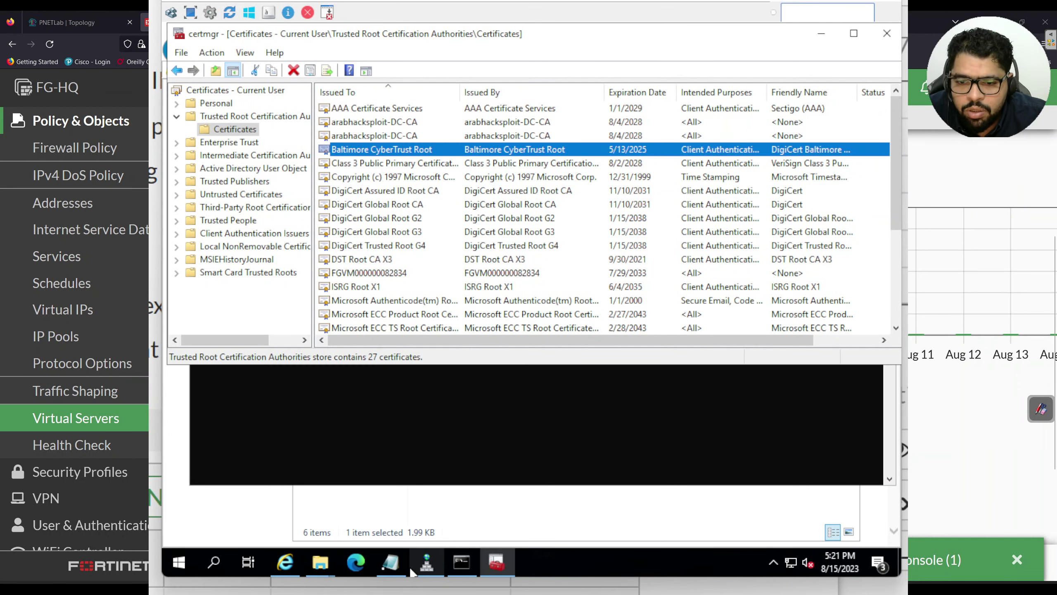
pyautogui.rightClick(361, 561)
pyautogui.click(296, 569)
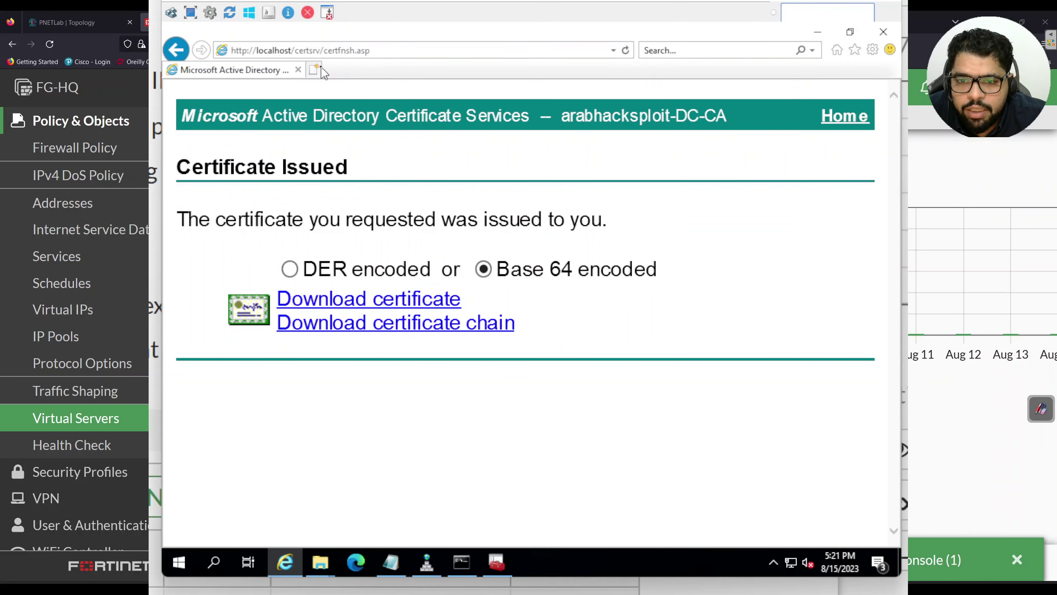
pyautogui.click(317, 69)
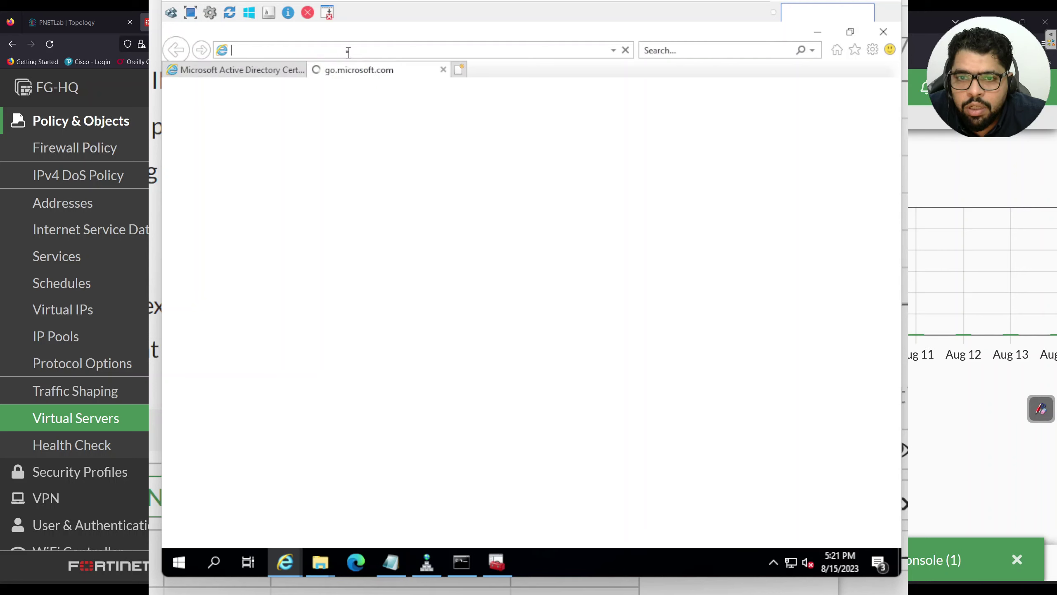
pyautogui.write('h')
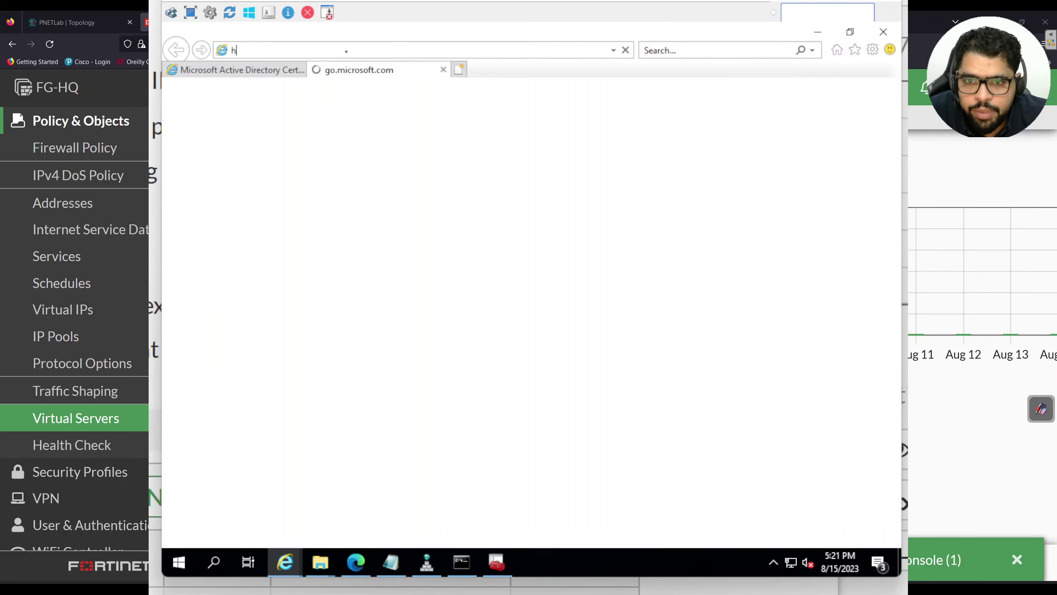
pyautogui.write('ttp://')
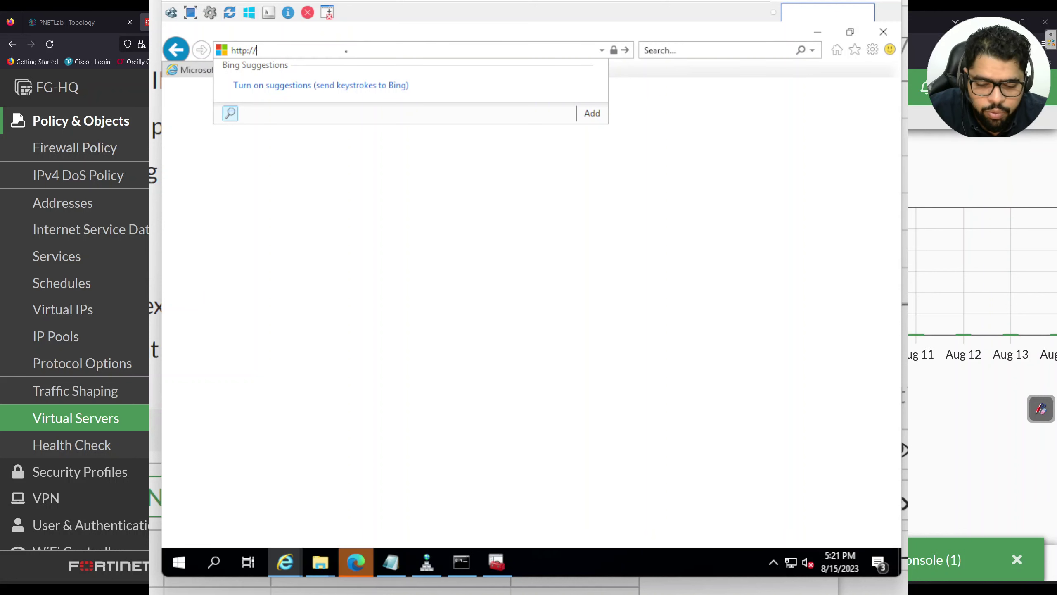
pyautogui.write('webapp.arabhacksploit.local')
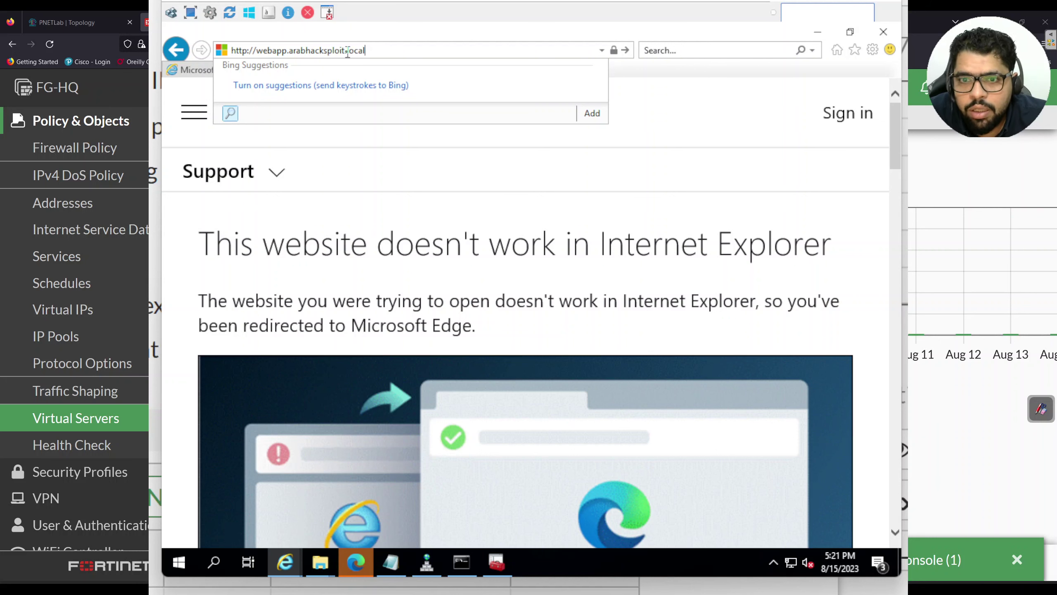
pyautogui.press('Return')
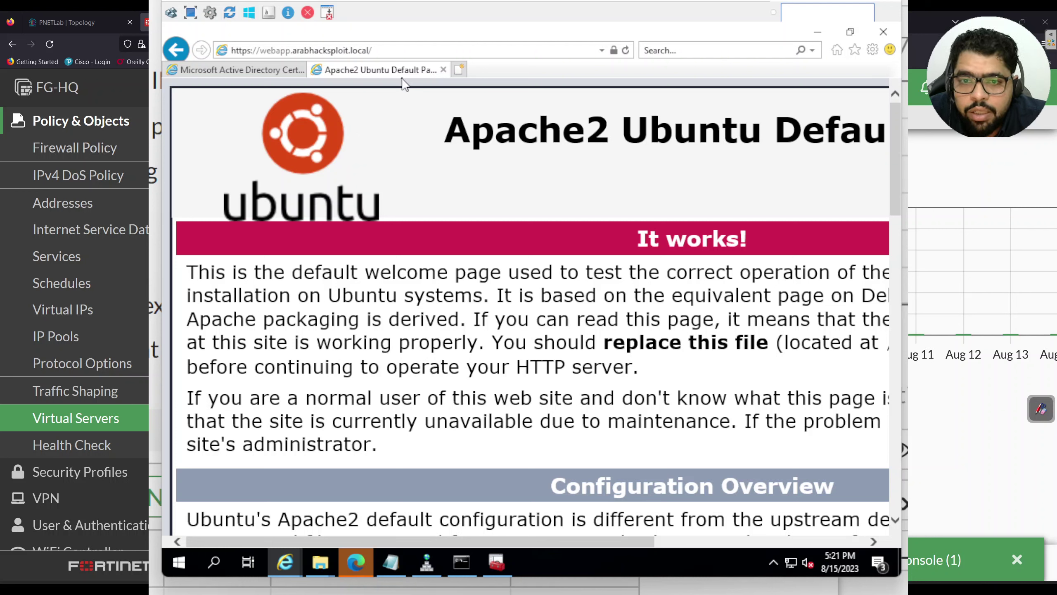
pyautogui.click(397, 50)
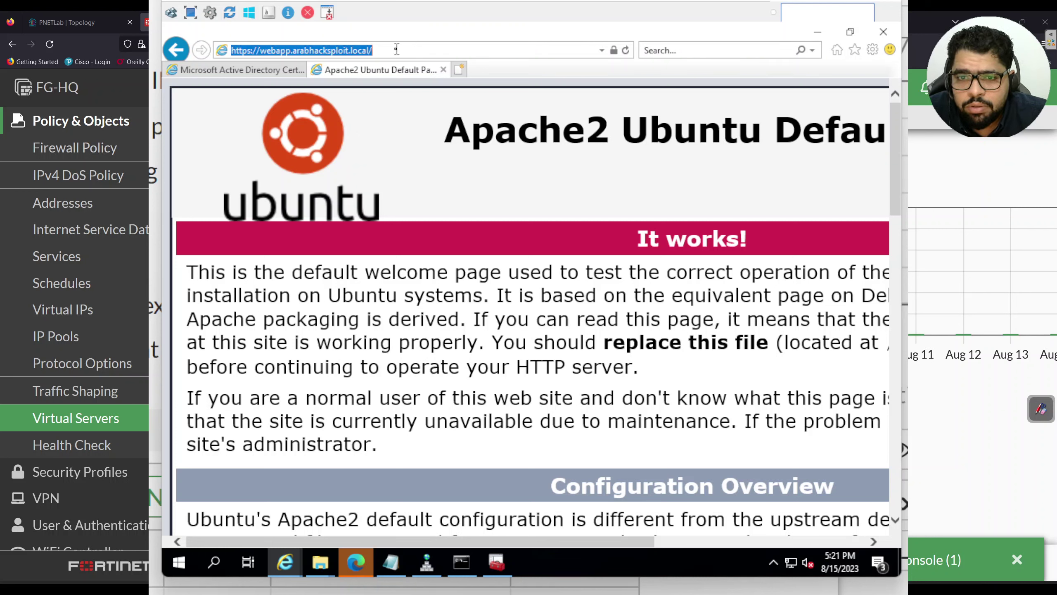
pyautogui.click(396, 49)
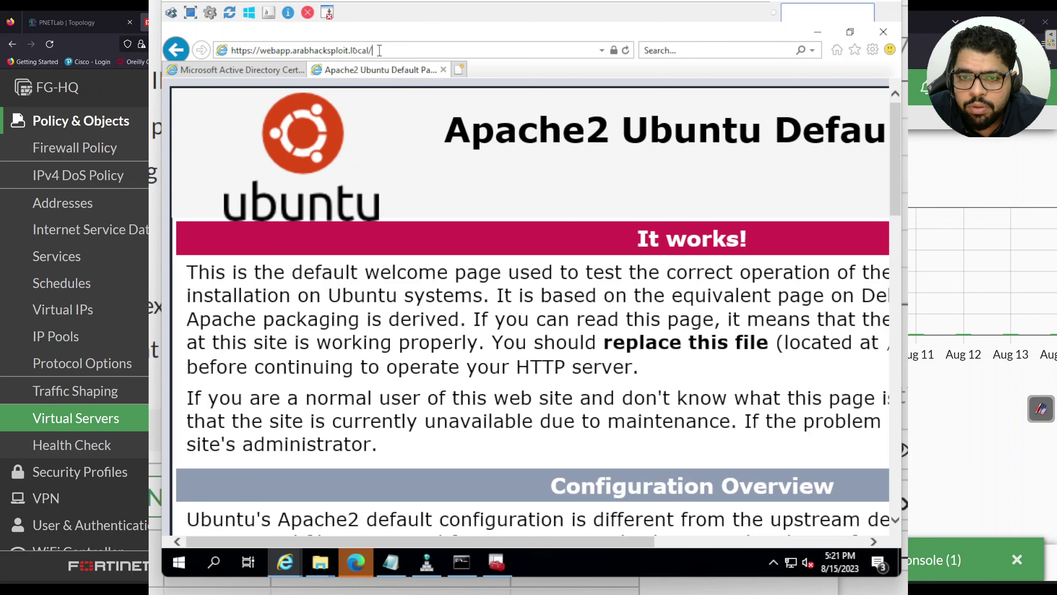
pyautogui.scroll(1, 391, 96)
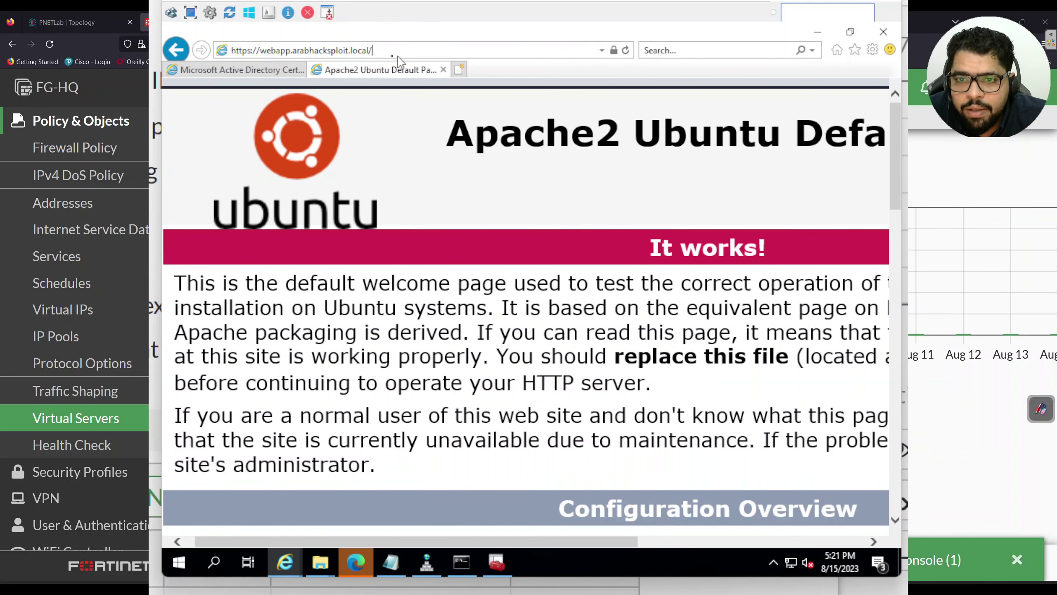
pyautogui.moveTo(251, 50); pyautogui.dragTo(232, 50)
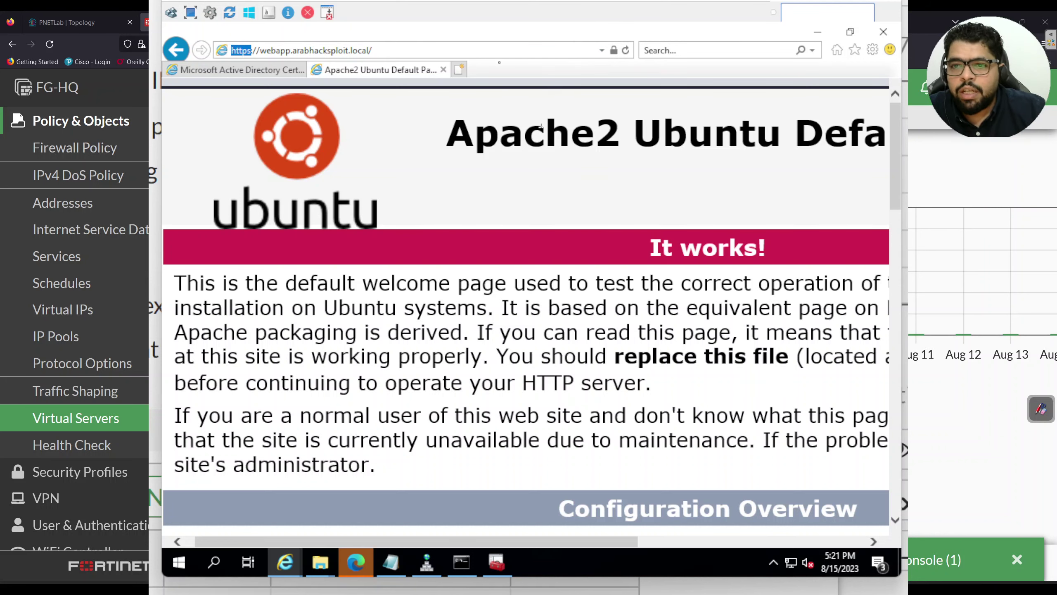
pyautogui.moveTo(496, 1); pyautogui.dragTo(581, 1)
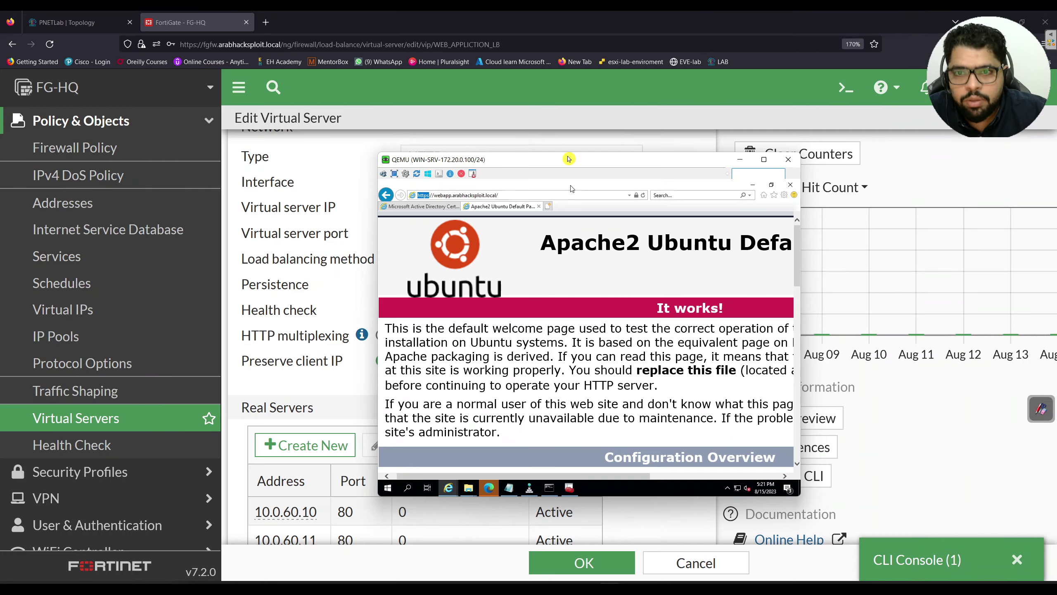
pyautogui.moveTo(570, 161); pyautogui.dragTo(204, 81)
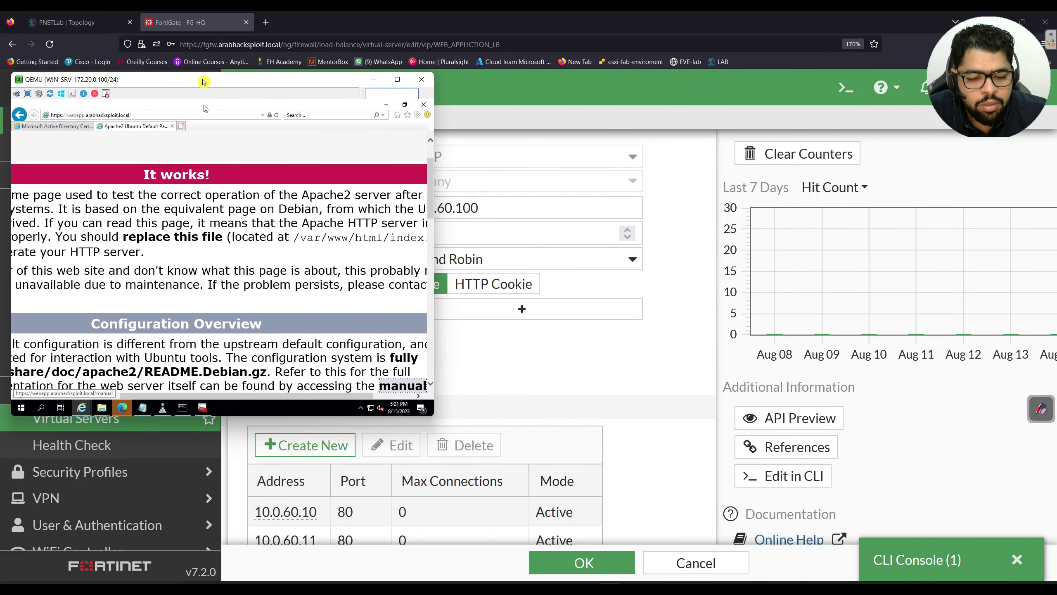
# Confirm arabhacksploit-DC-CA identifies the site, then close Internet Explorer with all its tabs
pyautogui.hotkey('ctrl', 'f')
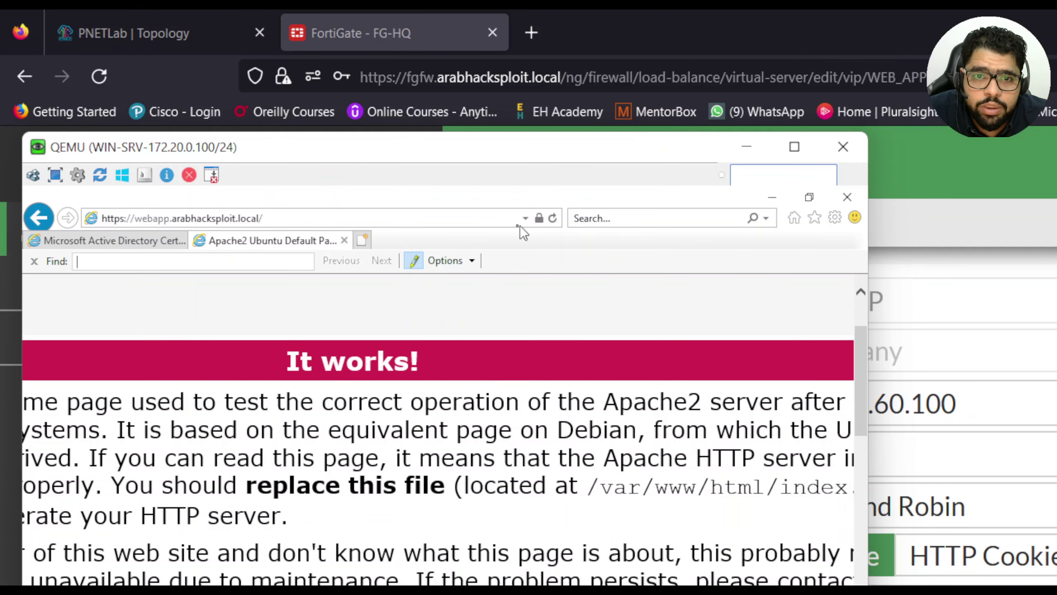
pyautogui.click(540, 225)
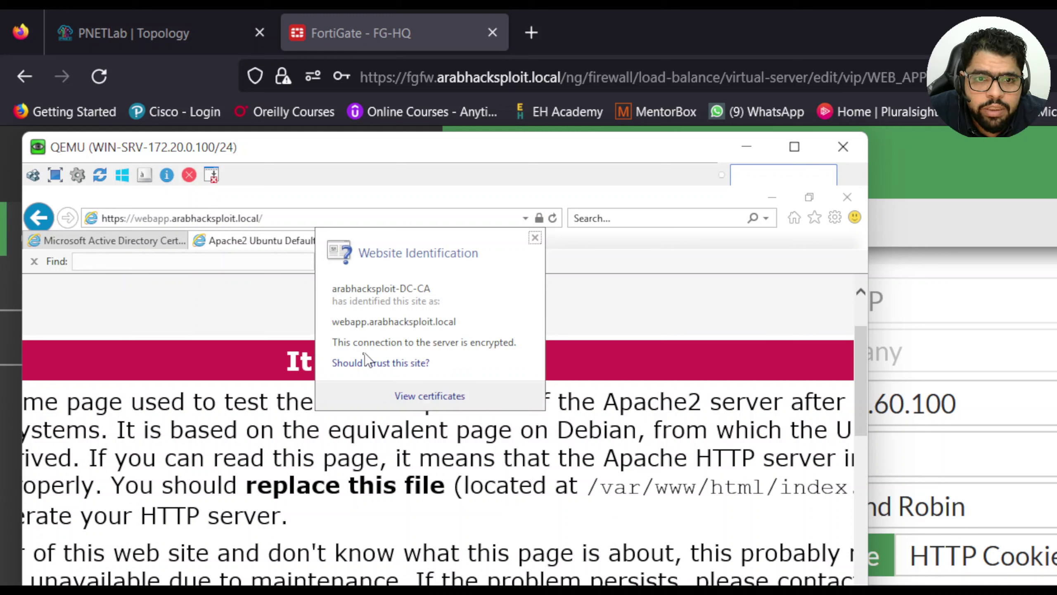
pyautogui.click(644, 305)
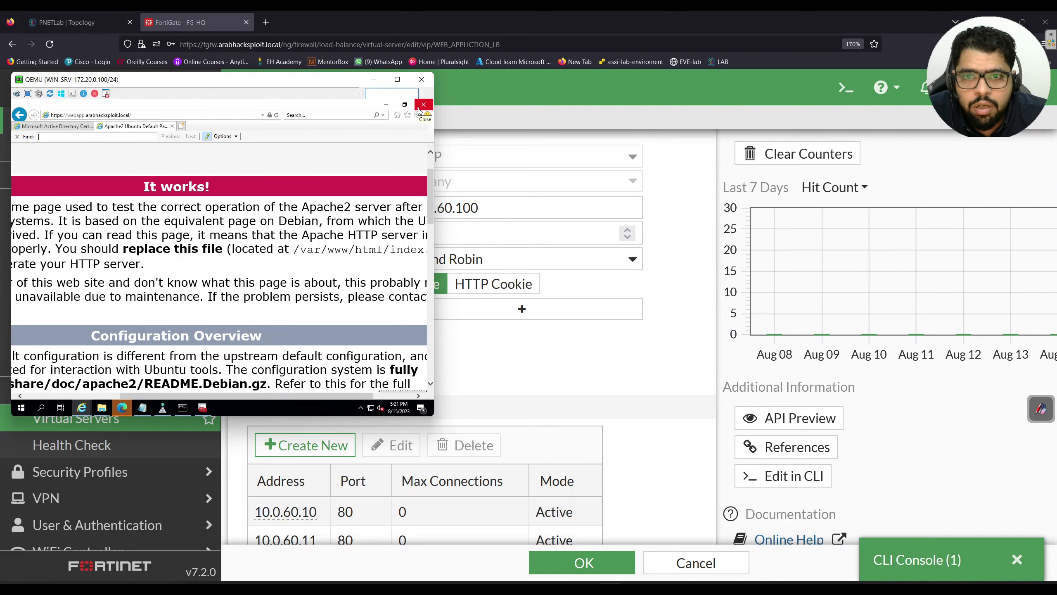
pyautogui.click(847, 197)
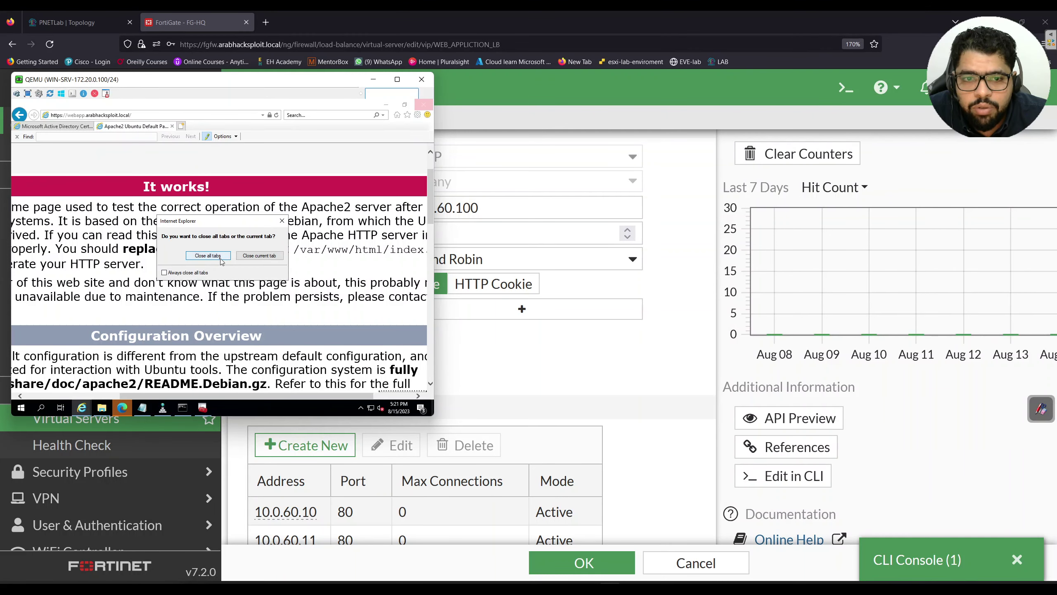
pyautogui.click(208, 255)
pyautogui.moveTo(255, 87); pyautogui.dragTo(563, 2)
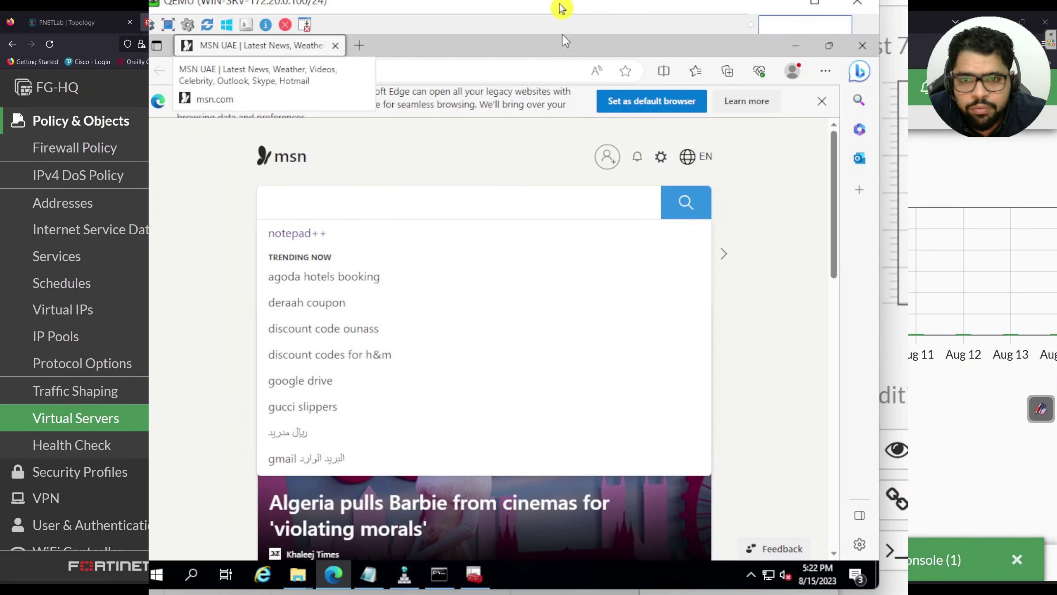
pyautogui.click(359, 46)
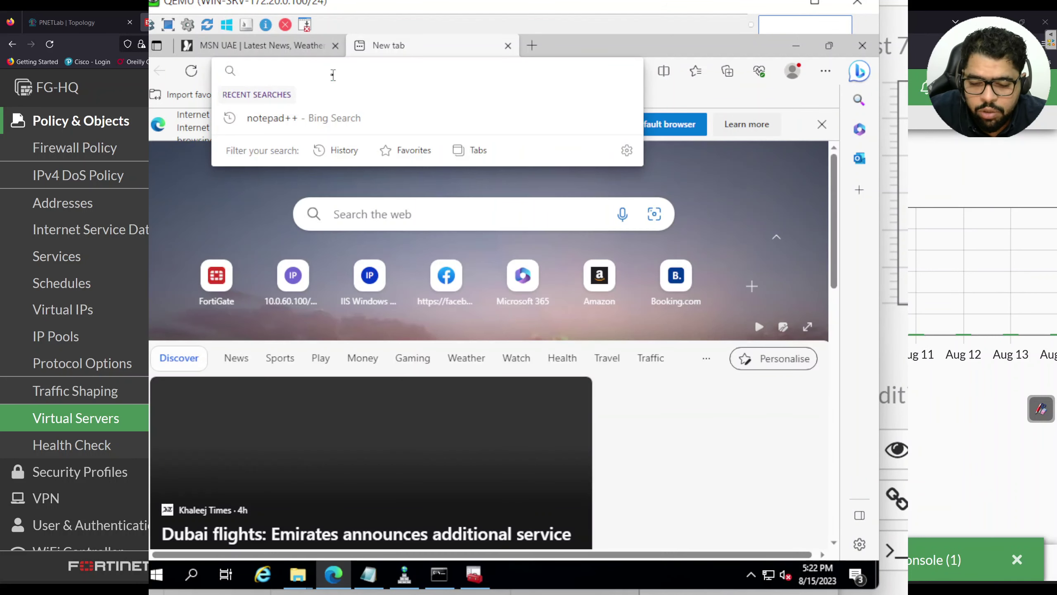
pyautogui.write('http')
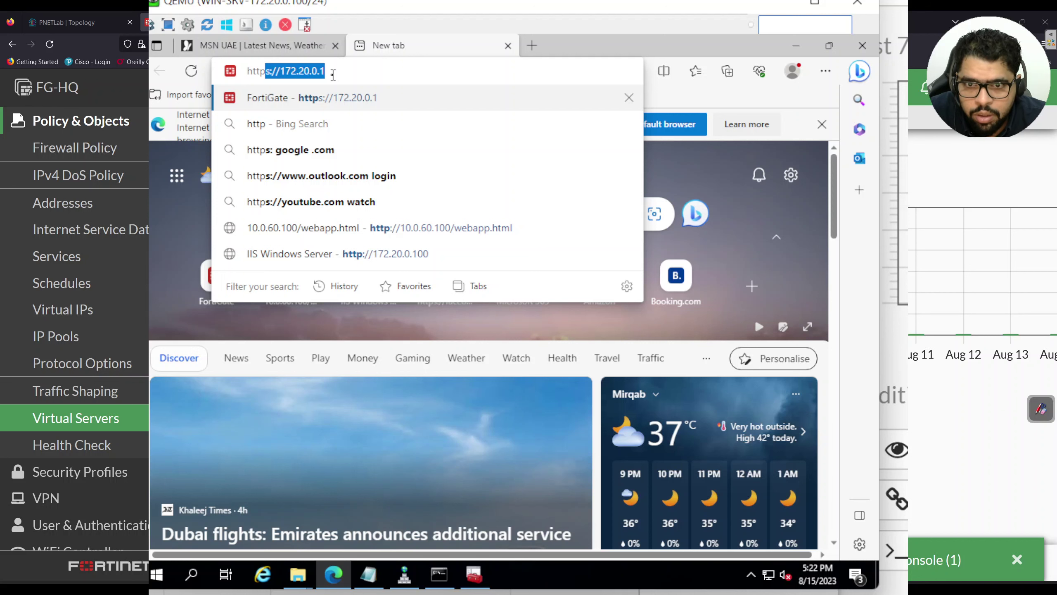
pyautogui.write('://we')
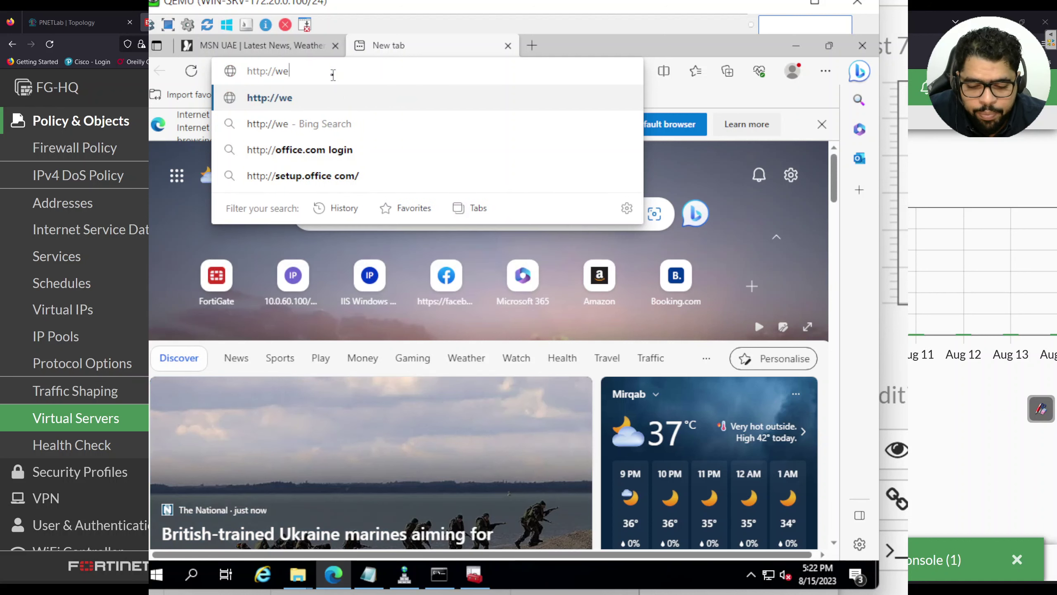
pyautogui.write('bapp.arab')
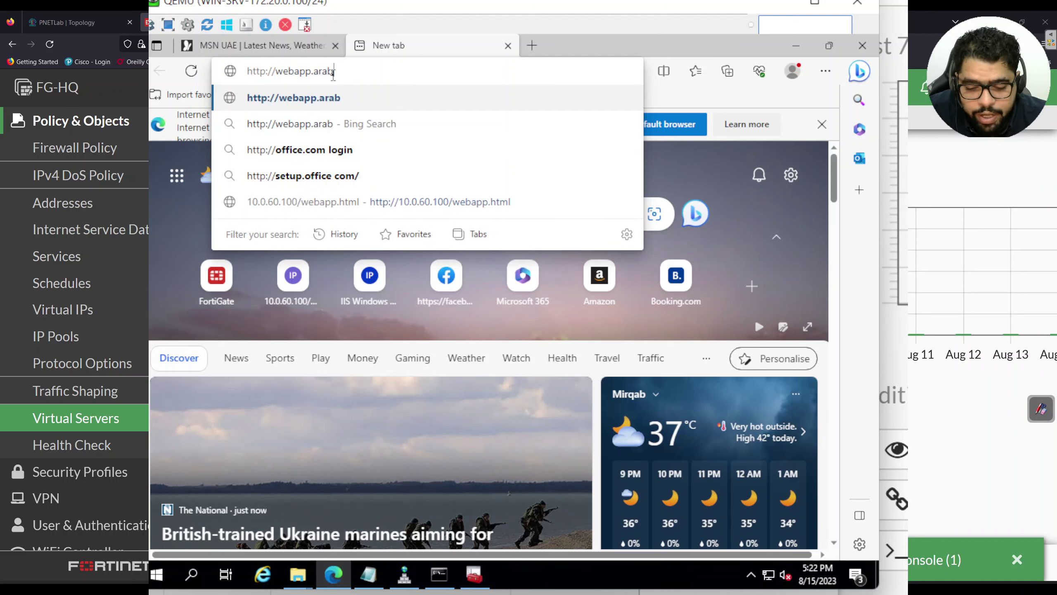
pyautogui.write('hacksploit.local')
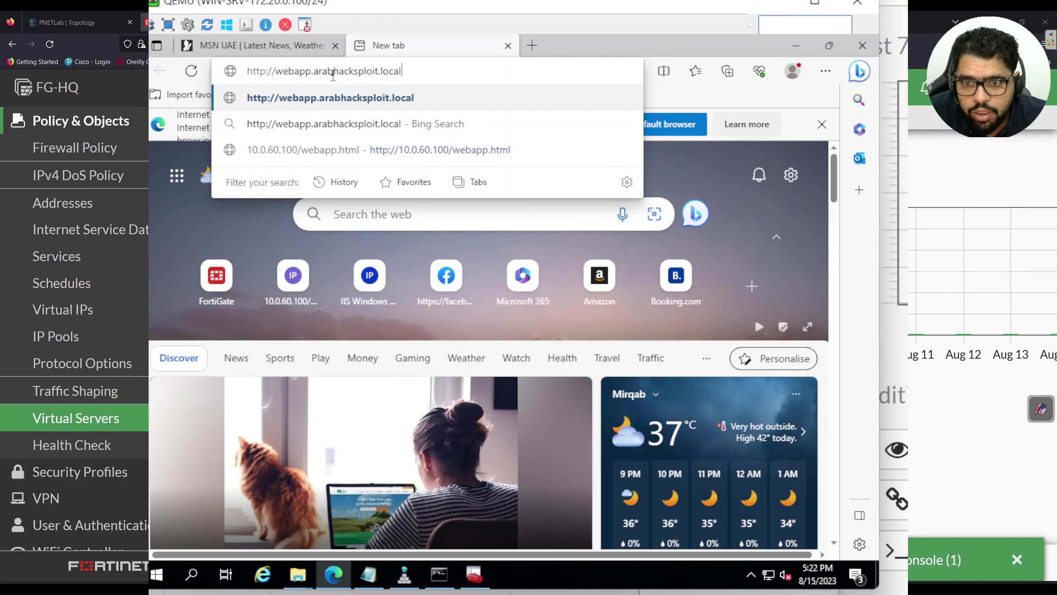
pyautogui.write('/webapp.html')
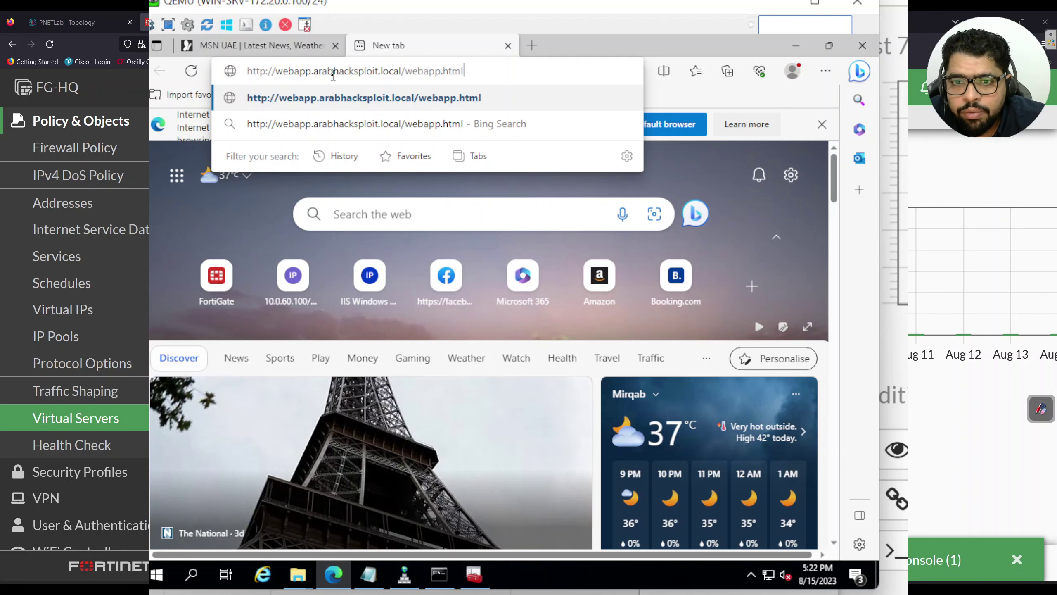
pyautogui.press('Return')
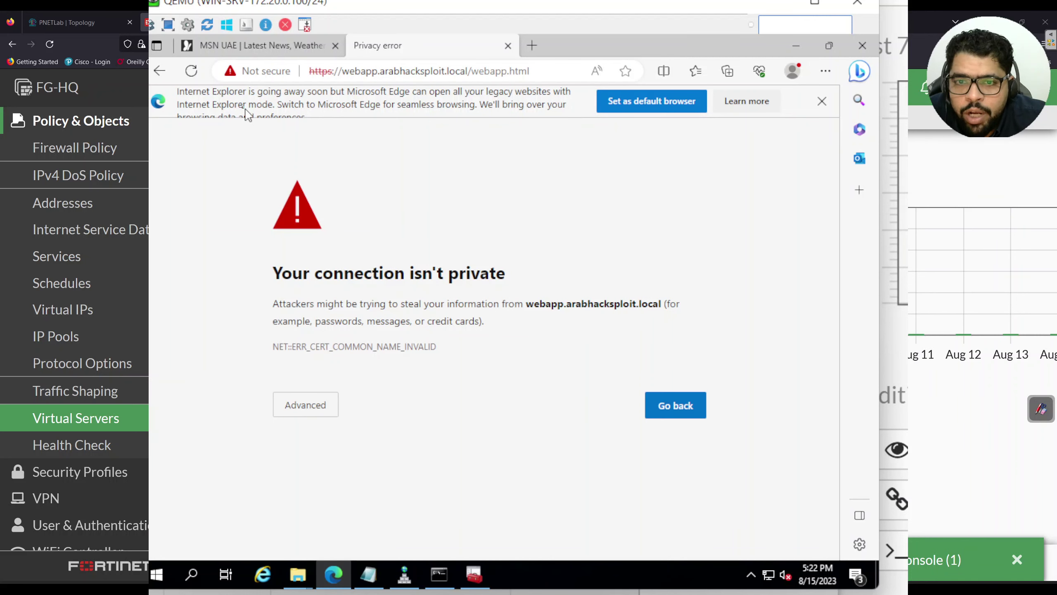